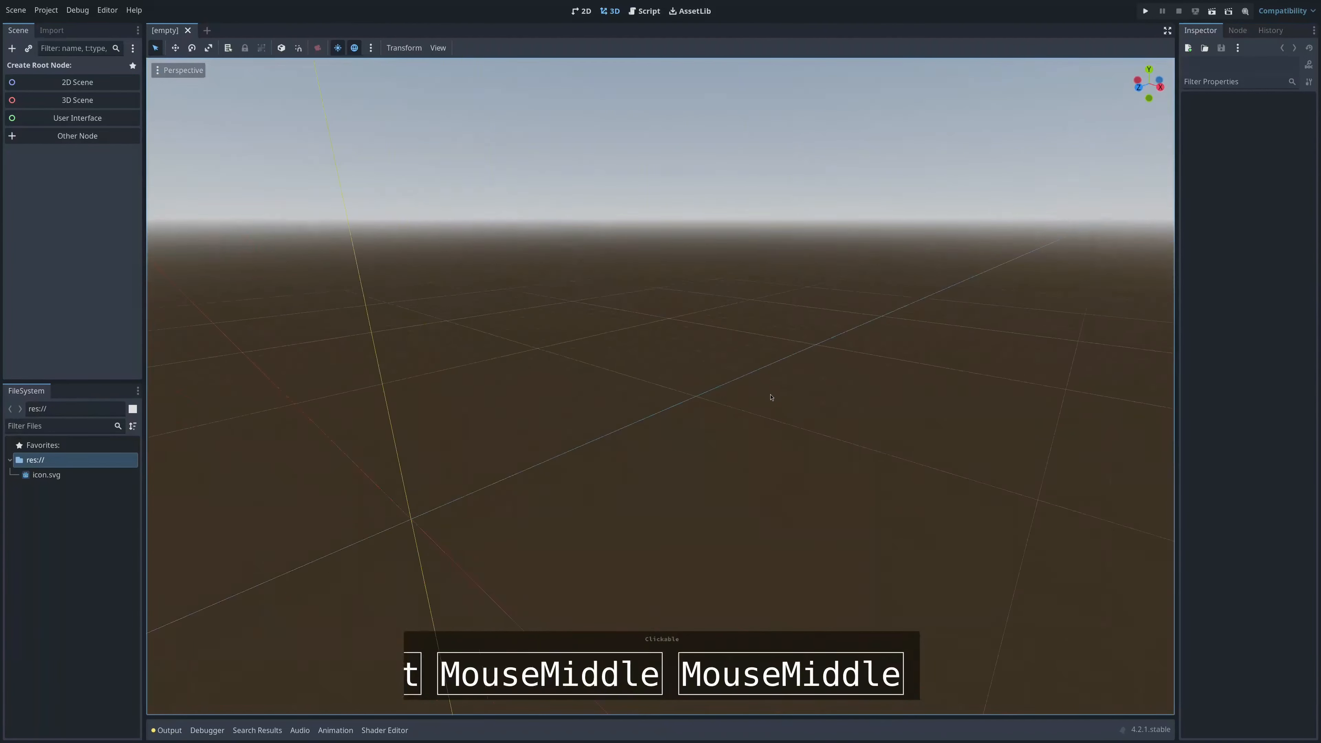
Orbit around the empty scene, zoom in, and tilt the view down toward the grid.
right_click_drag(802, 440, 662, 374)
scroll(662, 374, "up", 3)
middle_click_drag(662, 375, 260, 369)
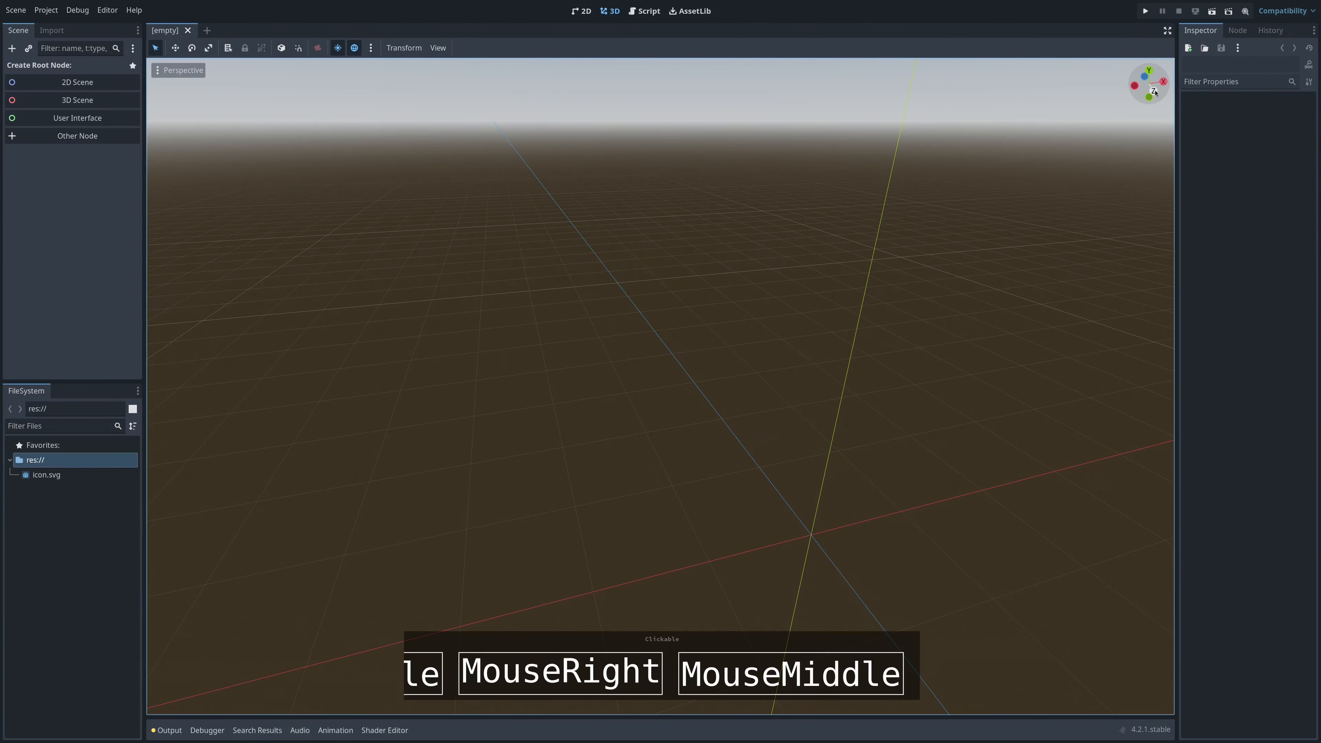
Switch to the front orthographic view, then orbit back out into perspective.
left_click(1153, 92)
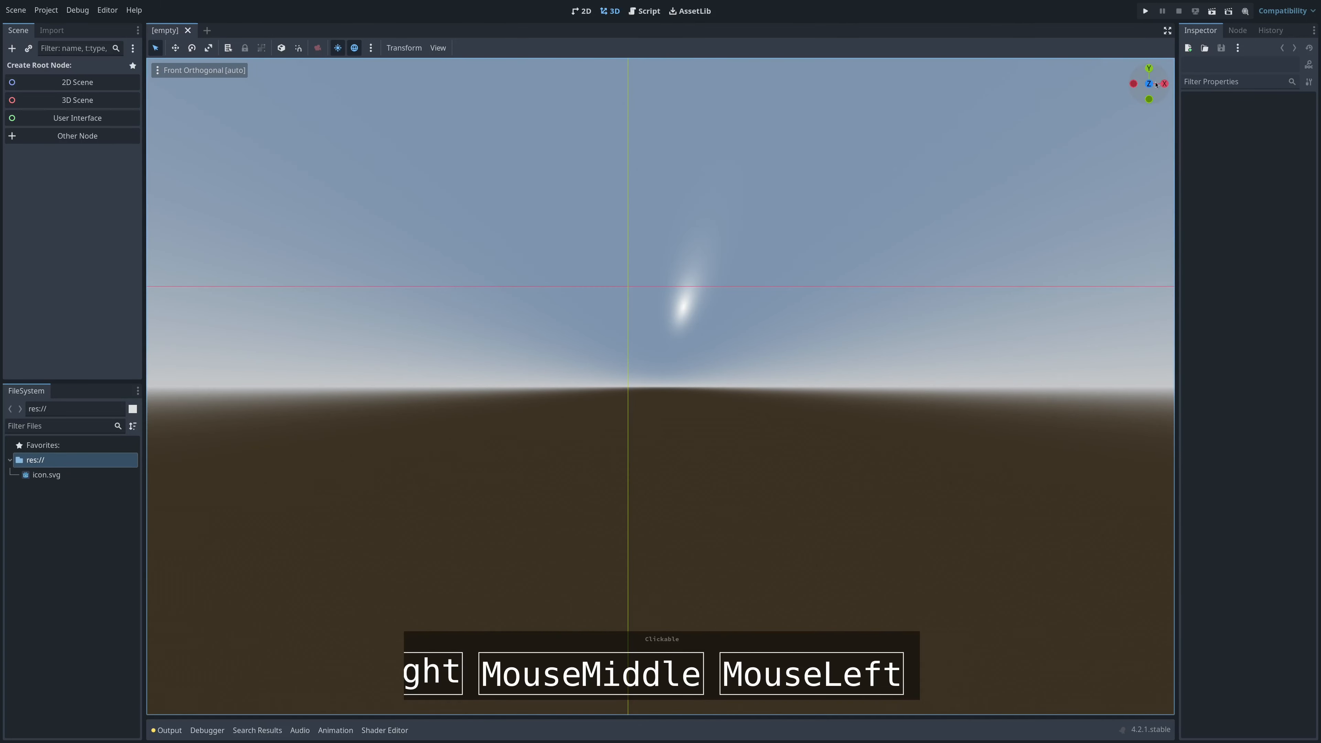
left_click(1149, 88)
middle_click_drag(1093, 96, 1105, 127)
Check the right-side orthographic view with a sideways pan, then the top view, and orbit back to perspective.
left_click(1164, 87)
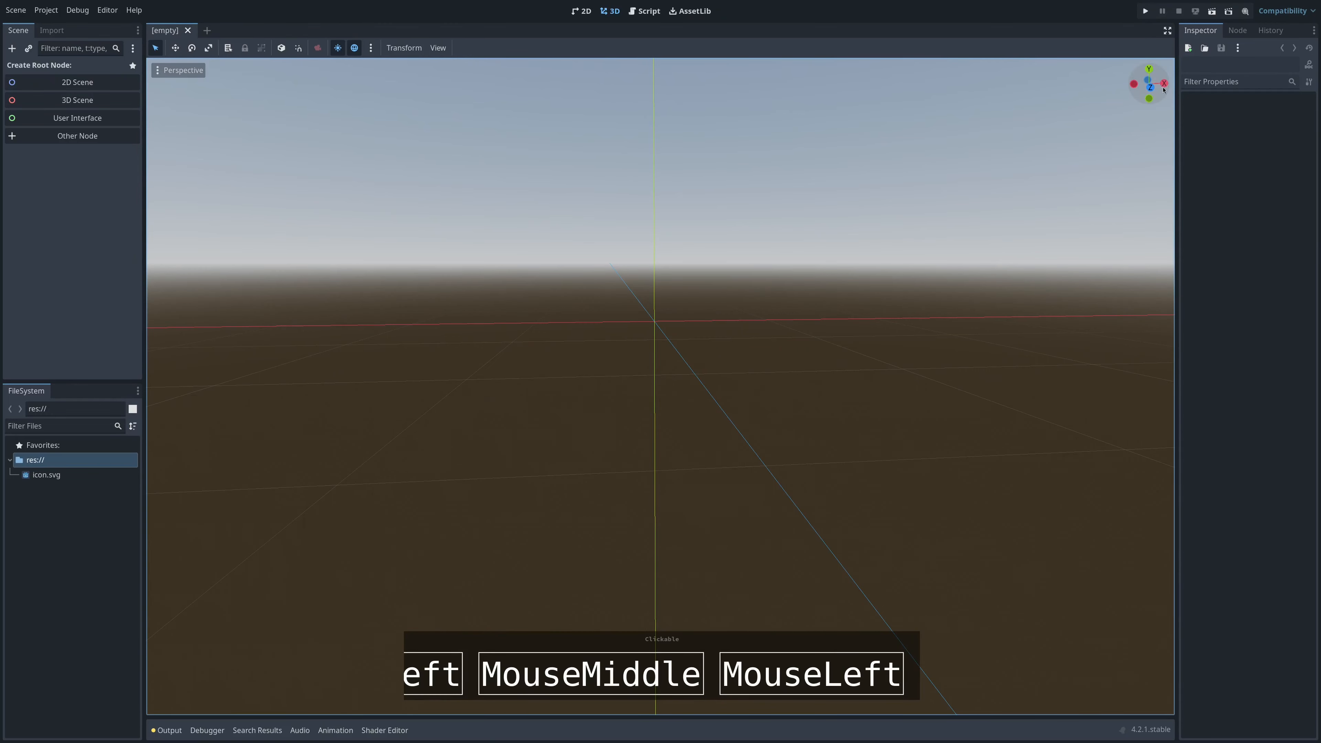
left_click(1164, 86)
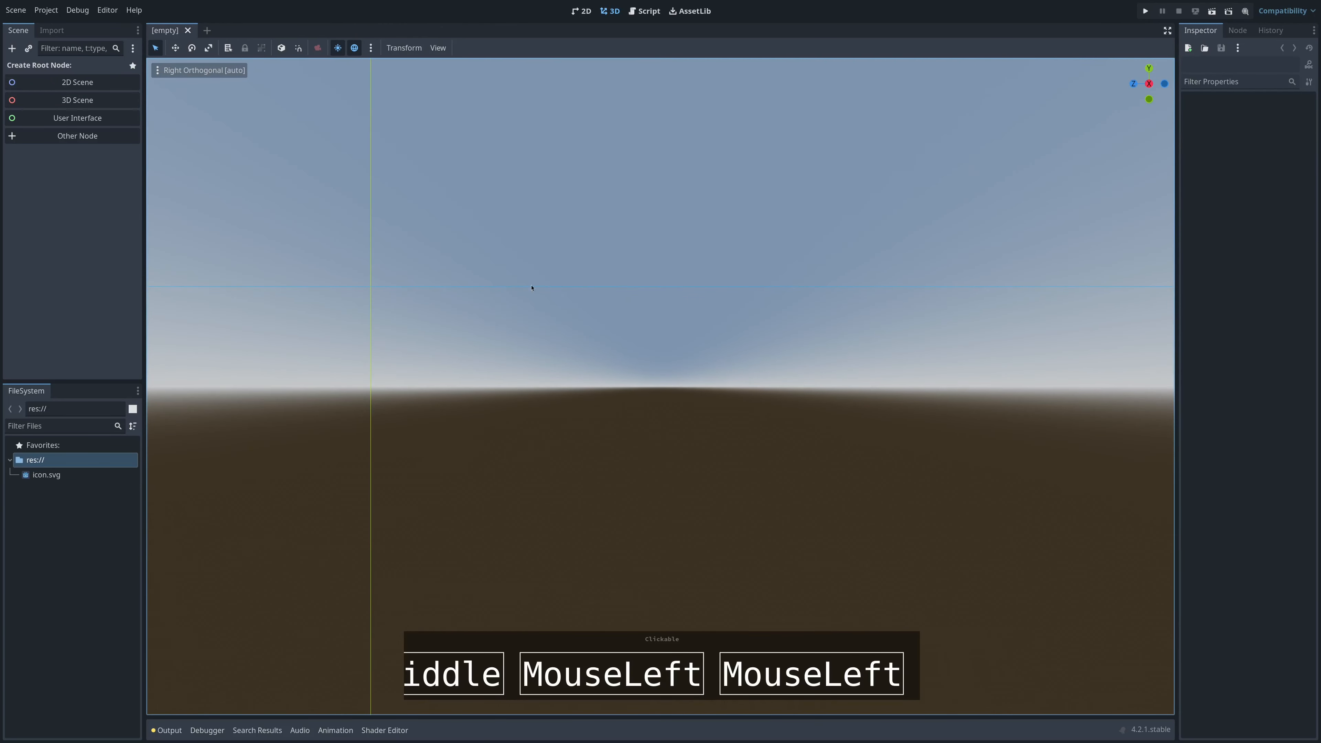
right_click(559, 318)
right_click_drag(559, 318, 619, 402)
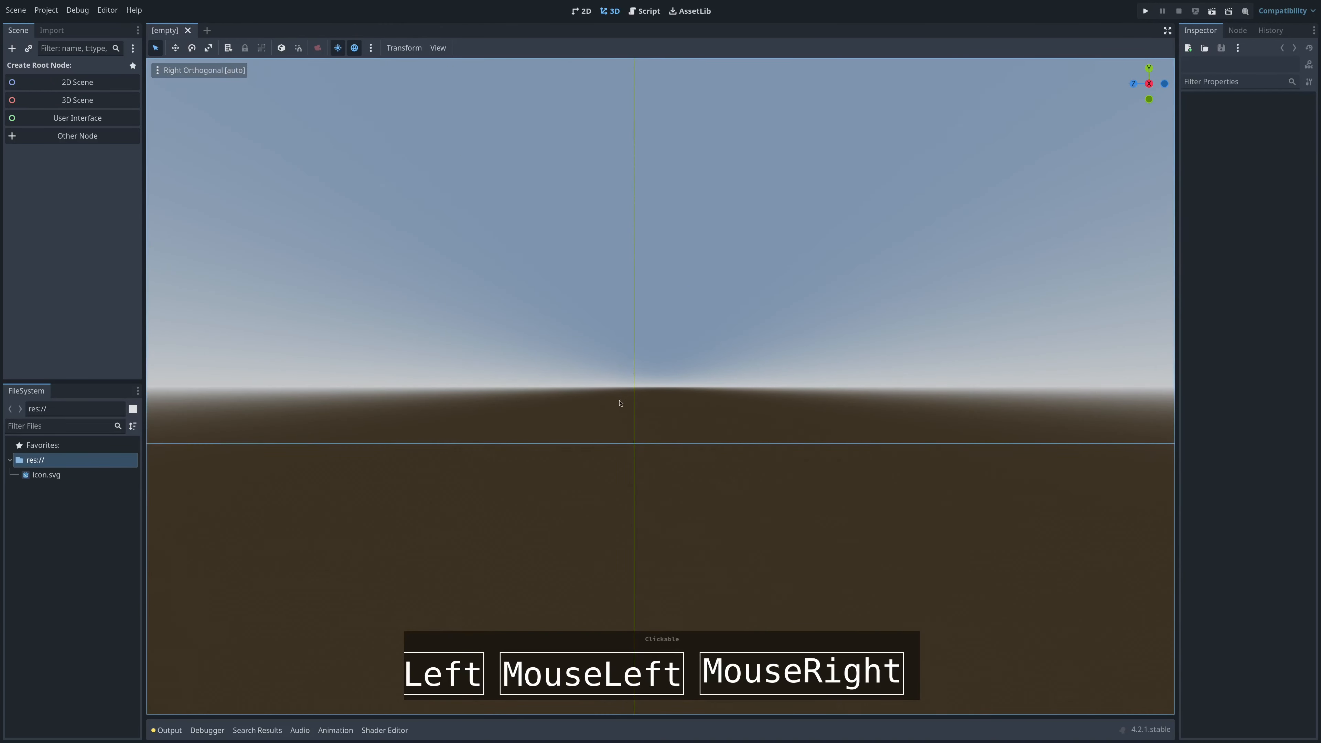
left_click(1150, 69)
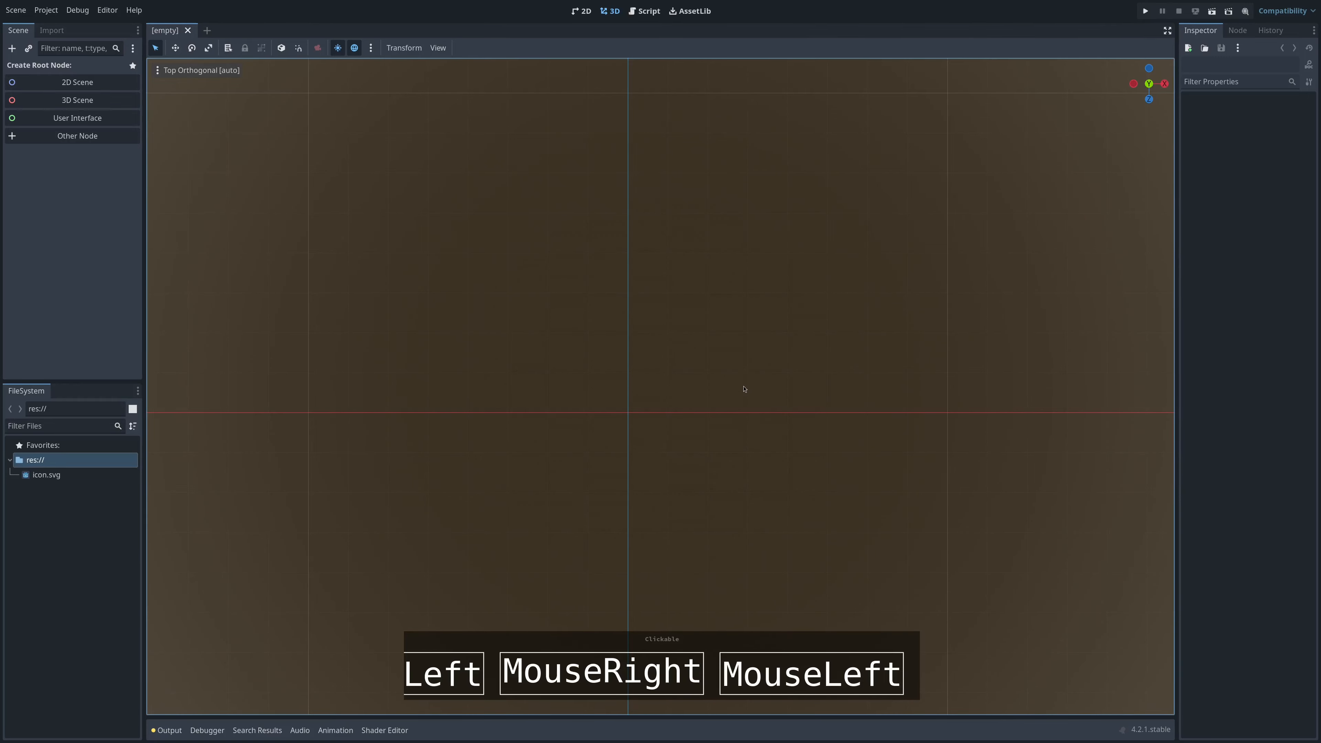
middle_click_drag(743, 389, 593, 283)
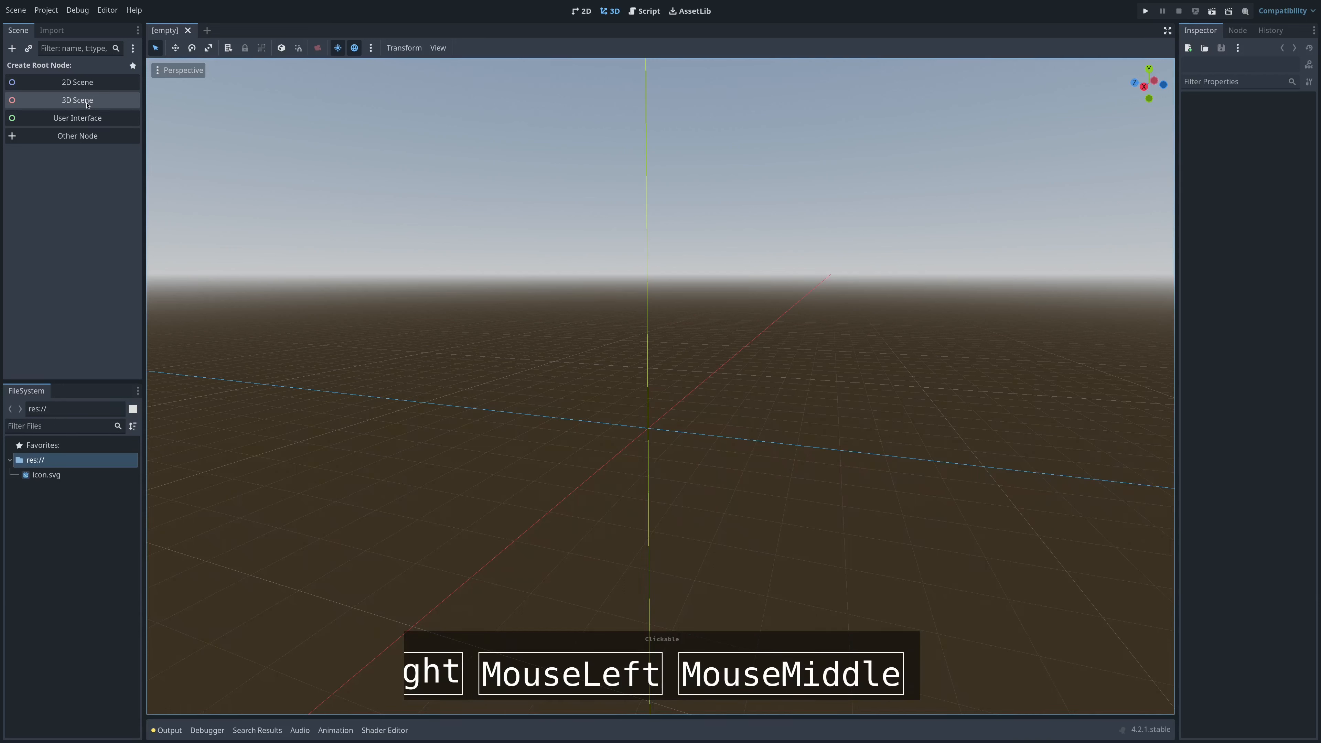
Move the splitter between the left docks and the viewport rightward to widen the Scene and FileSystem docks.
left_click_drag(141, 84, 214, 84)
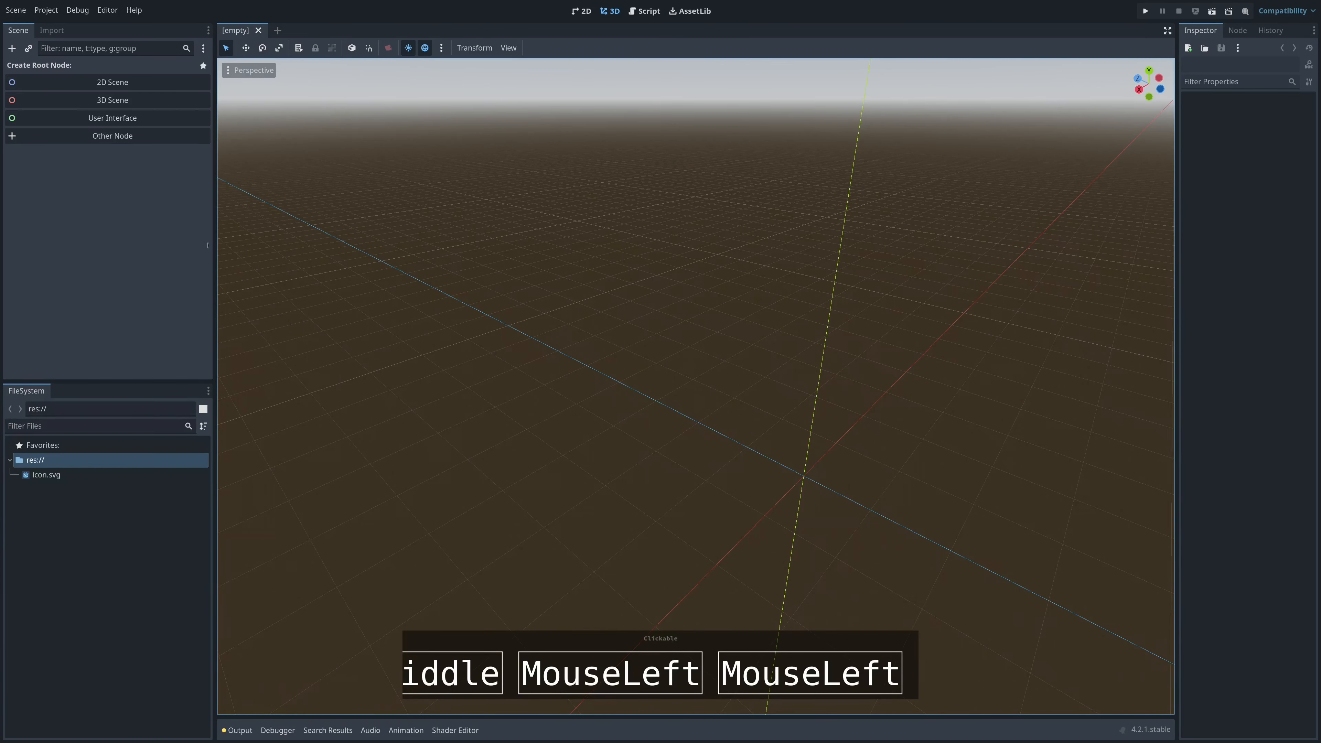
left_click_drag(215, 245, 223, 244)
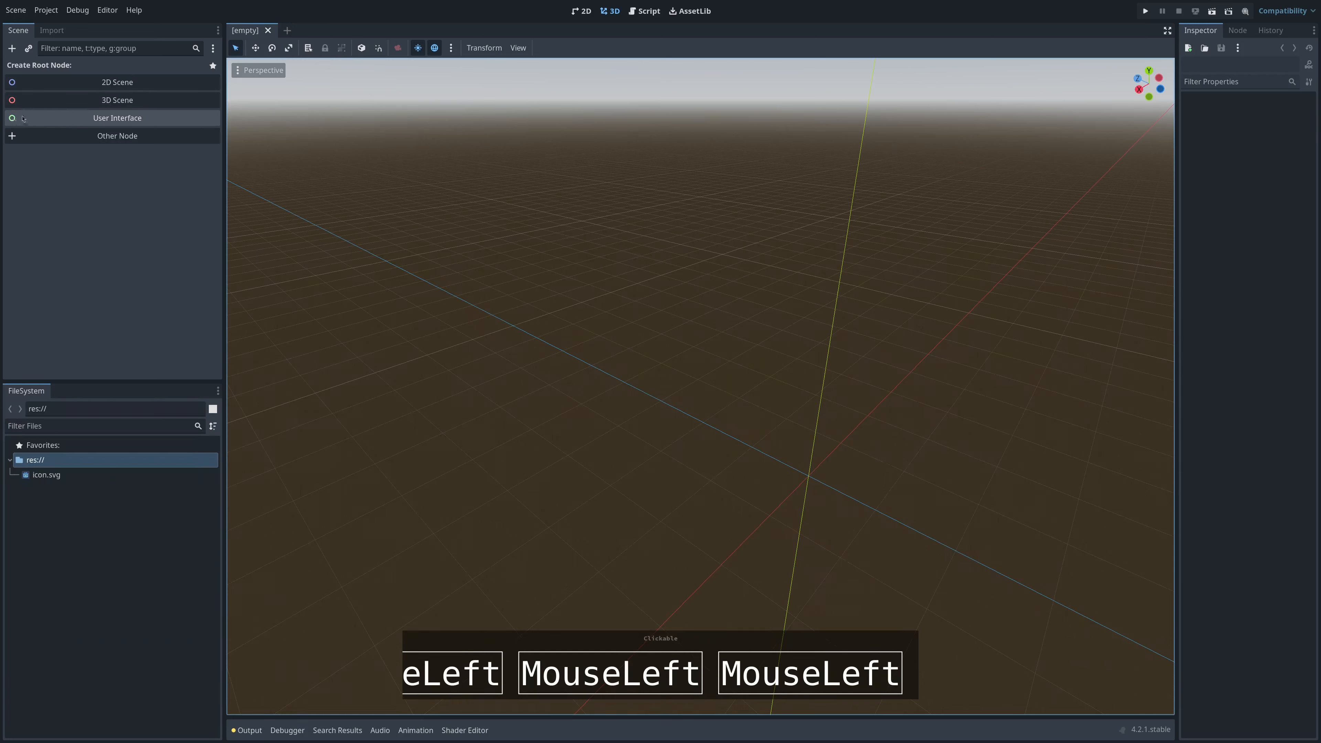
Create a 3D Scene root (Node3D) and frame and zoom the view on it.
left_click(36, 98)
key("f")
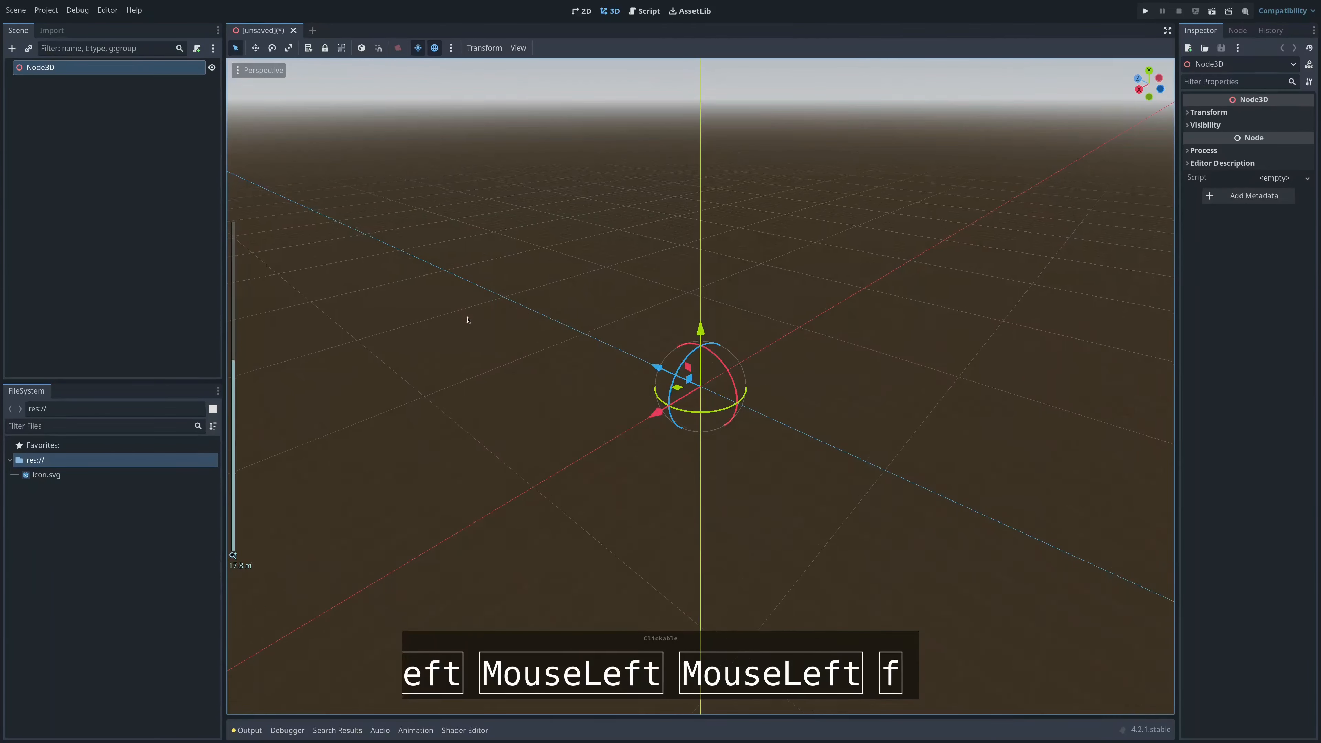
scroll(467, 320, "up", 10)
scroll(680, 394, "up", 15)
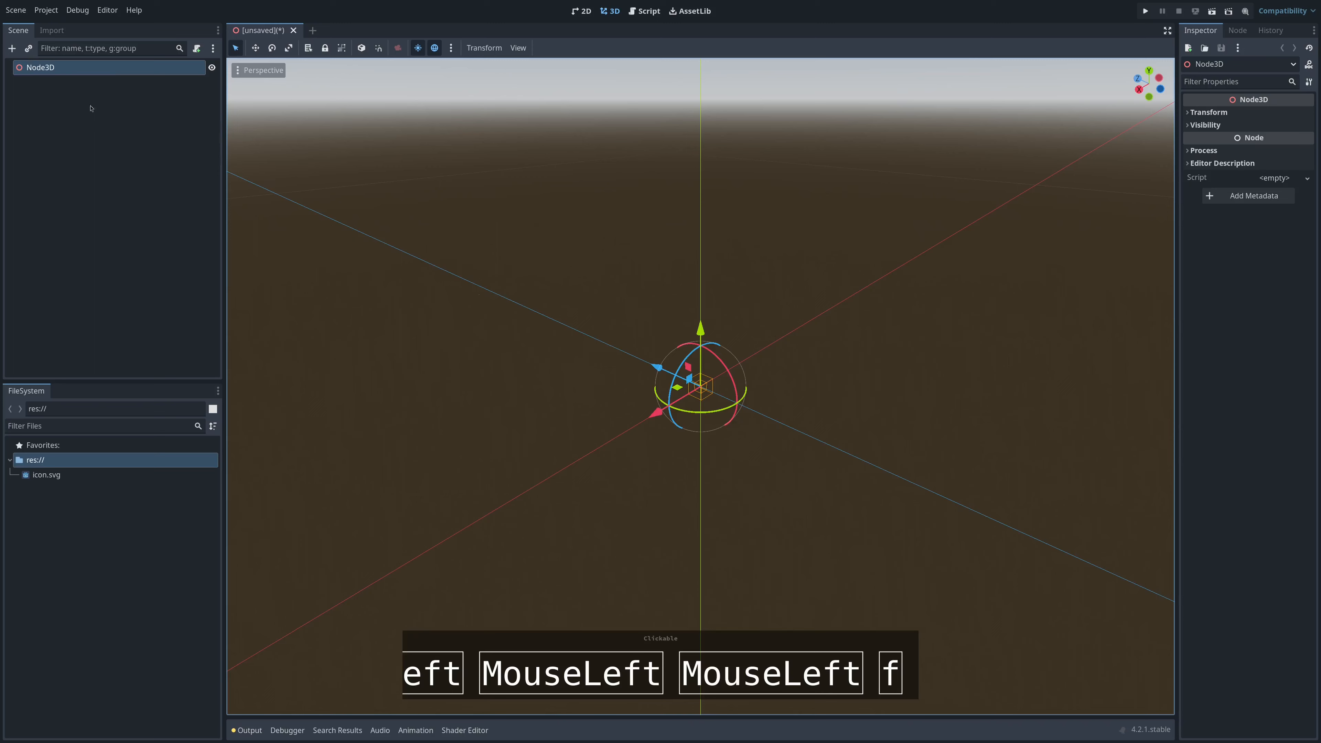
Reselect the Node3D and expand its Transform section in the Inspector.
left_click(70, 100)
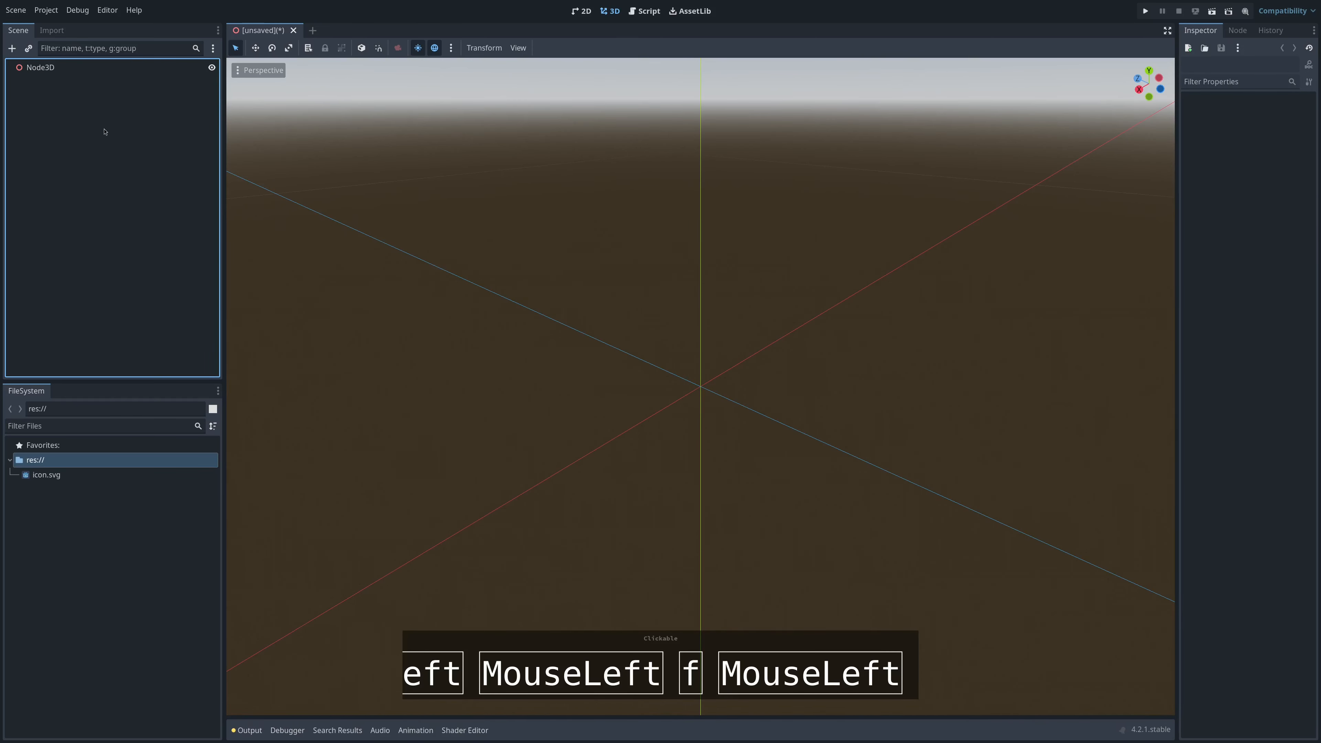
left_click(33, 68)
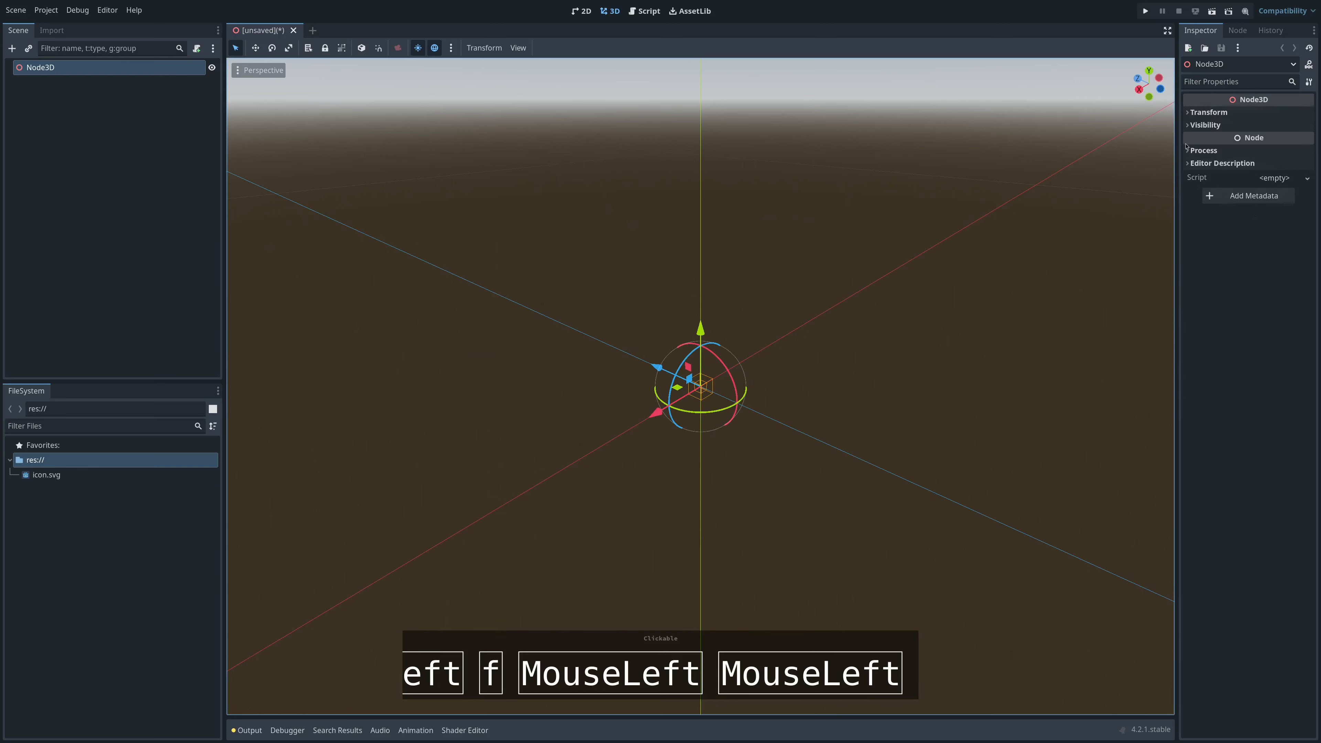
left_click(1189, 114)
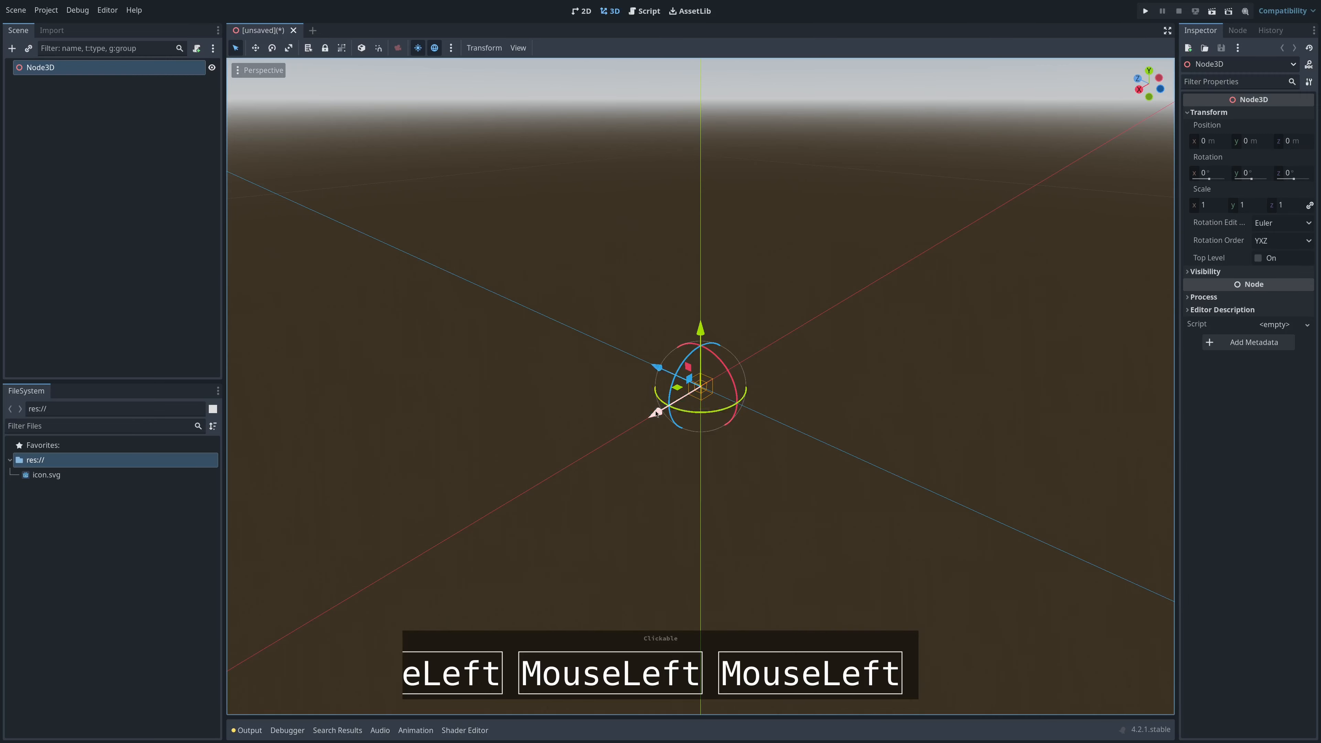
Slide the Node3D along X with the gizmo's red arrow, bringing Position x to about 0.575.
left_click_drag(657, 412, 616, 450)
left_click_drag(443, 493, 585, 493)
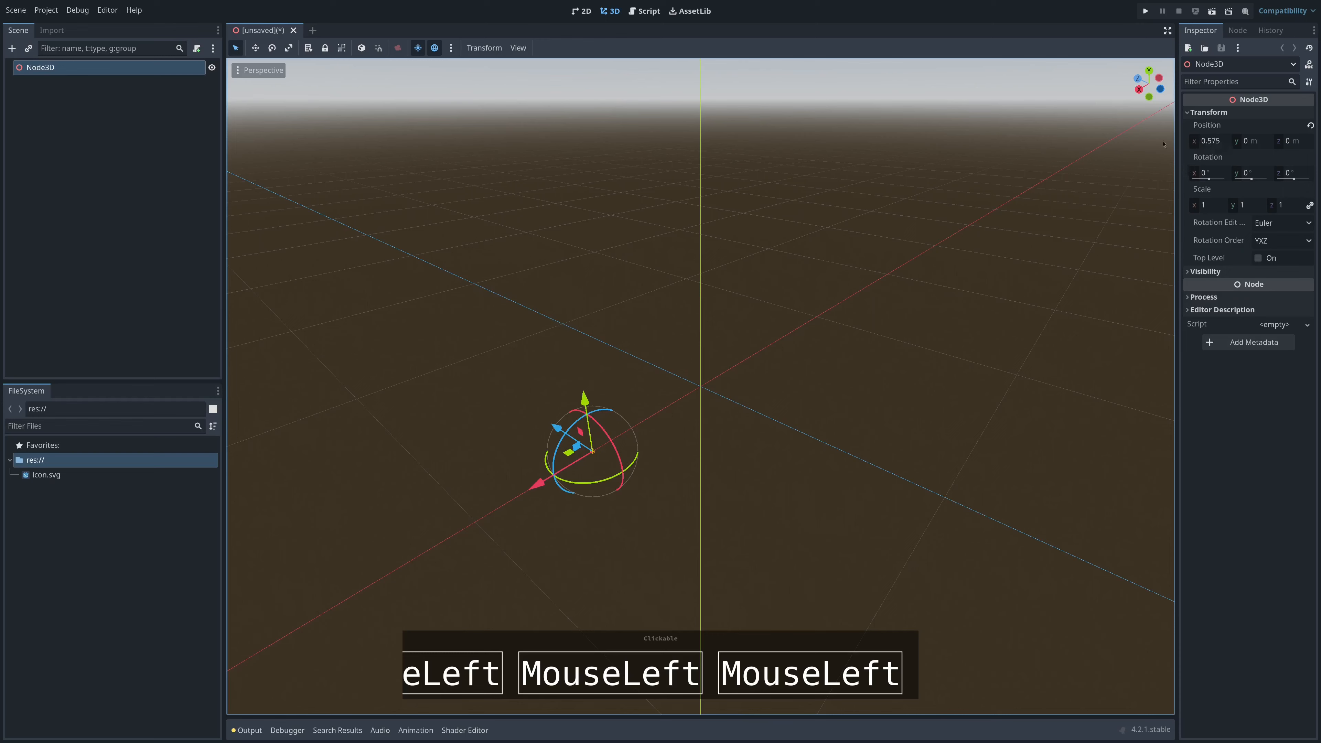
left_click_drag(538, 486, 380, 555)
Set the Node3D's Position x to 1 m and z to 1 m in the Inspector.
left_click(1209, 140)
type("1")
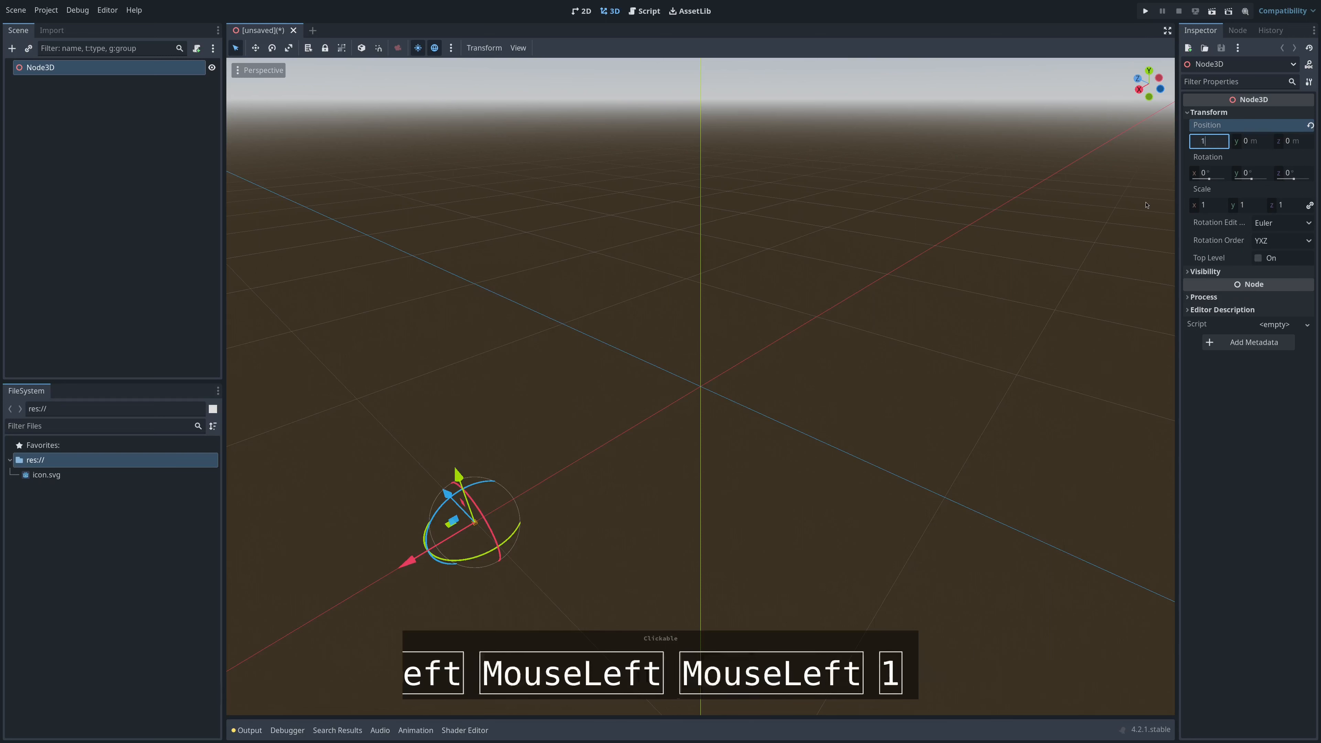
key("Return")
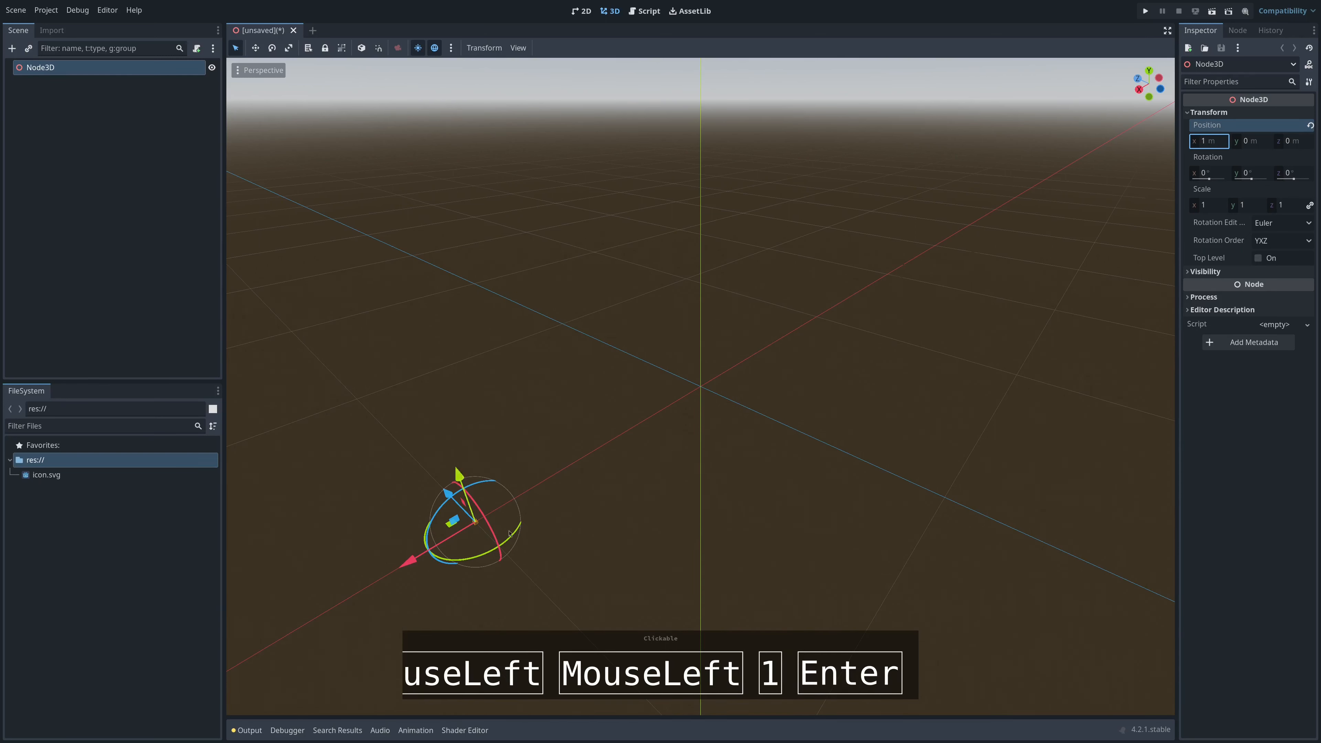
left_click(1290, 142)
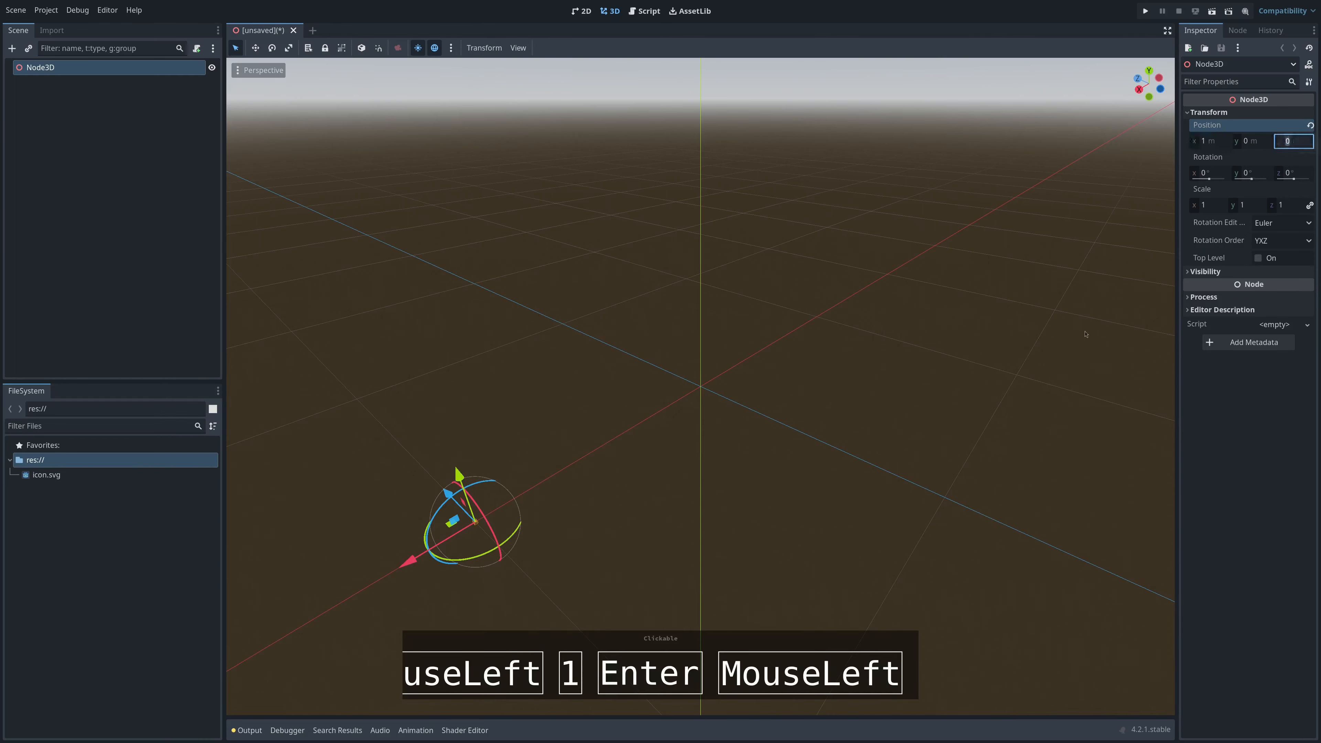
scroll(959, 367, "down", 3)
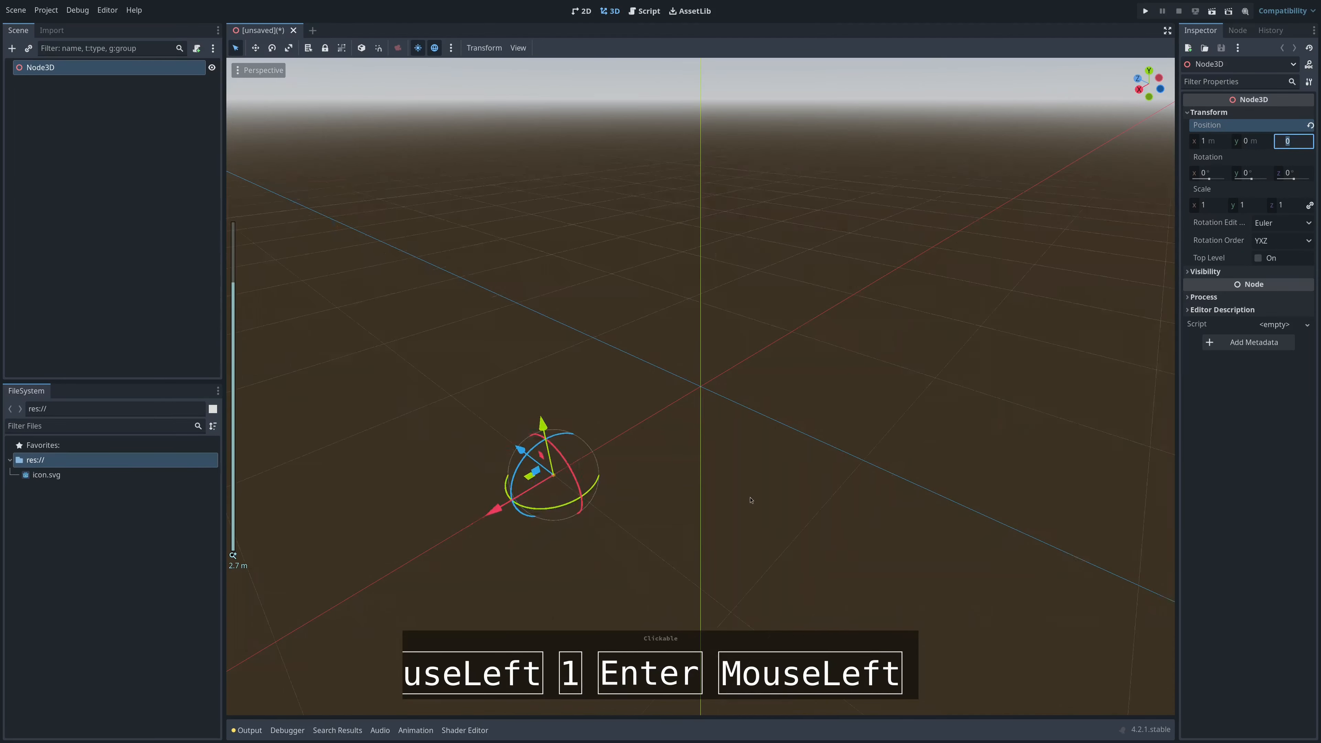
type("1")
key("Return")
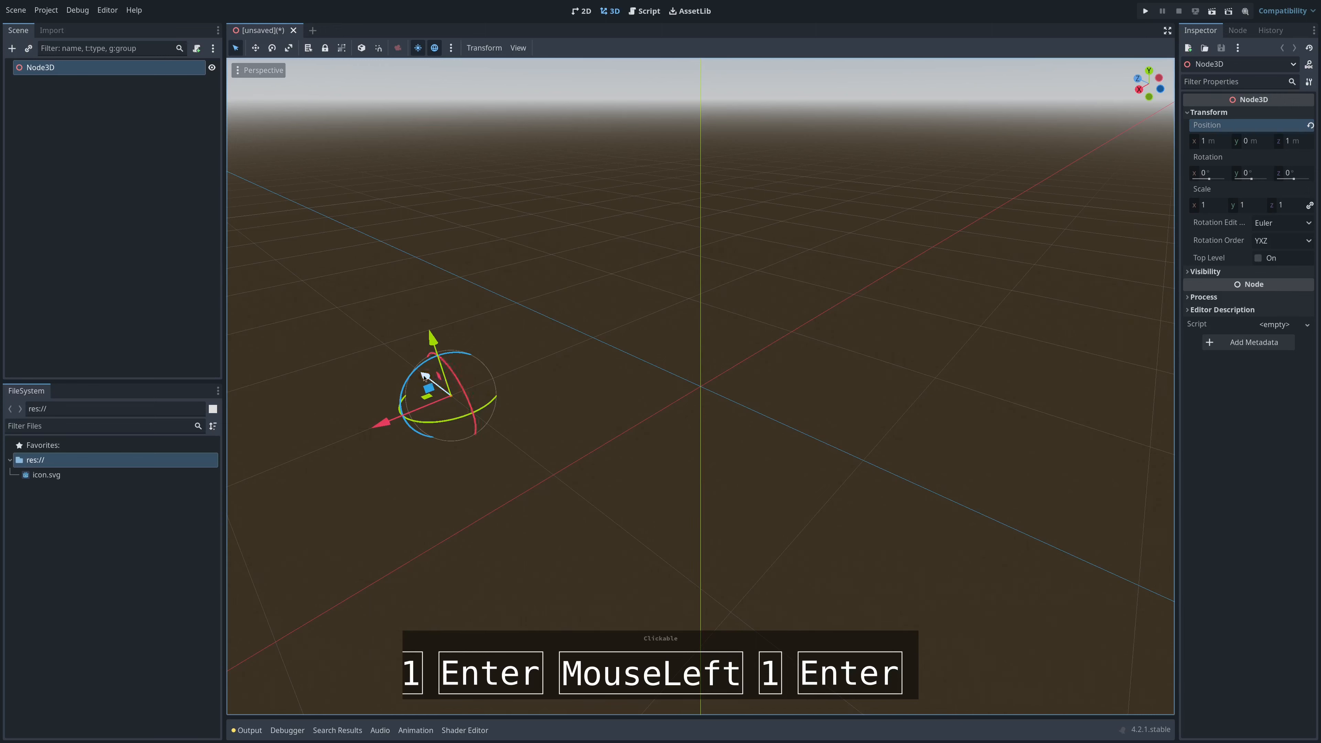
Drag the Node3D with the gizmo to roughly x -0.007, z 0.981.
left_click_drag(425, 376, 546, 342)
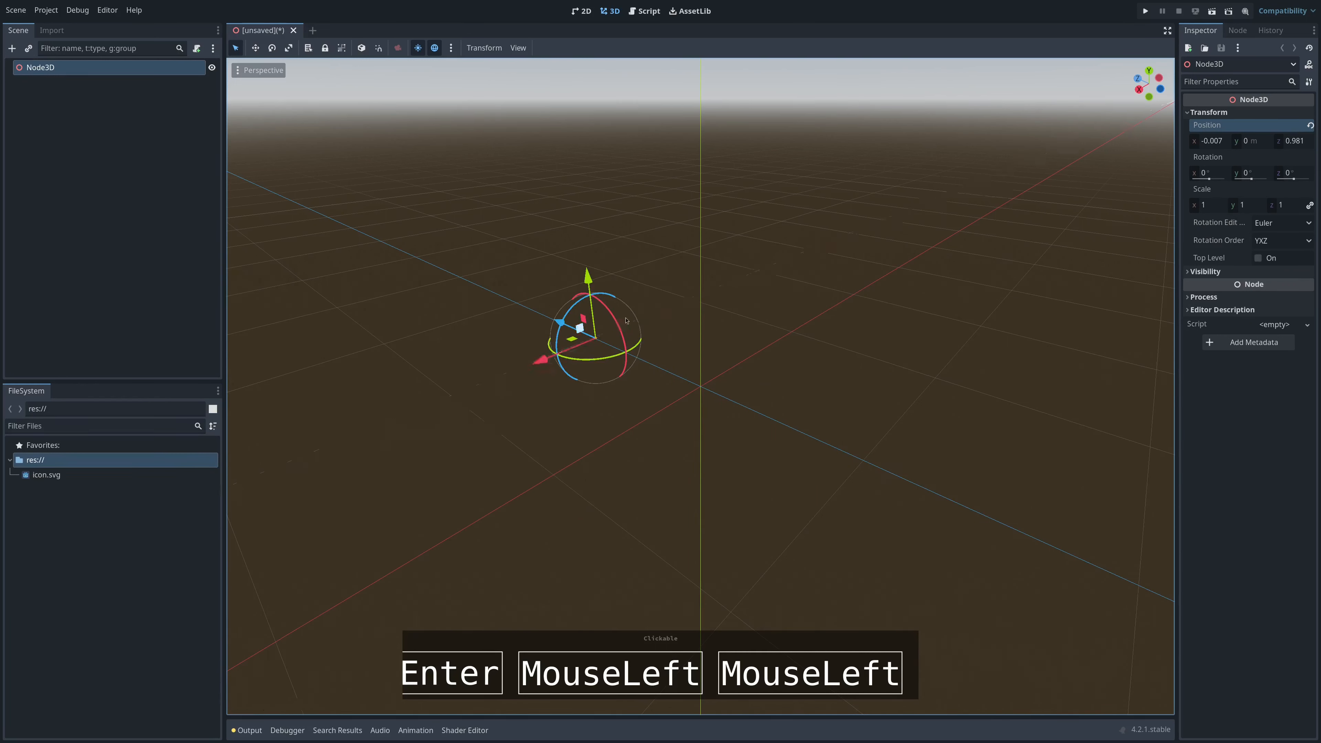
left_click(1211, 141)
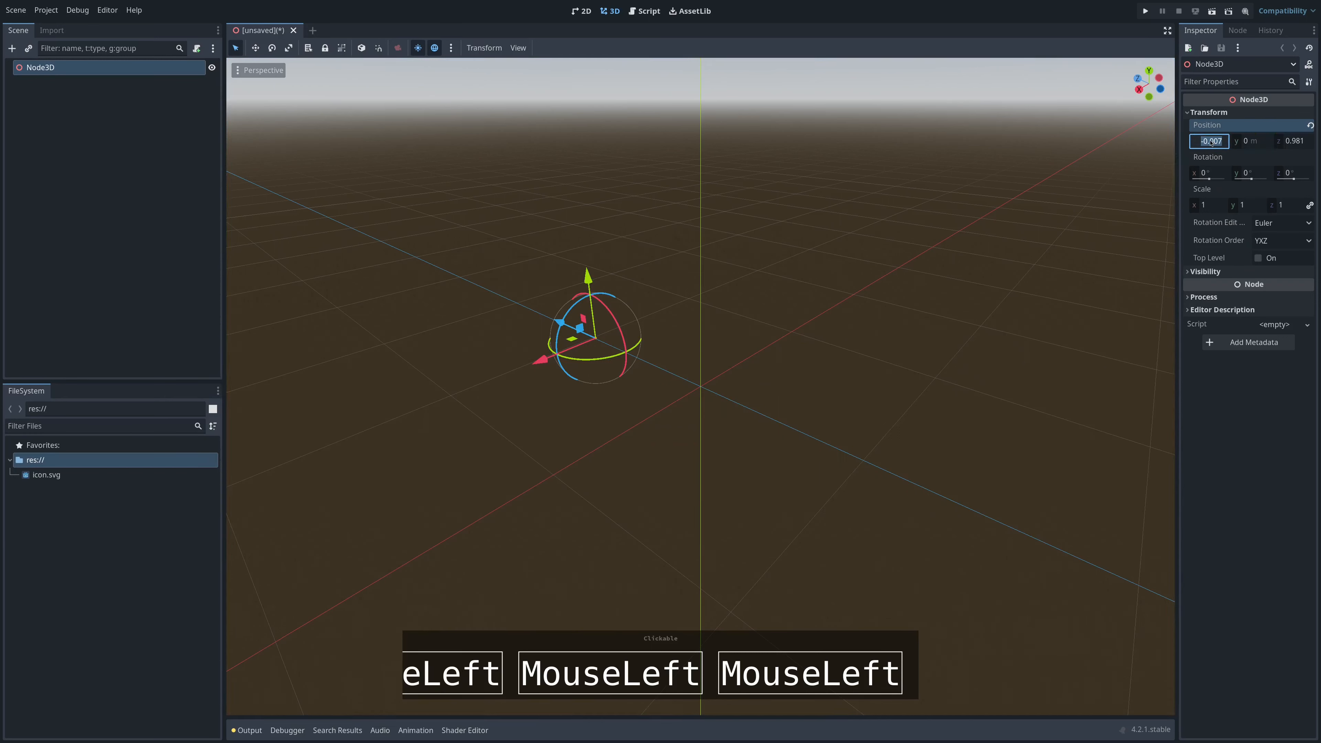
Enter exact Position values x 0, z 1 m and y 1 m, raising the Node3D above the grid.
type("0")
key("Return")
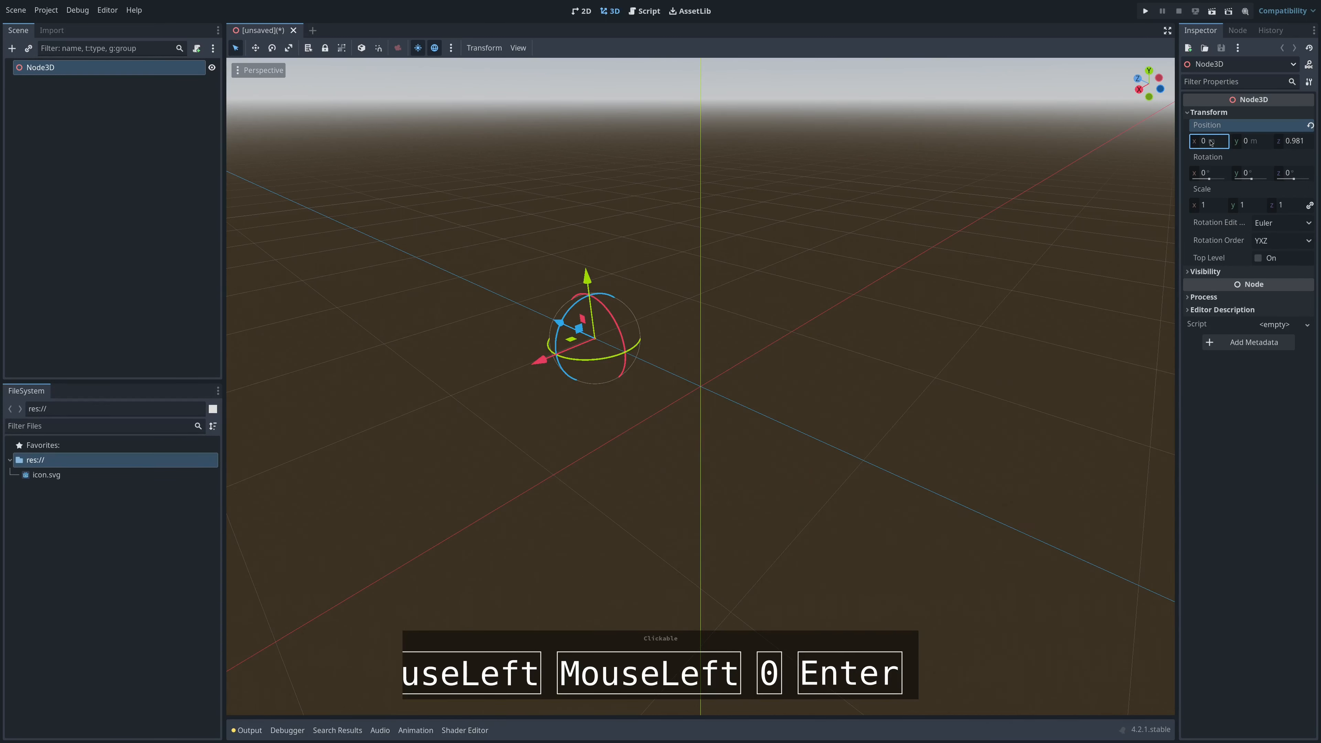
key("Tab")
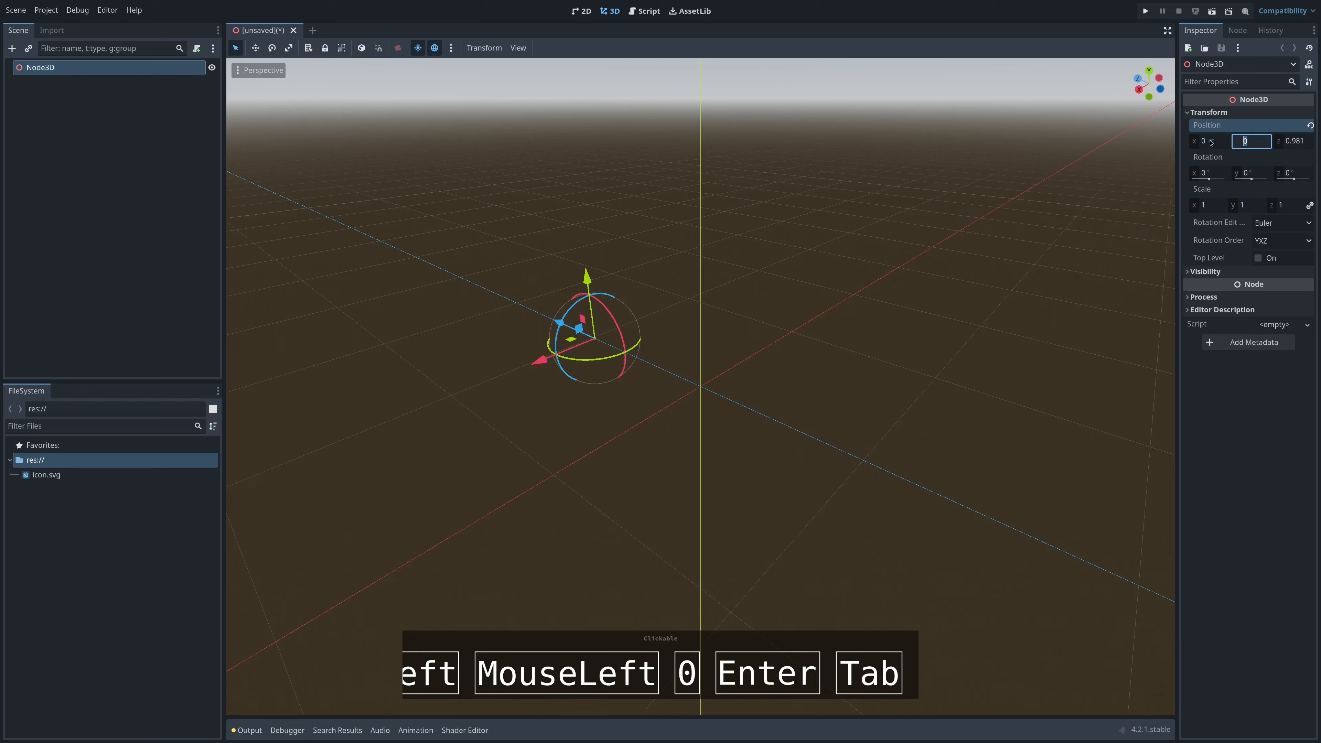
key("Tab")
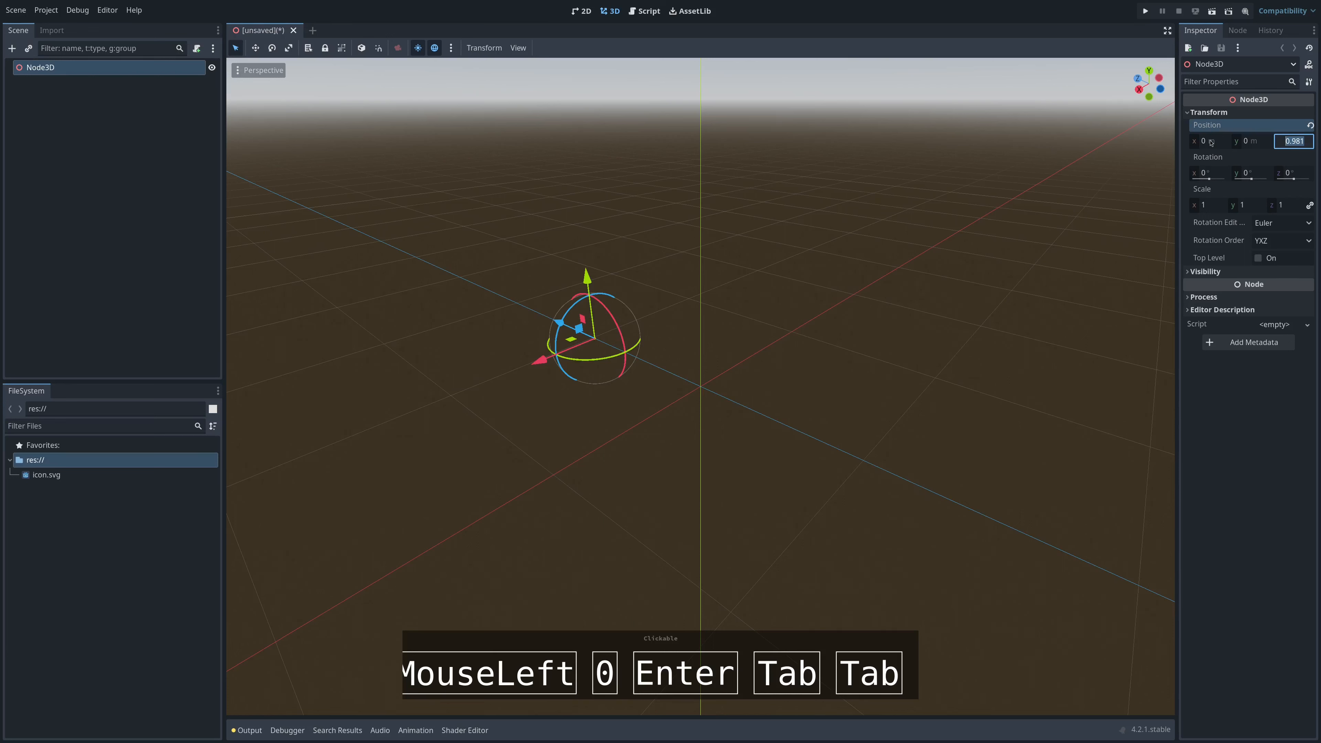
type("1")
key("Return")
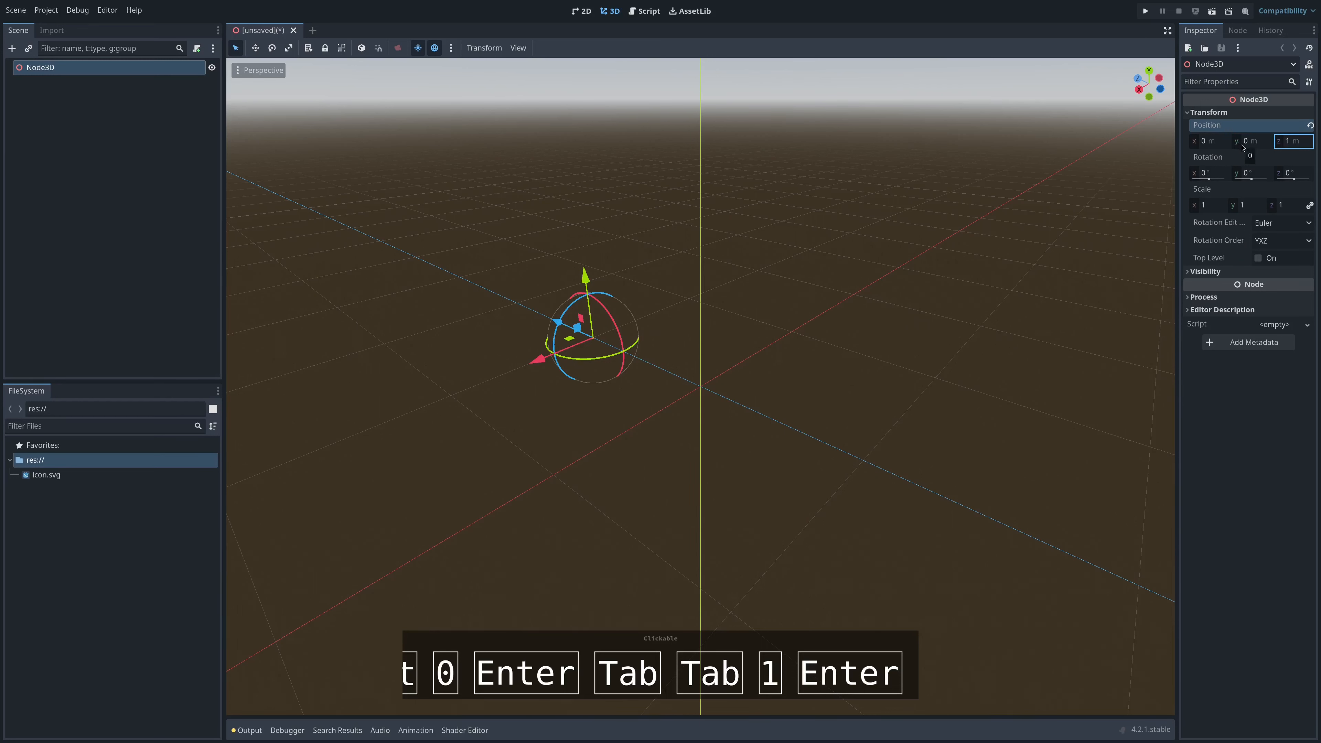
key("shift+Tab")
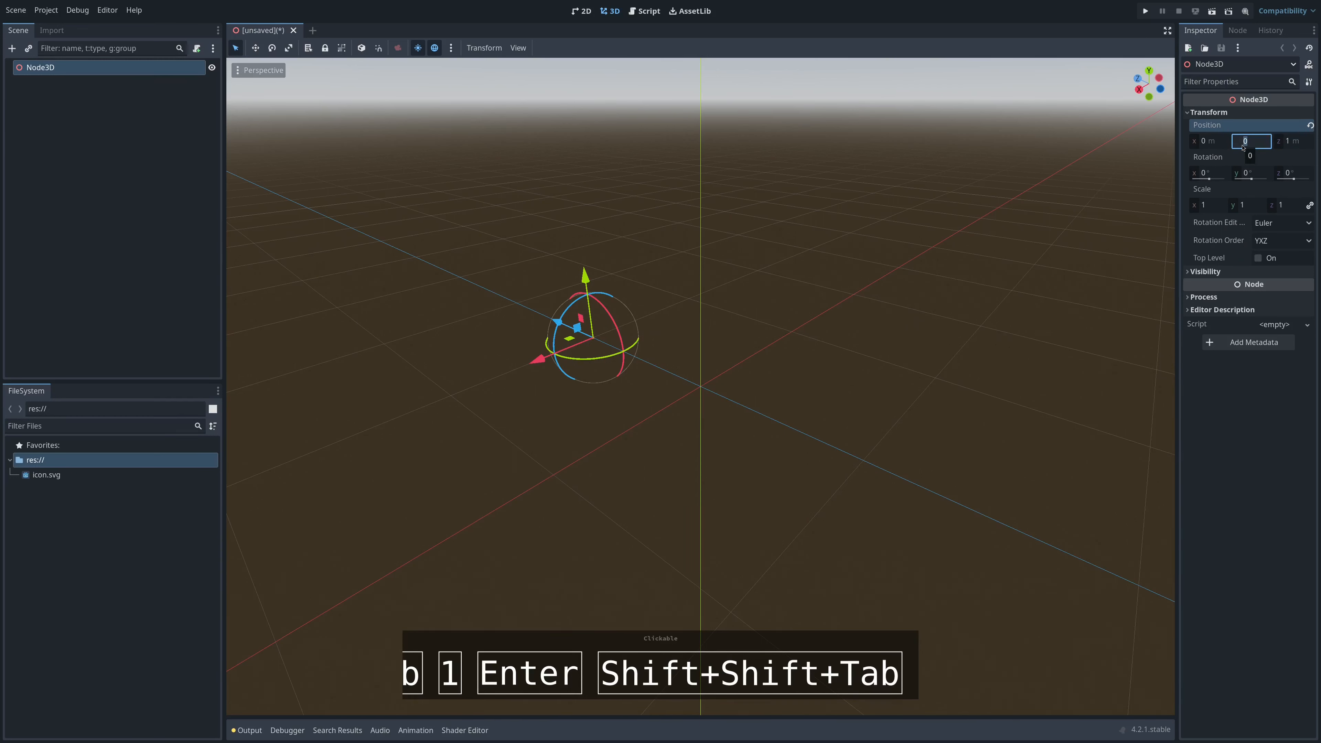
type("1")
key("Return")
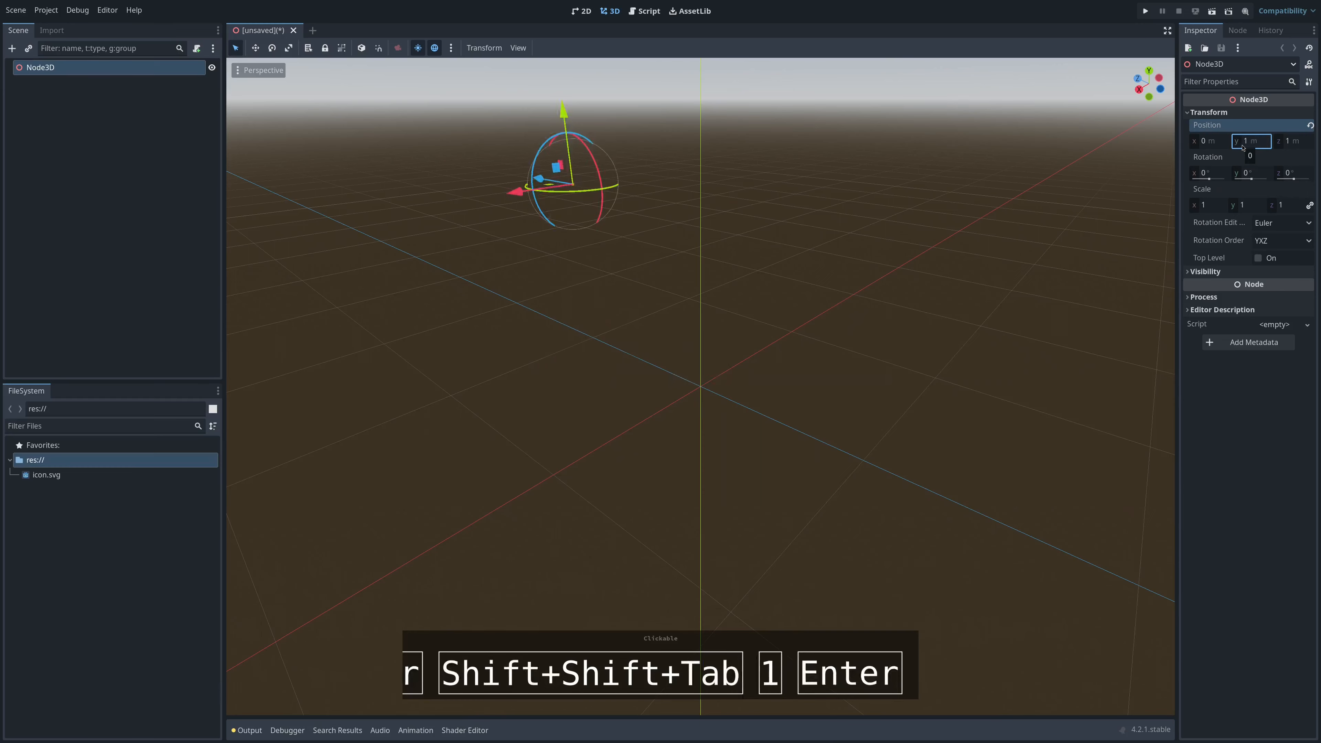
middle_click(645, 298)
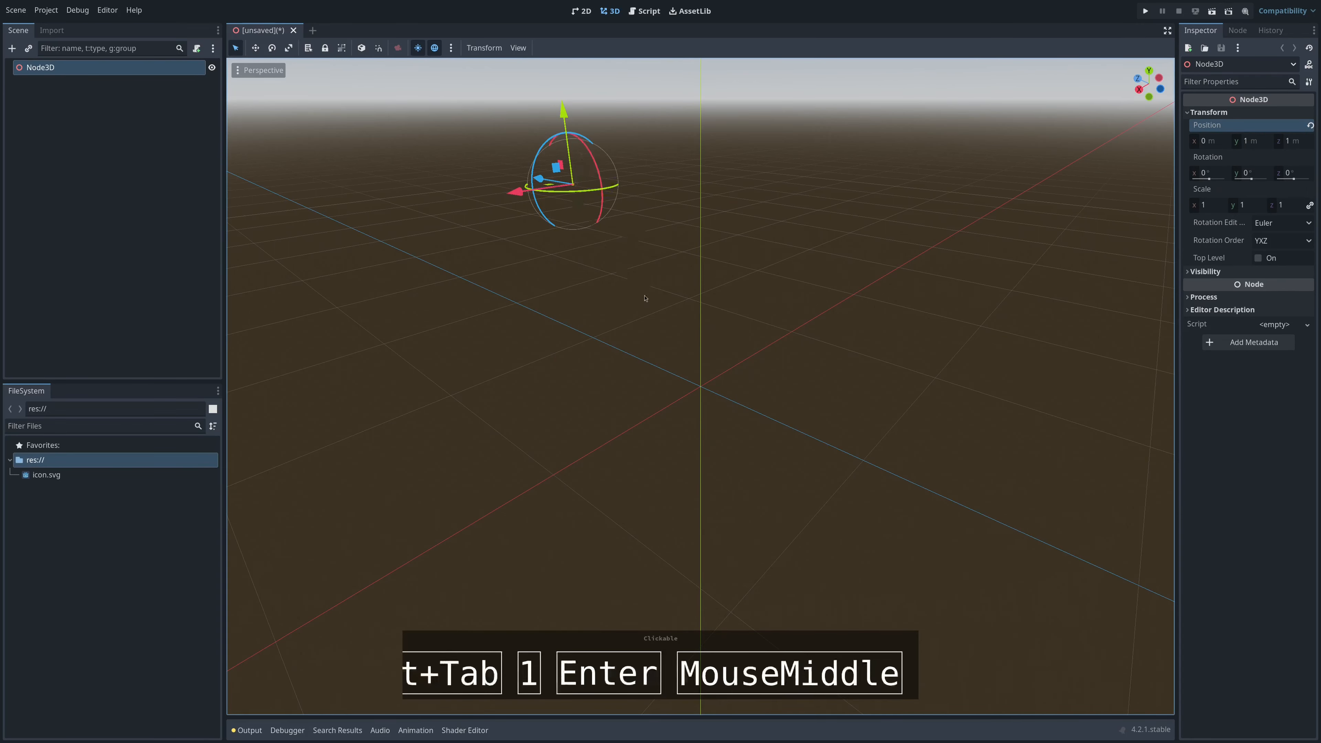
Orbit the camera lower so the Node3D is seen against the sky.
middle_click_drag(645, 299, 592, 278)
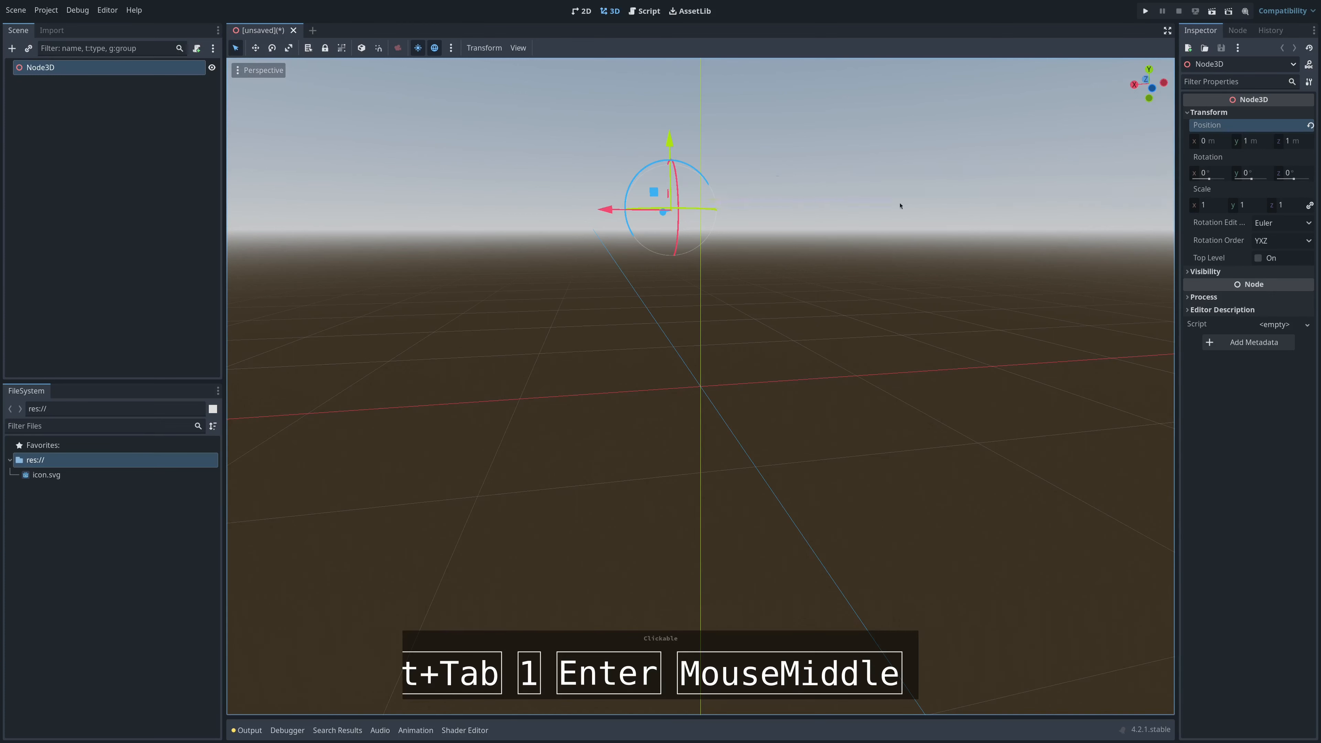
left_click(1209, 178)
Drag the Node3D's Rotation X to -360°, then zoom in and focus the view on it.
left_click_drag(1209, 179, 1178, 174)
scroll(673, 212, "up", 3)
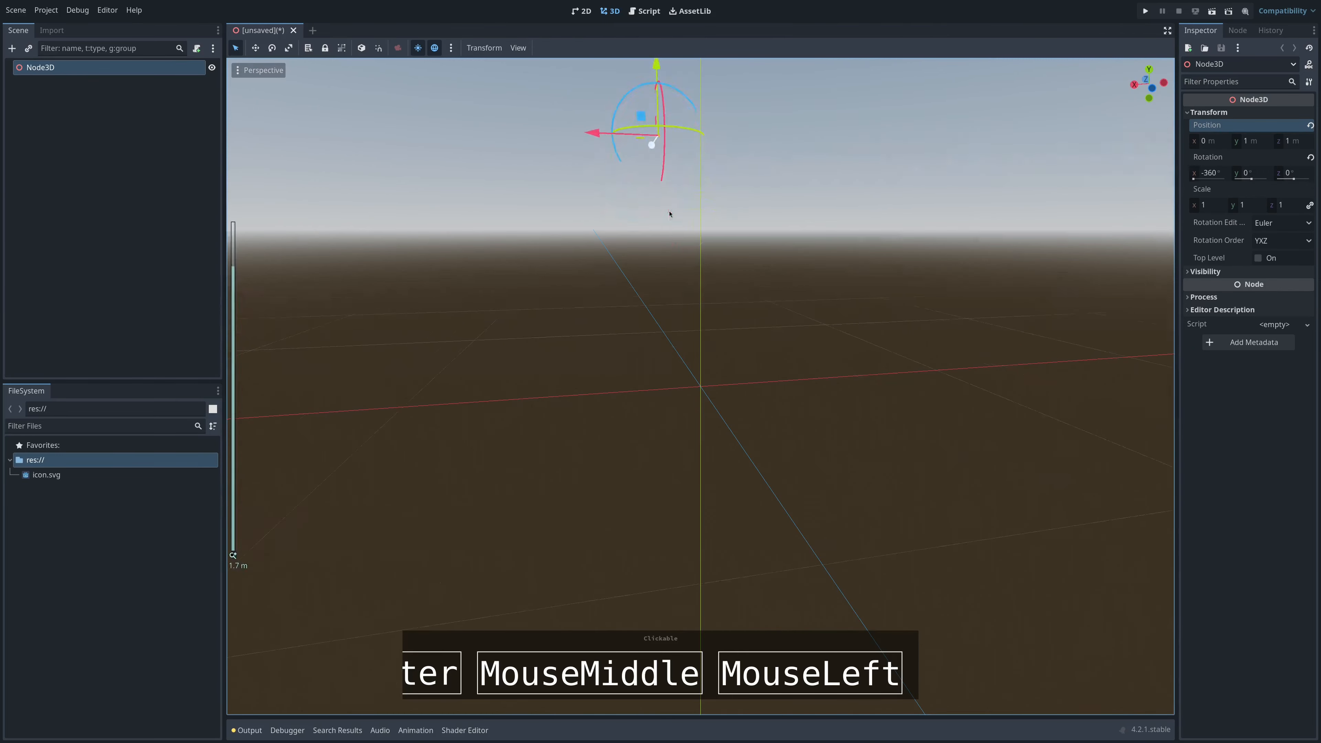
key("f")
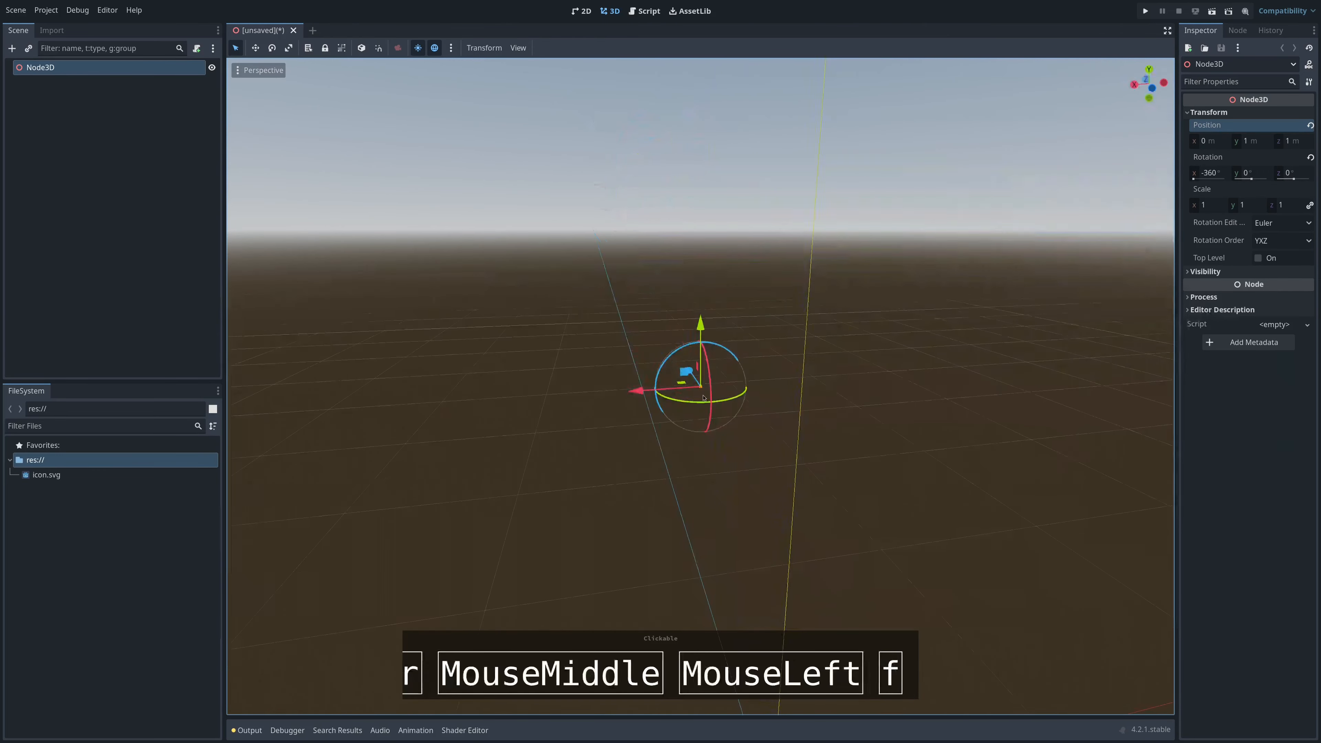
left_click(696, 401)
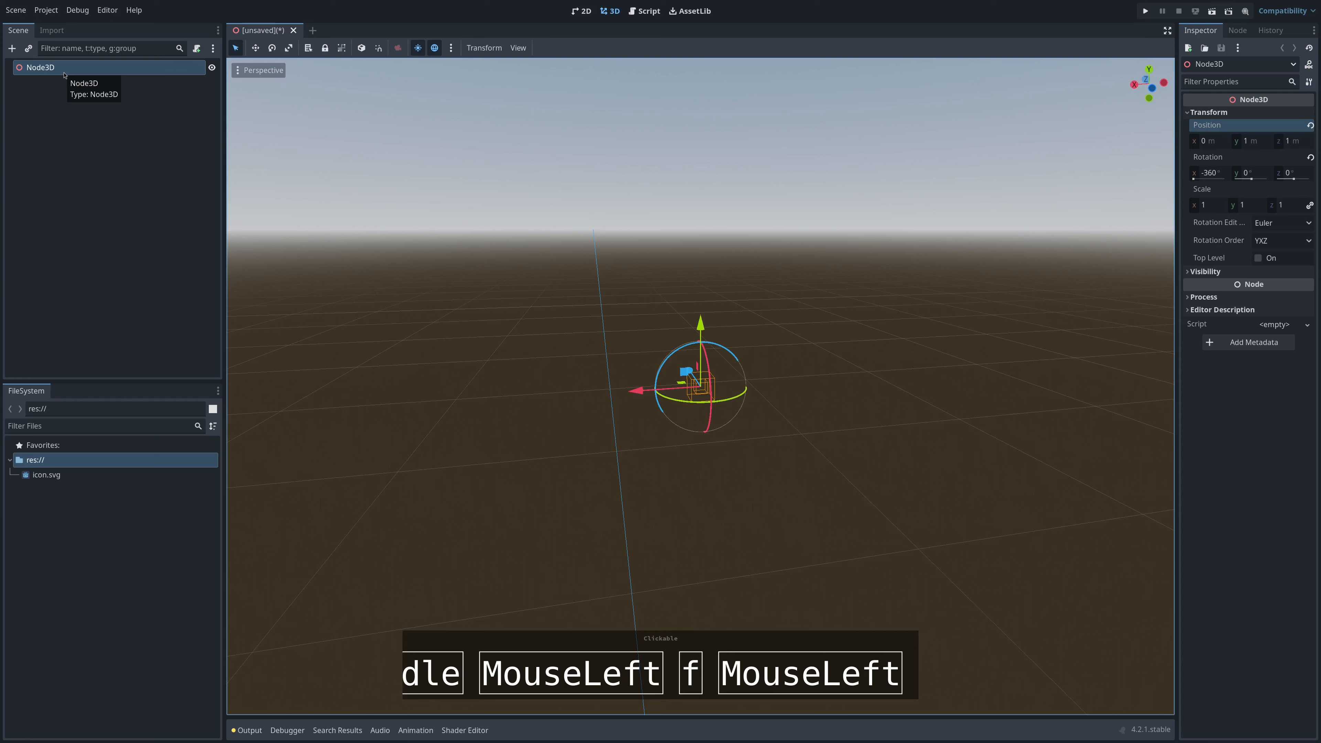
left_click(1195, 179)
Sweep the Node3D's Rotation X, then drag Rotation Y past -154.8° down to -360°.
mouse_move(1196, 180)
left_mouse_down()
mouse_move(1245, 178)
mouse_move(1172, 169)
left_mouse_up()
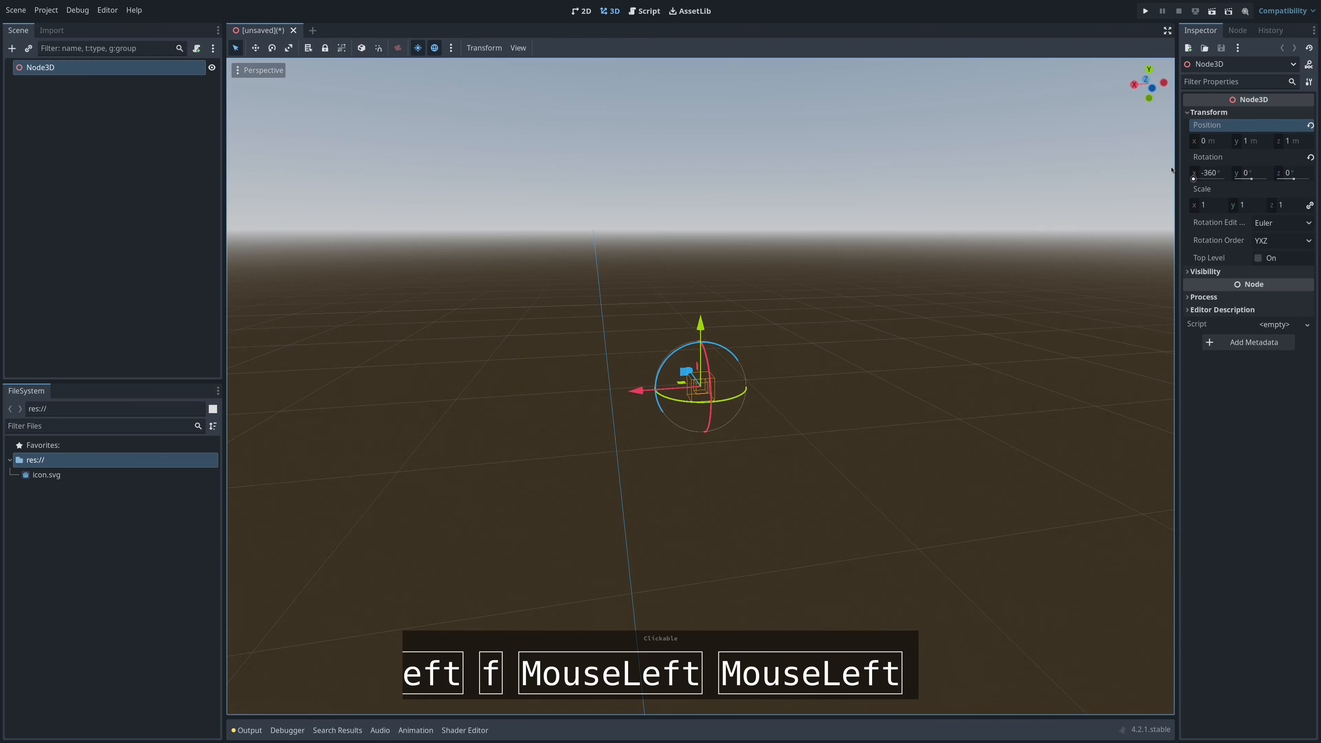
left_click(1250, 178)
left_click_drag(1250, 178, 1244, 177)
middle_click_drag(848, 344, 846, 442)
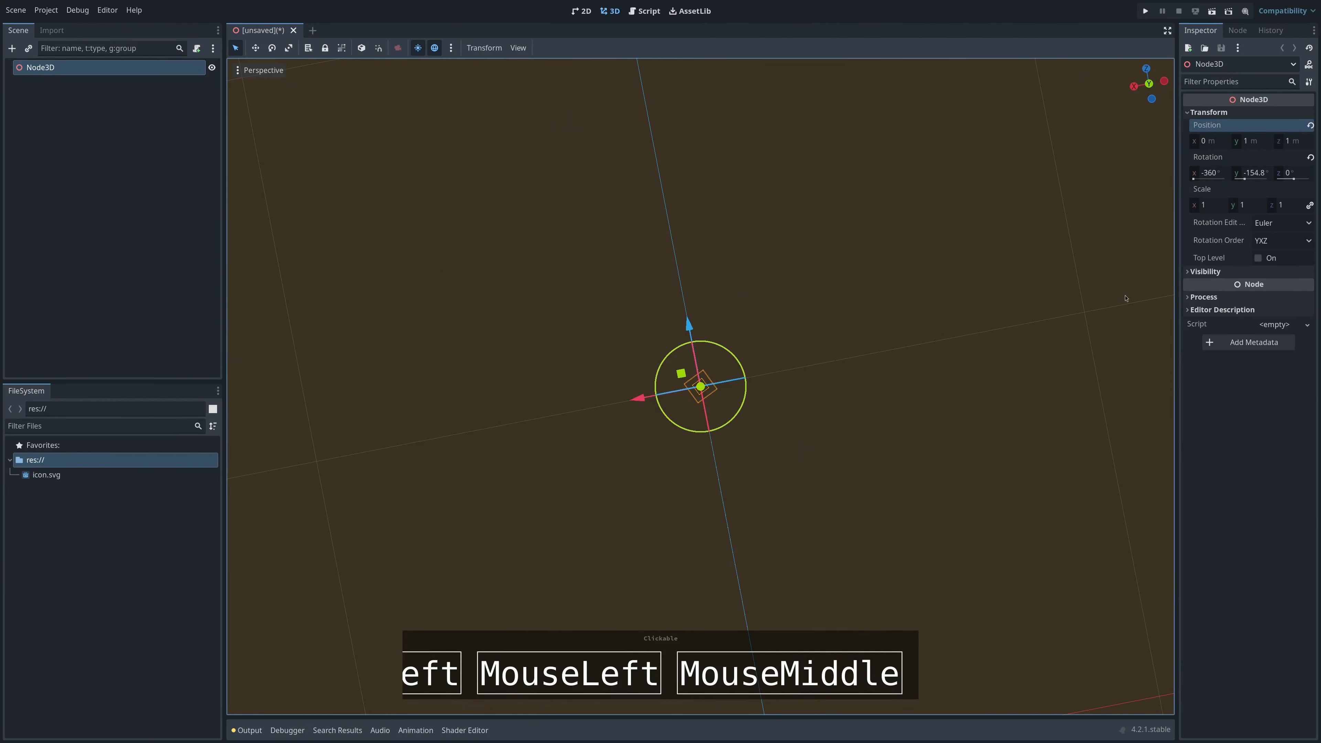
left_click(1244, 178)
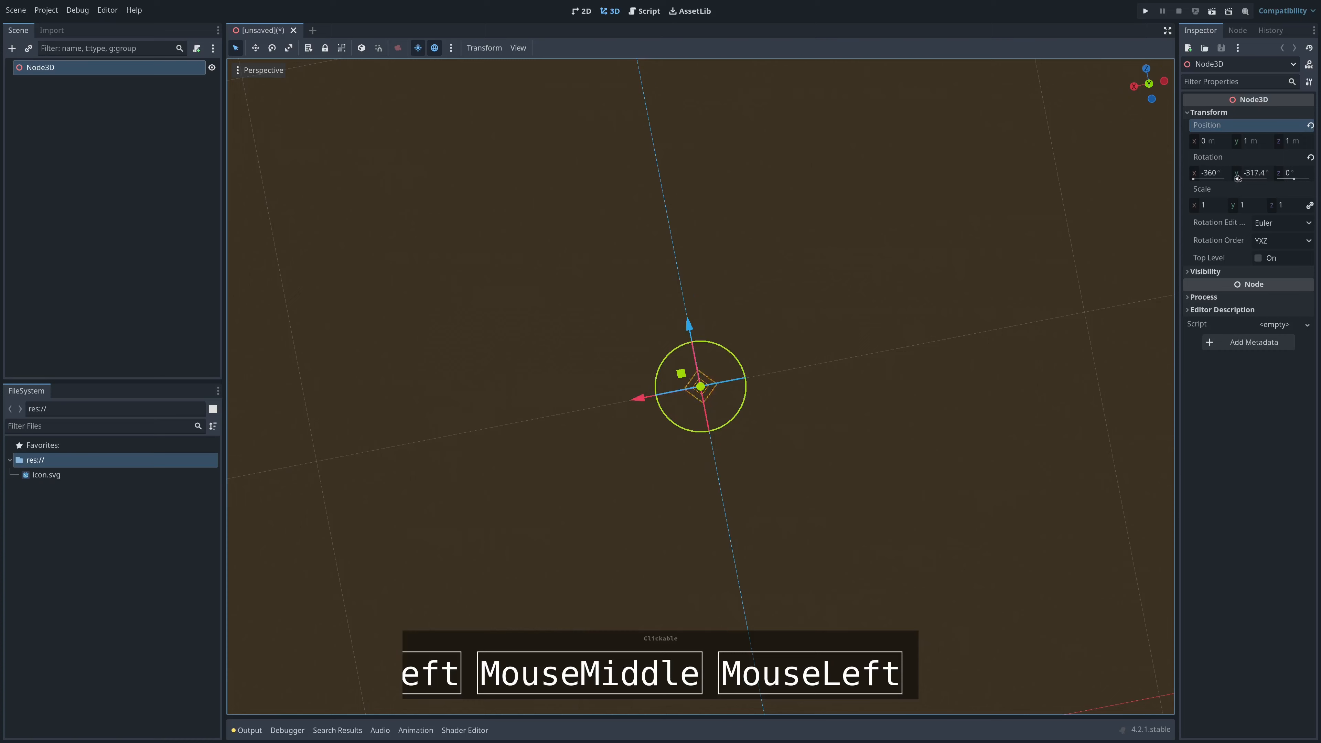
left_click_drag(1244, 178, 1228, 175)
Drag the Inspector Rotation Z to 54.2° while the viewport shows Rear Orthogonal.
left_click_drag(1293, 179, 1296, 179)
left_click(1151, 98)
scroll(1147, 259, "up", 15)
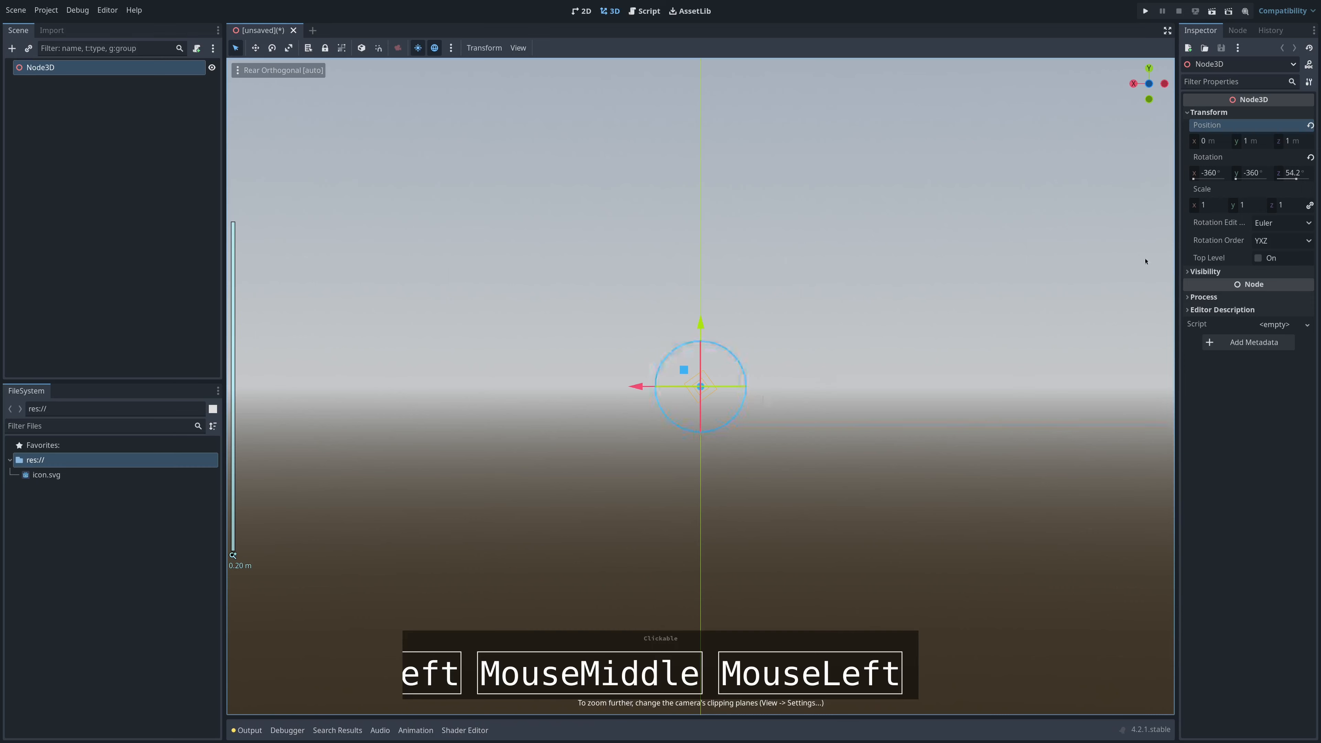
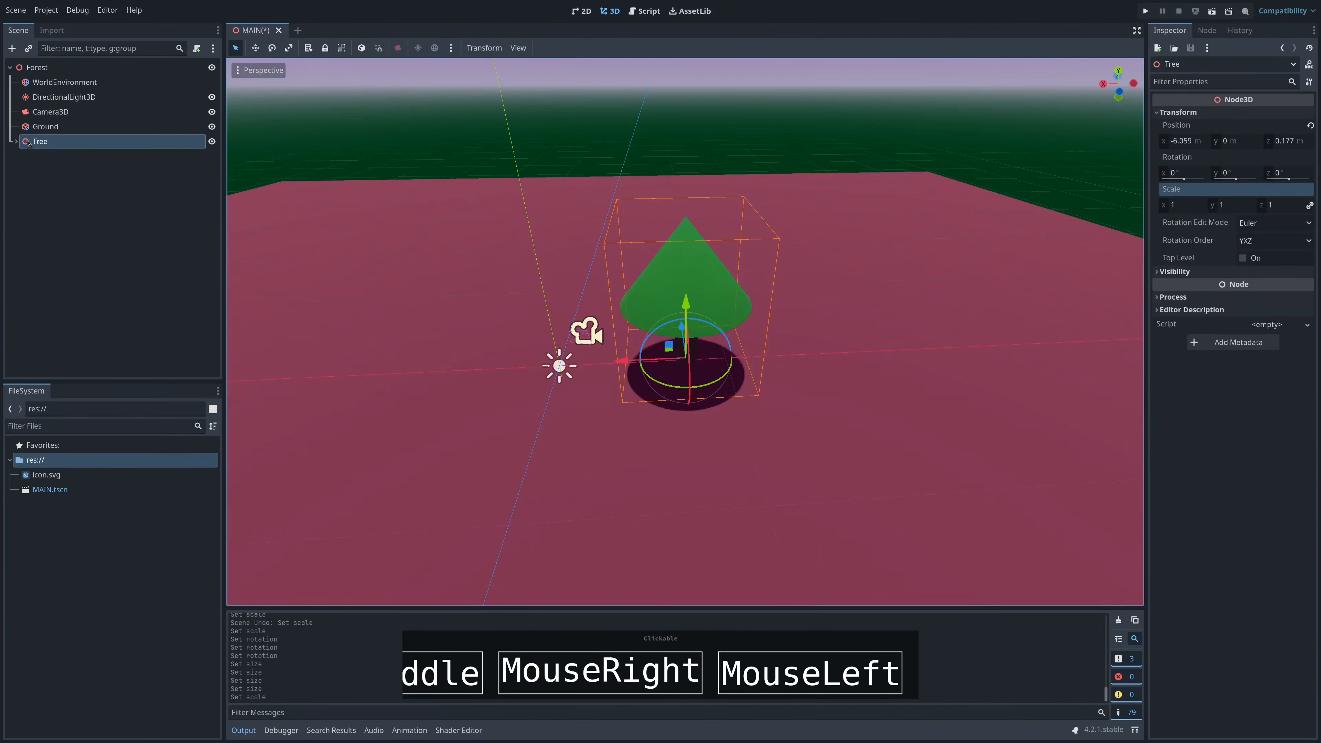
Select the Tree node in the scene tree and duplicate it with Ctrl+D.
key("Caps_Lock")
key("v")
left_click(40, 143)
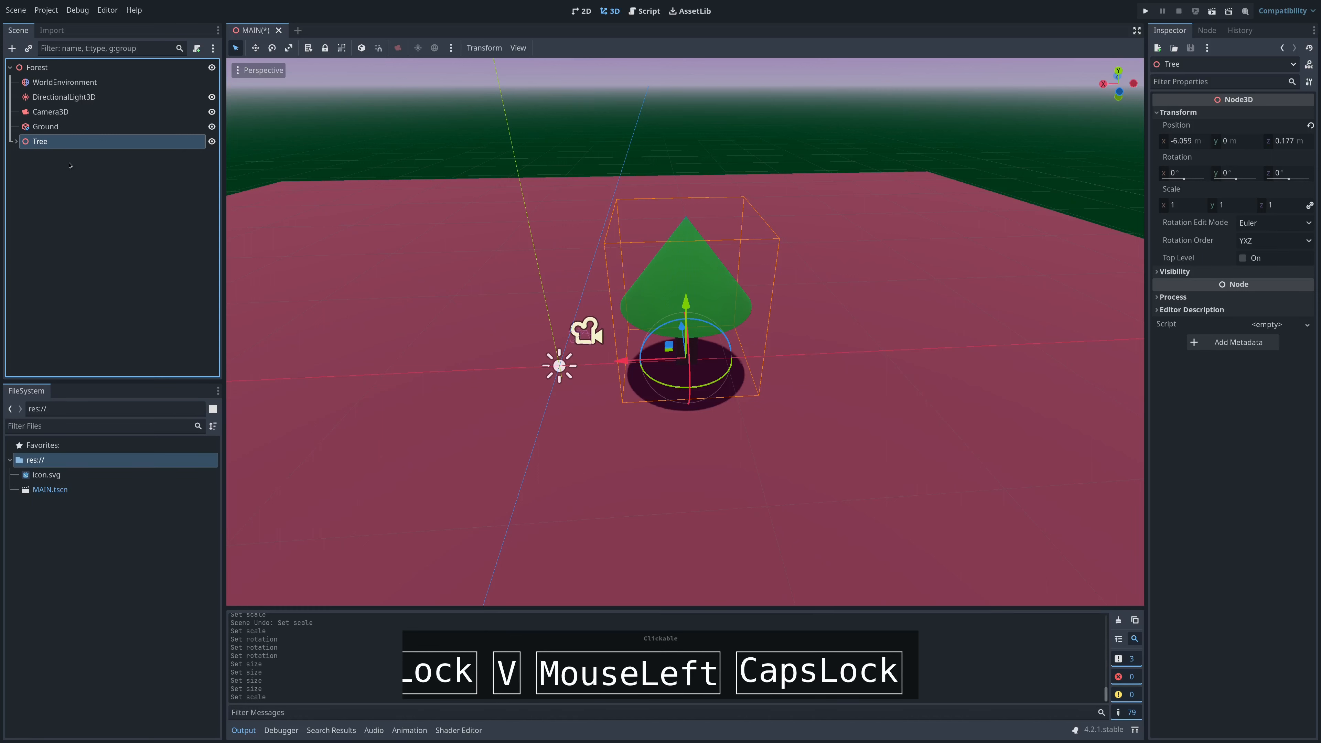
key("ctrl+d")
Duplicate the tree further and drag the copies along the gizmo axes to new spots on the ground.
left_click(16, 156)
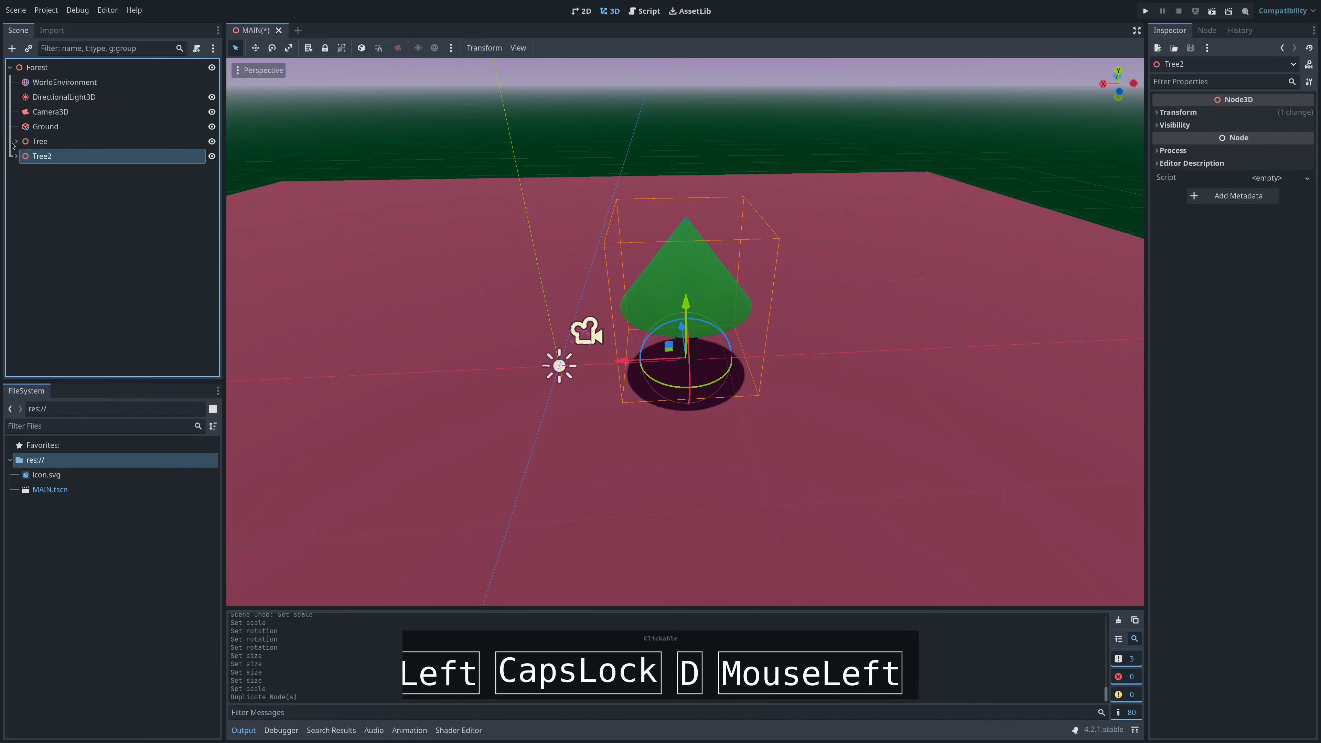
left_click_drag(618, 364, 398, 373)
key("ctrl+d")
left_click_drag(474, 339, 553, 209)
key("ctrl+d")
left_click_drag(478, 243, 656, 236)
key("ctrl+d")
left_click_drag(656, 237, 811, 232)
Stretch the leaf cones of Tree, Tree2 and Tree3 taller, then undo the height changes.
left_click(685, 299)
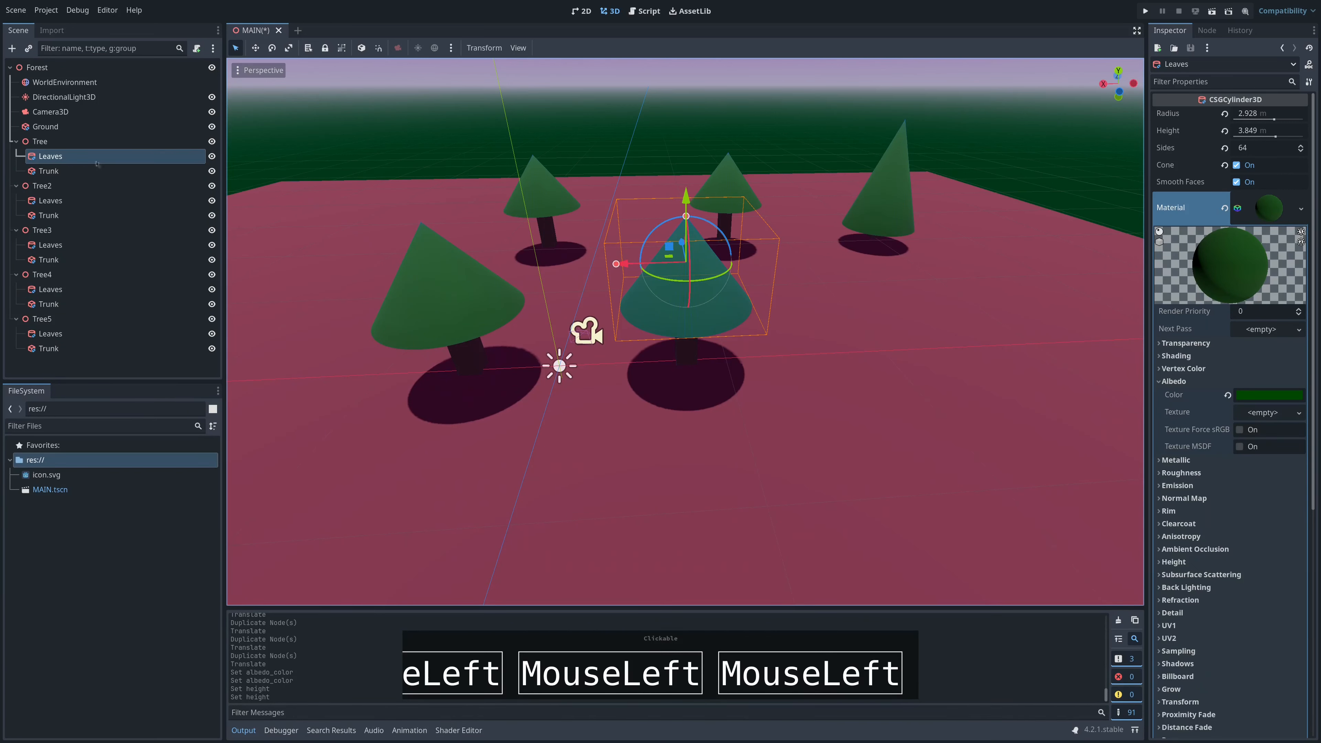
left_click_drag(686, 216, 686, 204)
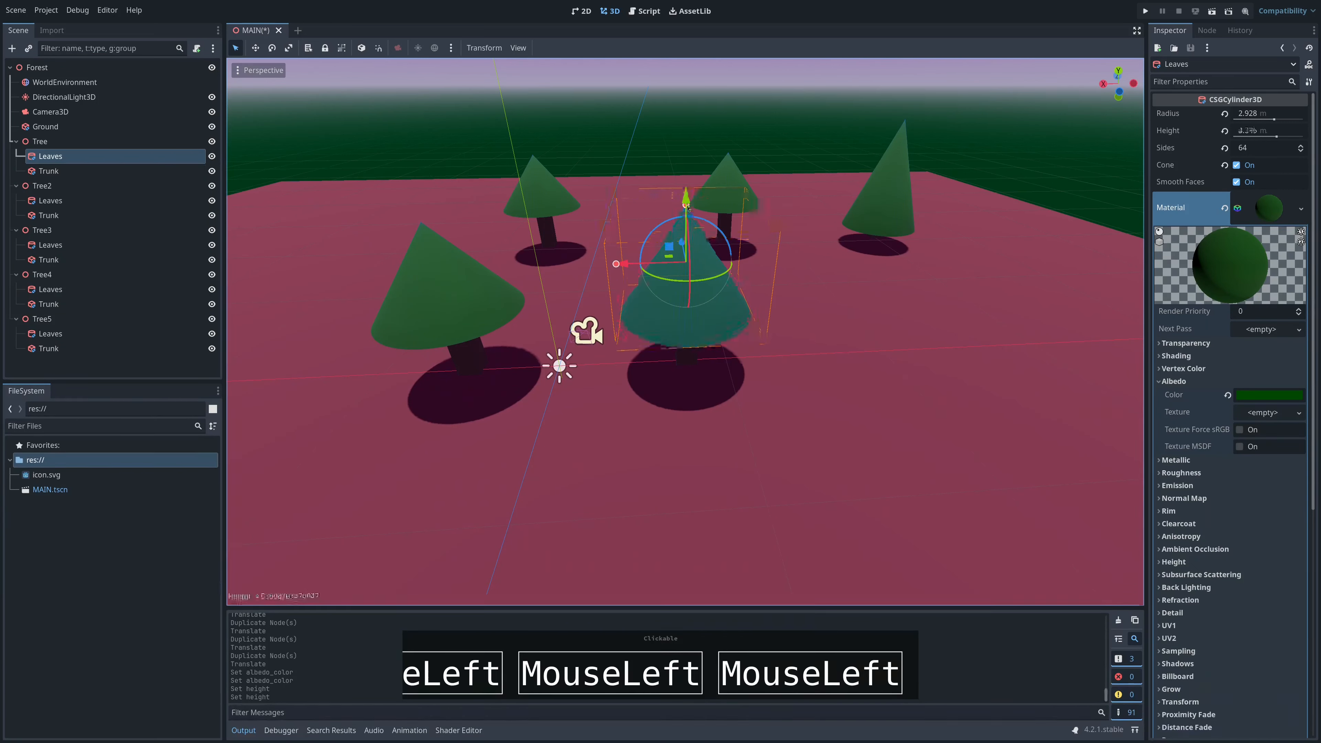
left_click(441, 261)
left_click_drag(416, 207, 419, 201)
left_click(541, 175)
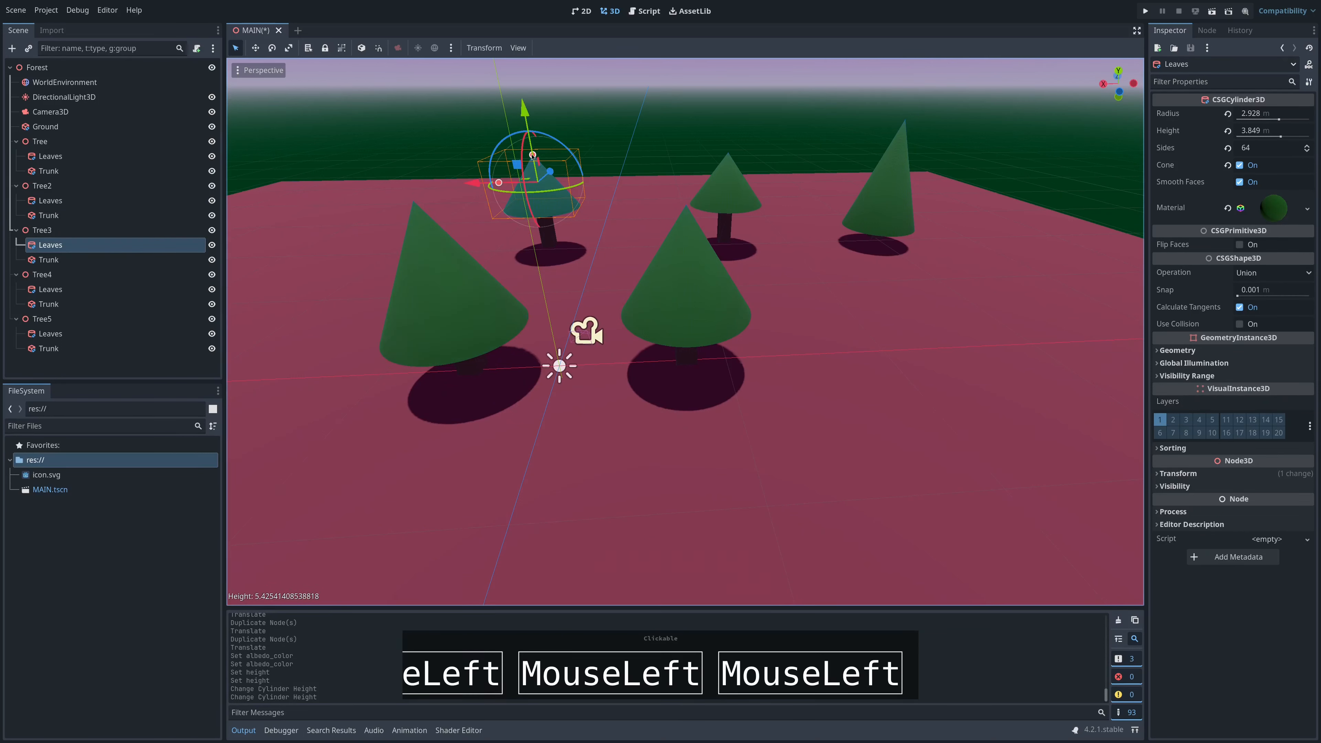
left_click_drag(531, 155, 529, 138)
key("ctrl+z")
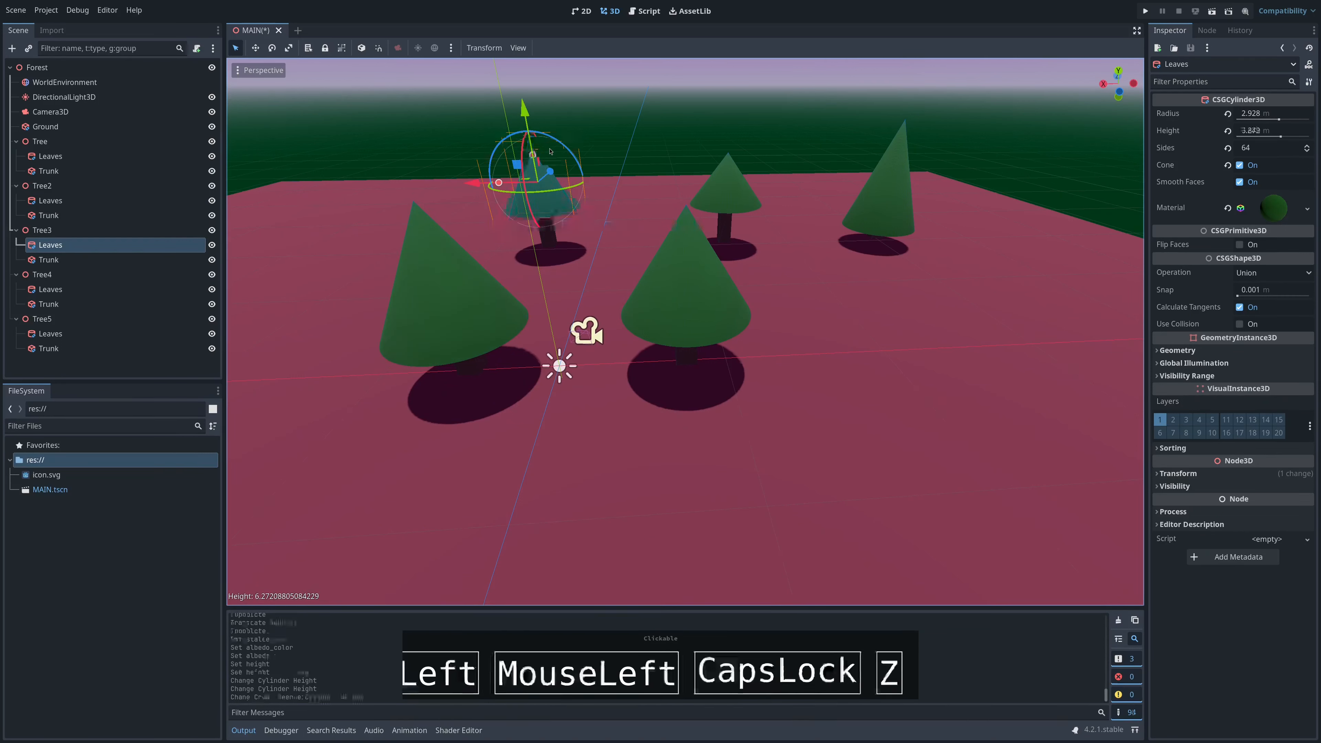
key("ctrl+z")
key("ctrl+z")
key("ctrl+z")
key("ctrl+z")
left_click(16, 319)
left_click(16, 275)
left_click(16, 230)
Select Tree2 through Tree5 and delete them.
left_click(41, 259)
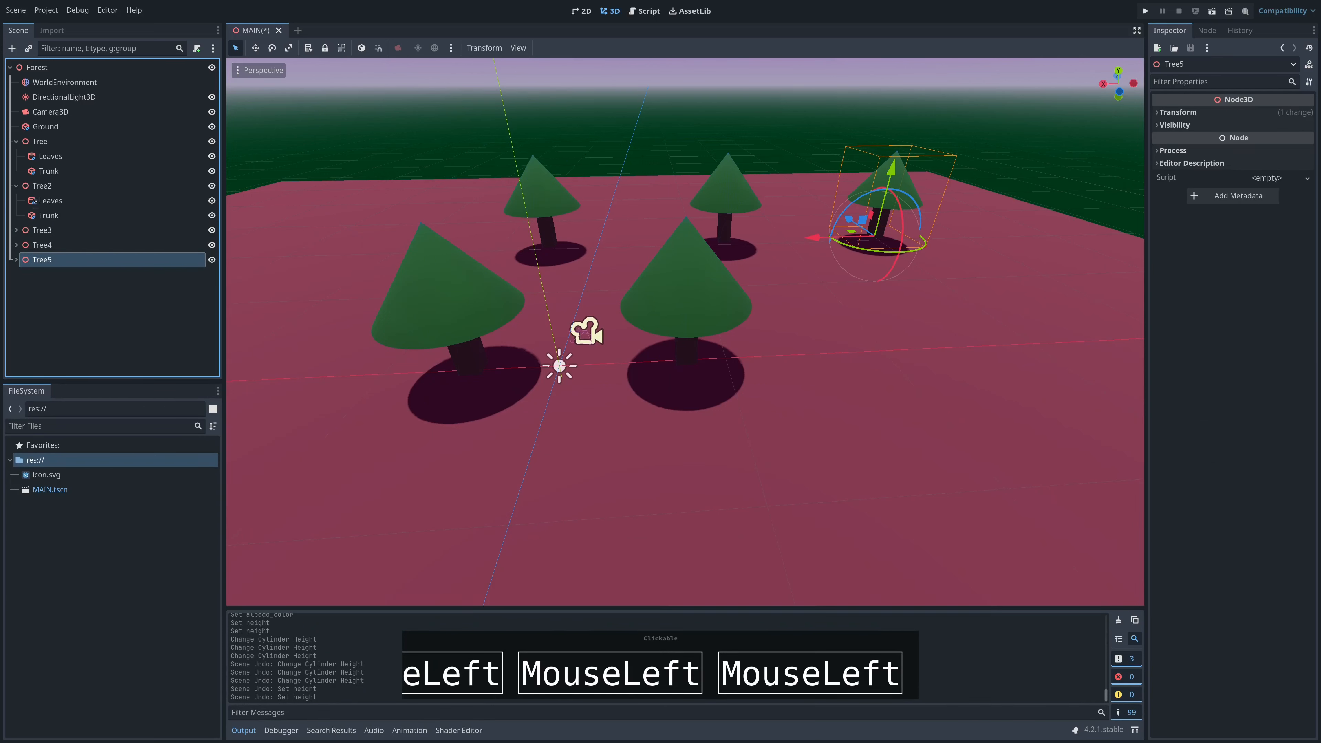
left_click(16, 187)
left_click(53, 185, "shift")
key("Delete")
key("Return")
Save the Tree branch as its own scene, tree.tscn.
left_click(16, 141)
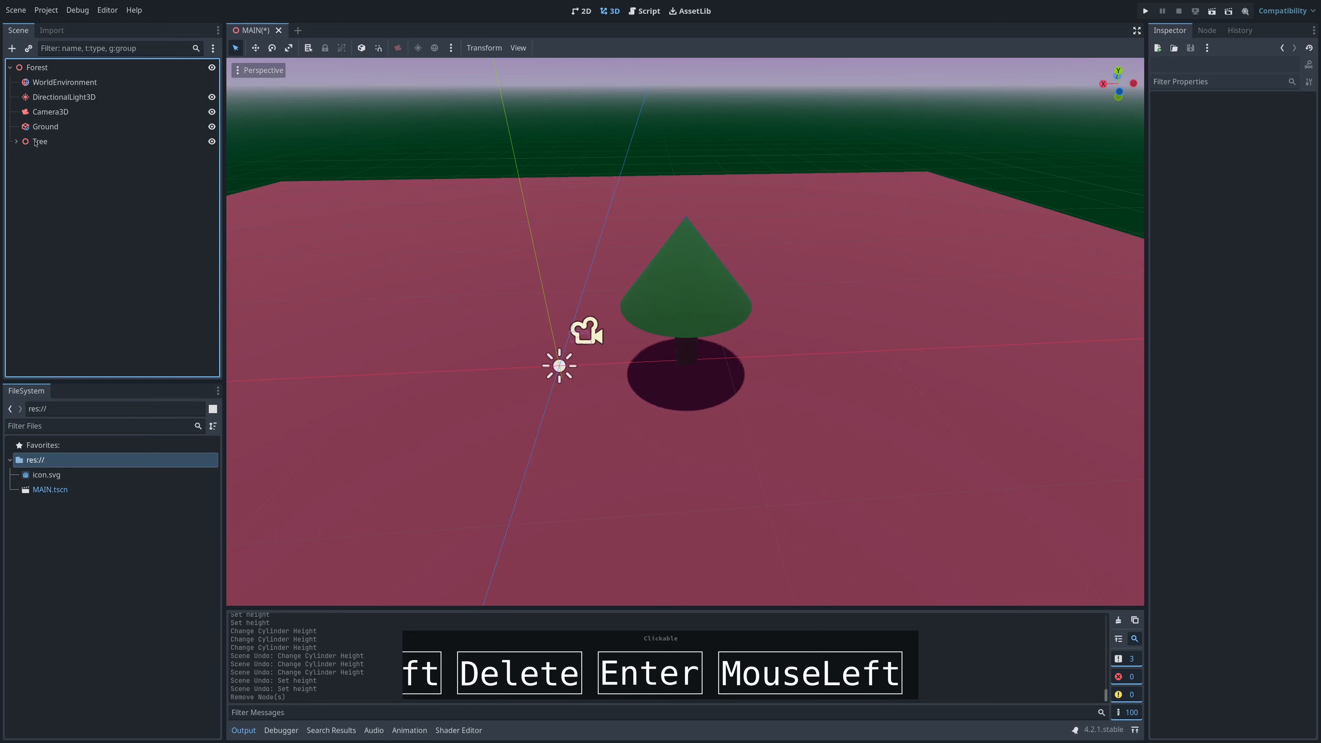
right_click(35, 142)
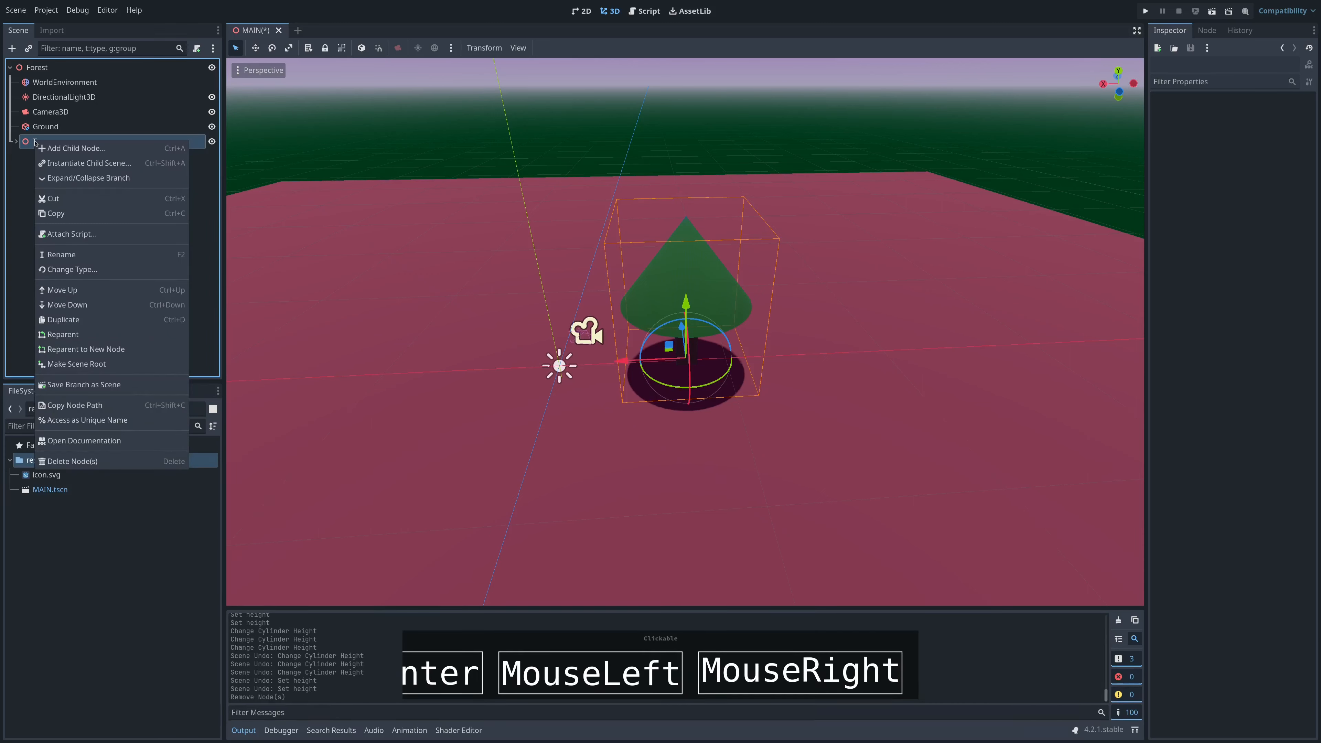
left_click(33, 143)
left_click(17, 142)
right_click(41, 142)
left_click(93, 390)
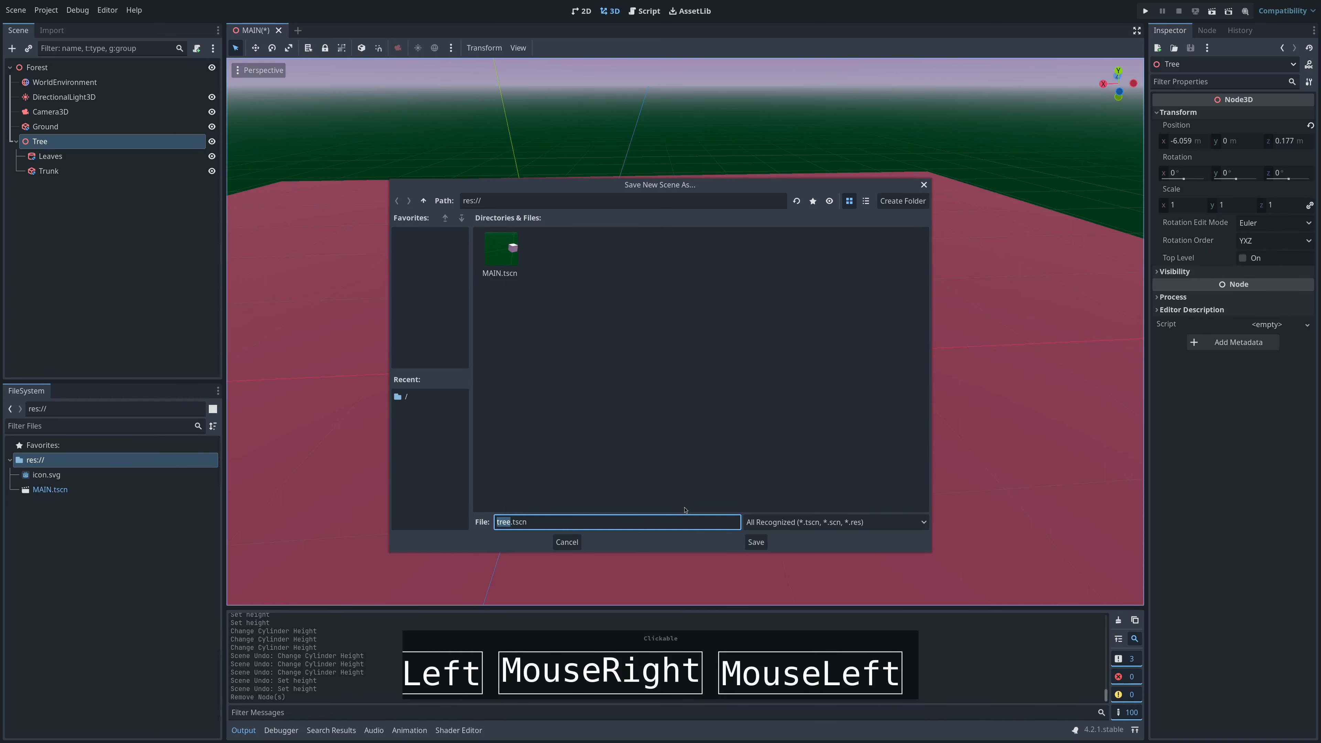
left_click(756, 541)
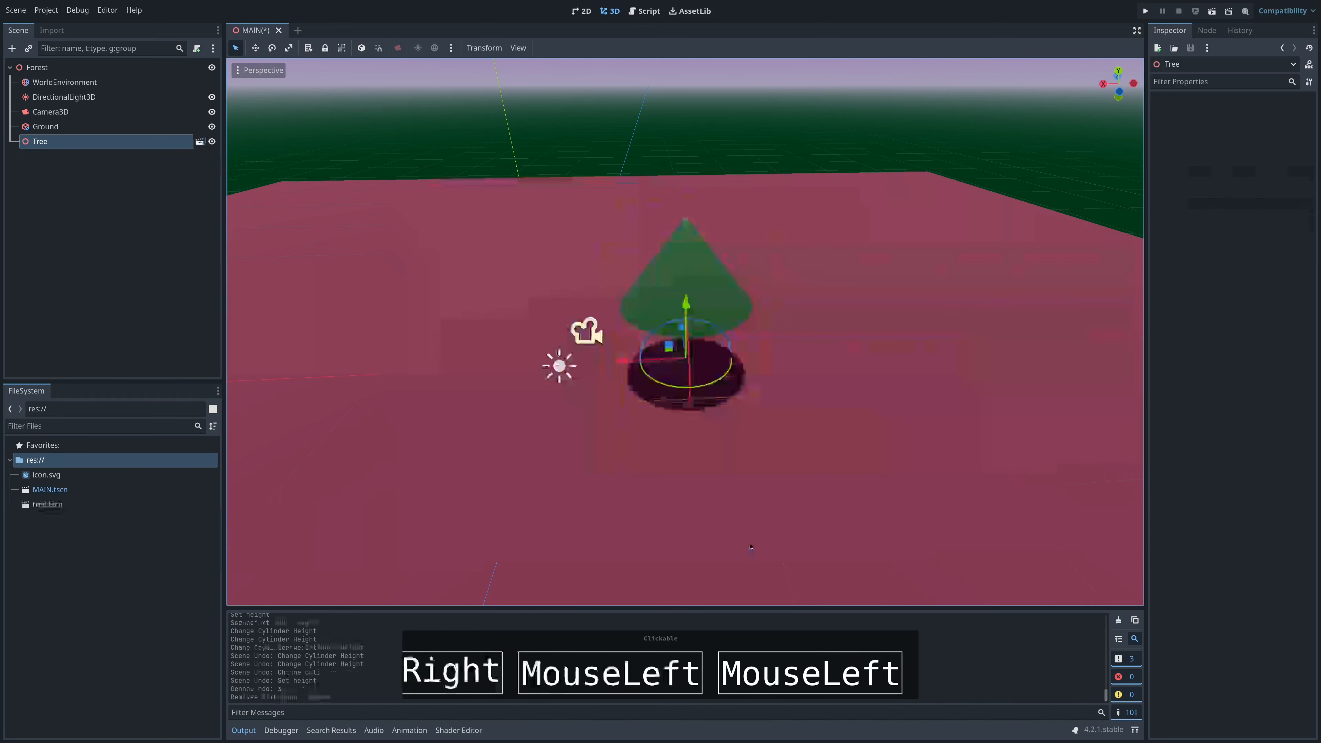
key("alt+Tab")
key("alt+Tab")
left_click(70, 496)
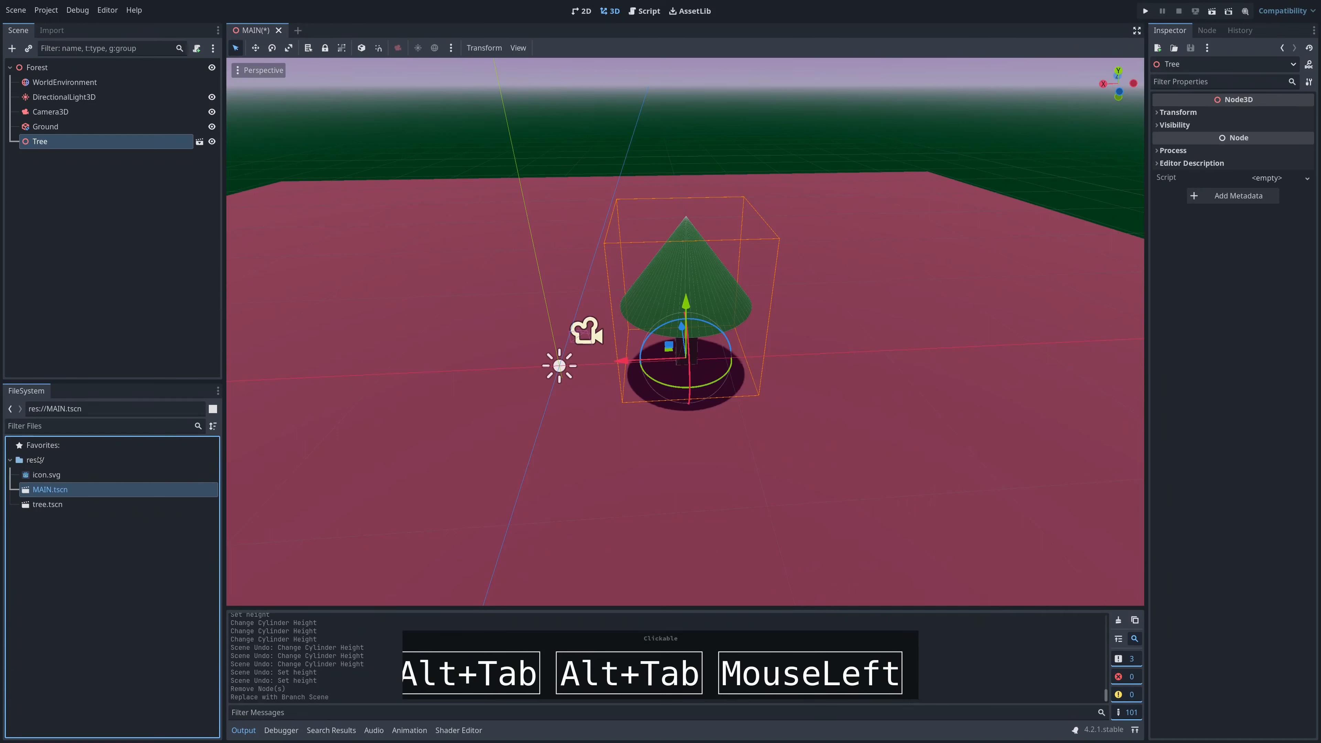
right_click(37, 459)
left_click(78, 580)
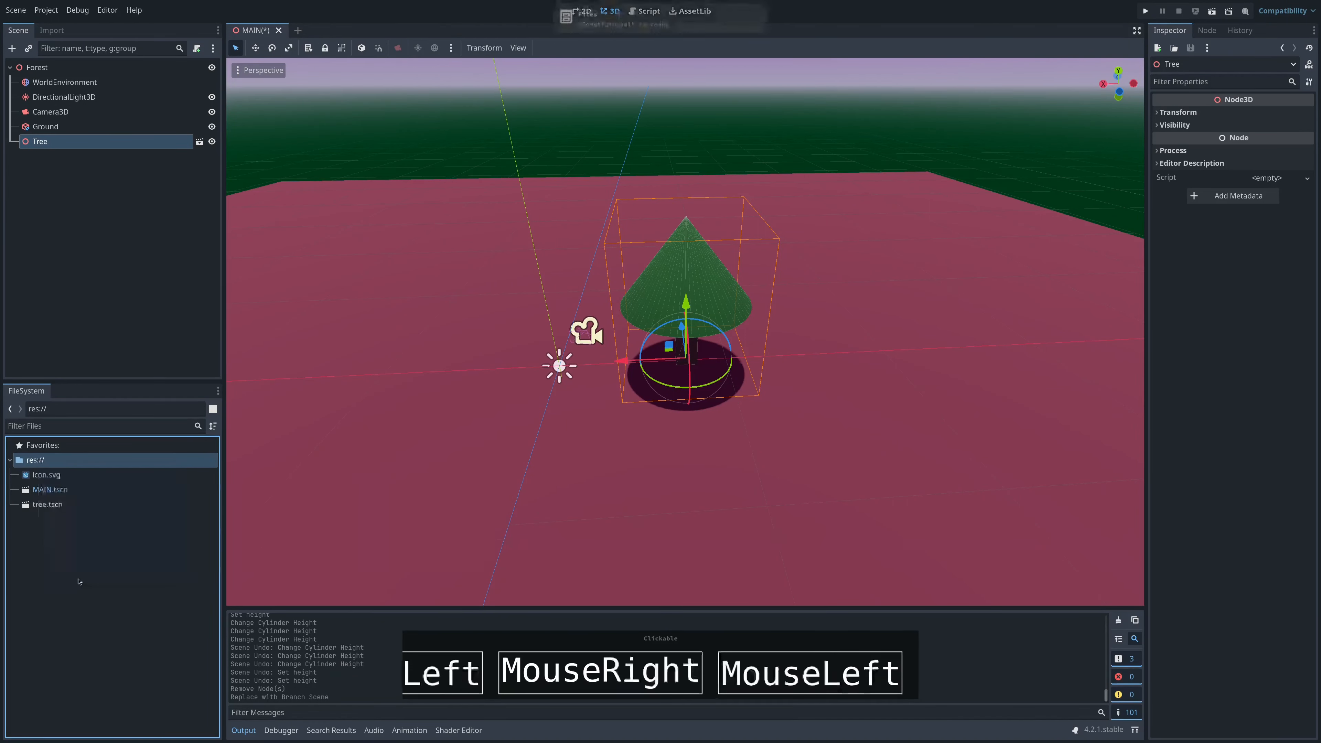
key("alt+Tab")
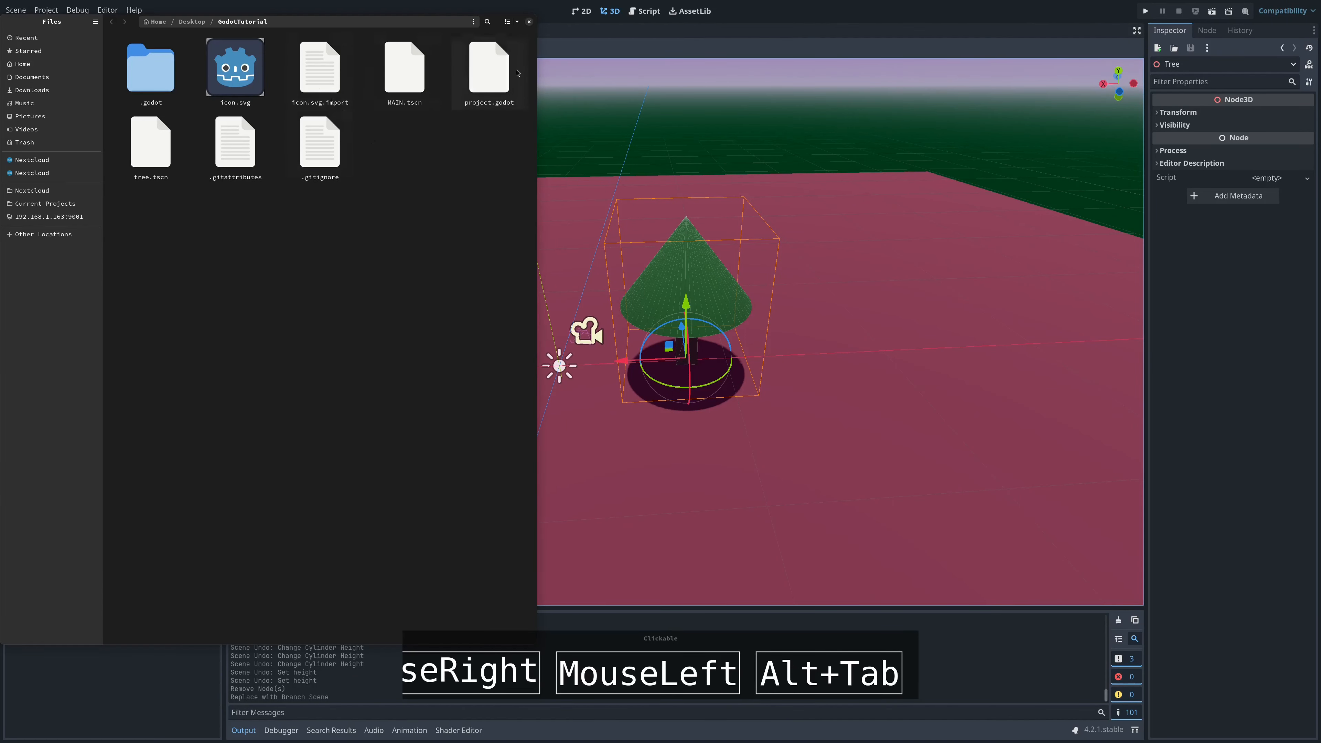
left_click(404, 73)
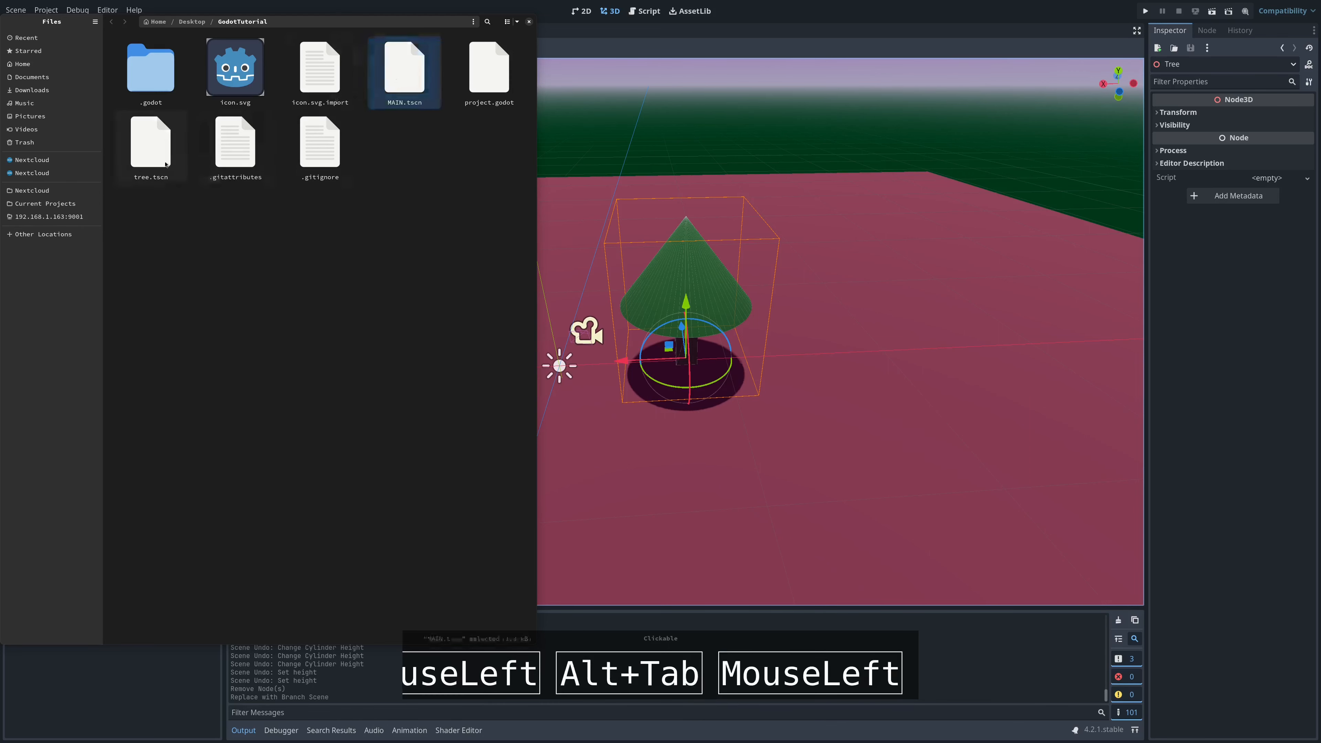
left_click(146, 153)
left_click(529, 22)
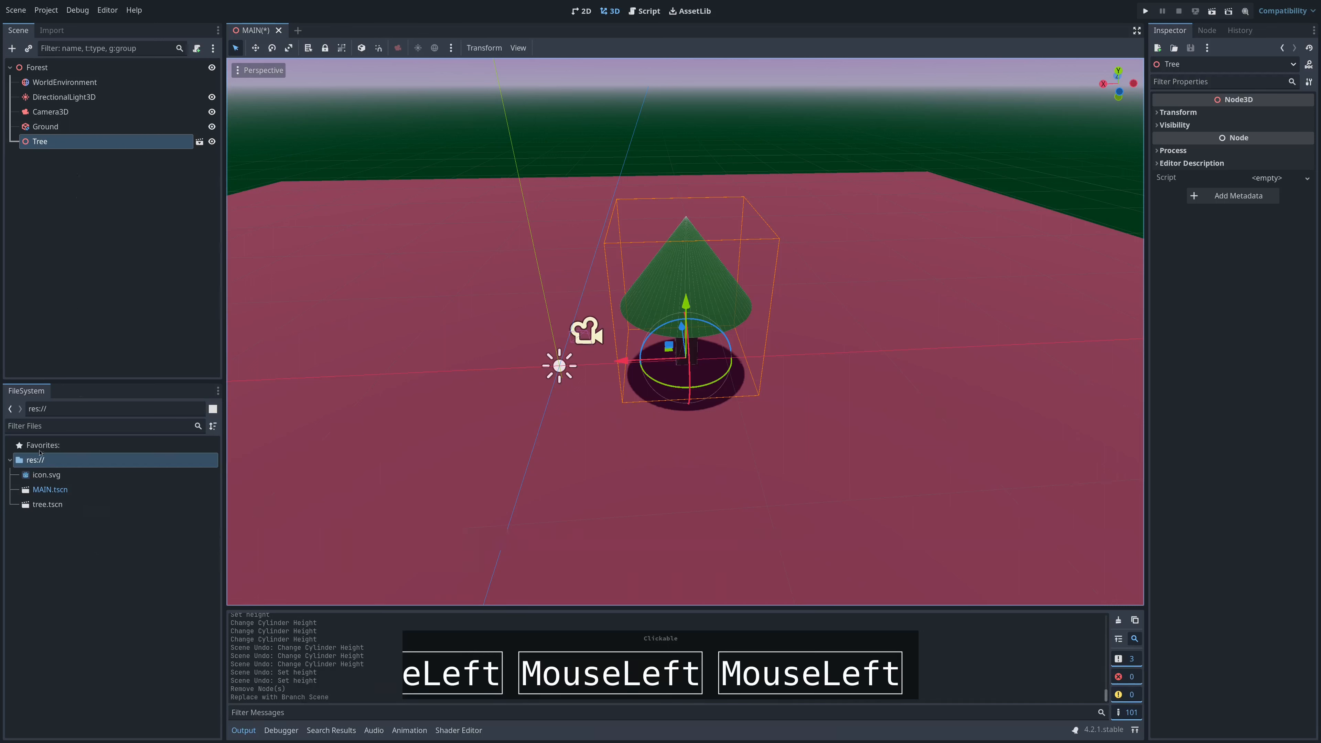
Open tree.tscn, reset the Tree root's Transform Position to the origin, and save.
double_click(46, 505)
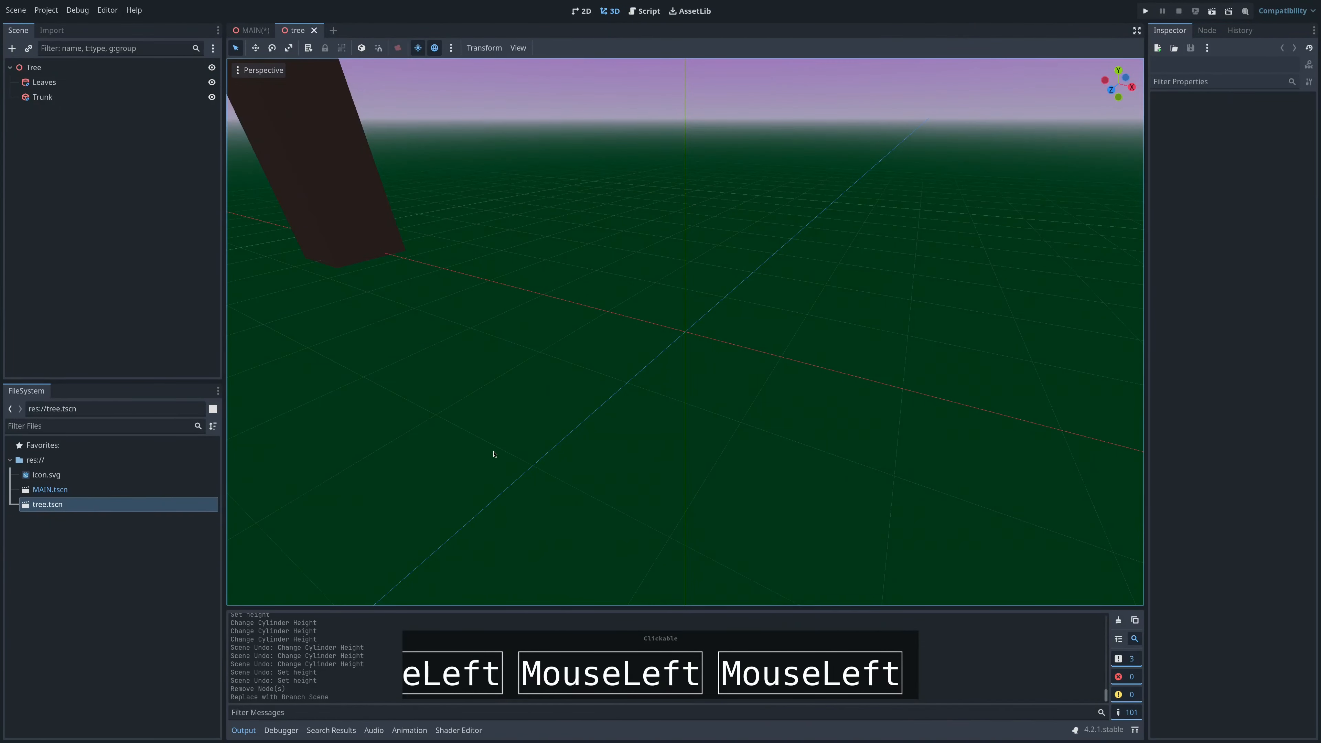
mouse_move(493, 454)
middle_mouse_down()
mouse_move(454, 430)
mouse_move(498, 448)
middle_mouse_up()
scroll(456, 430, "down", 2)
scroll(456, 430, "down", 2)
scroll(498, 449, "down", 3)
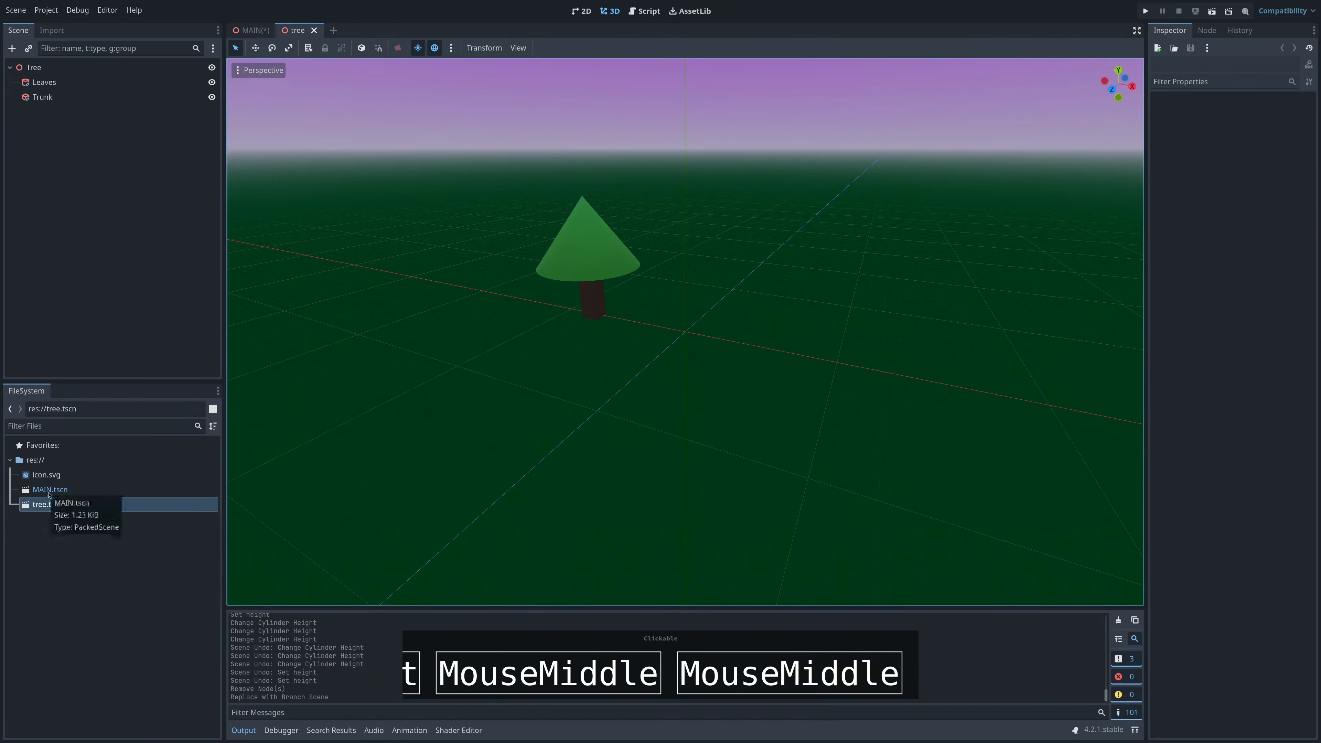
left_click(44, 68)
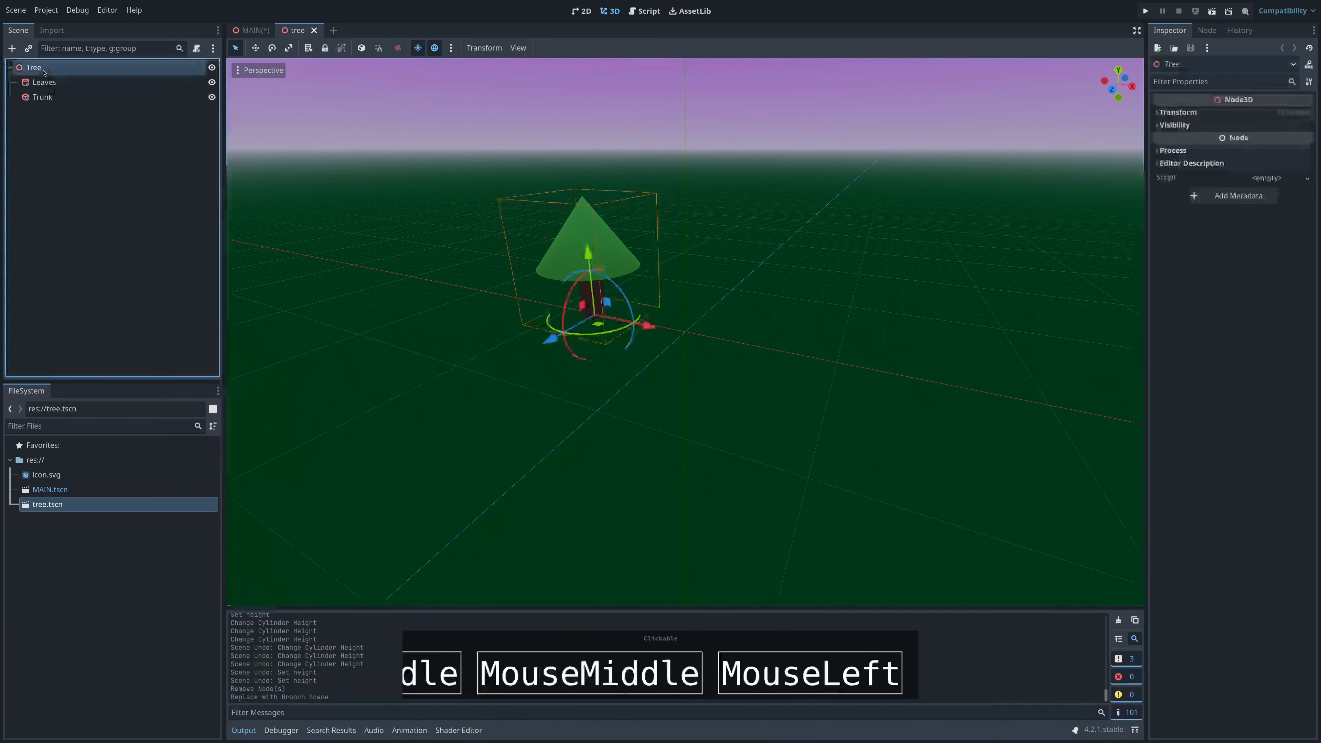
left_click(1173, 112)
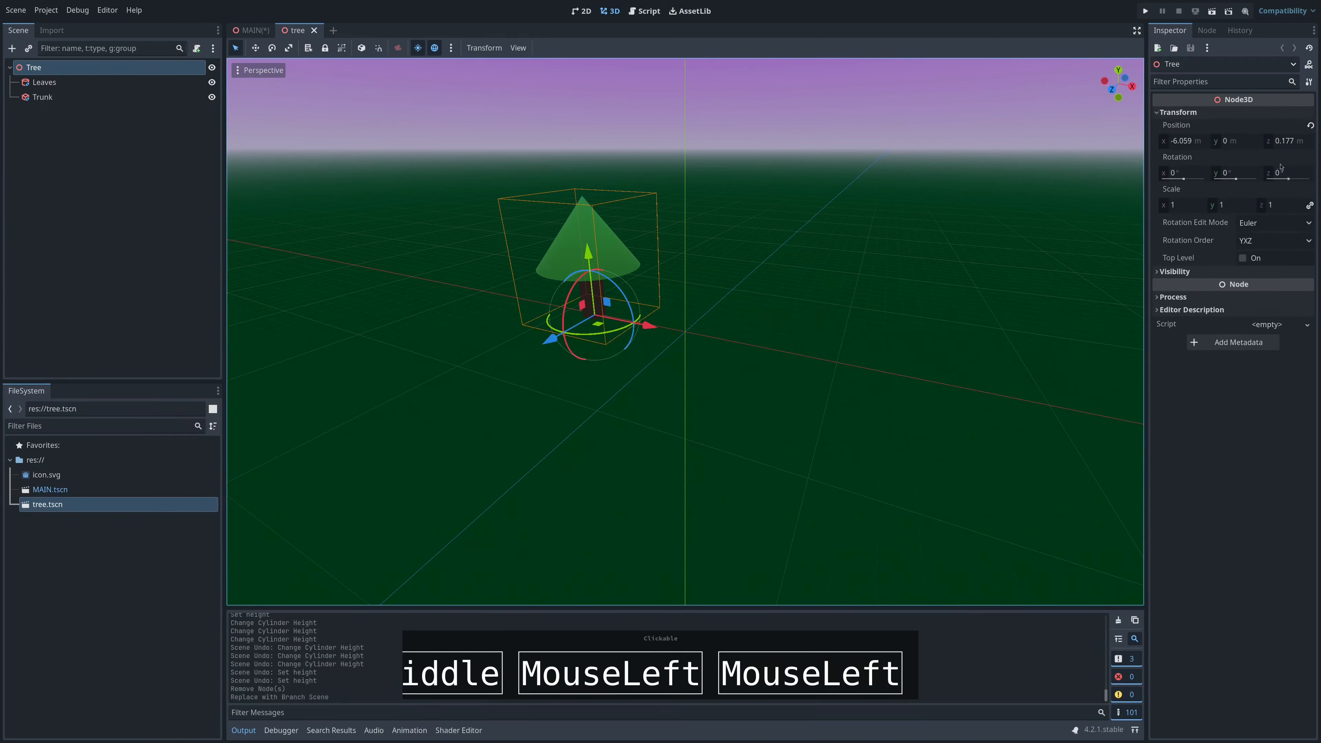
left_click(1310, 126)
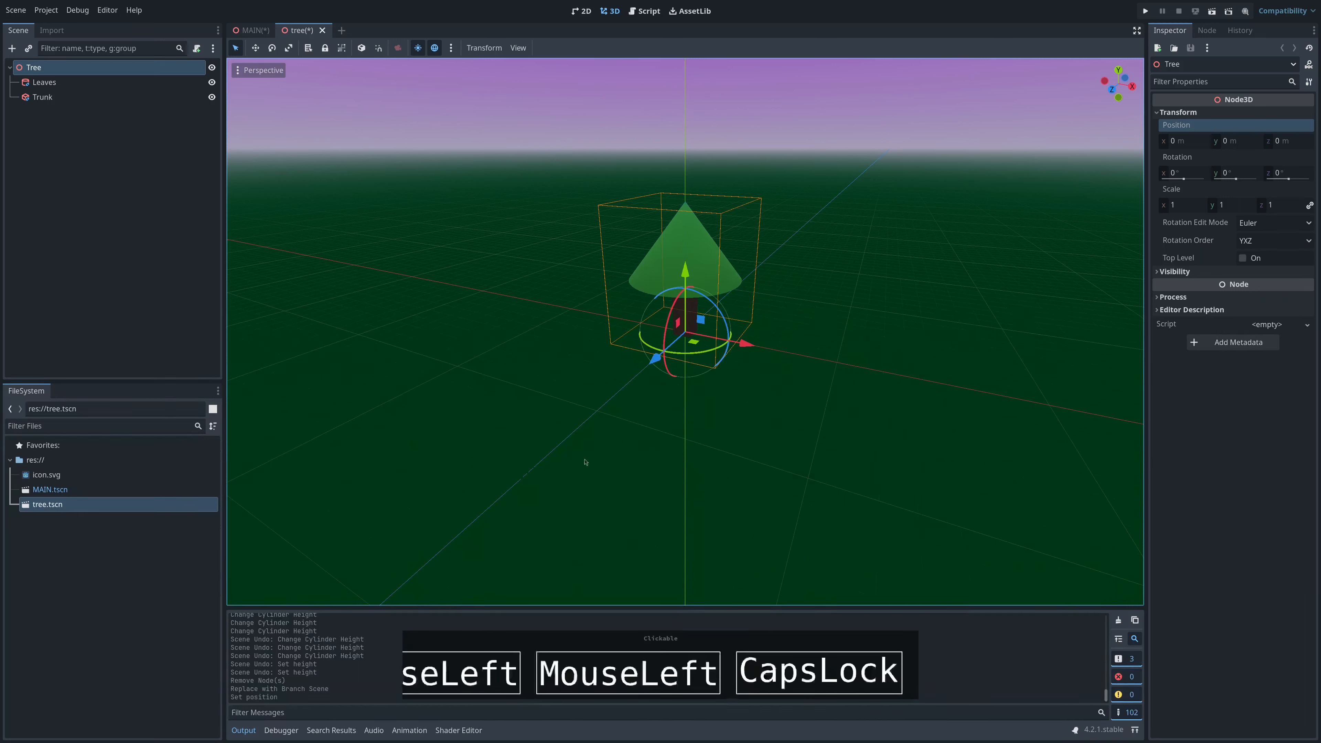
key("ctrl+s")
Stretch the leaf cone up to 8.553 m, save, and return to the Forest scene.
left_click(687, 237)
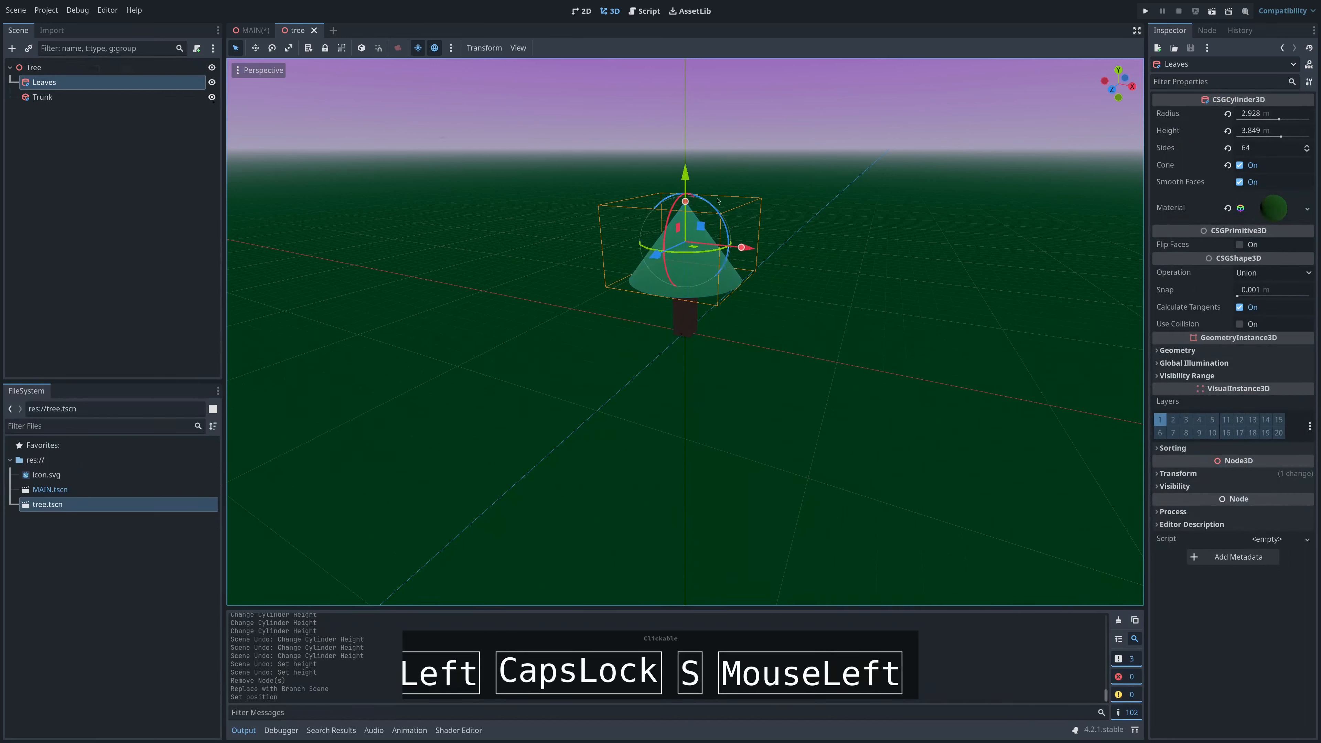
left_click_drag(685, 201, 705, 89)
key("ctrl+s")
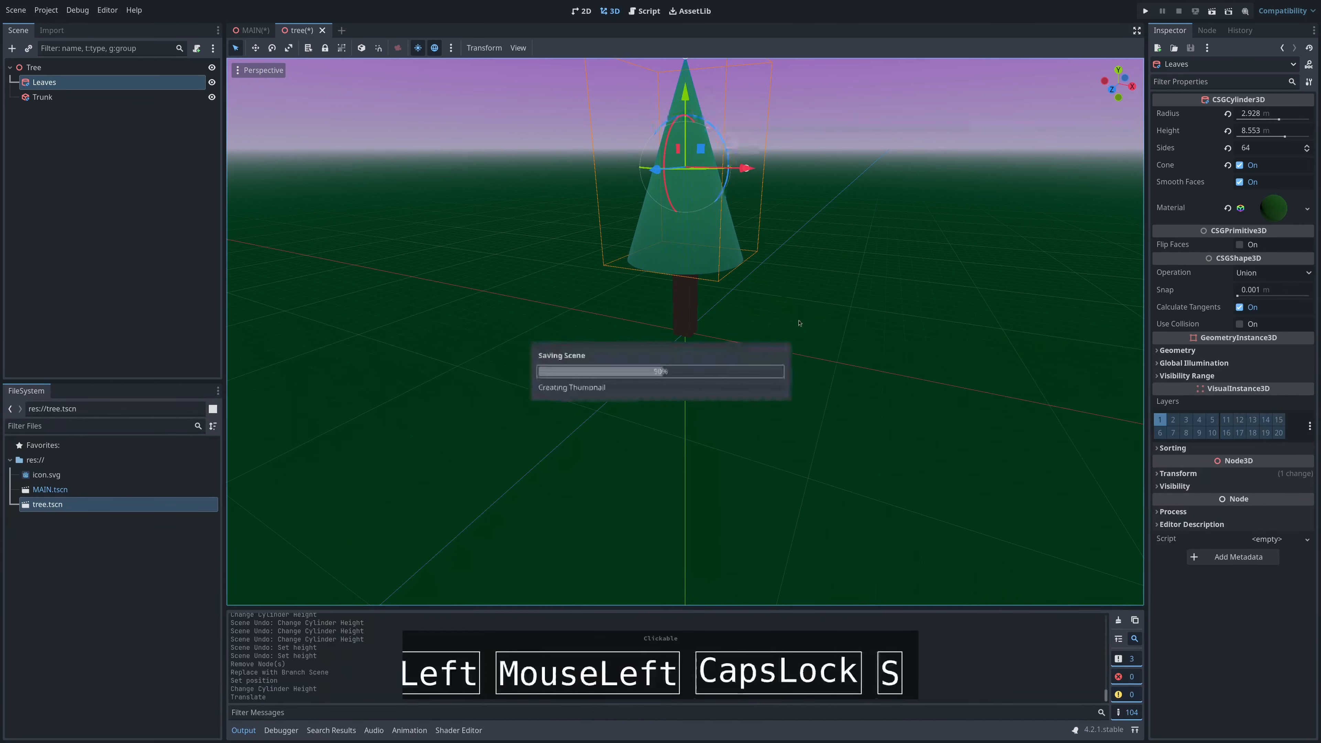
left_click(254, 31)
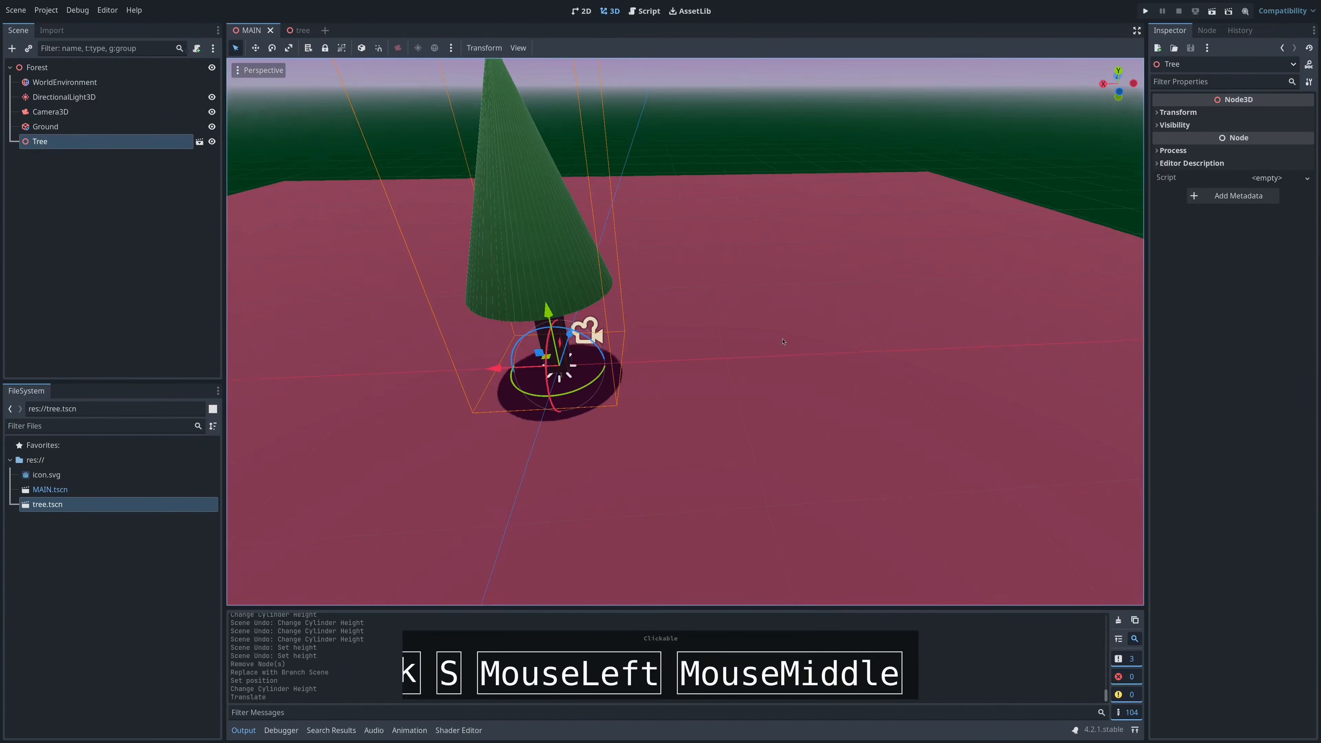
Duplicate the tree twice and move Tree3 along the X axis.
middle_click_drag(728, 333, 750, 330)
scroll(585, 286, "down", 4)
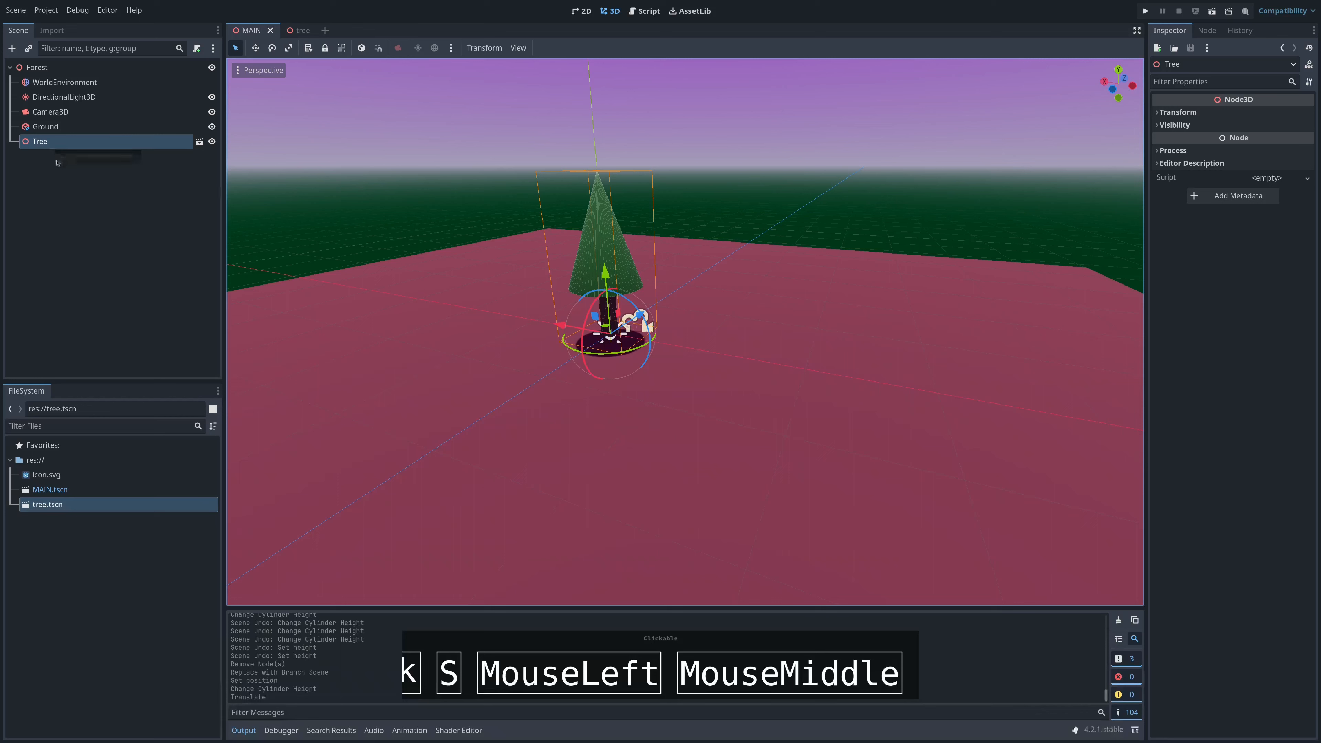
key("ctrl+d")
key("ctrl+d")
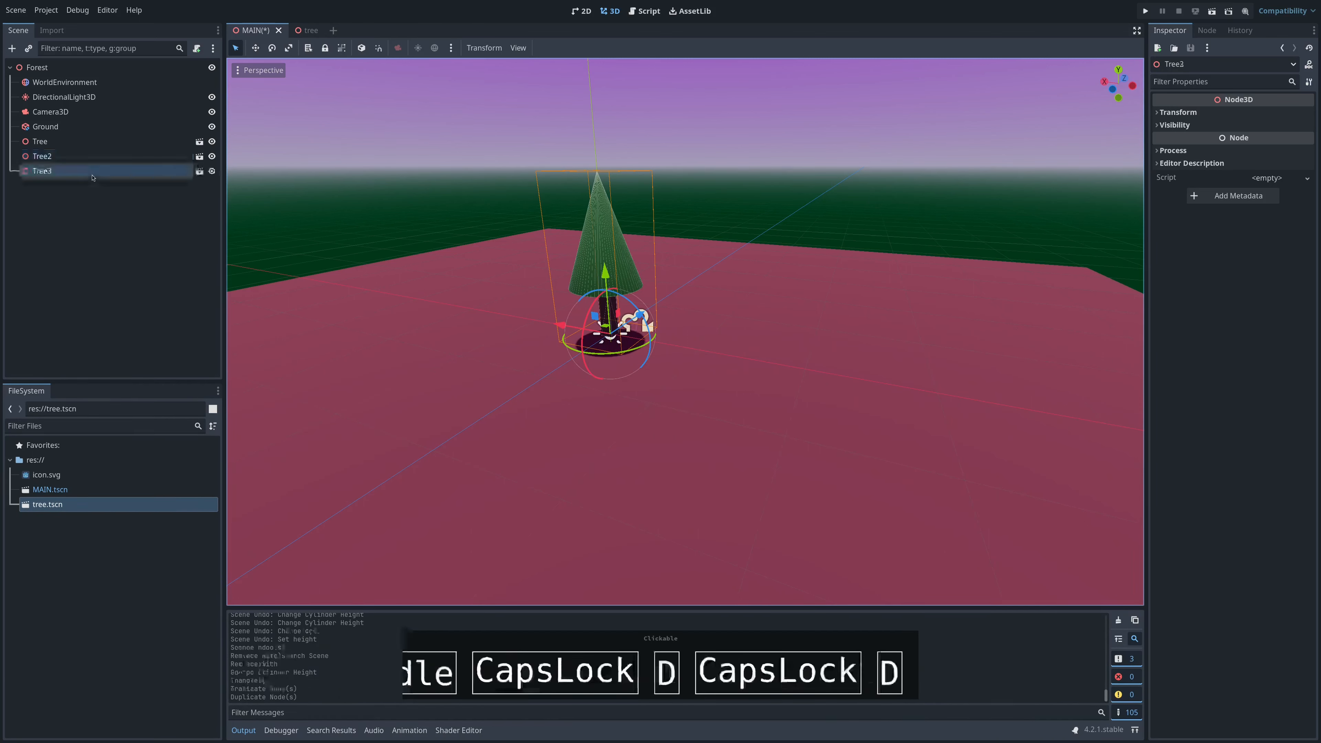
left_click_drag(562, 329, 391, 236)
left_click(79, 162)
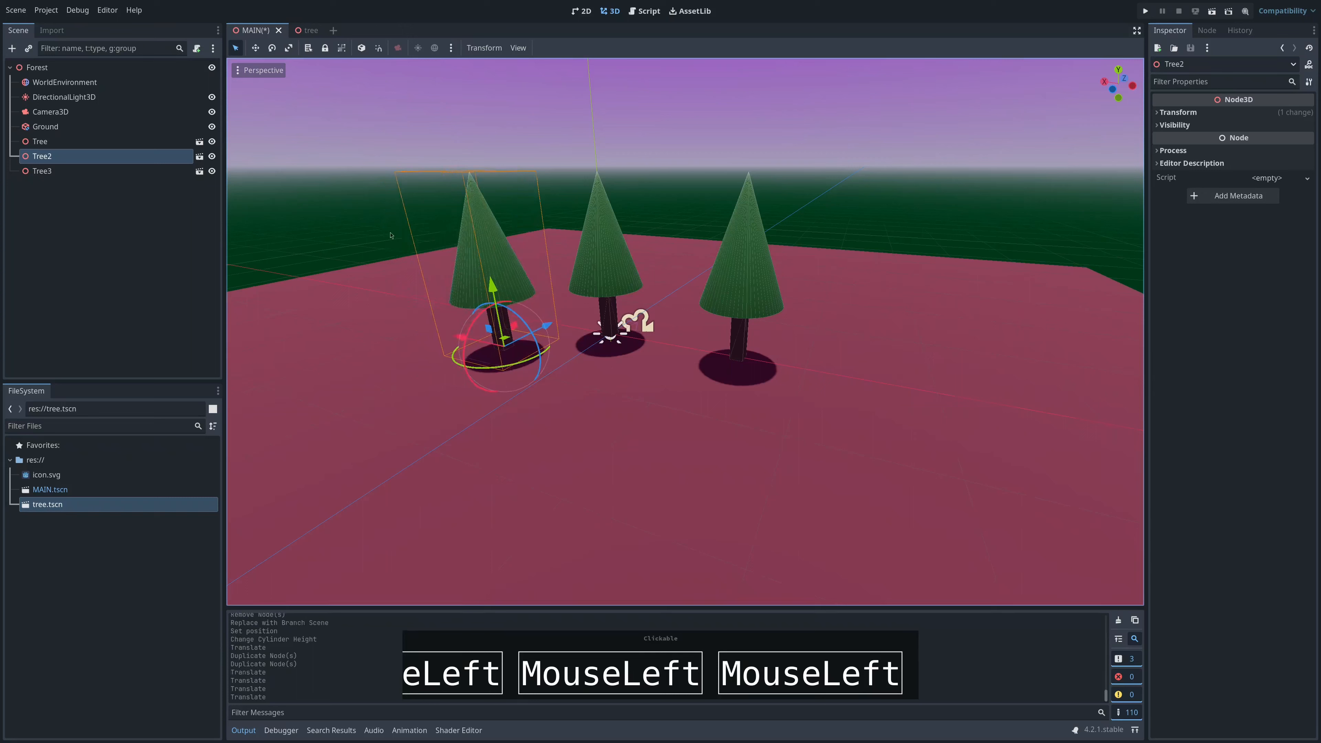
Shorten the tree scene's leaf cone to 3.468 m, save, and return to Forest.
left_click(199, 143)
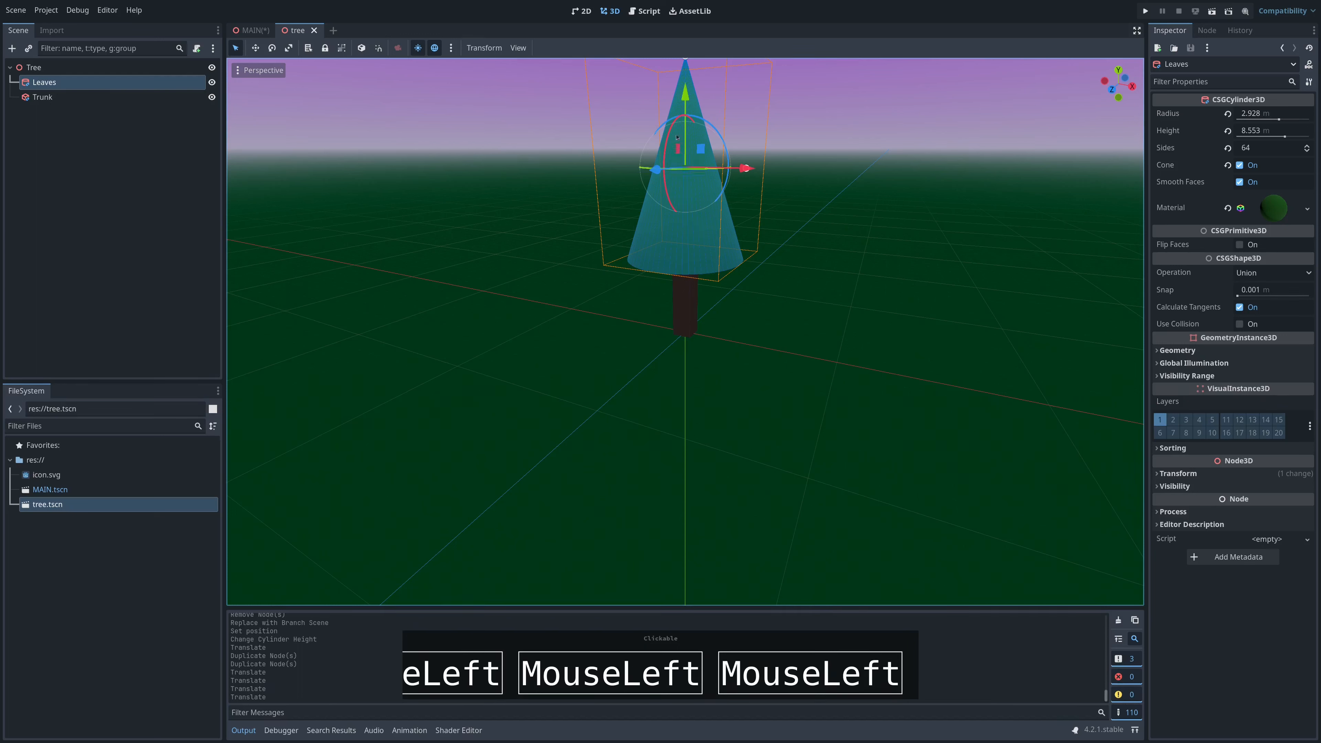
scroll(677, 103, "down", 2)
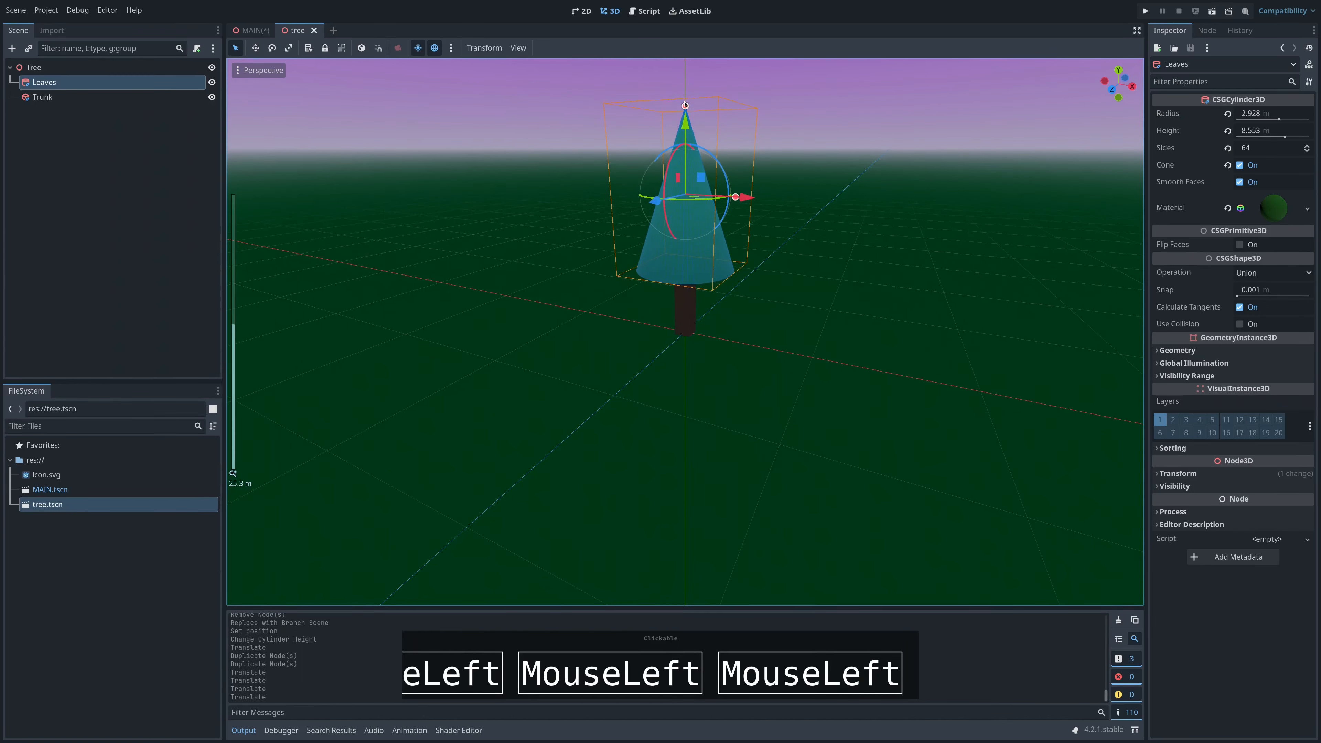
left_click_drag(685, 106, 686, 242)
key("ctrl+s")
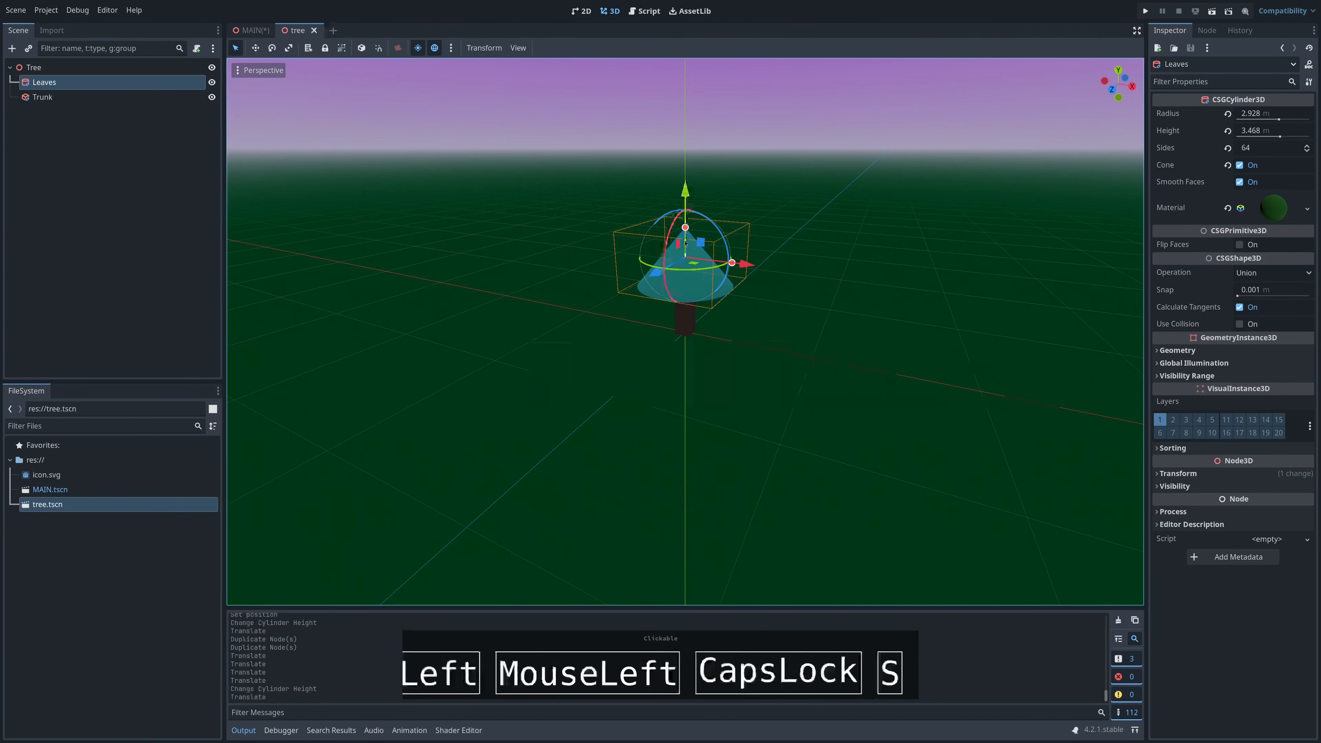
left_click(253, 30)
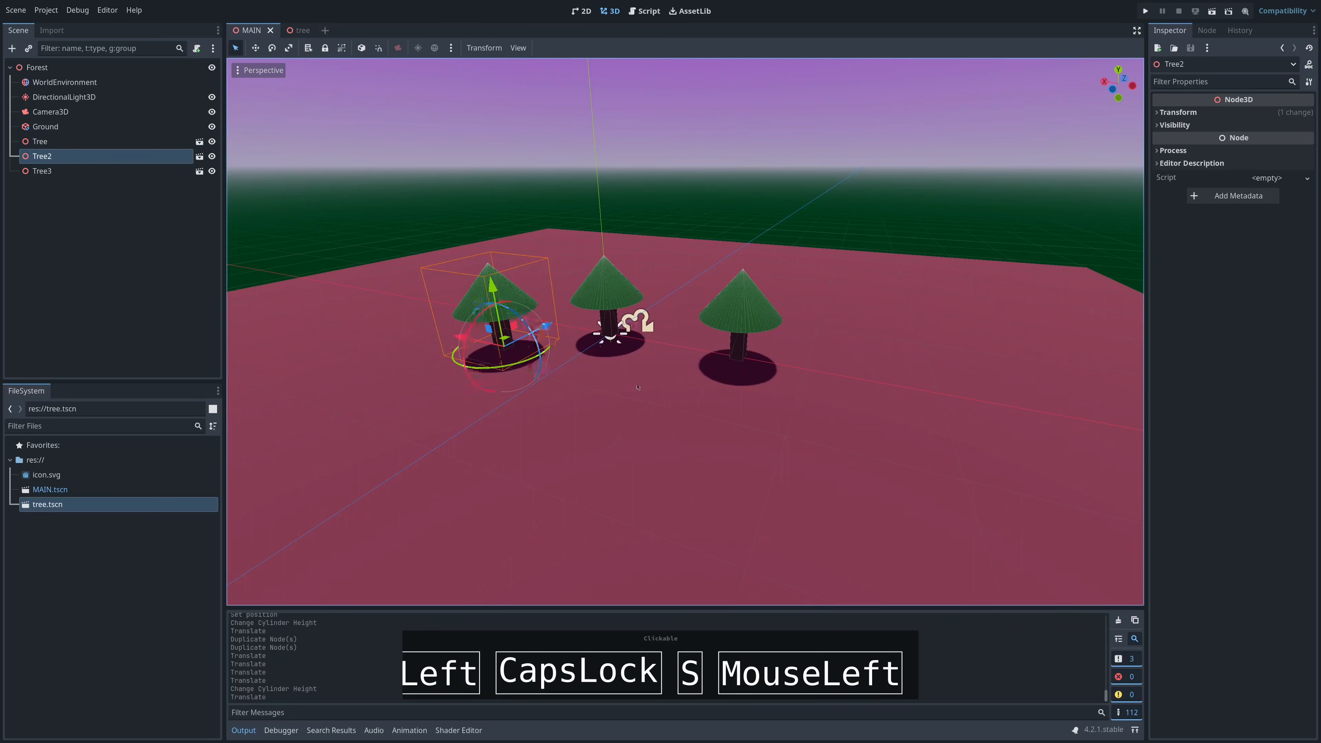
Duplicate Tree, Tree2 and Tree3 and move the copies beside the originals.
left_click(37, 171)
left_click(39, 141, "shift")
key("Caps_Lock")
key("d")
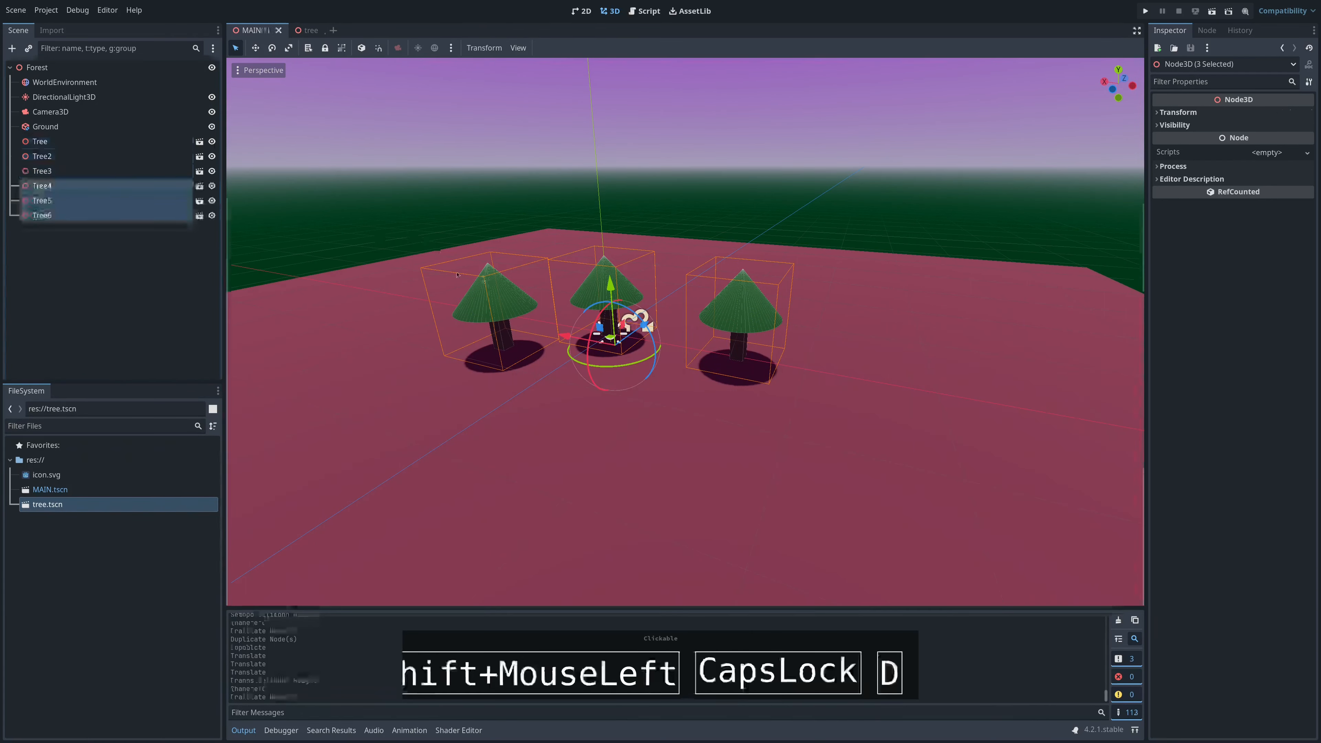
left_click_drag(562, 336, 614, 346)
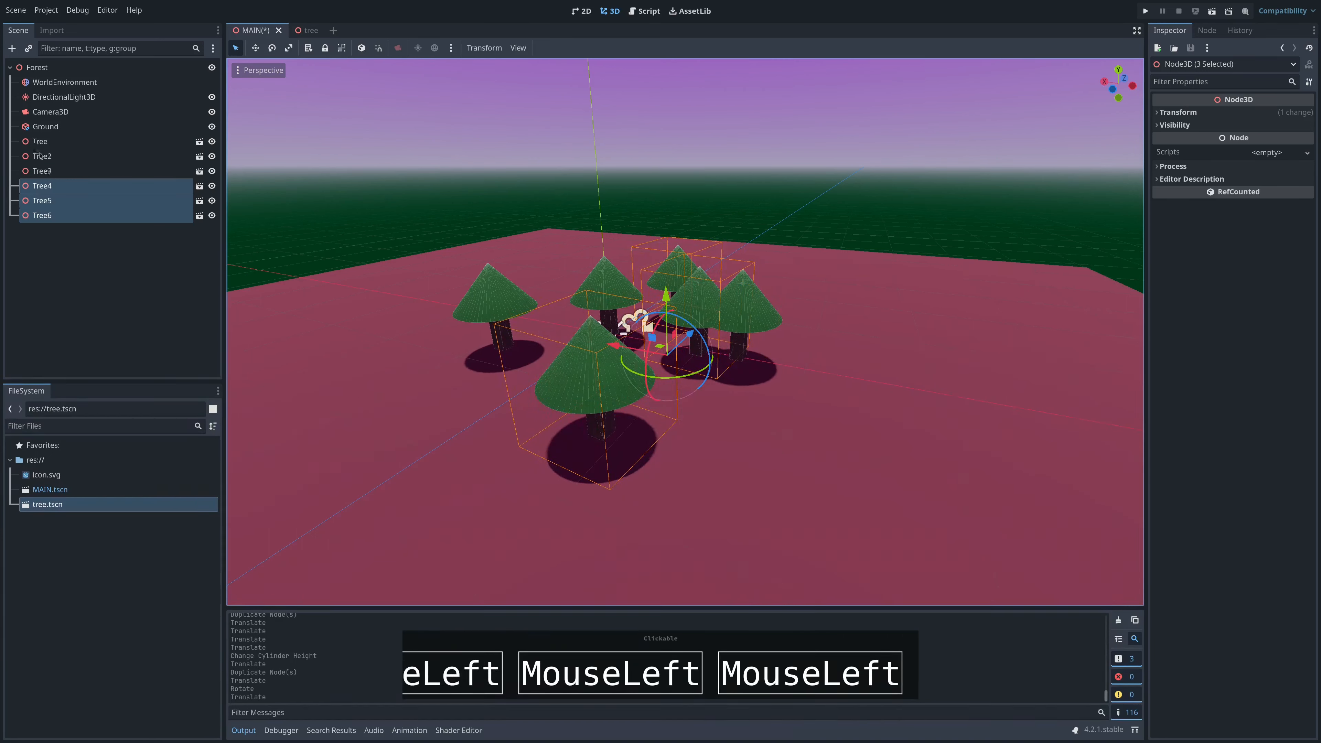
Duplicate all six trees and place the copies, undoing the last move.
left_click(39, 141, "shift")
key("Caps_Lock")
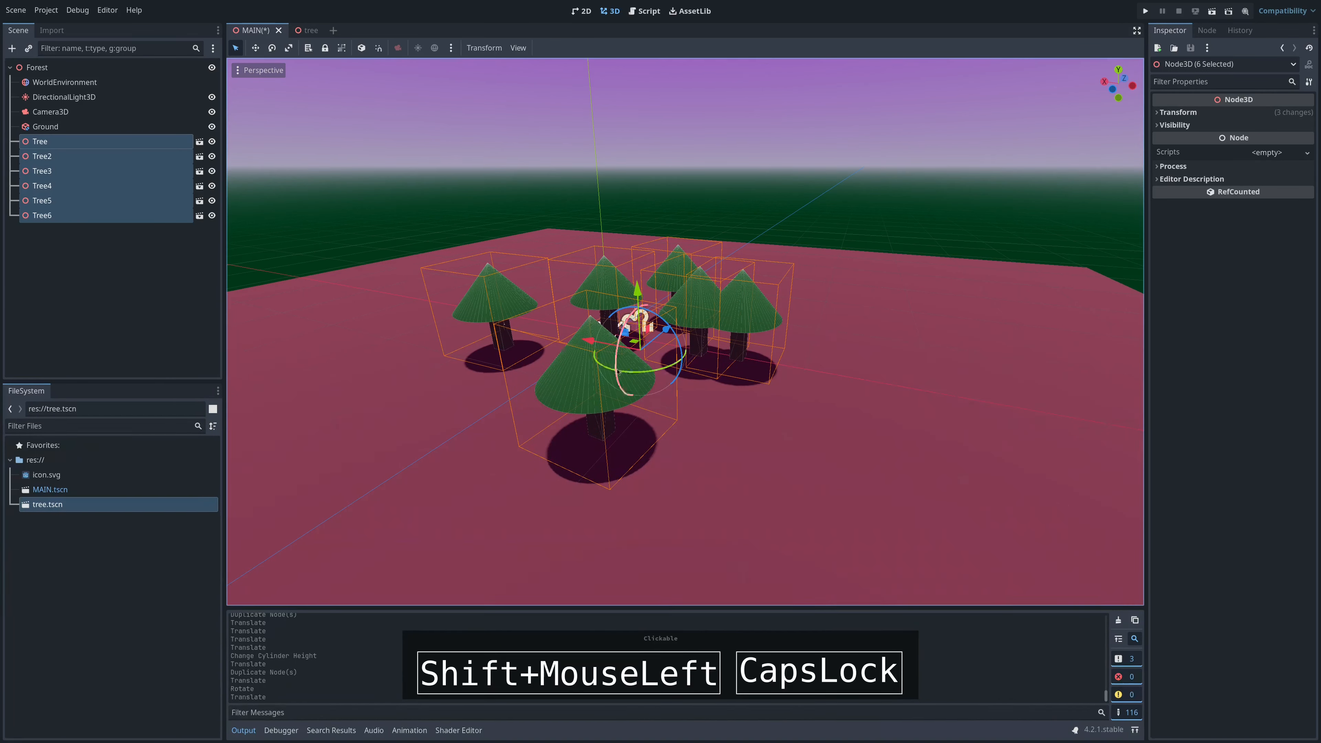
key("ctrl+d")
left_click_drag(594, 342, 721, 376)
key("ctrl+z")
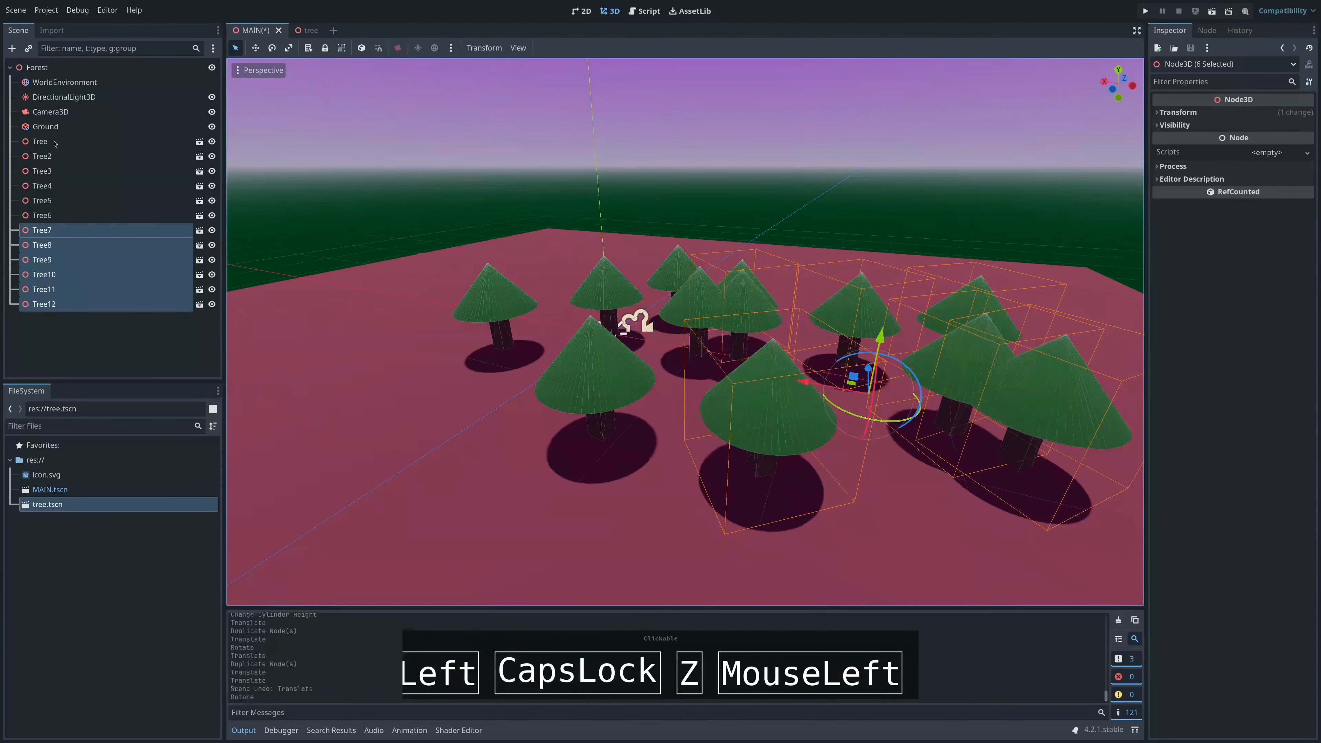
Move Camera3D along X and rotate it toward the trees, checking with the camera preview.
left_click(42, 110)
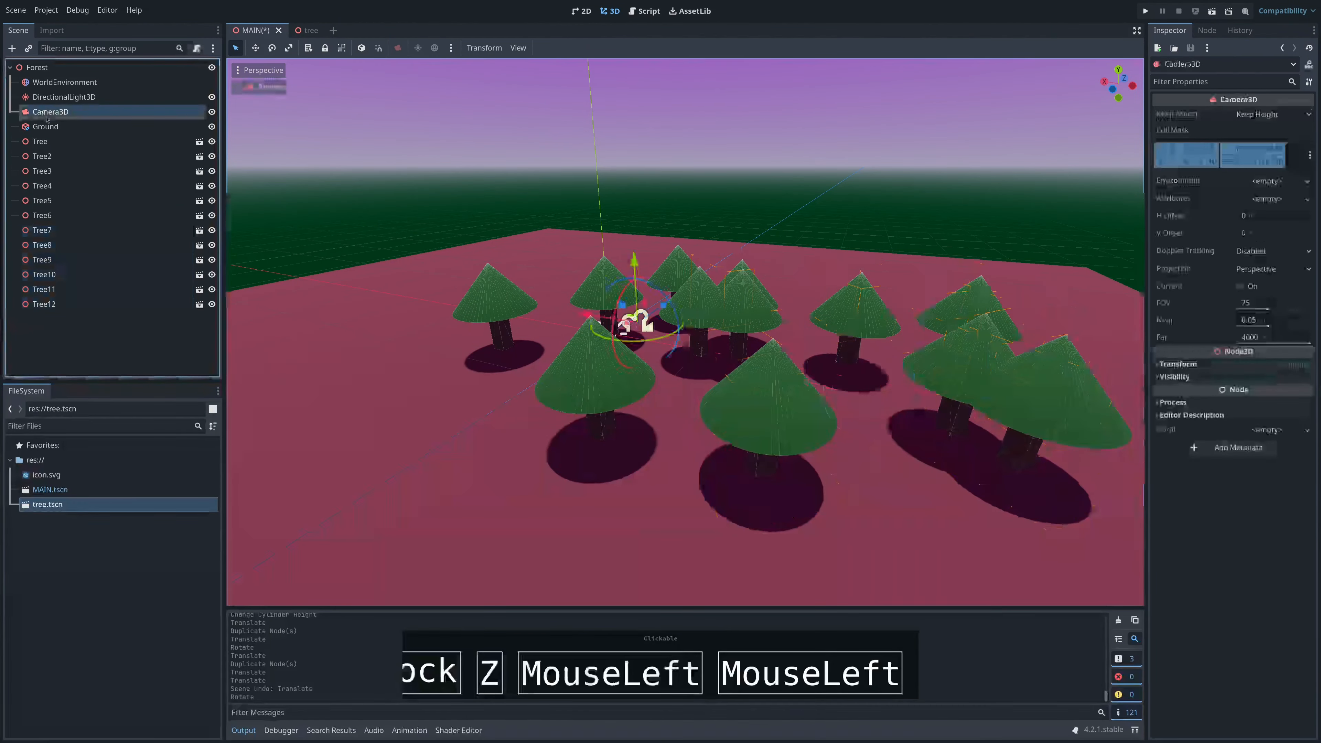
left_click_drag(585, 312, 545, 309)
left_click(240, 88)
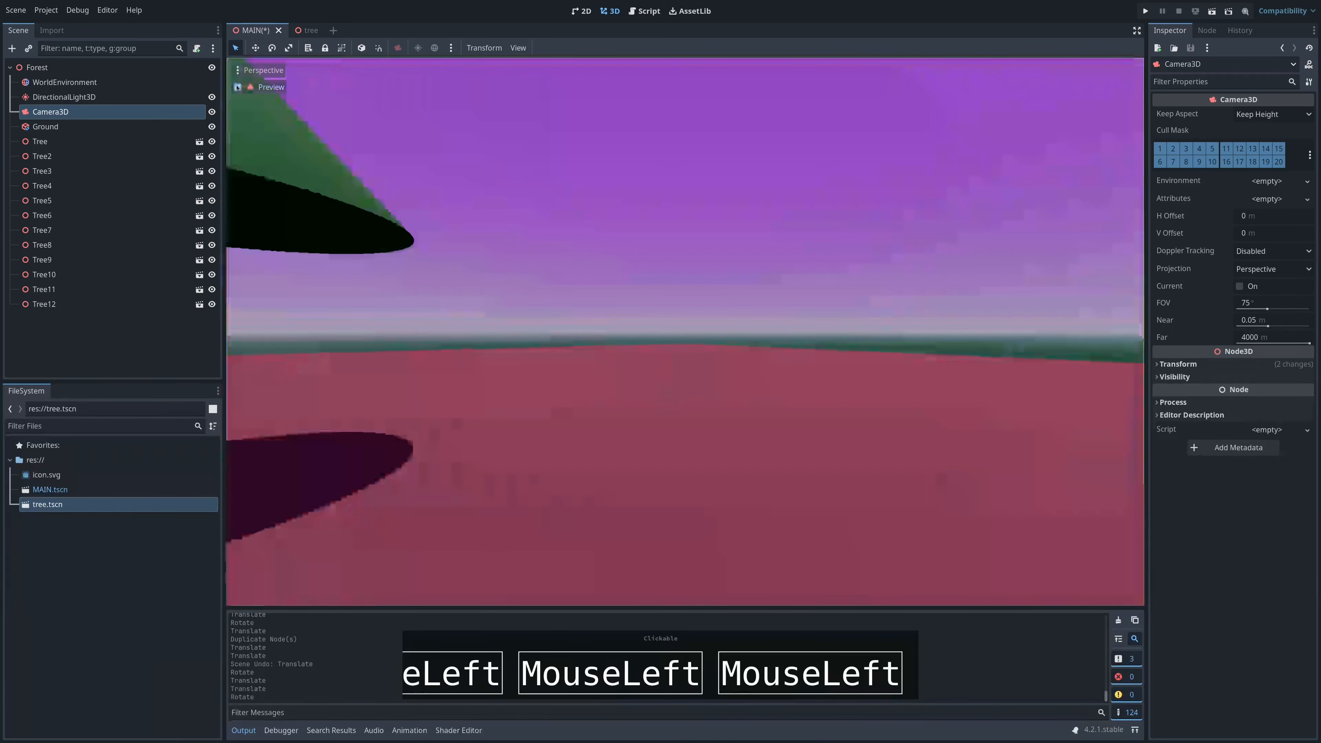
left_click(242, 89)
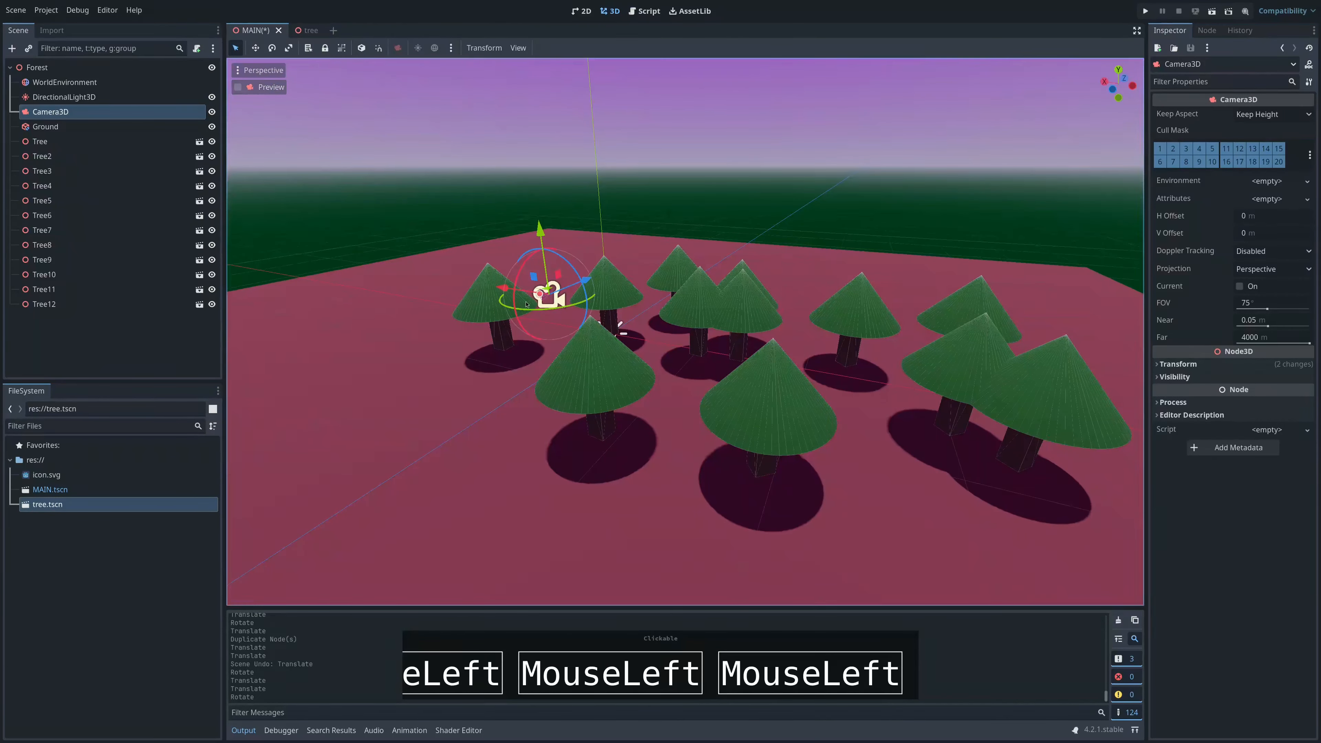
left_click_drag(592, 308, 596, 314)
left_click(239, 88)
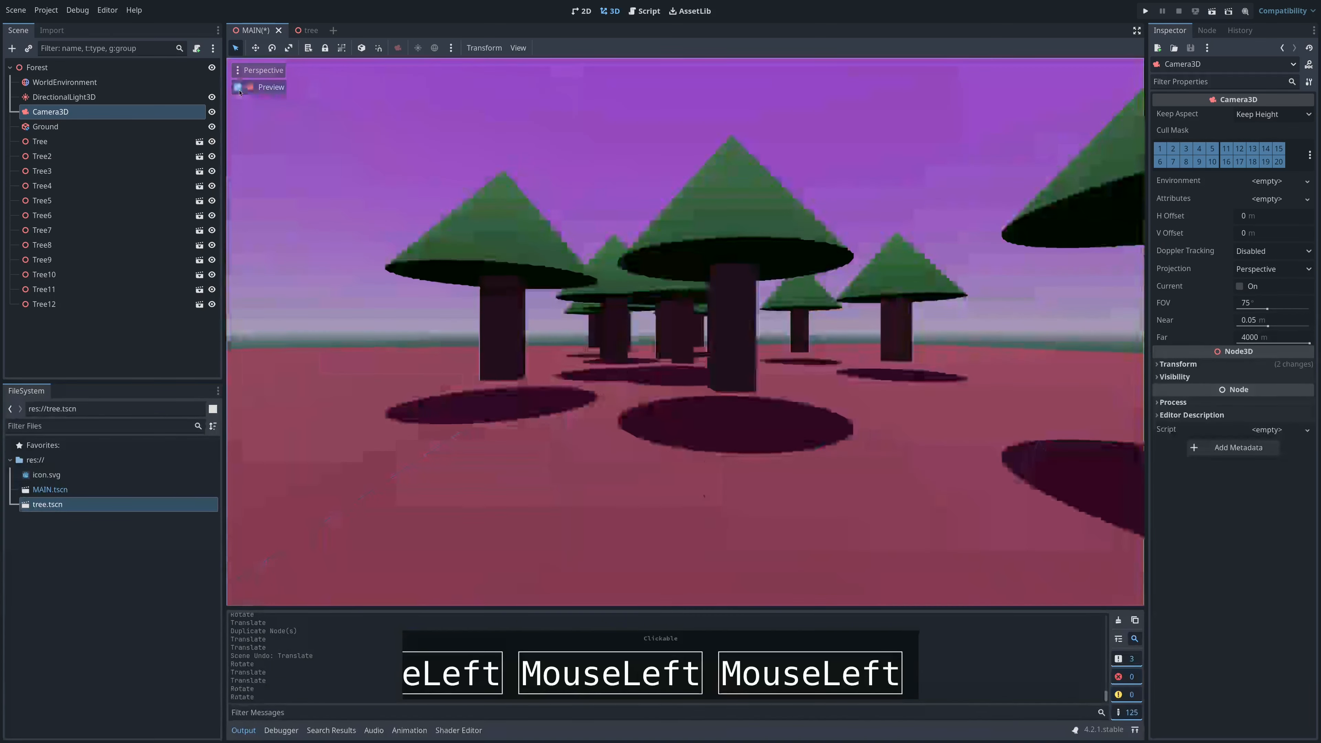
left_click(239, 88)
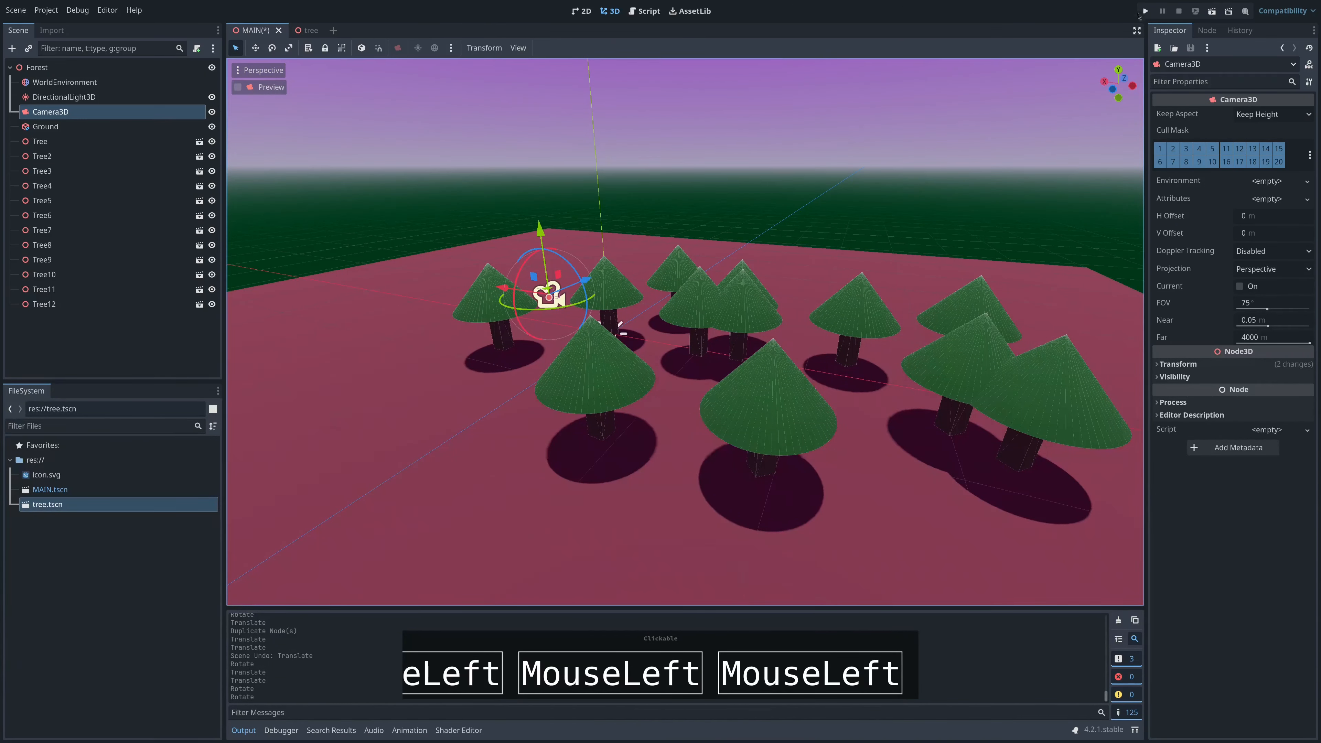
Run the game to check the camera's view, then close the game window.
left_click(1146, 11)
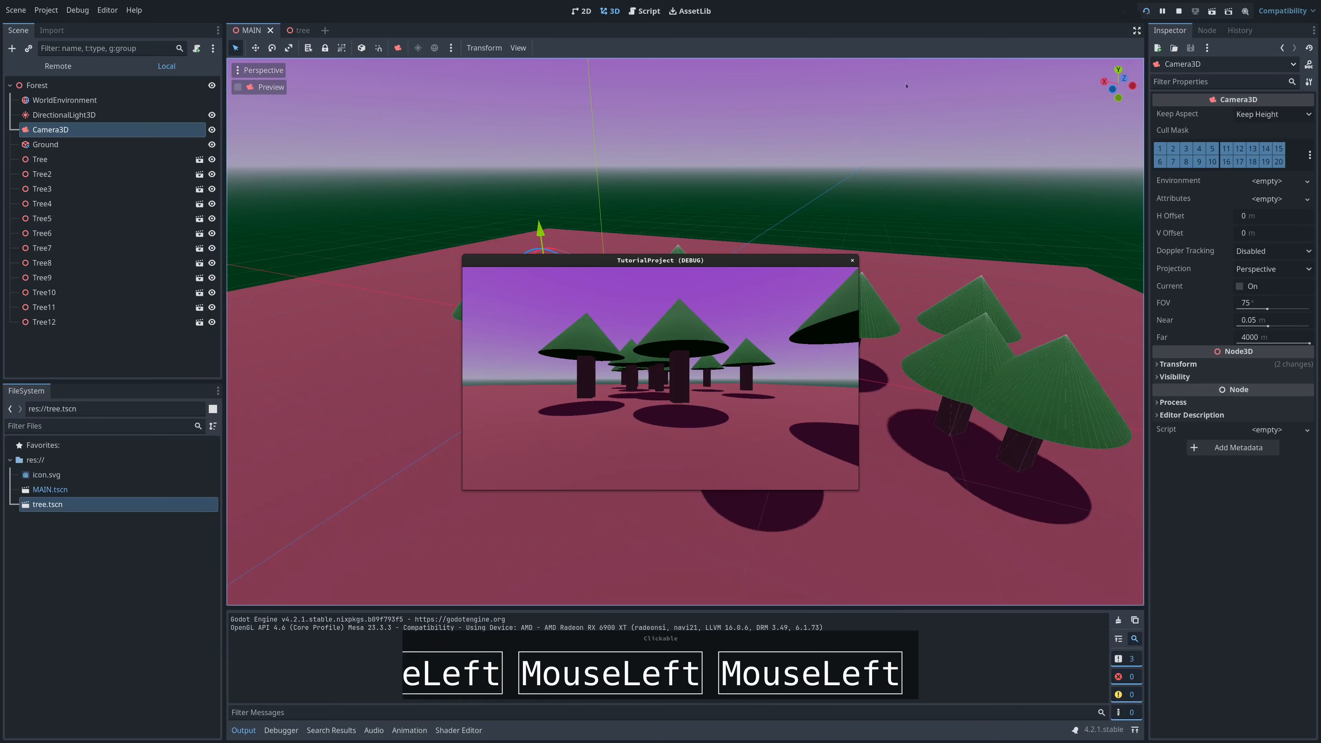
left_click(852, 260)
middle_click_drag(851, 266, 511, 356)
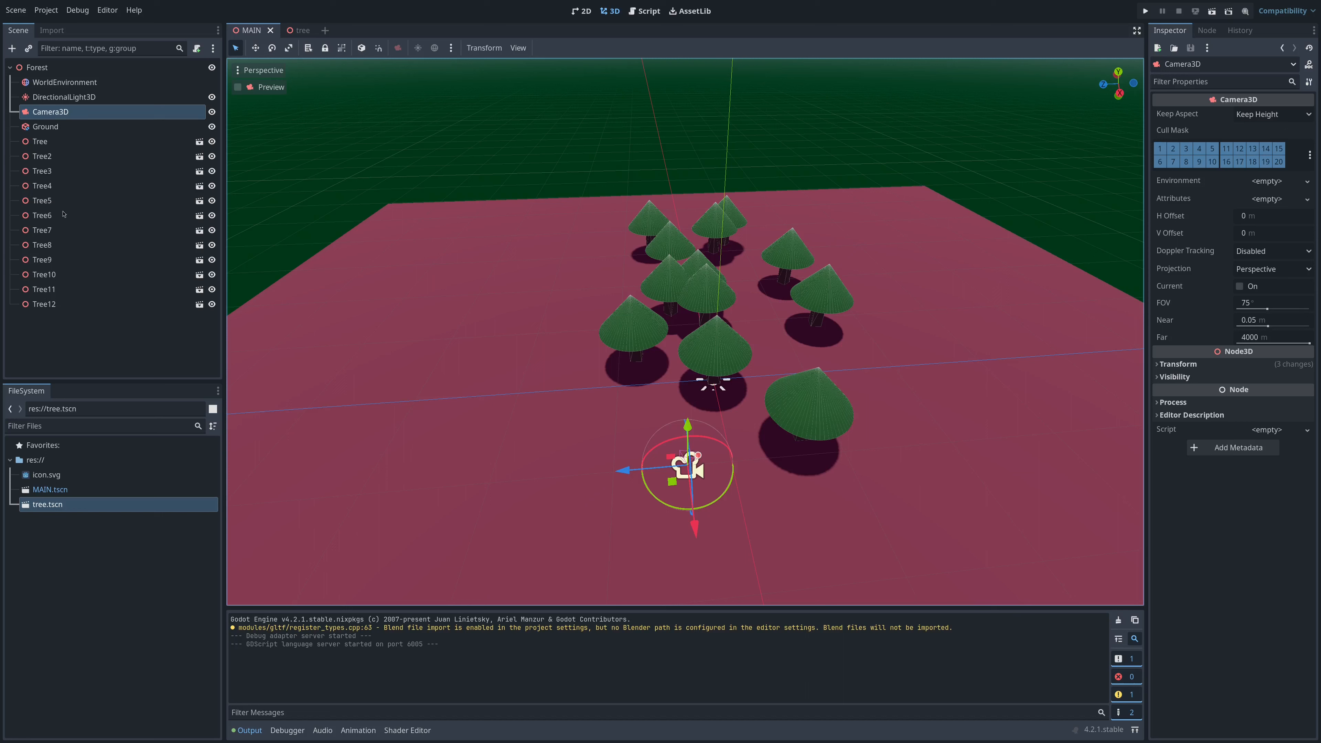
Add a Node3D child under the Forest root by searching 'node3' in Create New Node.
left_click(33, 69)
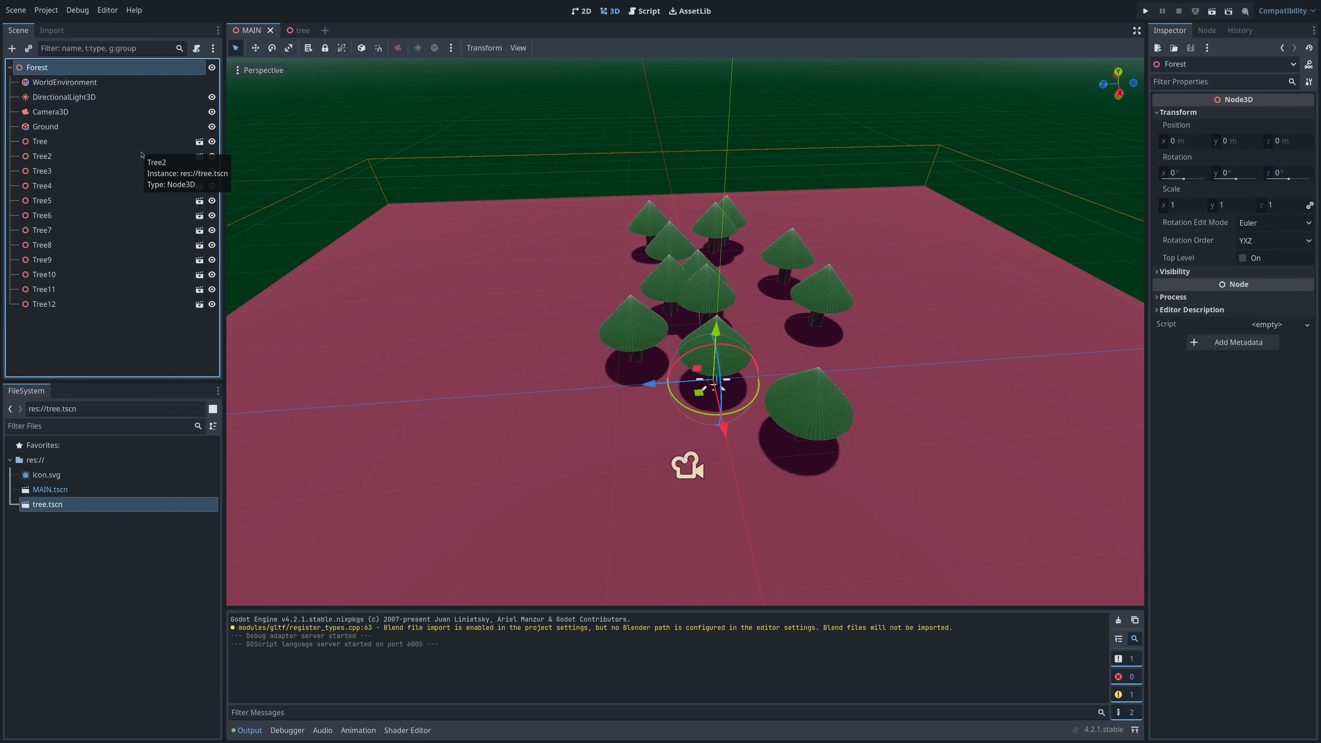
key("ctrl+a")
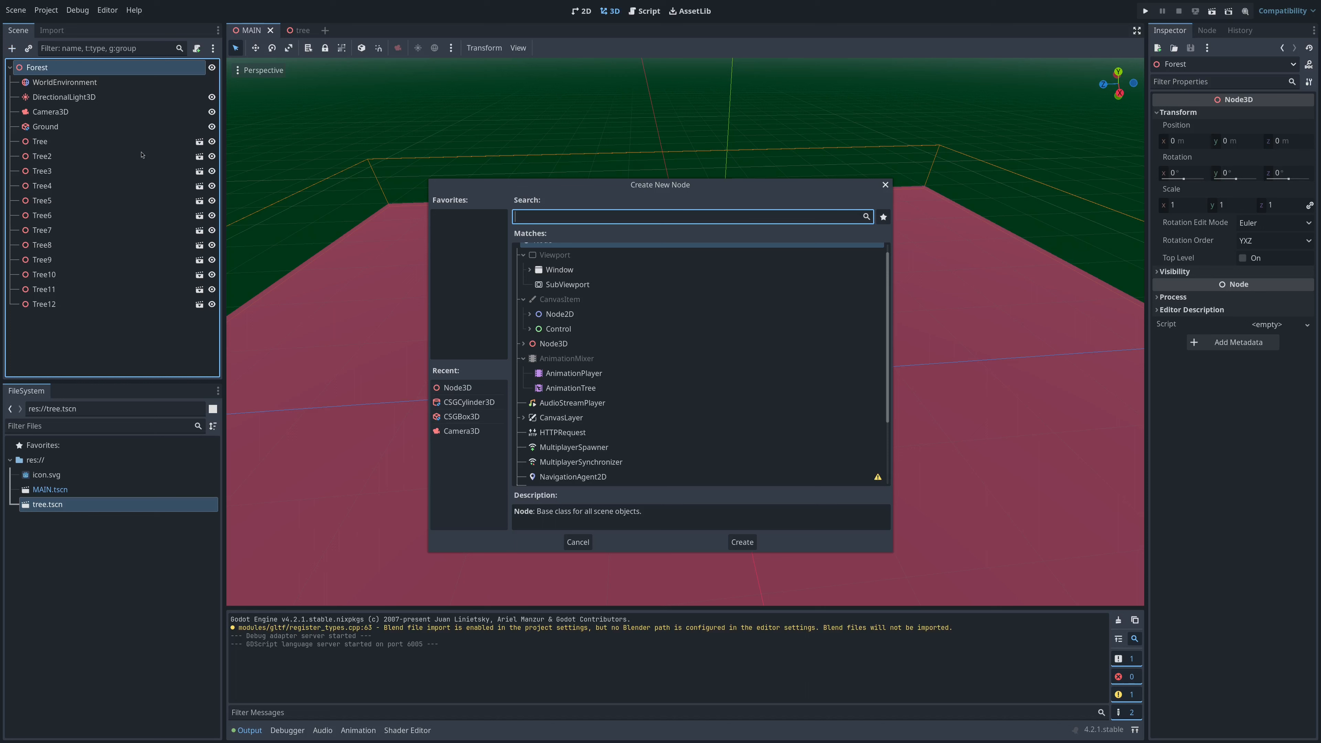
type("node")
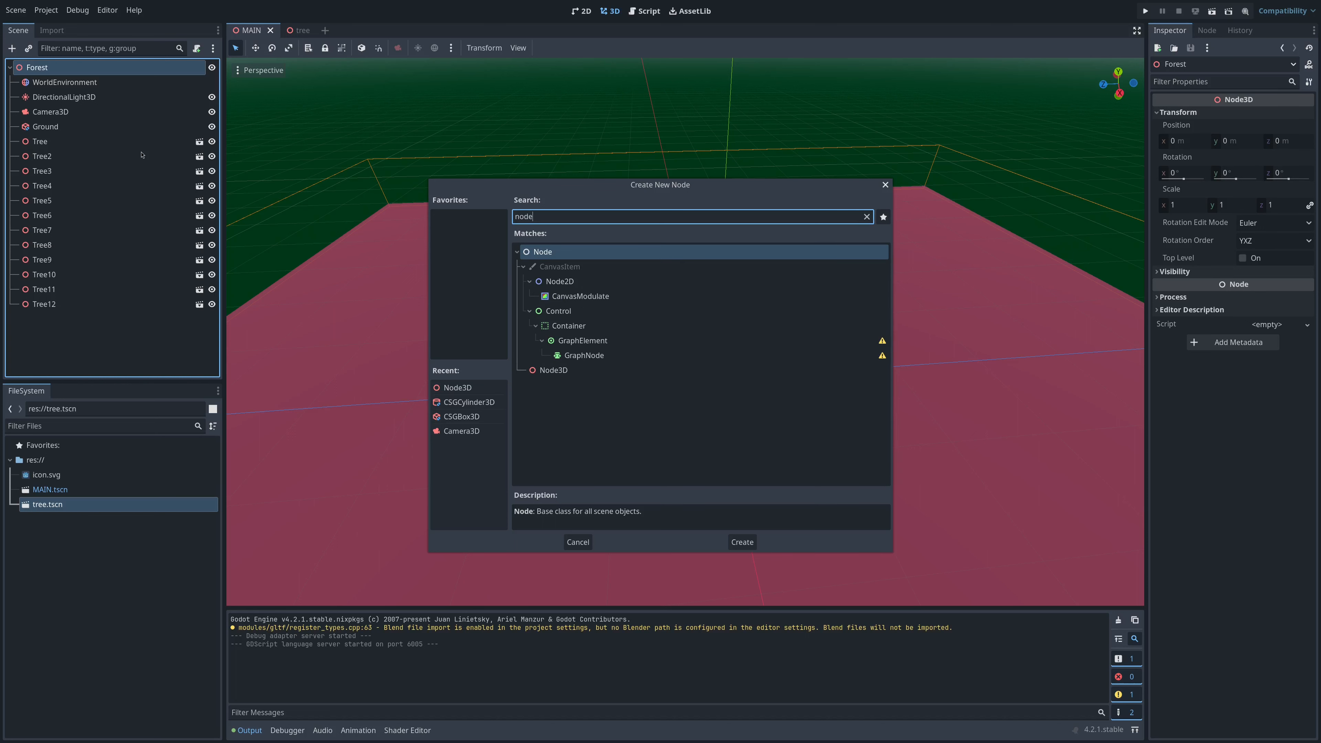
type("3")
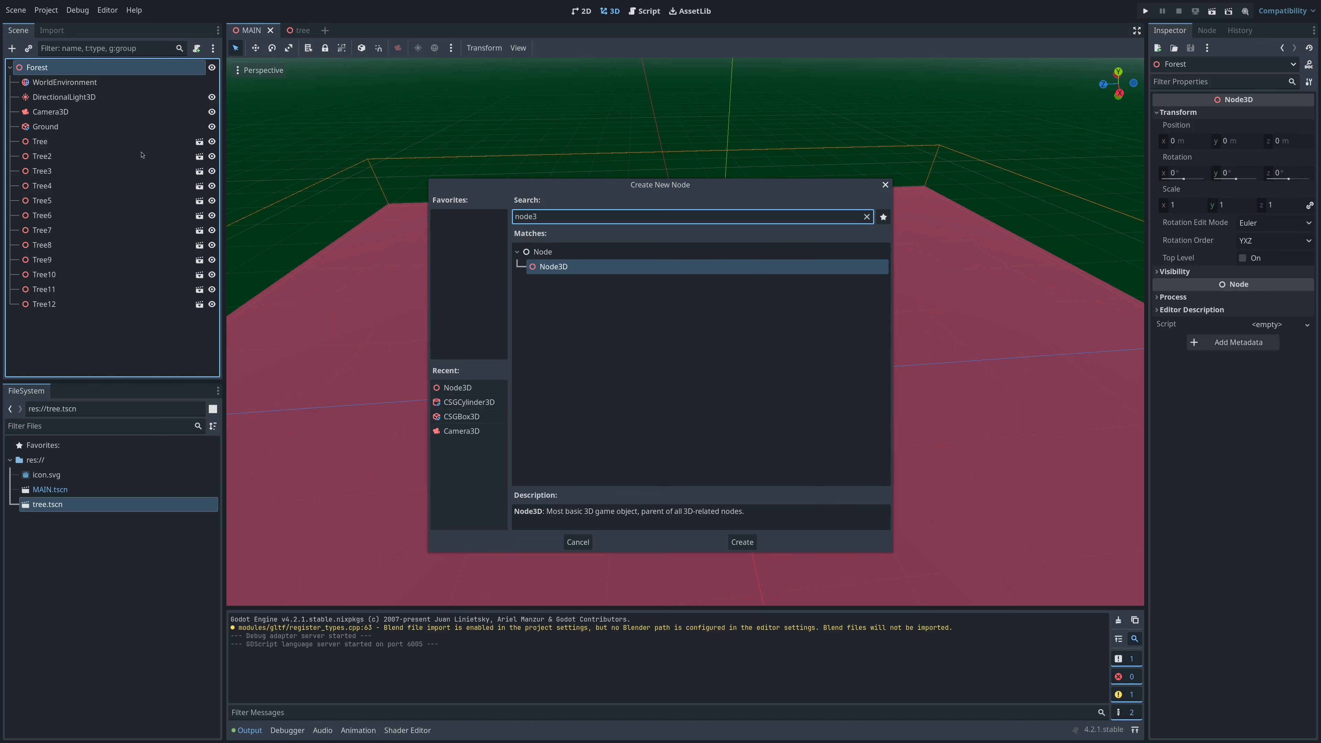
key("Return")
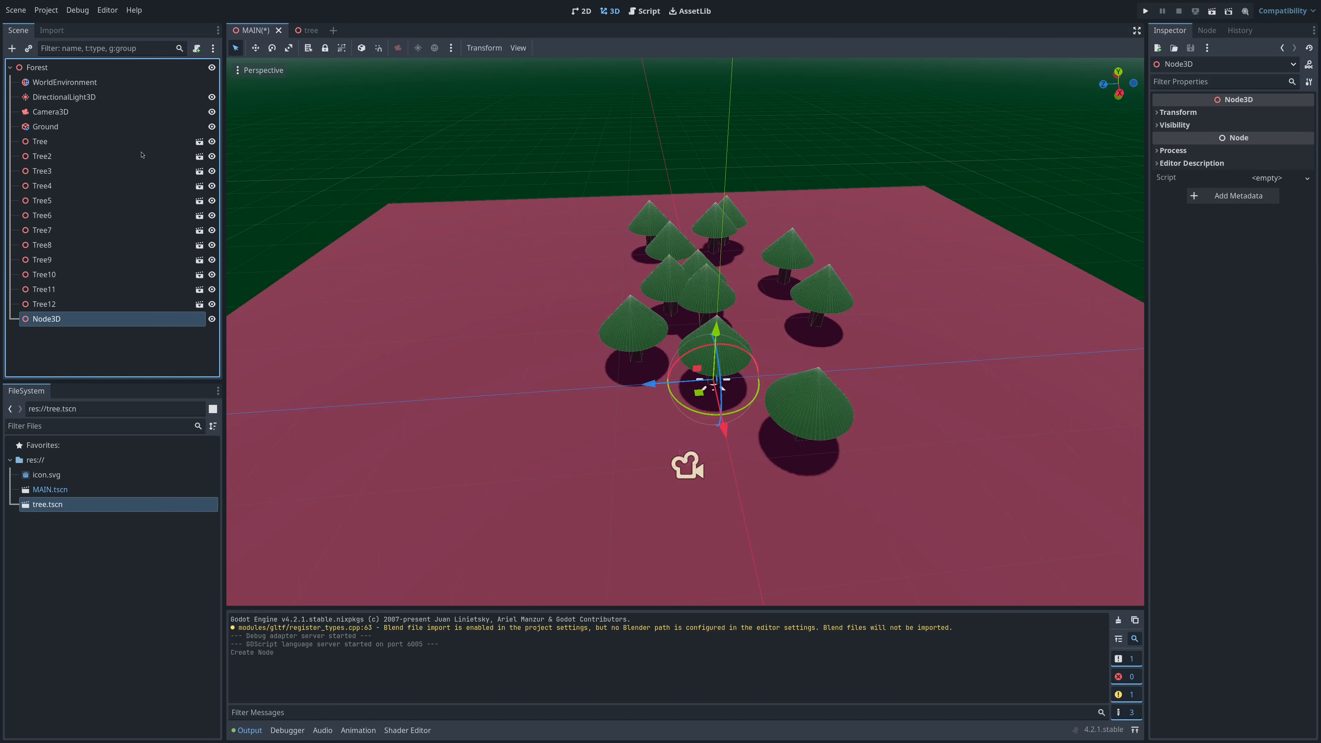
double_click(54, 318)
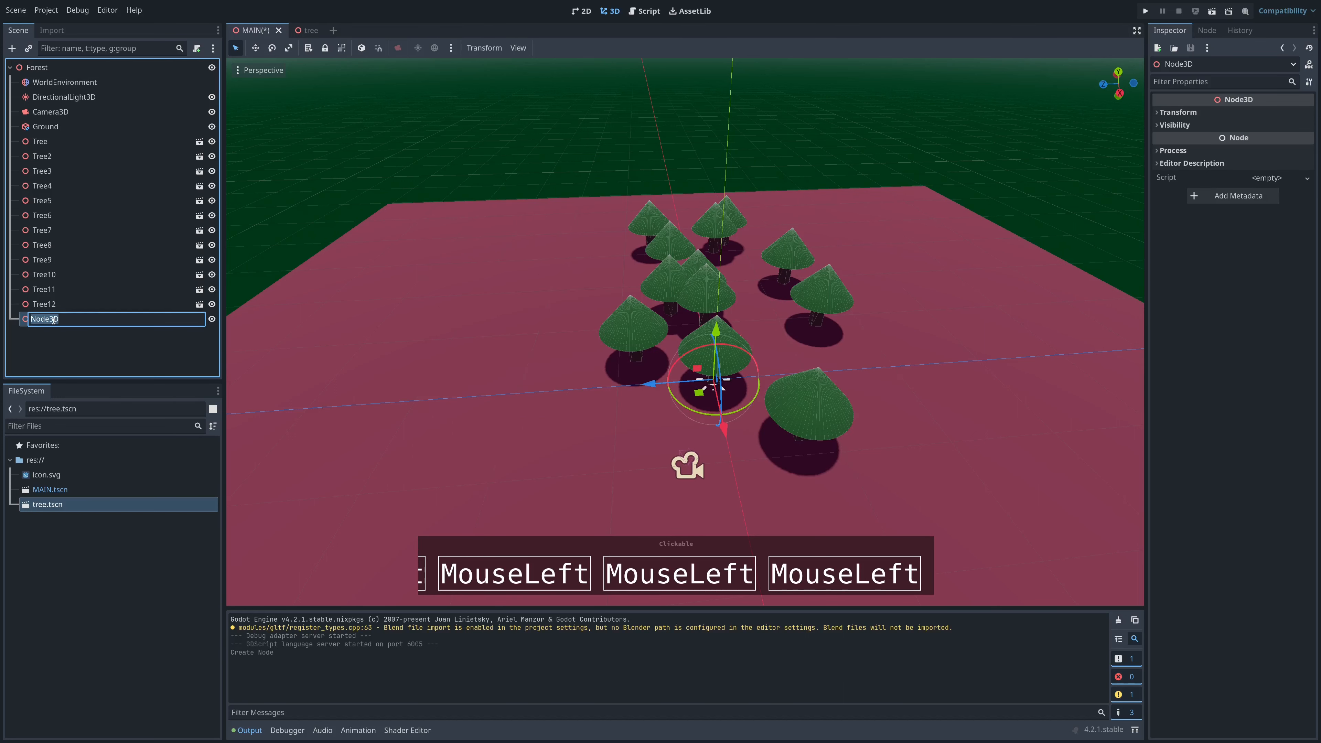
Rename the new Node3D to Trees, removing the stray backslash.
type("Trees\\")
key("Return")
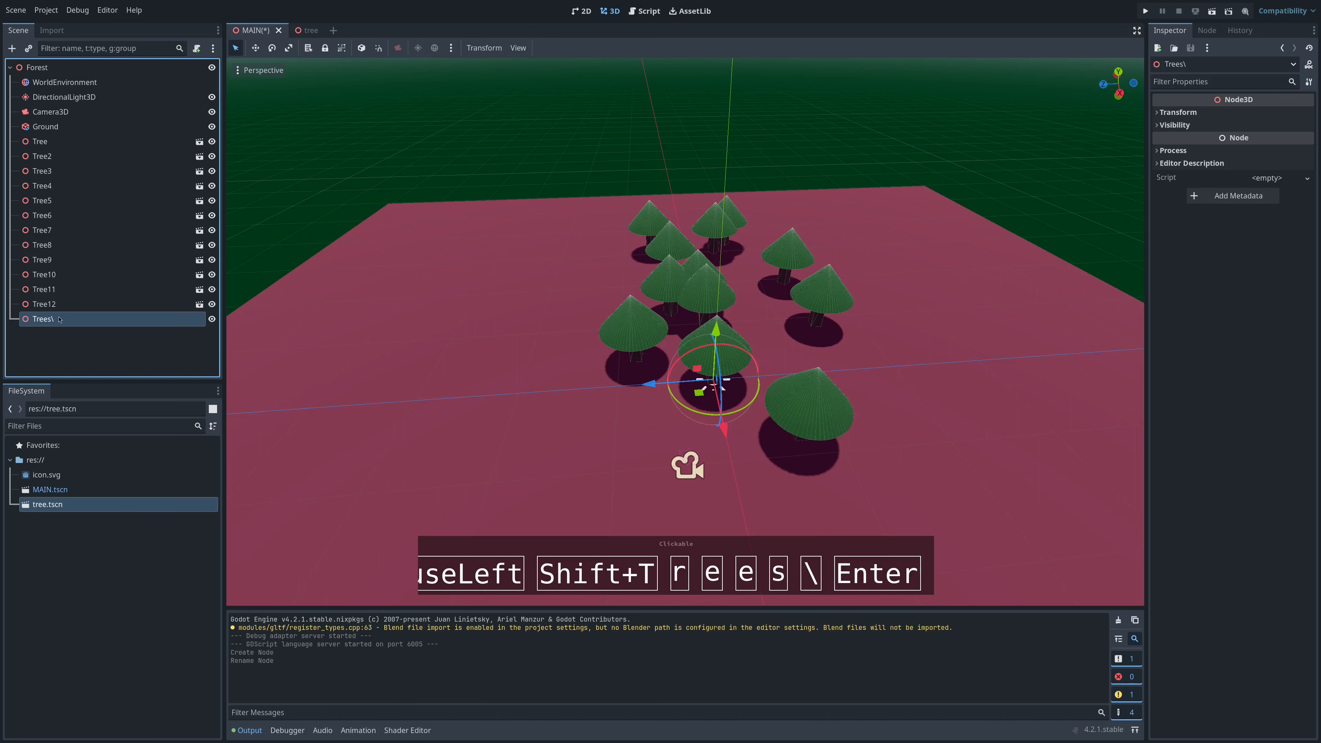
left_click(62, 318)
key("Right")
key("BackSpace")
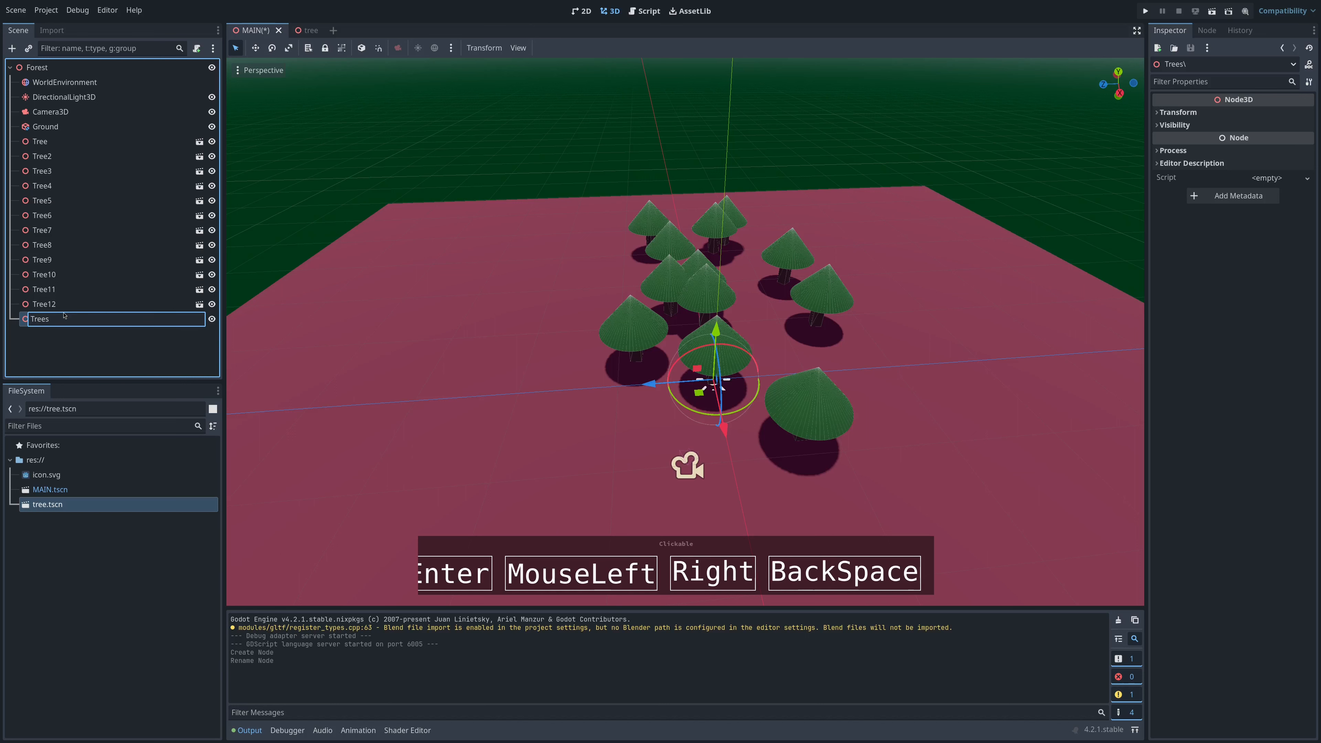
key("Return")
Move Tree through Tree12 under the Trees node as its children.
left_click(41, 143)
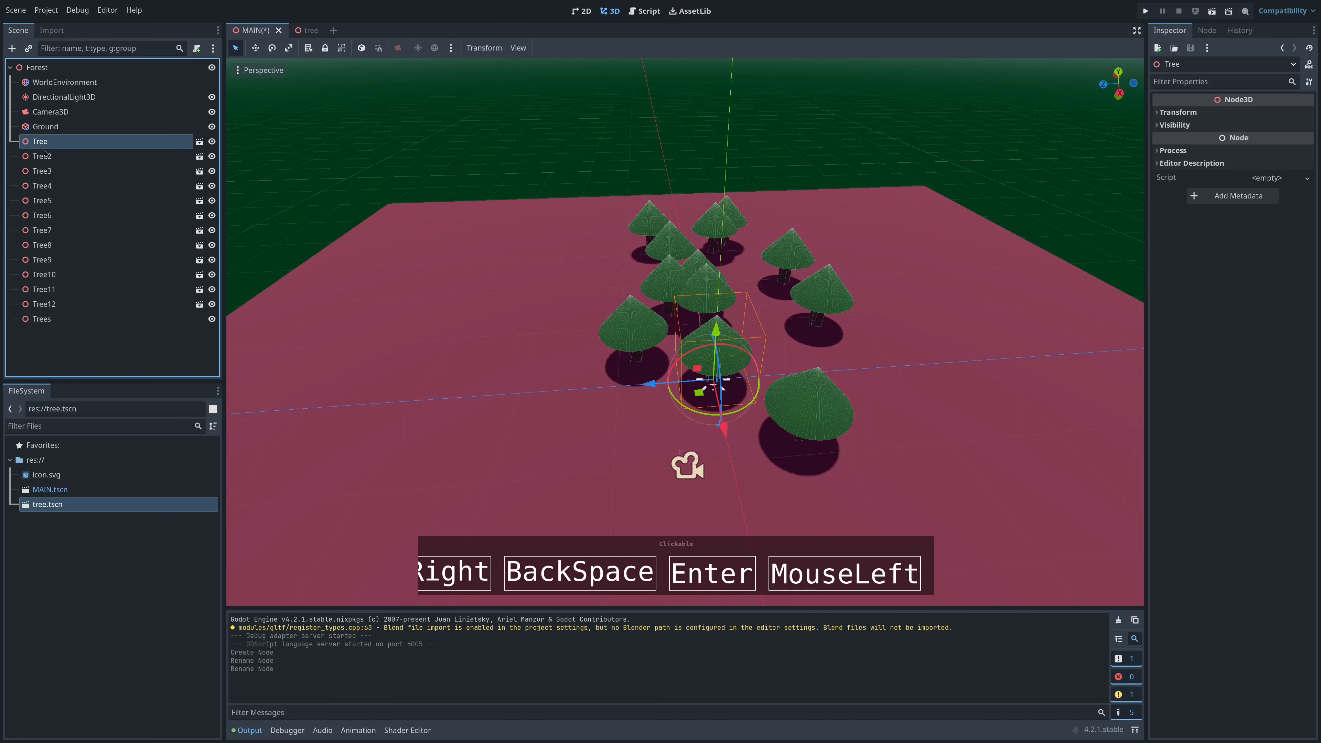
left_click(54, 304, "shift")
left_click_drag(37, 143, 57, 321)
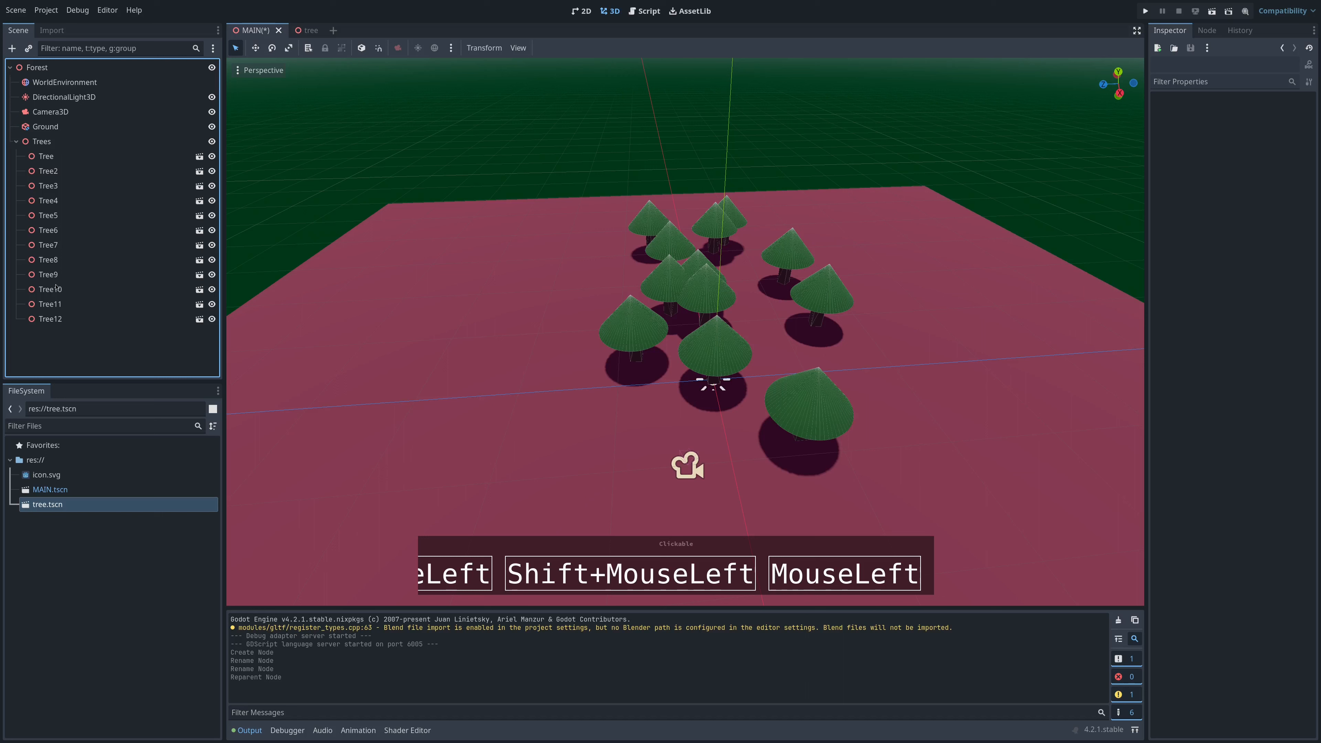
left_click(18, 145)
left_click(18, 144)
left_click(17, 144)
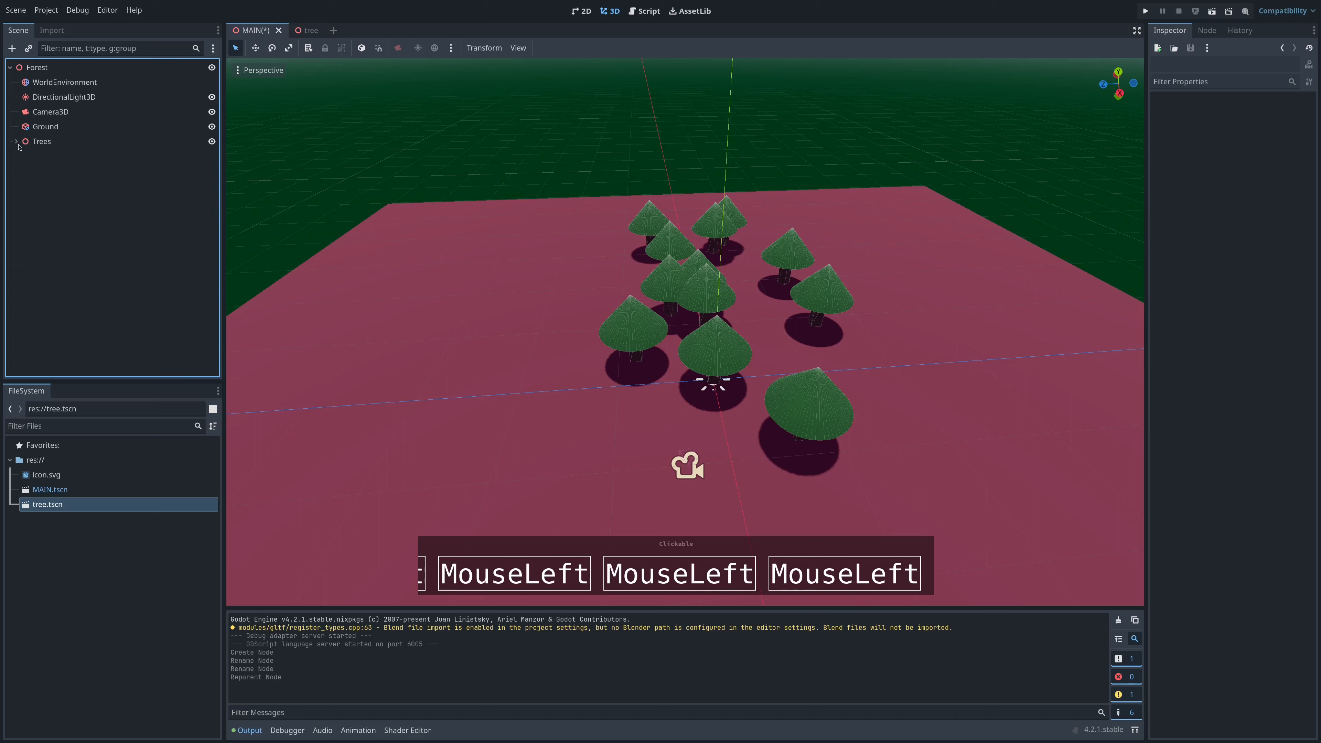
left_click(18, 144)
left_click(18, 144)
left_click(17, 142)
left_click(16, 142)
left_click(37, 144)
Drag the Trees group along the Z axis across the ground.
middle_click_drag(629, 416, 656, 353)
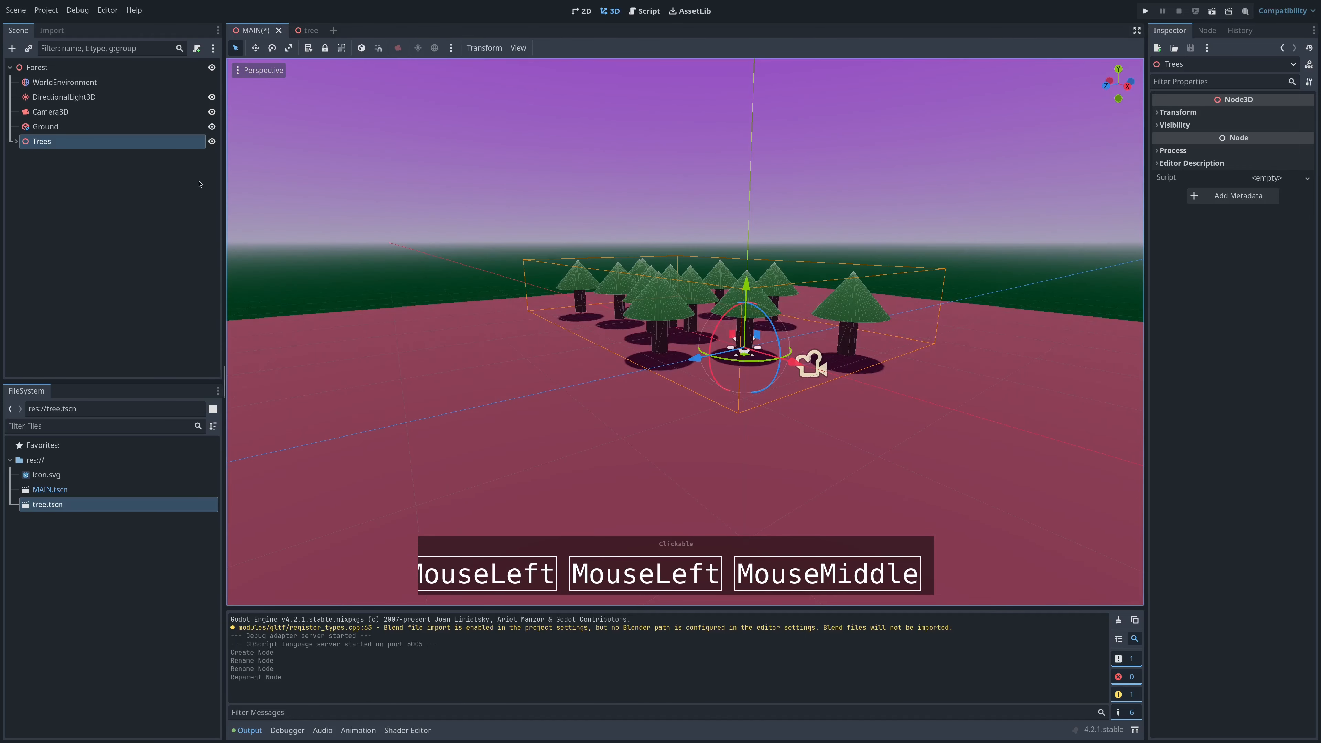
left_click(15, 142)
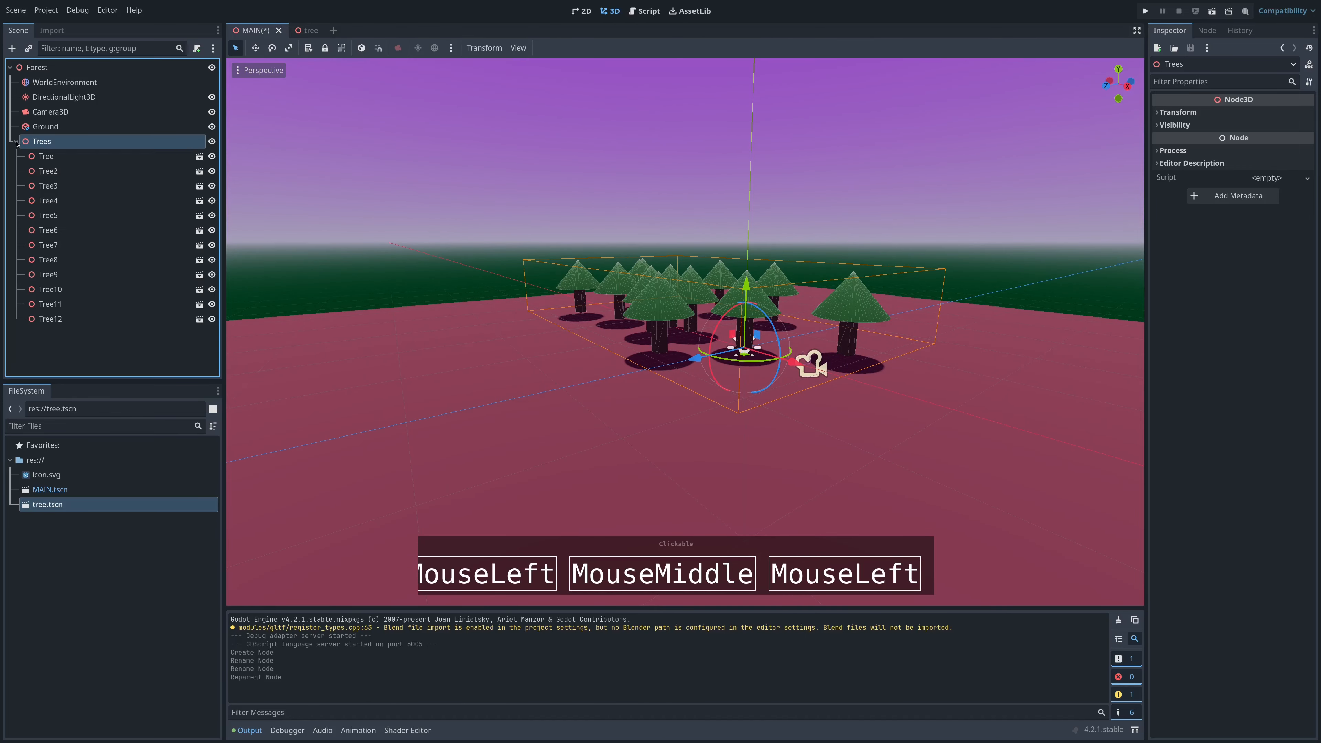
left_click(15, 142)
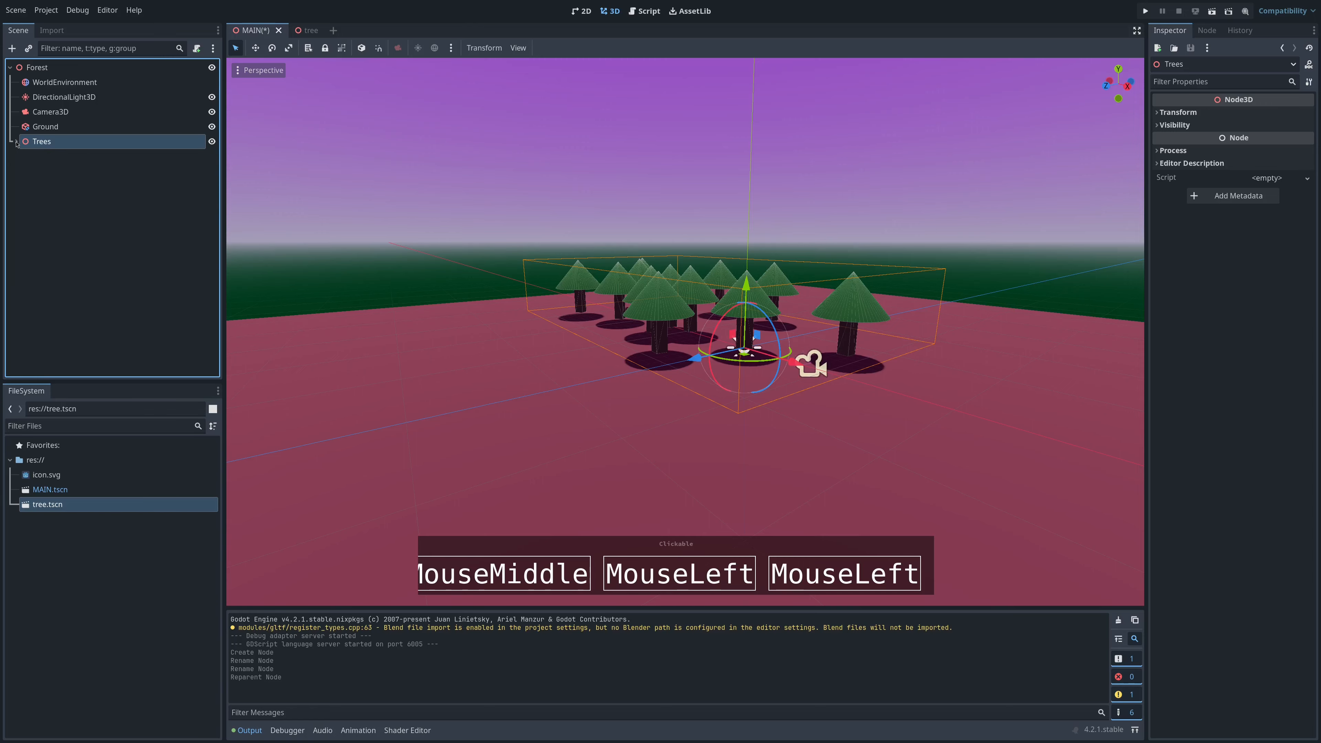
middle_click_drag(670, 359, 621, 366)
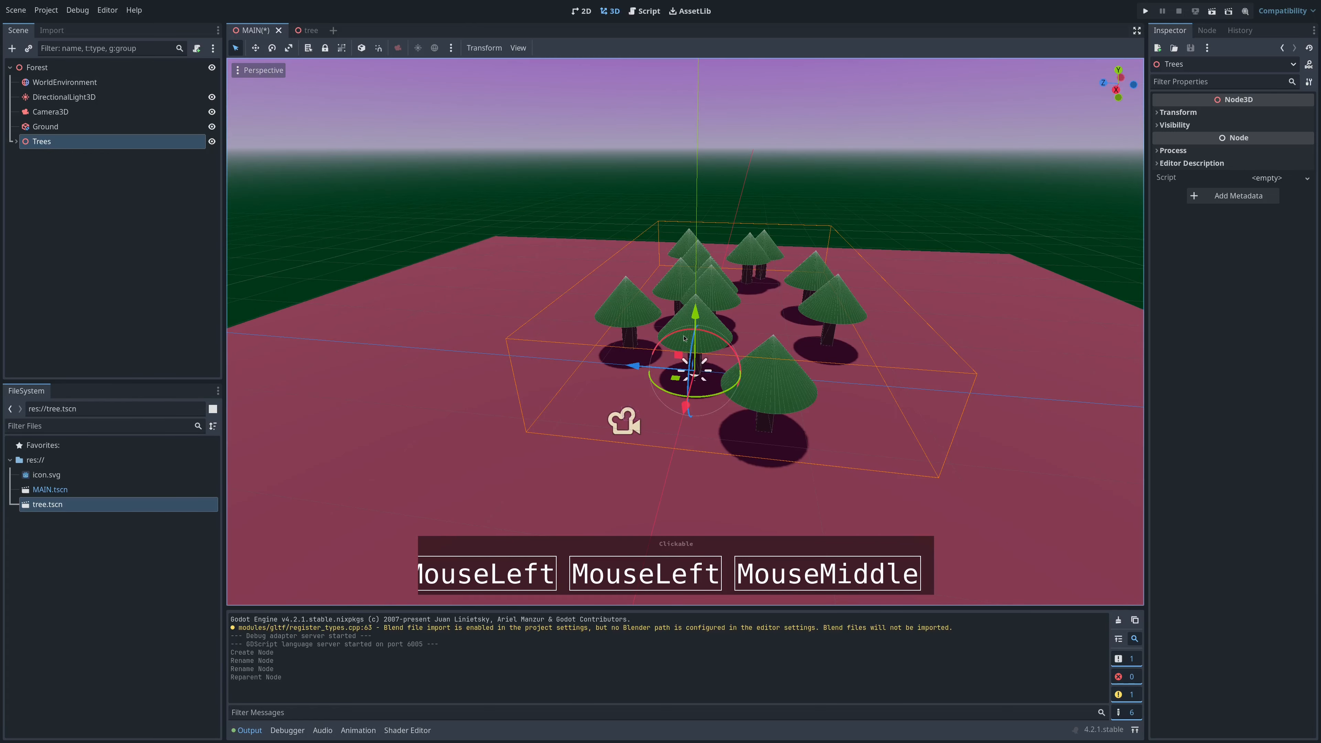
left_click_drag(621, 365, 692, 373)
middle_click_drag(692, 372, 743, 419)
scroll(743, 419, "up", 12)
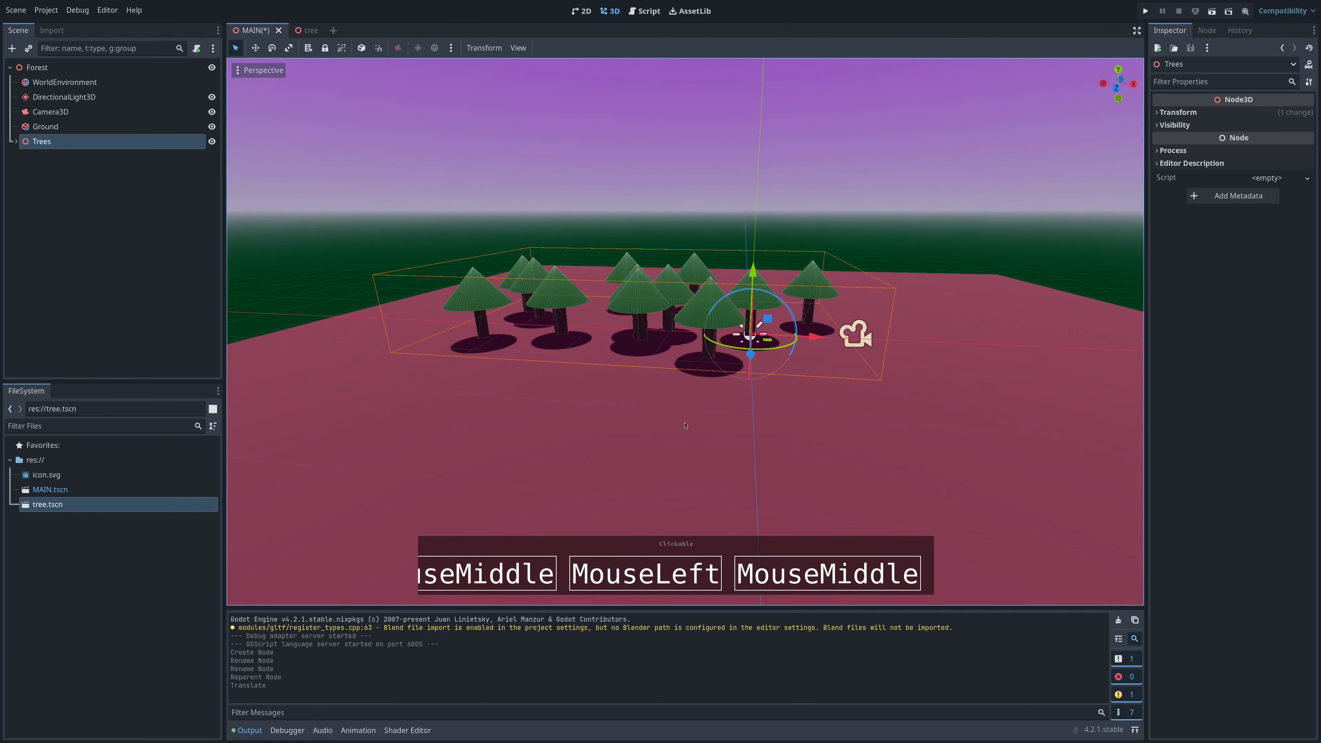
middle_click_drag(636, 425, 618, 398)
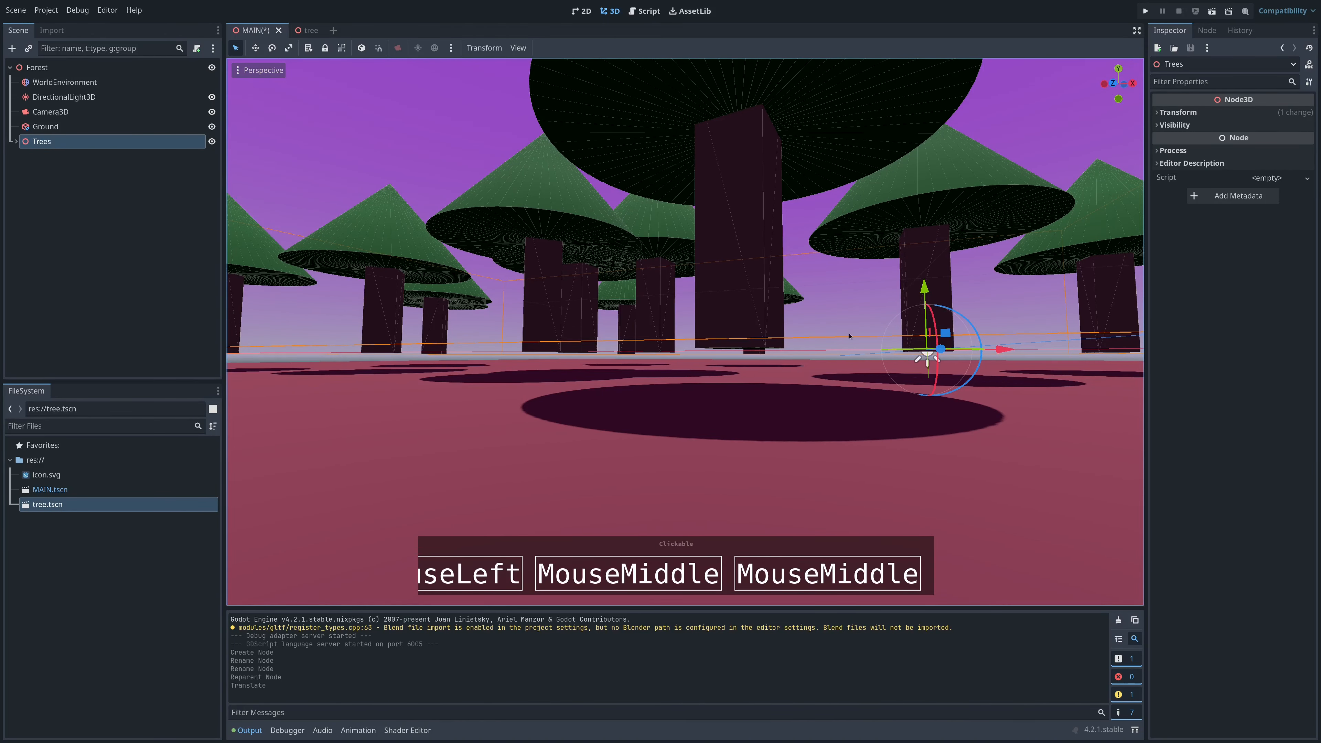
Raise the Trees group slightly along the Y axis.
left_click(45, 127)
left_click(44, 142)
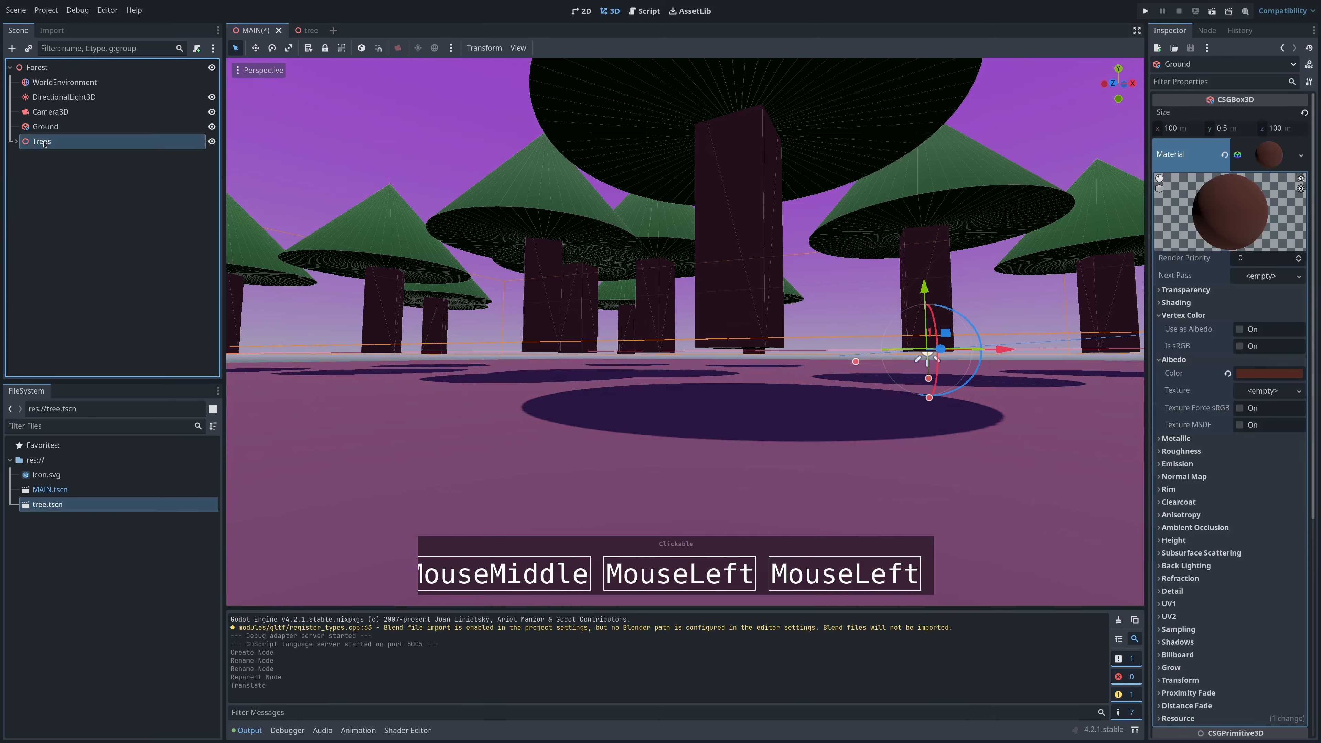
left_click(924, 288)
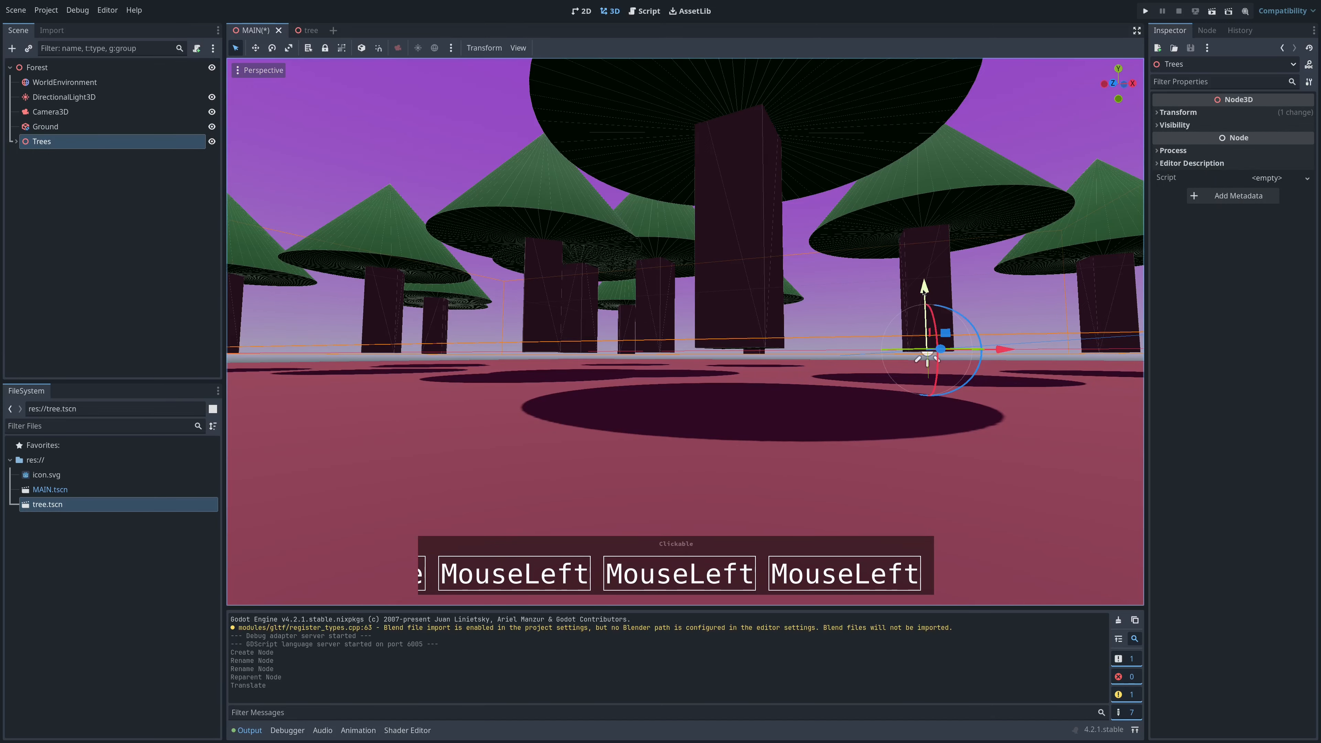
mouse_move(924, 289)
left_mouse_down()
mouse_move(924, 307)
mouse_move(924, 281)
left_mouse_up()
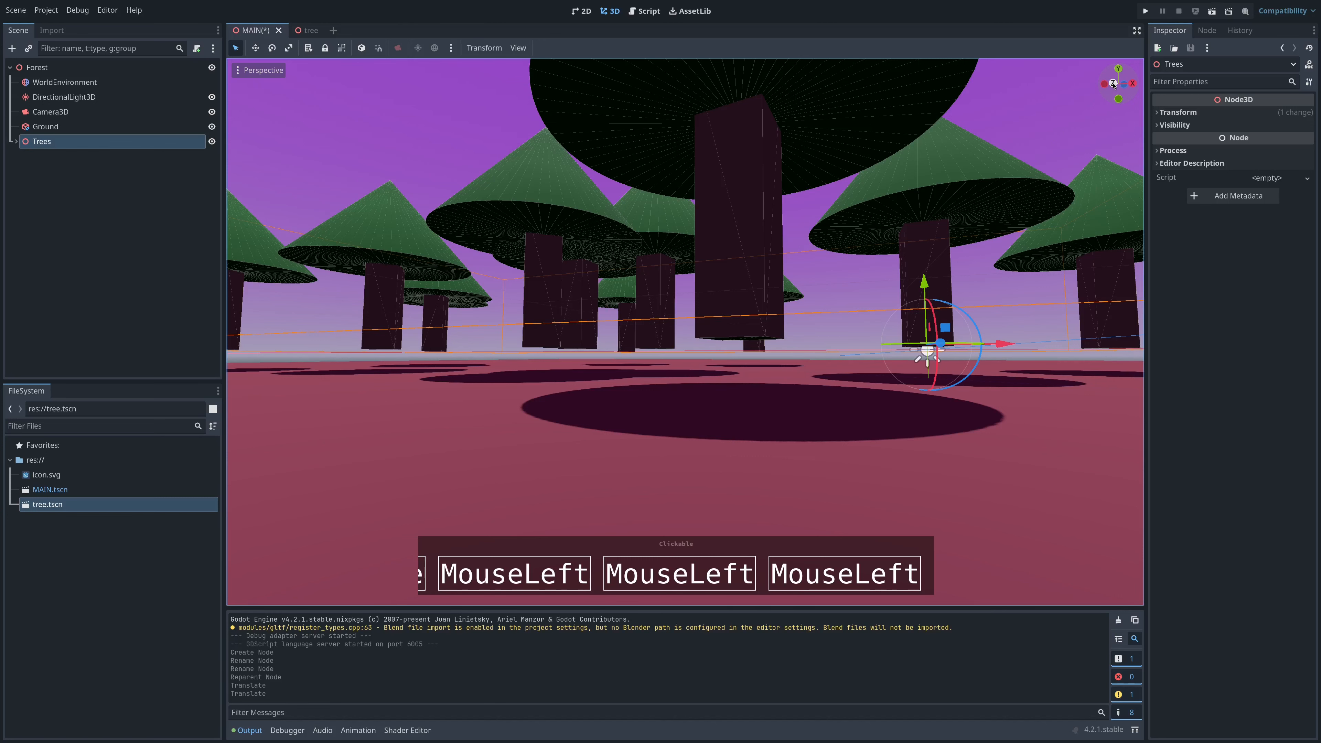
Nudge the Trees group down toward the ground, then orbit and zoom out to a distant perspective view of the forest.
left_click(1112, 84)
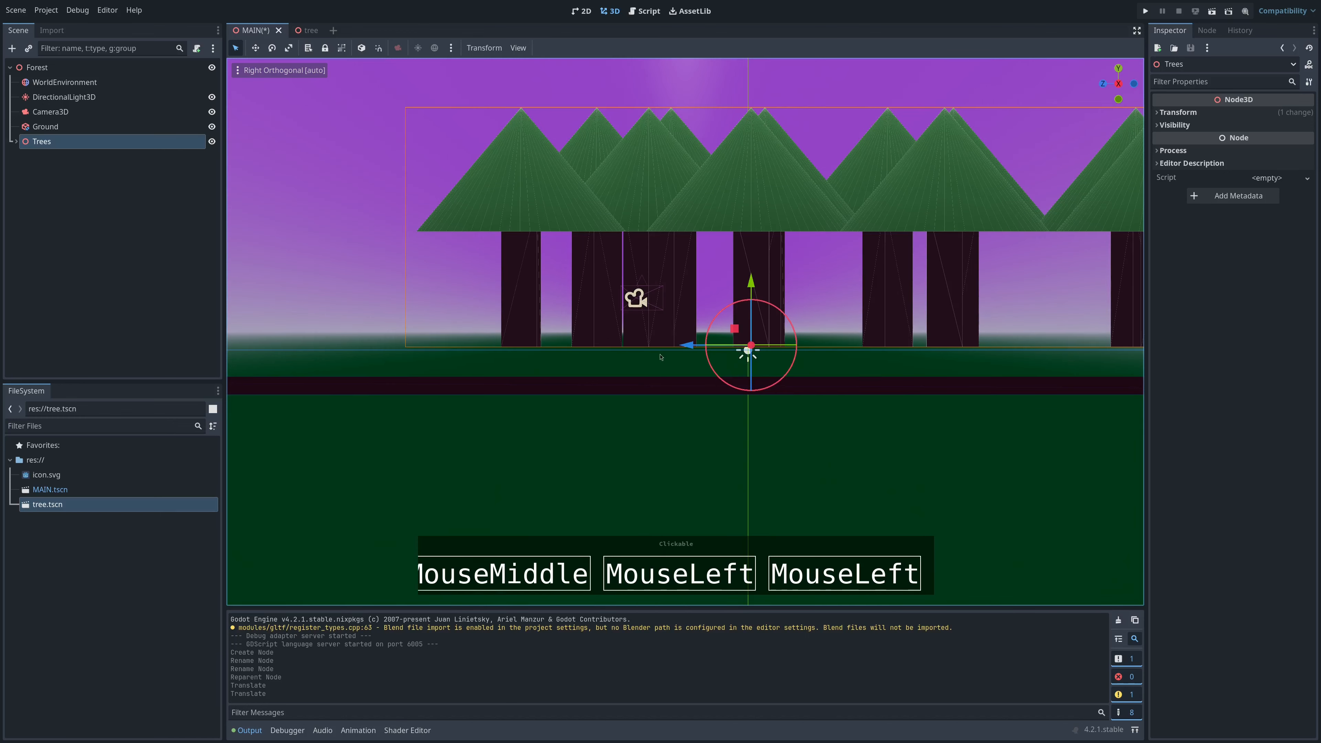
left_click_drag(751, 289, 746, 318)
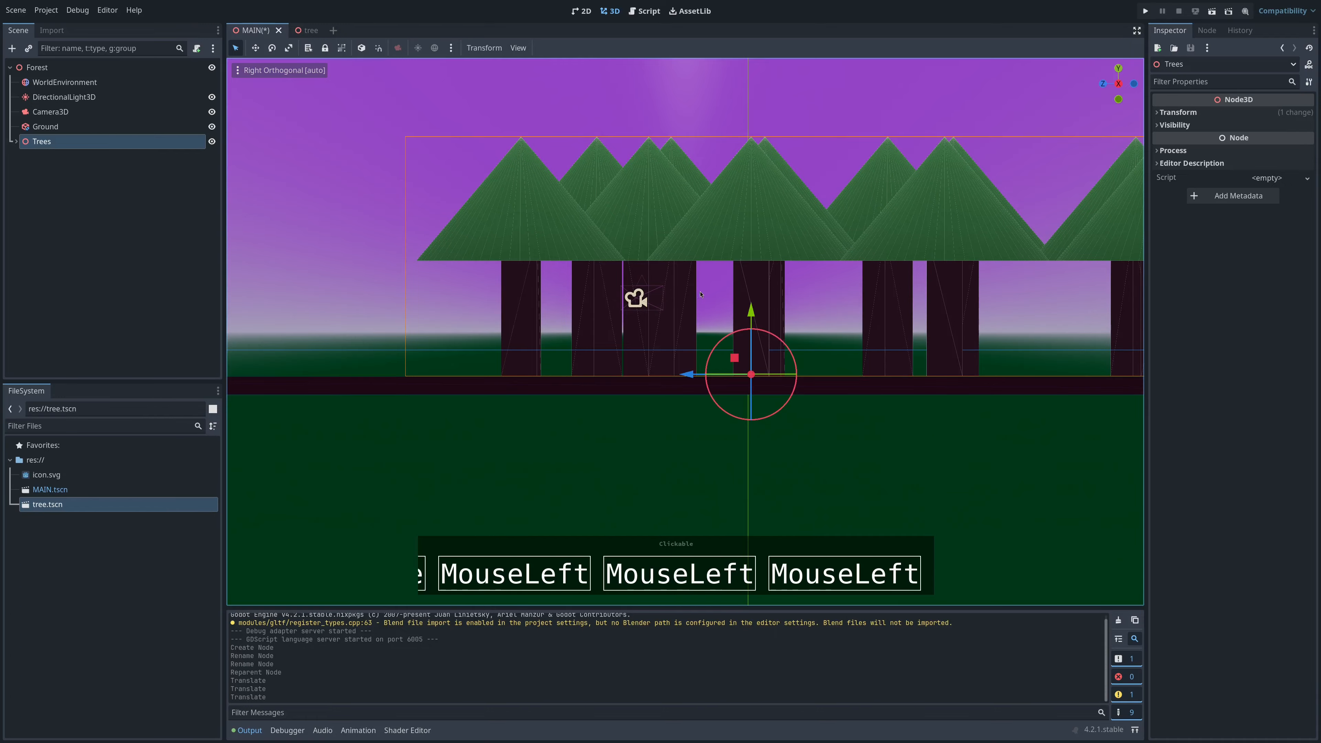
middle_click_drag(713, 303, 738, 314)
scroll(738, 314, "down", 10)
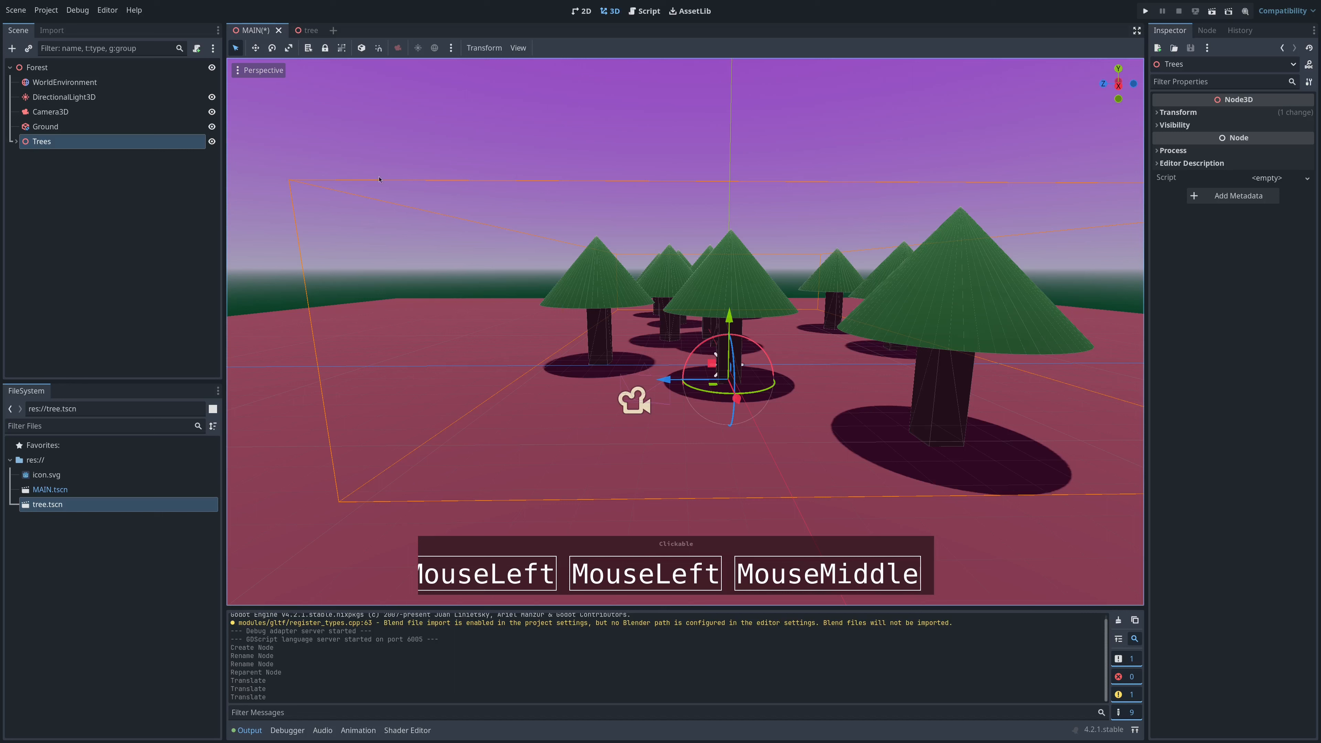
left_click(212, 141)
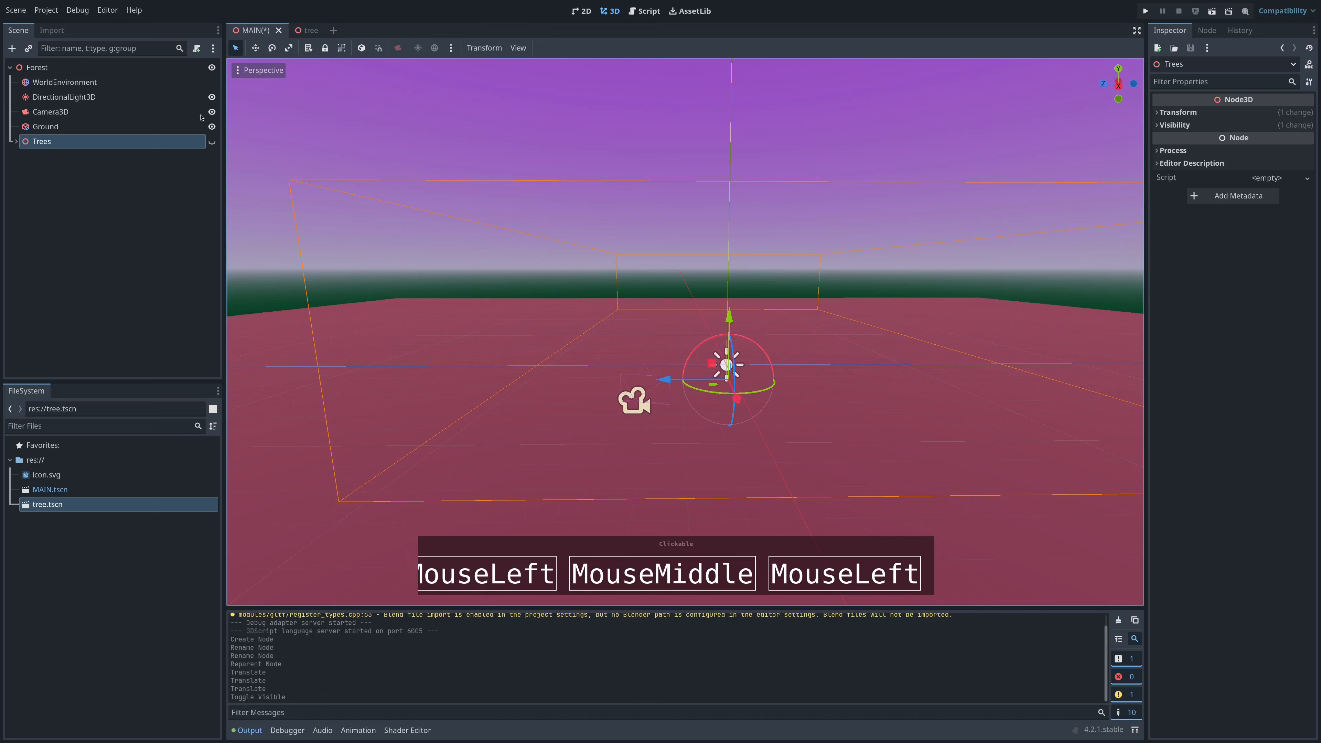
left_click(16, 142)
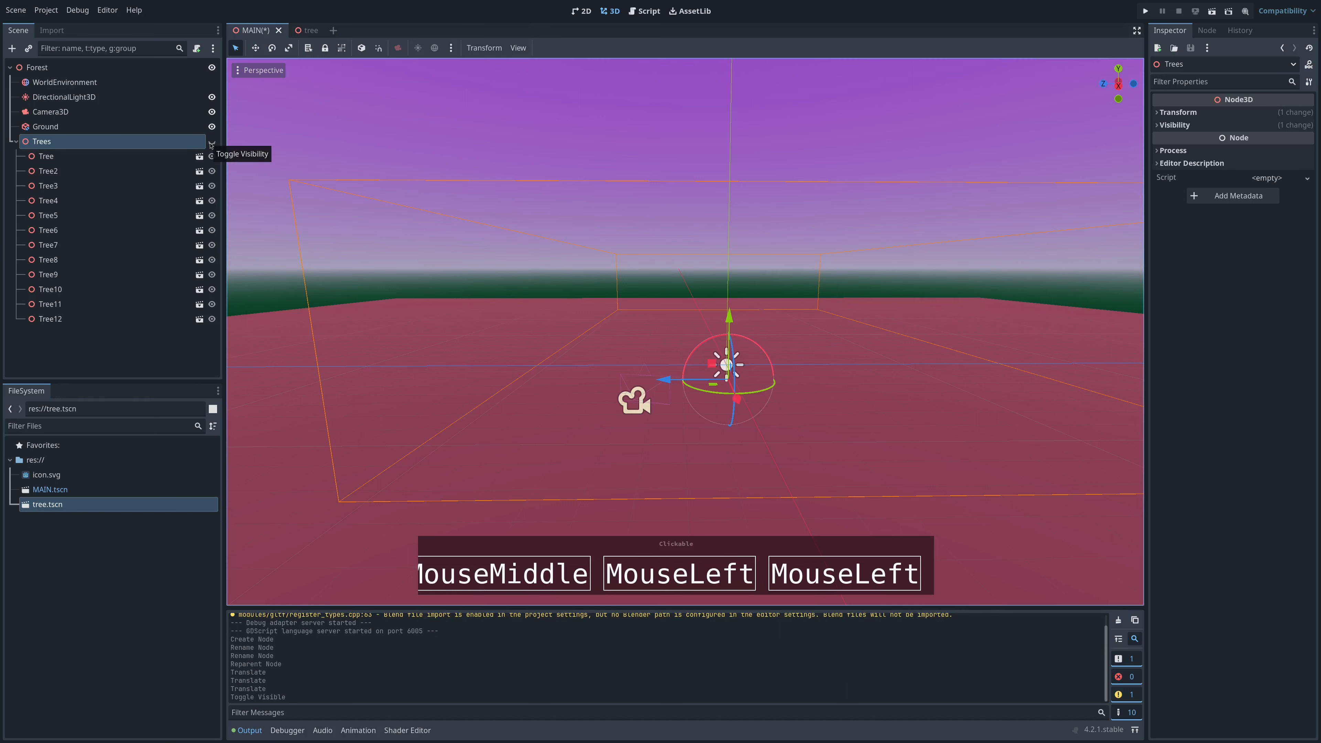
left_click(211, 142)
left_click(211, 142)
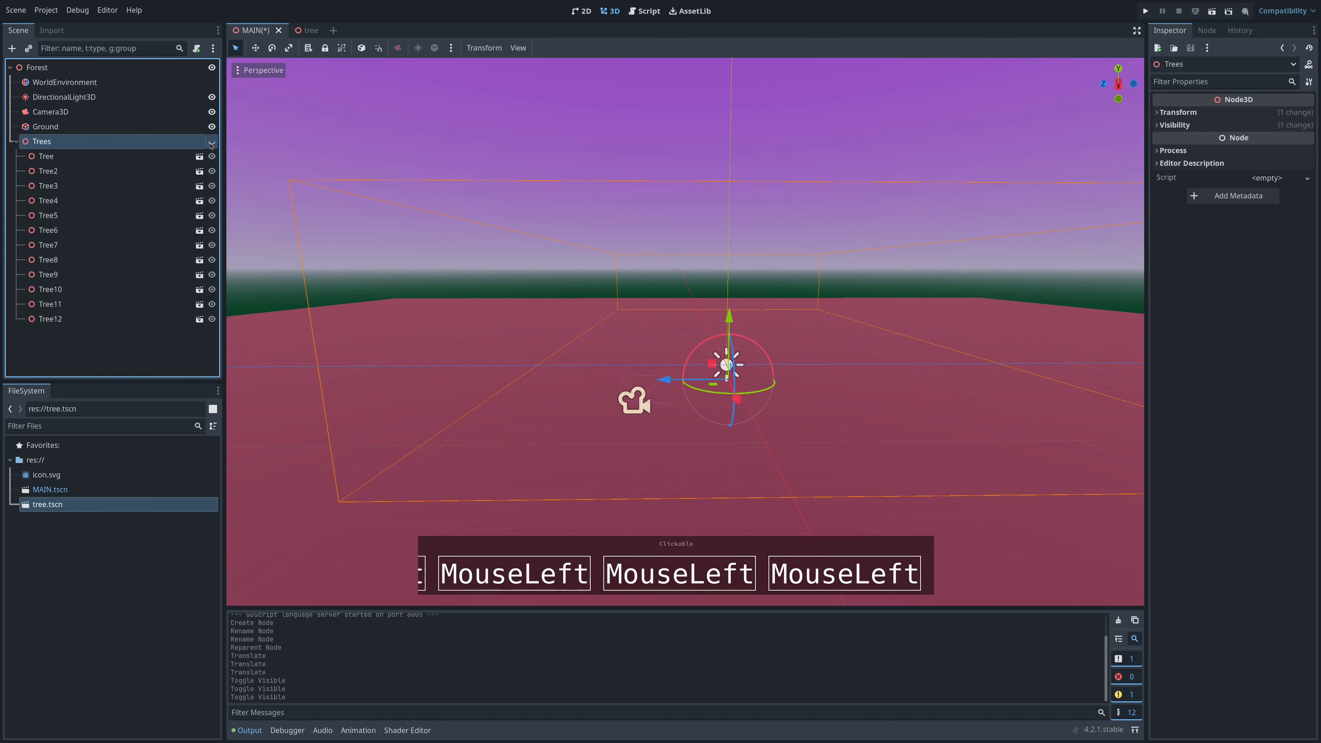
left_click(211, 142)
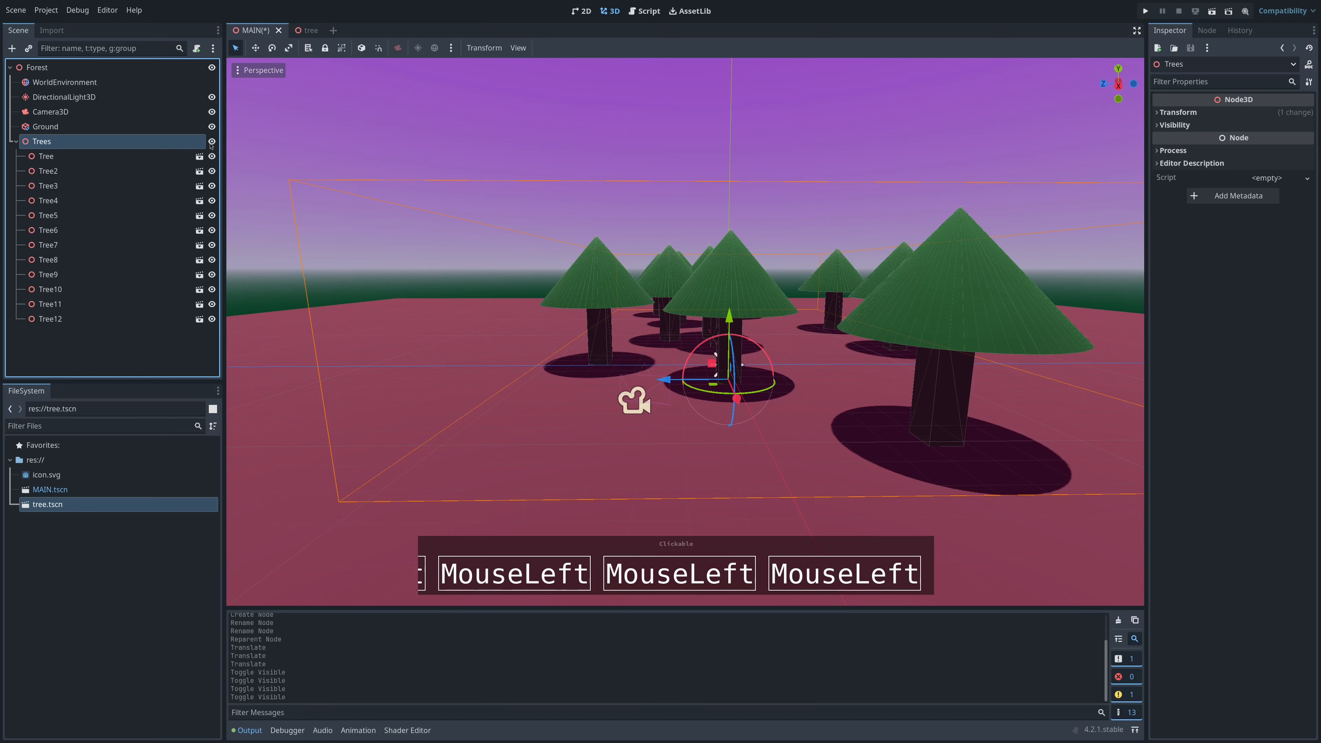
left_click(16, 141)
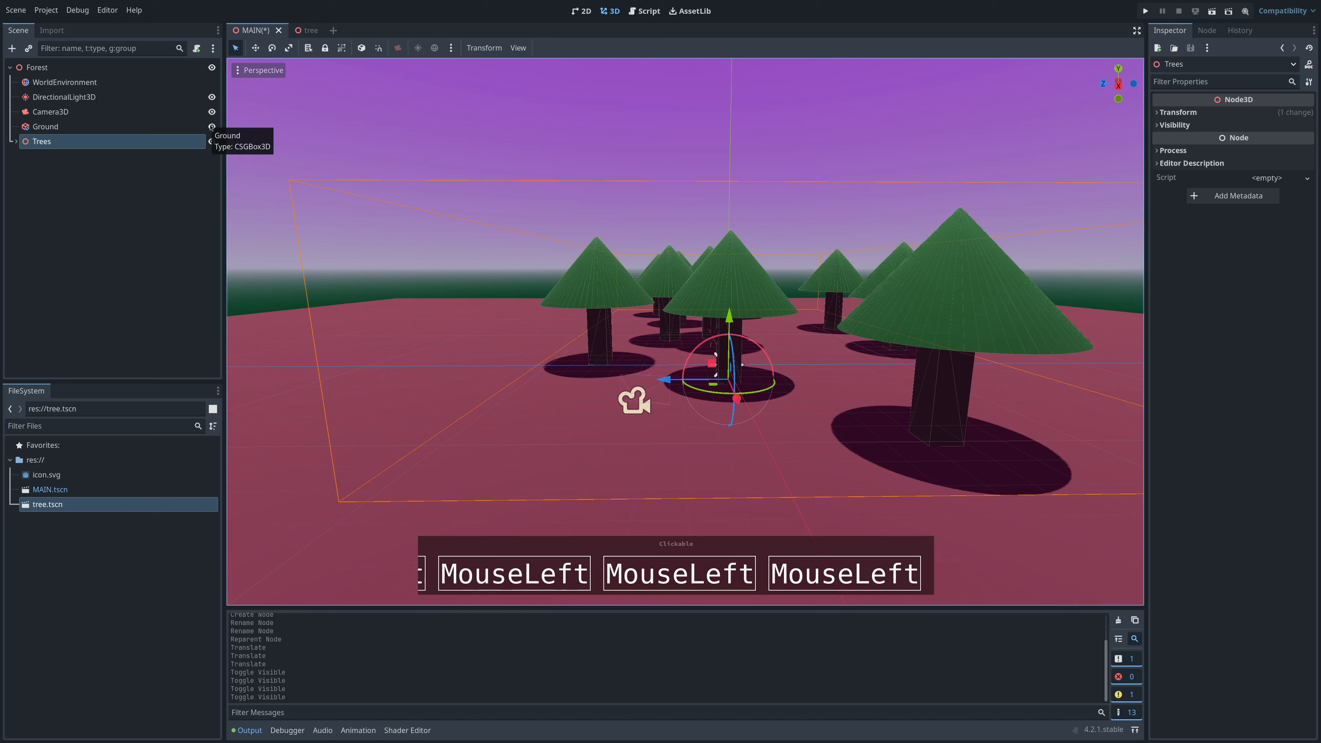
left_click(210, 127)
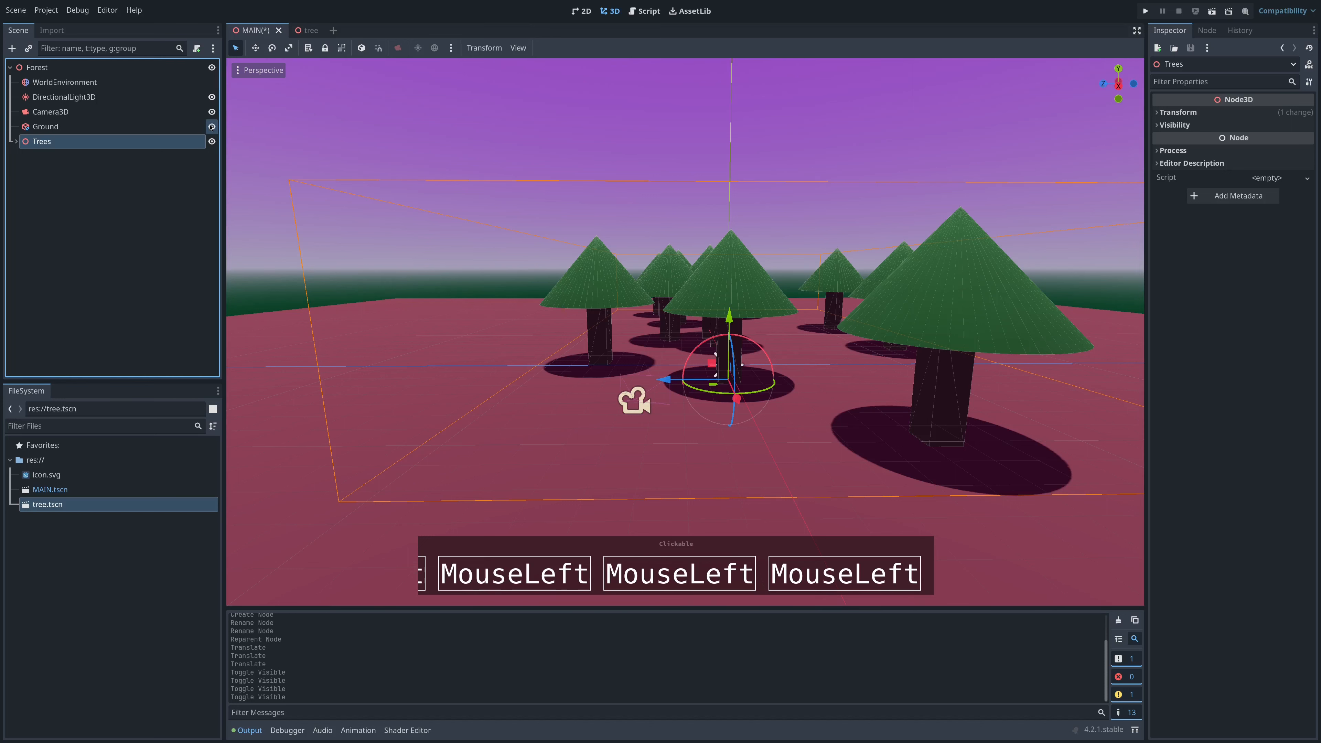
left_click(211, 127)
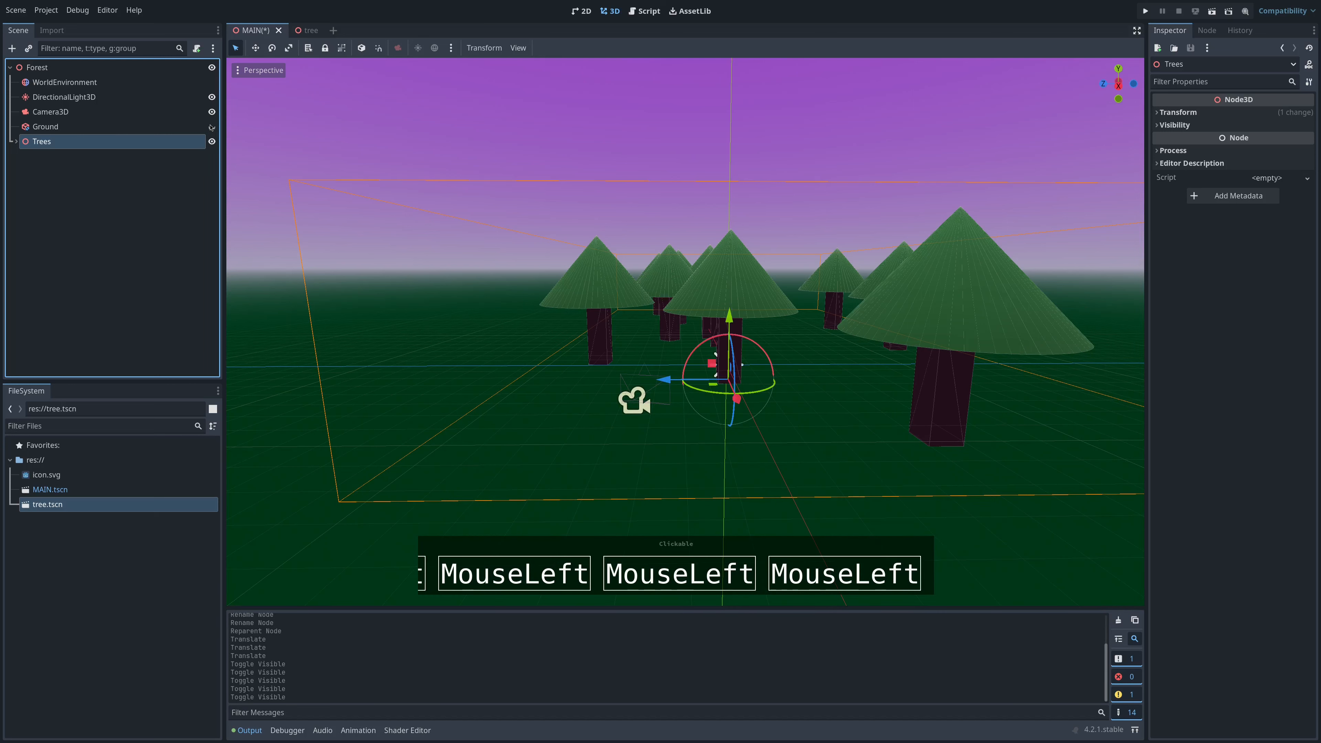
left_click(210, 127)
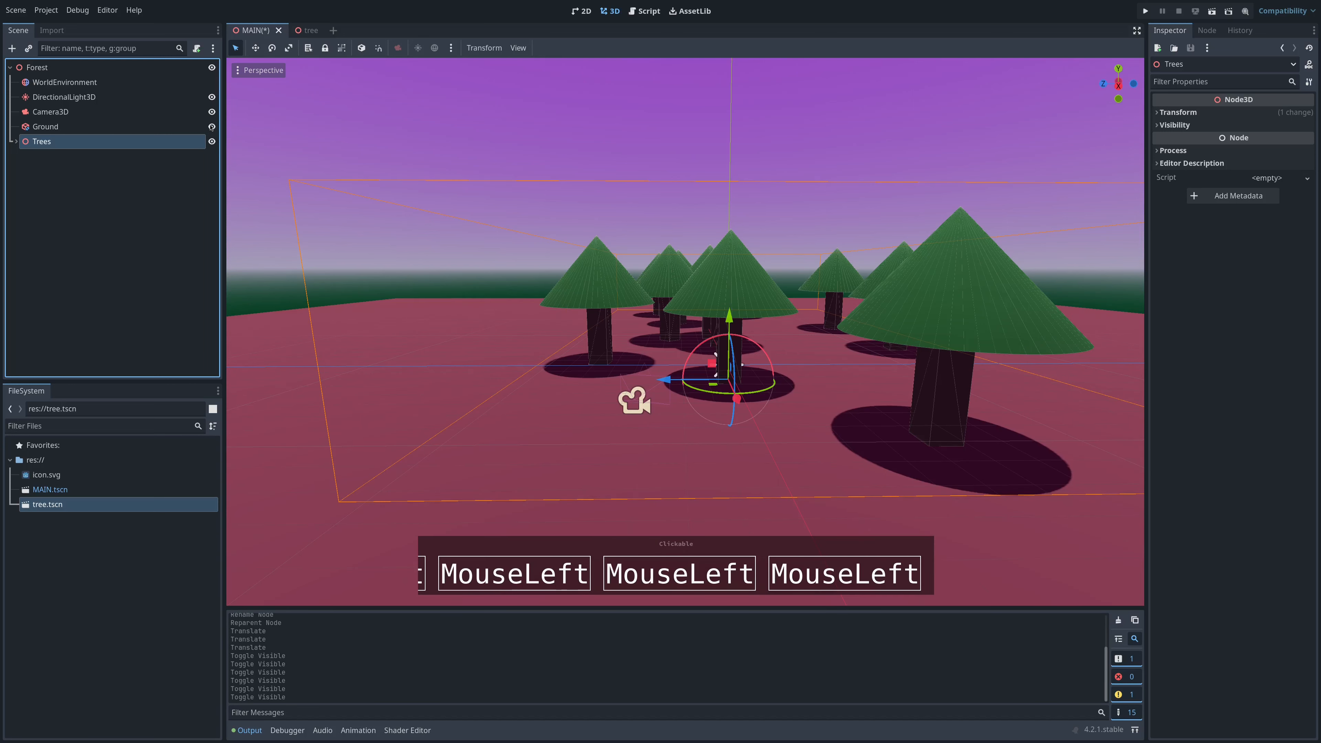
left_click(211, 97)
left_click(212, 97)
left_click(15, 142)
left_click(15, 142)
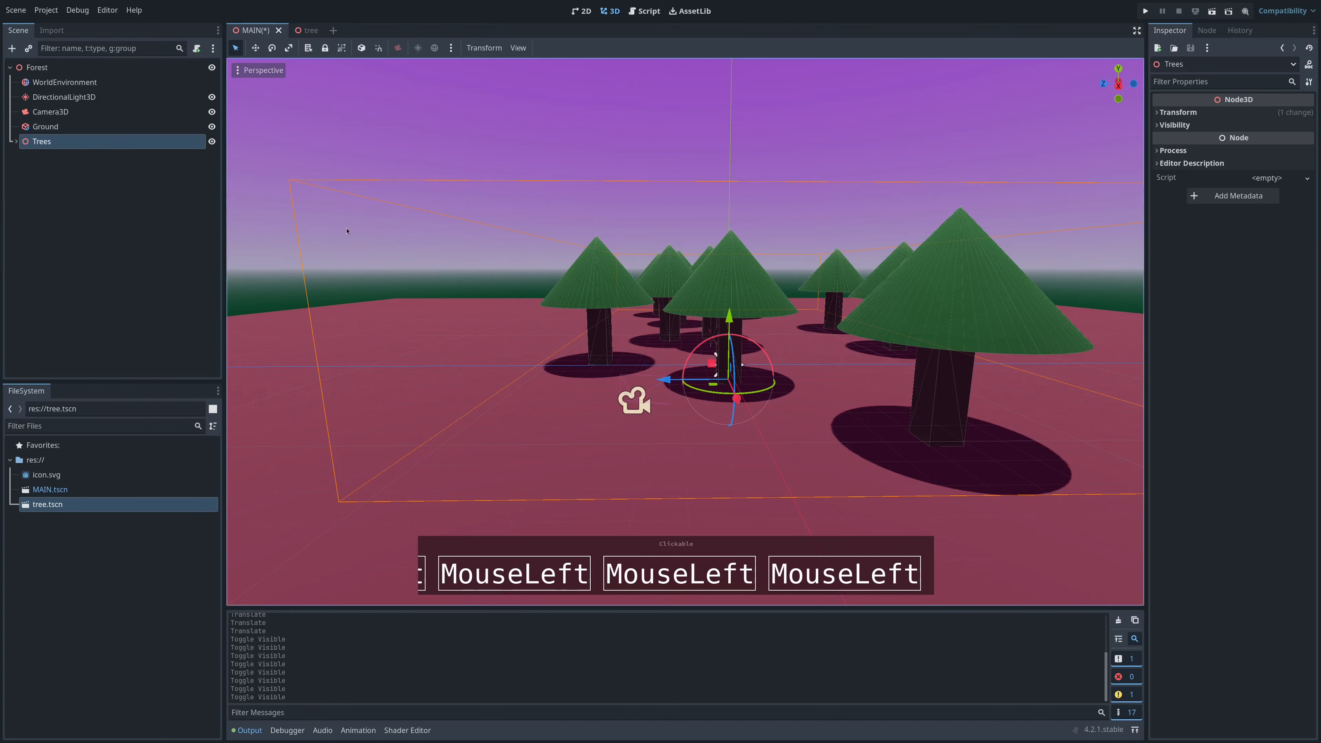
middle_click(500, 340)
mouse_move(499, 340)
middle_mouse_down()
mouse_move(563, 336)
mouse_move(522, 344)
middle_mouse_up()
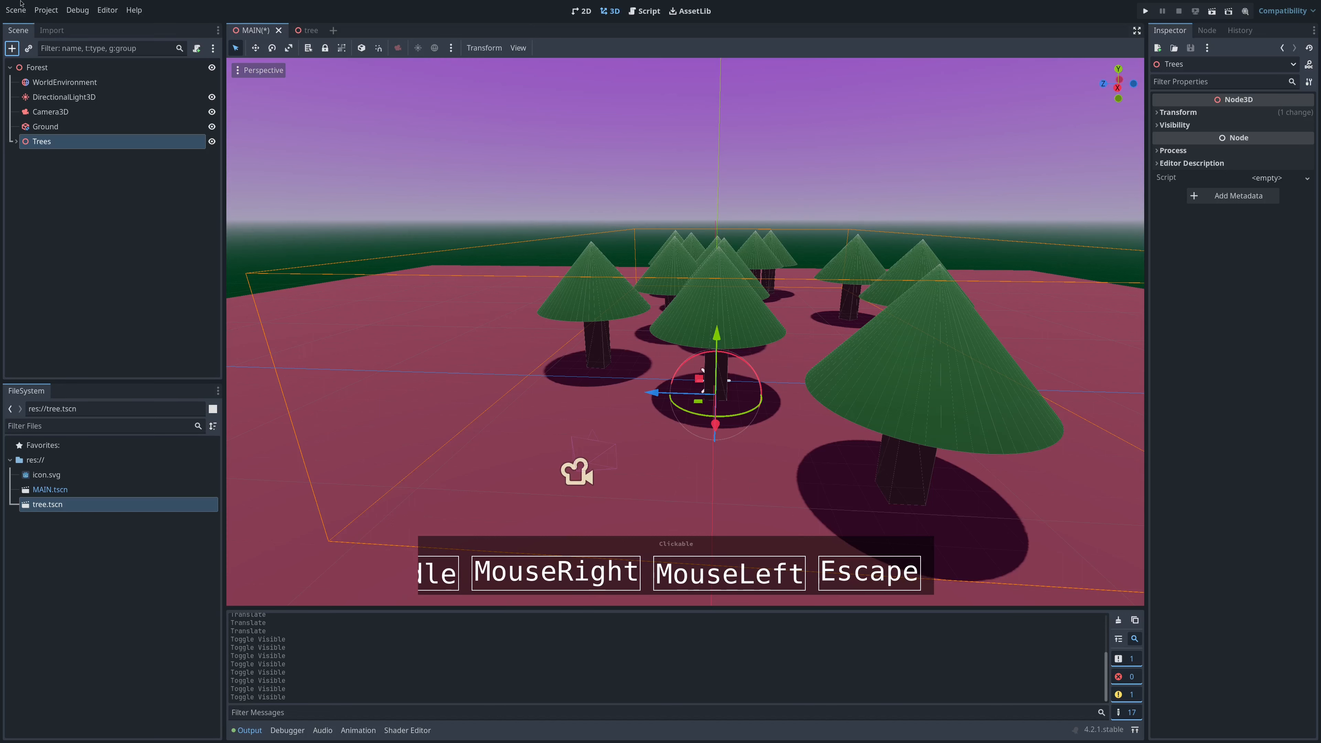
Create a new empty scene tab from the Scene menu.
left_click(15, 10)
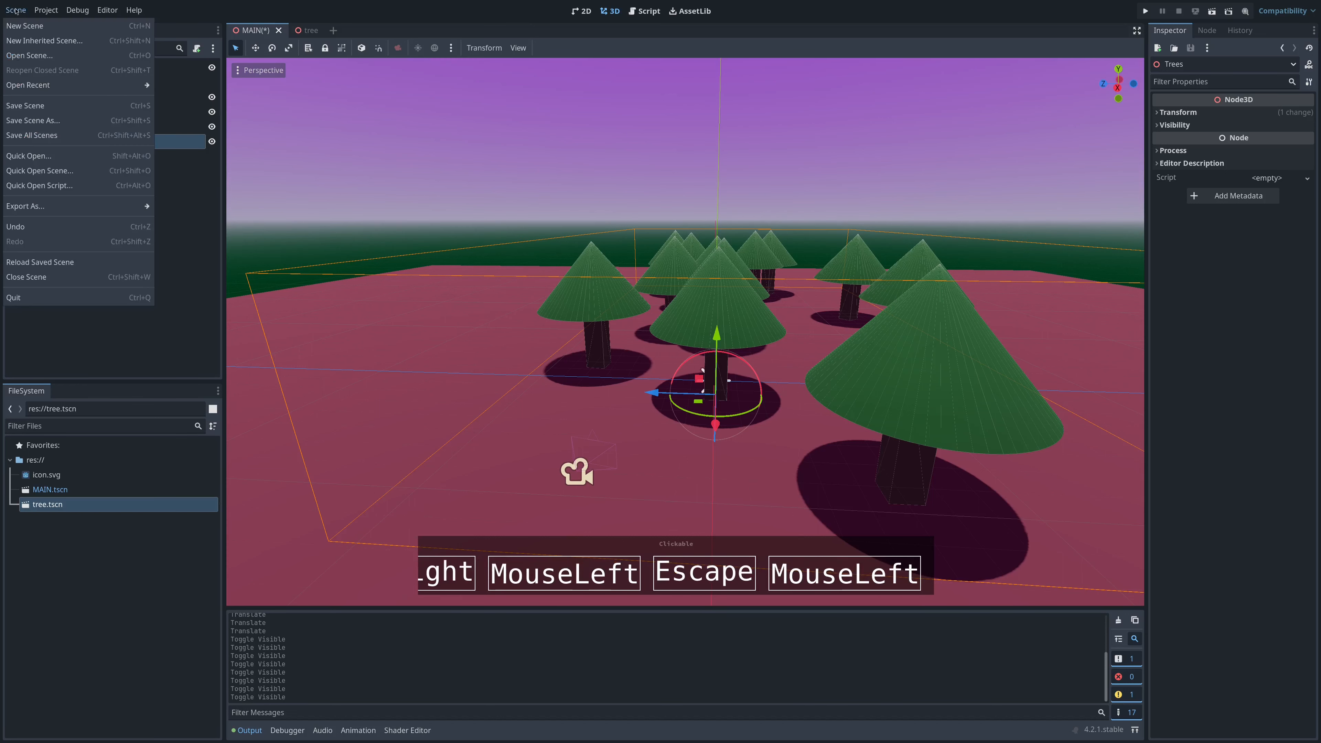
left_click(48, 27)
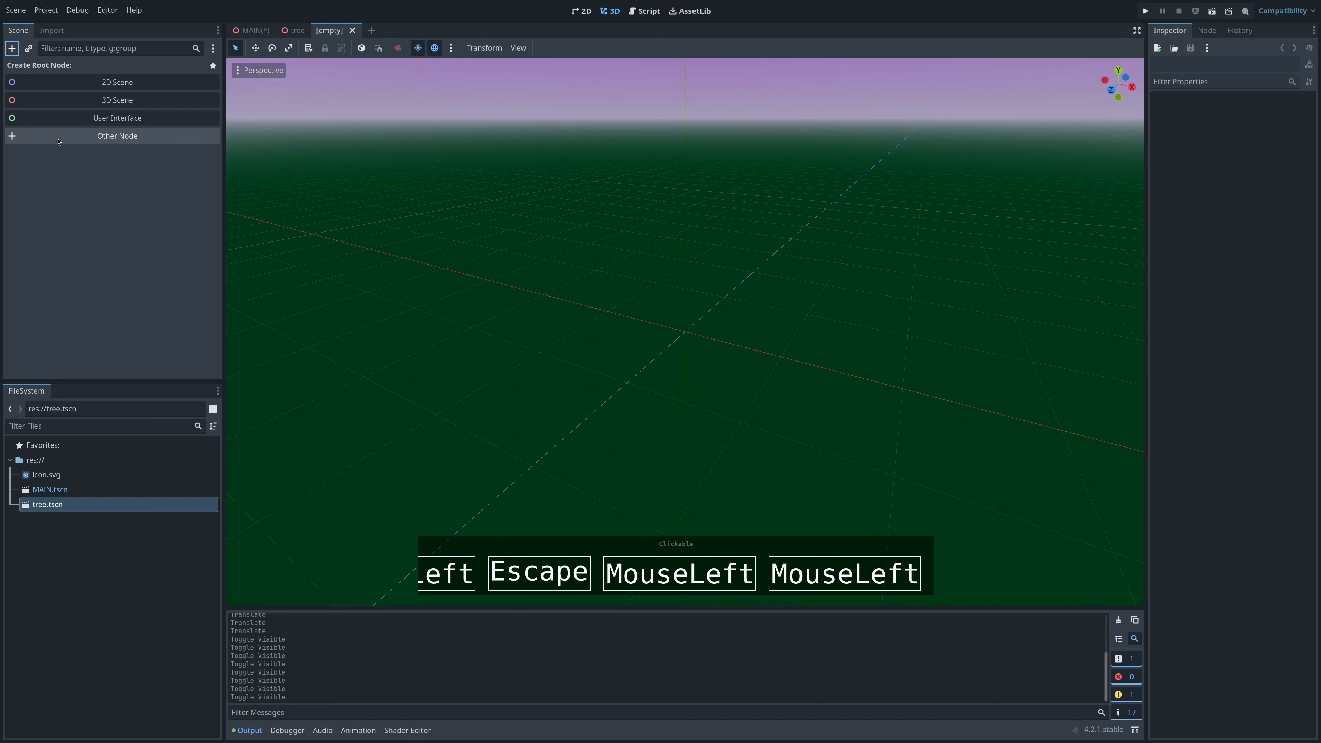
Make a CSGBox3D the new scene's root node, found by searching 'csg'.
left_click(86, 140)
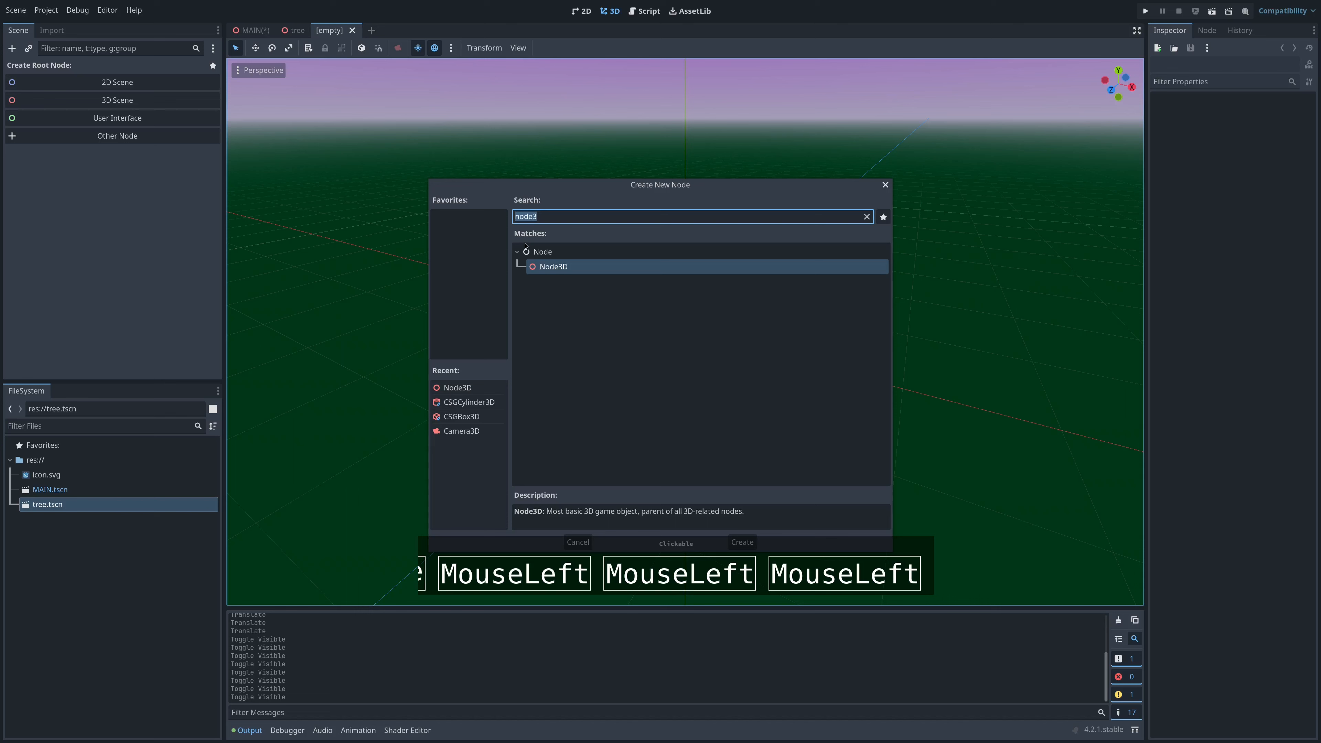
type("csg")
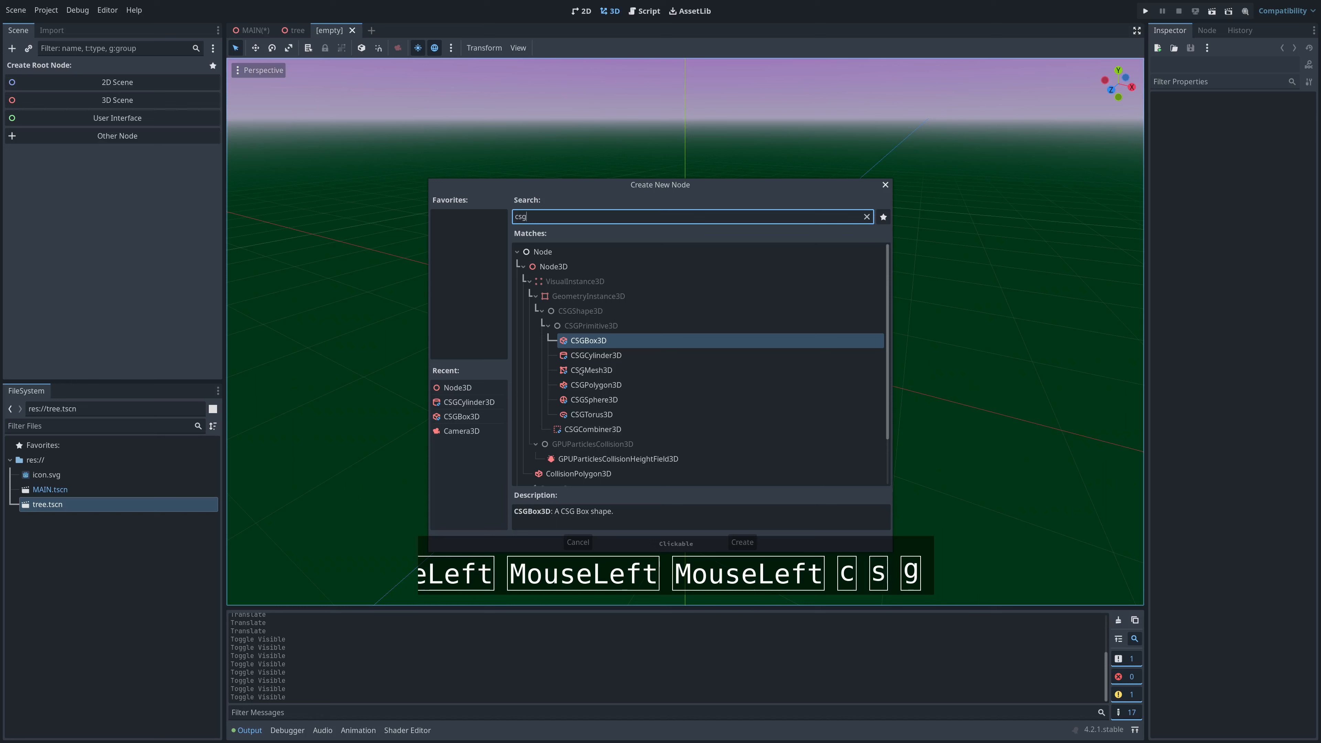
double_click(582, 341)
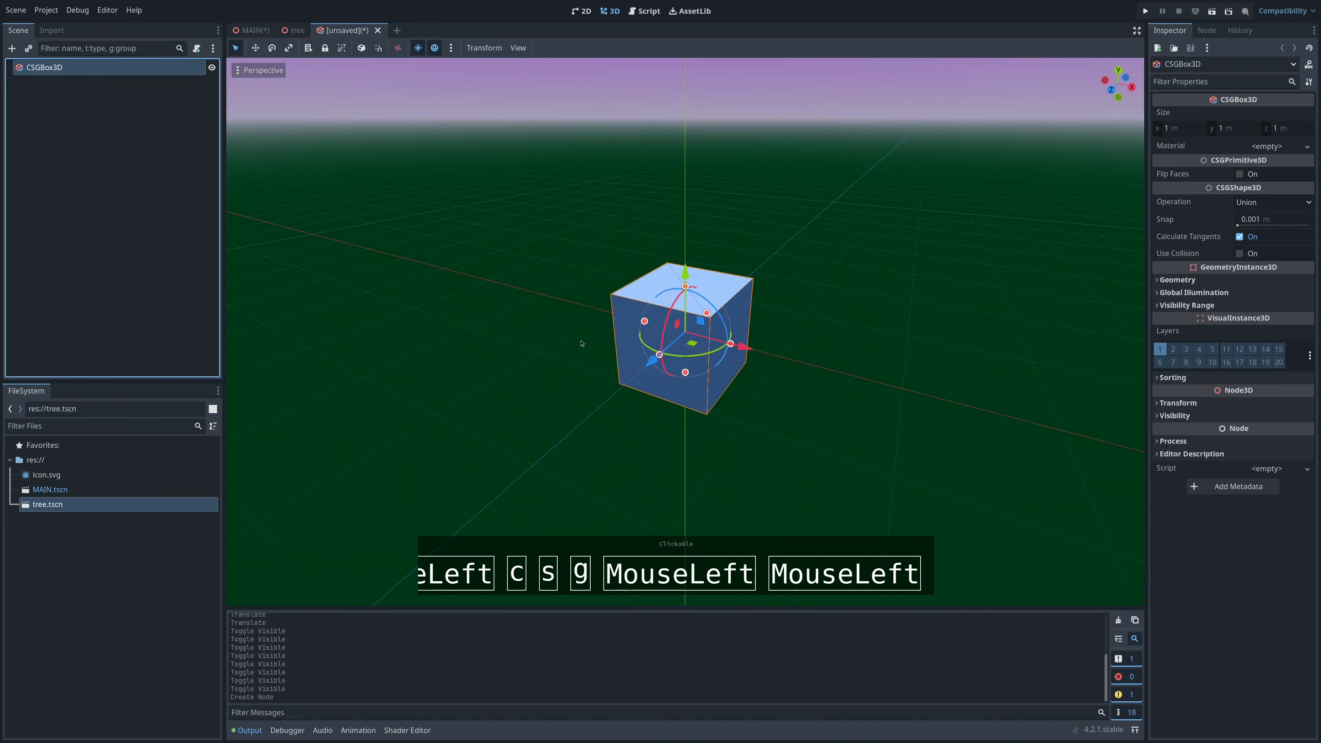
Rotate the cube around the view axis, snapping it to -45 degrees.
middle_click_drag(605, 323, 696, 418)
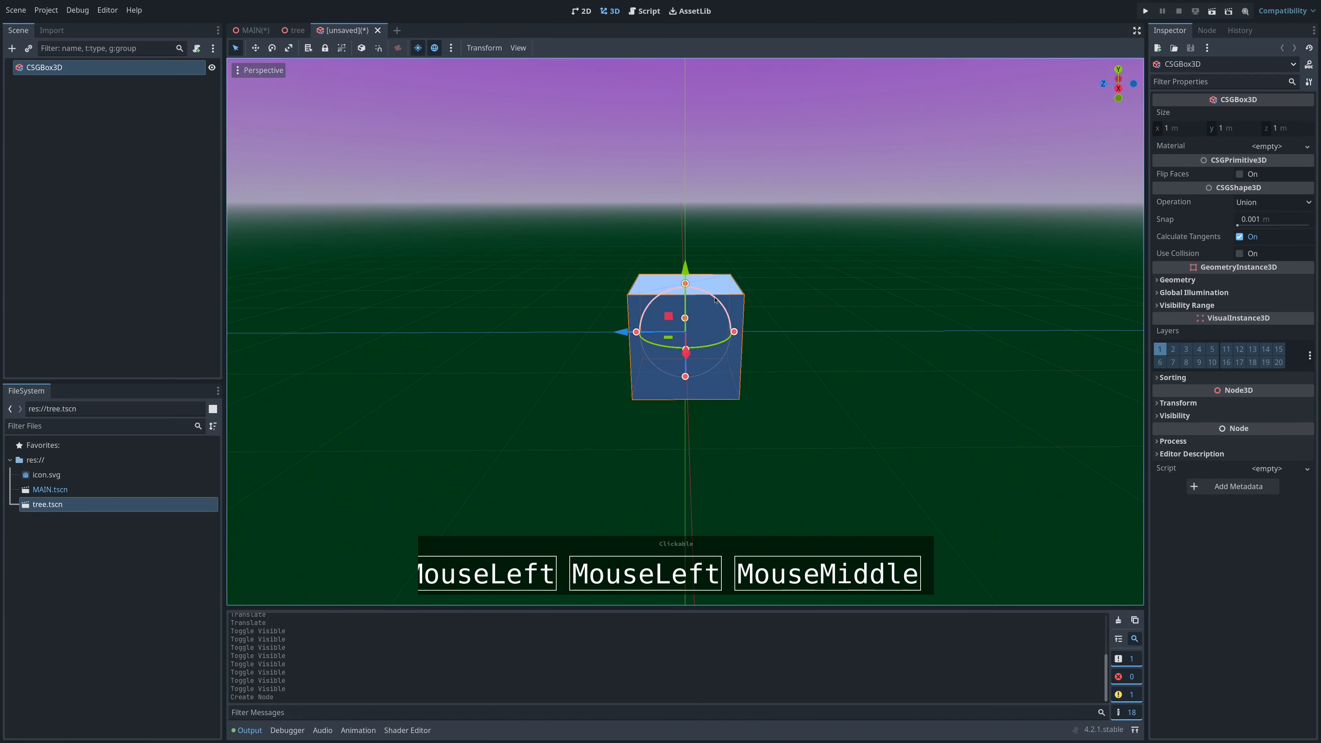
left_click_drag(718, 291, 743, 329)
key("Caps_Lock")
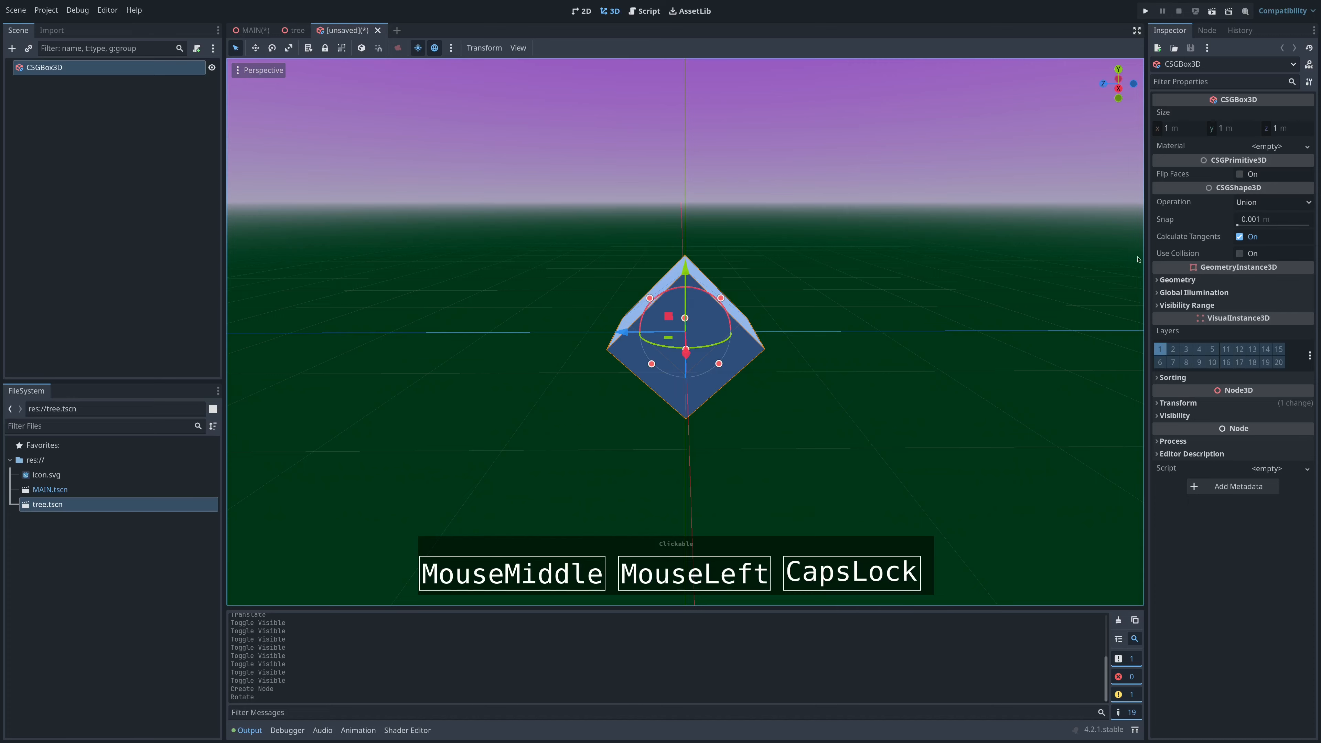
middle_click_drag(1137, 259, 941, 447)
Assign a new StandardMaterial3D to the box and expand its Albedo settings.
left_click(1293, 151)
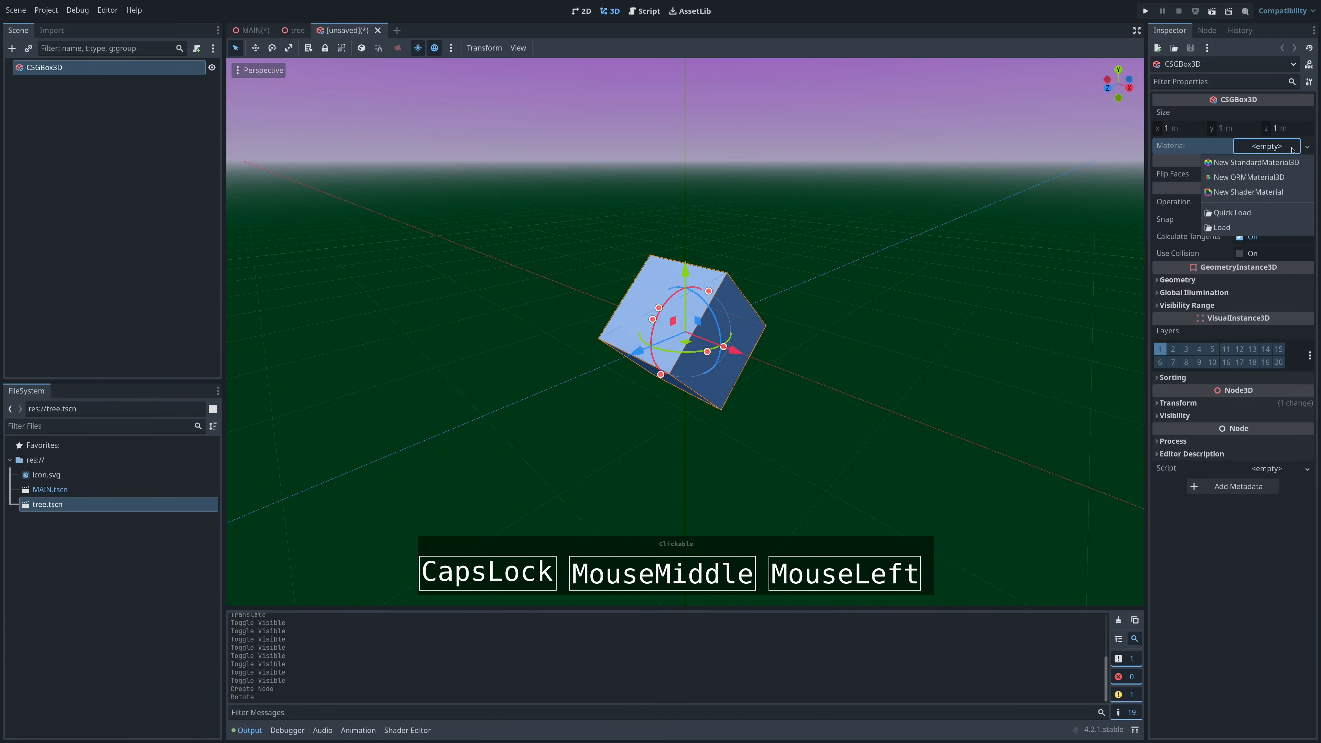
left_click(1275, 162)
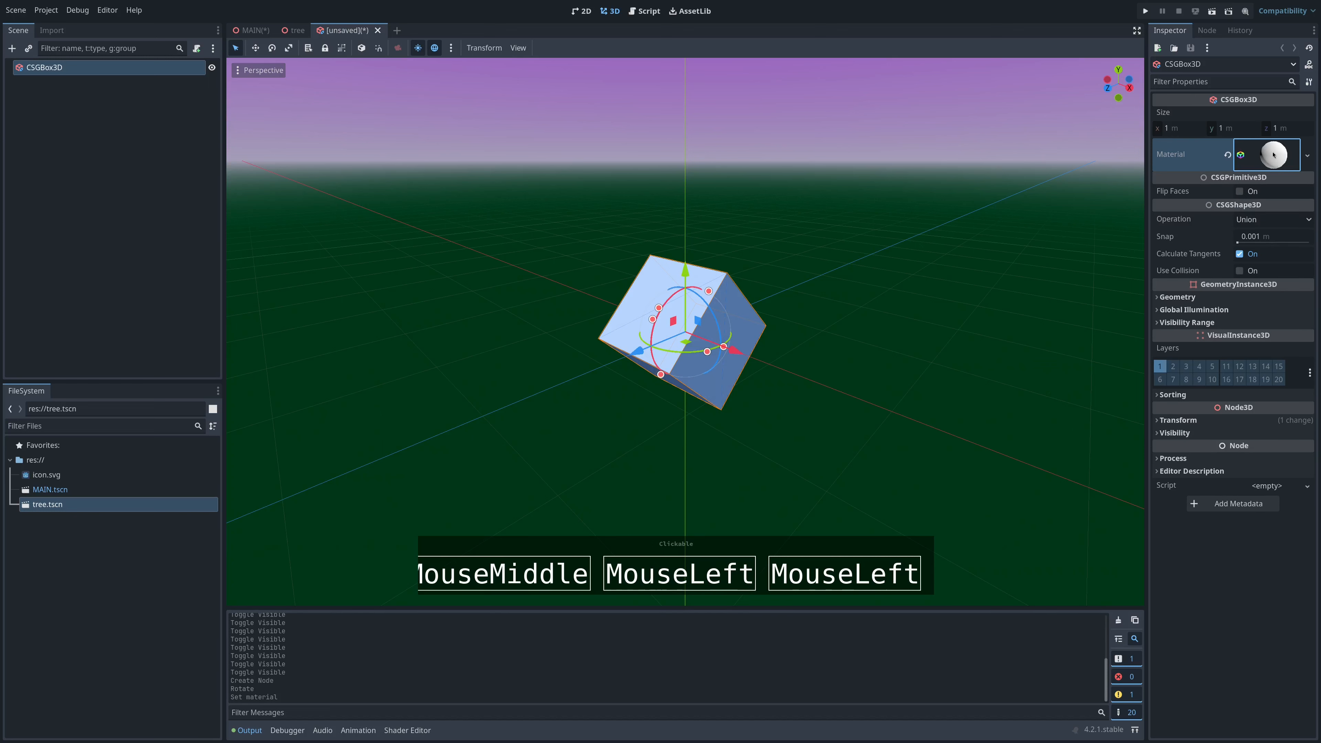
left_click(1272, 154)
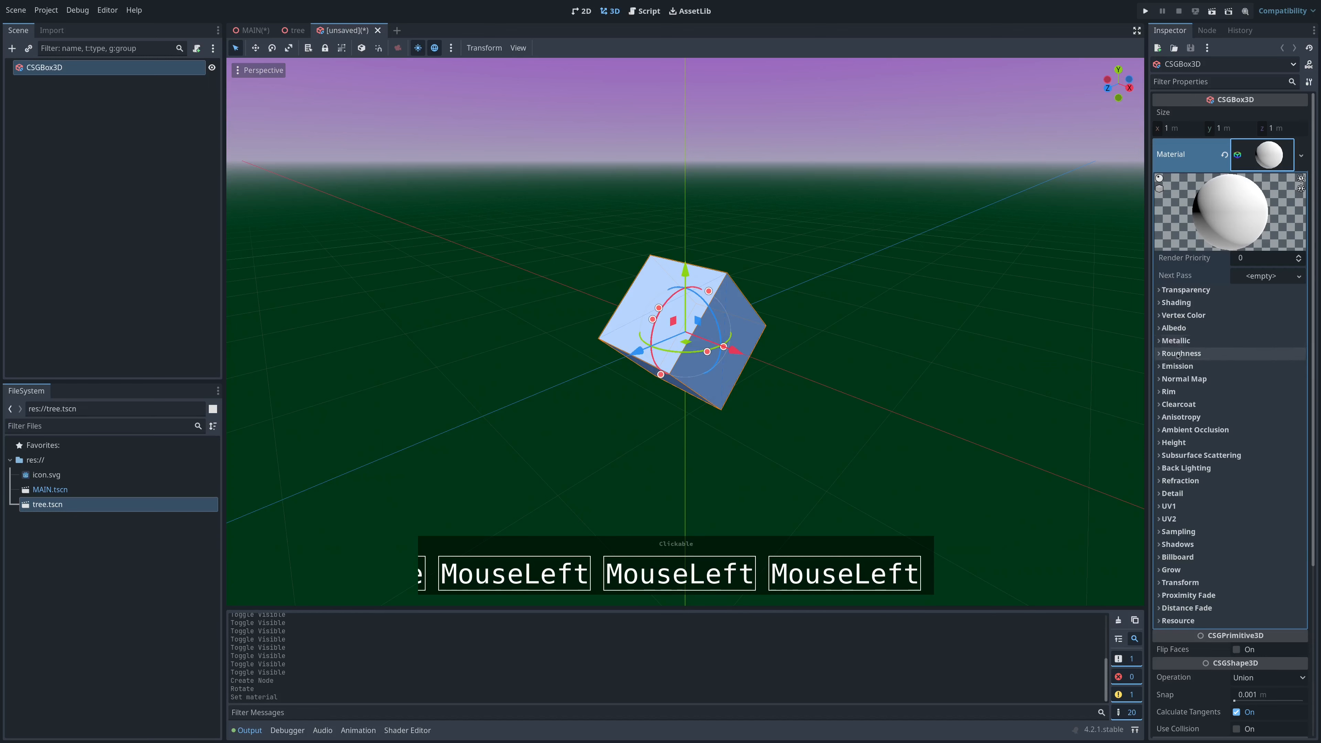
left_click(1165, 328)
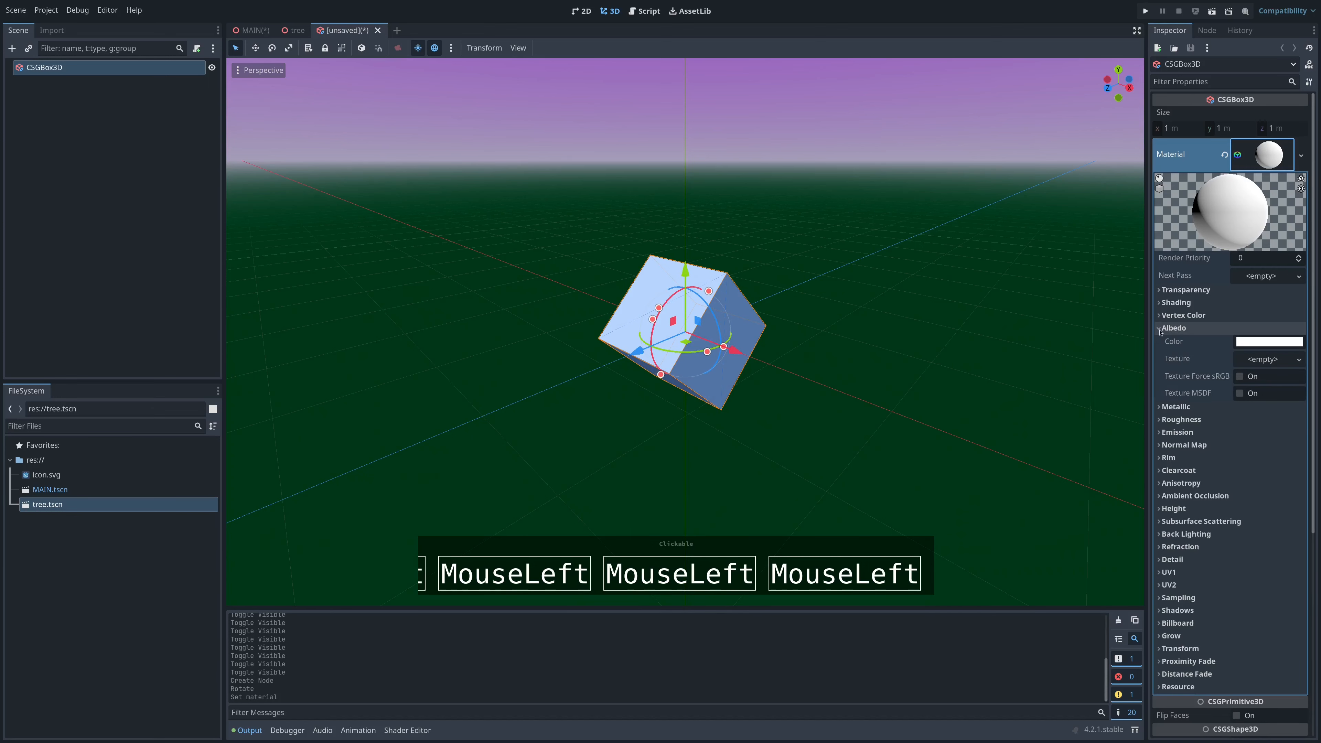
Set the albedo colour to a muted slate blue, 415160, and reselect the CSGBox3D.
left_click(1266, 342)
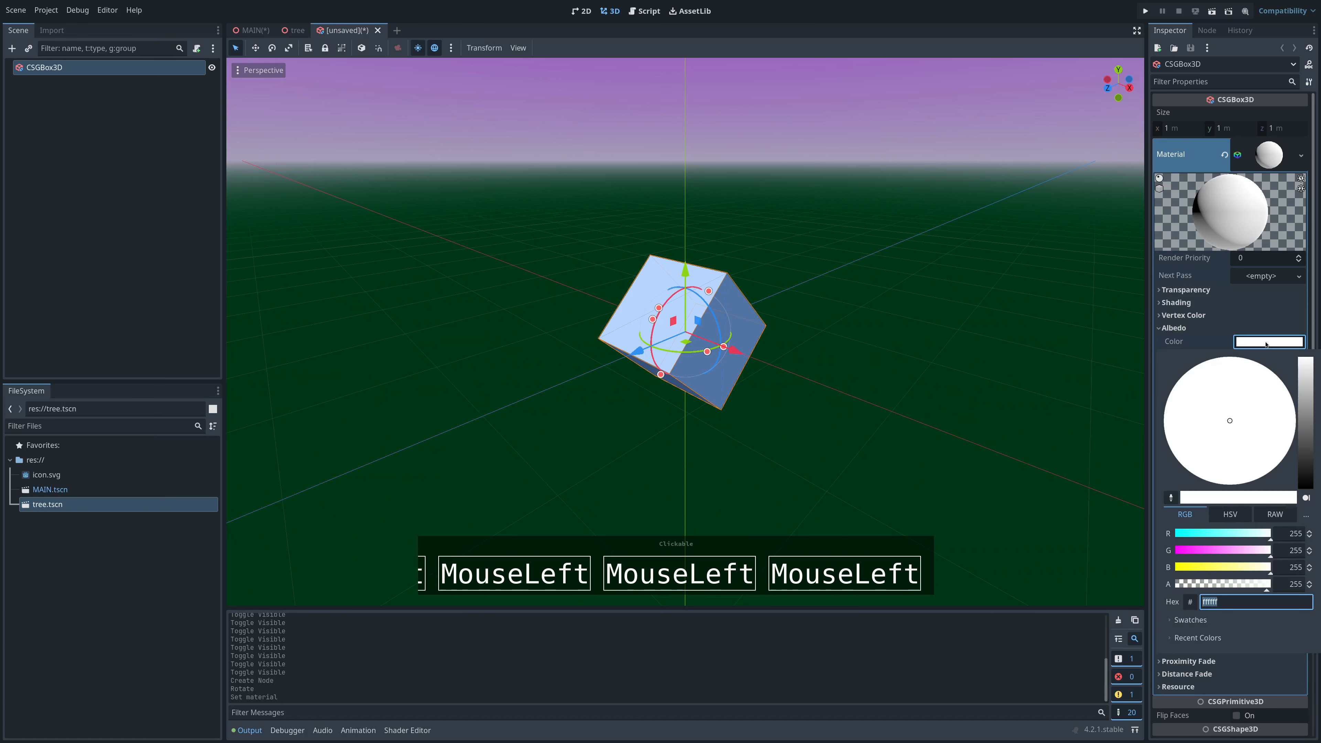
left_click(1215, 550)
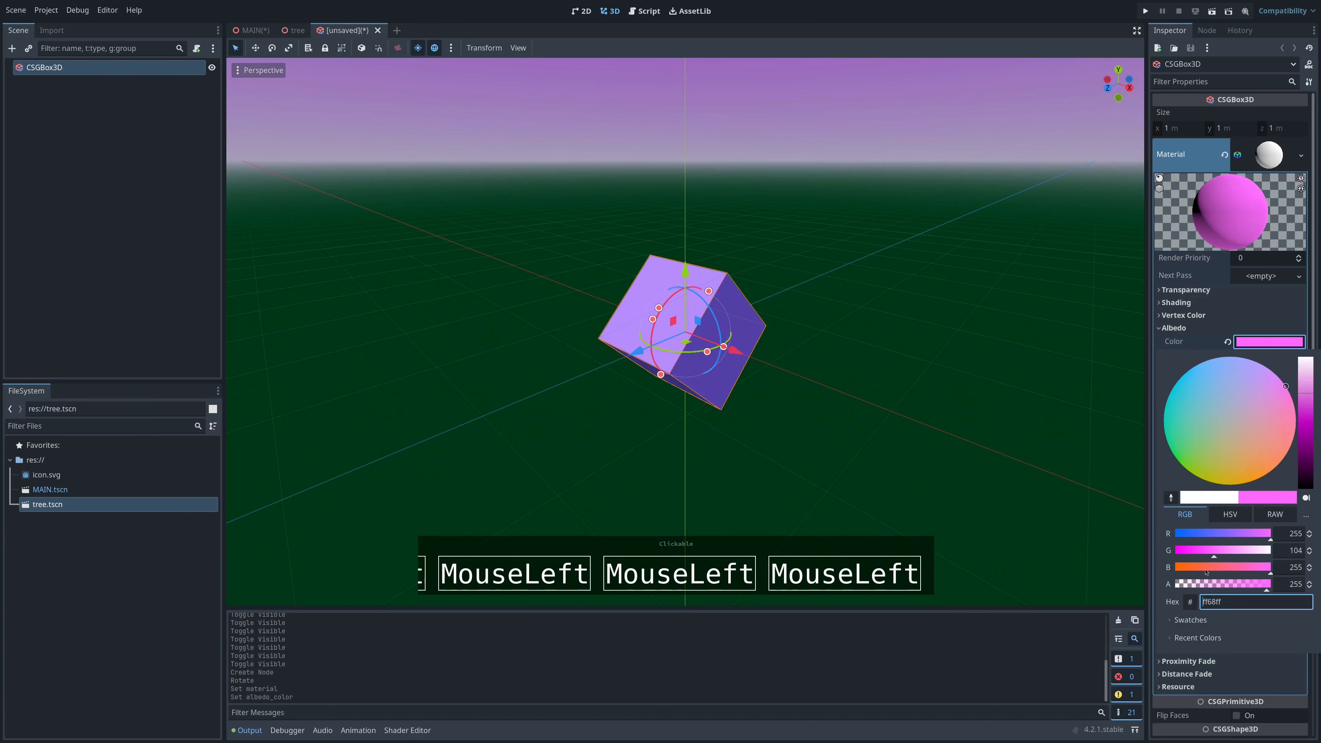
left_click(1205, 567)
left_click(1194, 533)
left_click_drag(1301, 438, 1302, 453)
mouse_move(1192, 423)
left_mouse_down()
mouse_move(1188, 397)
mouse_move(1232, 379)
mouse_move(1233, 420)
left_mouse_up()
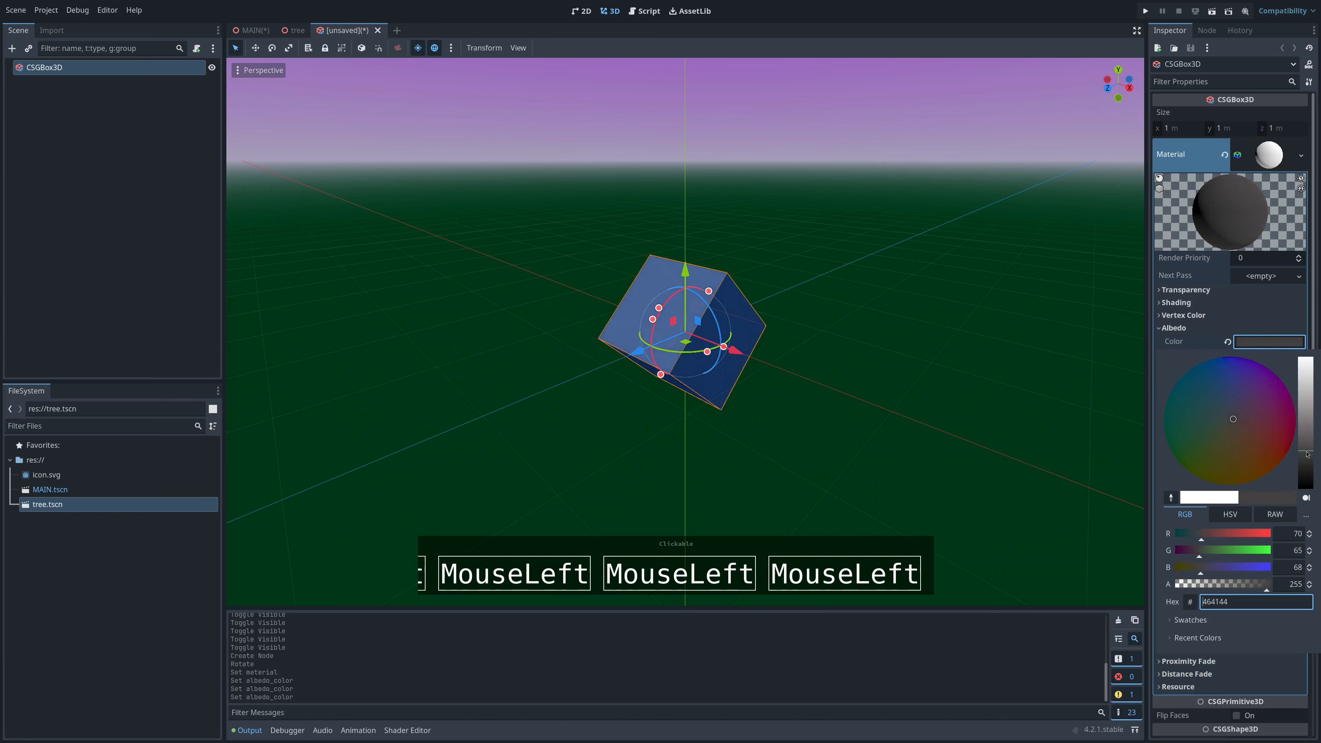
left_click_drag(1306, 453, 1304, 446)
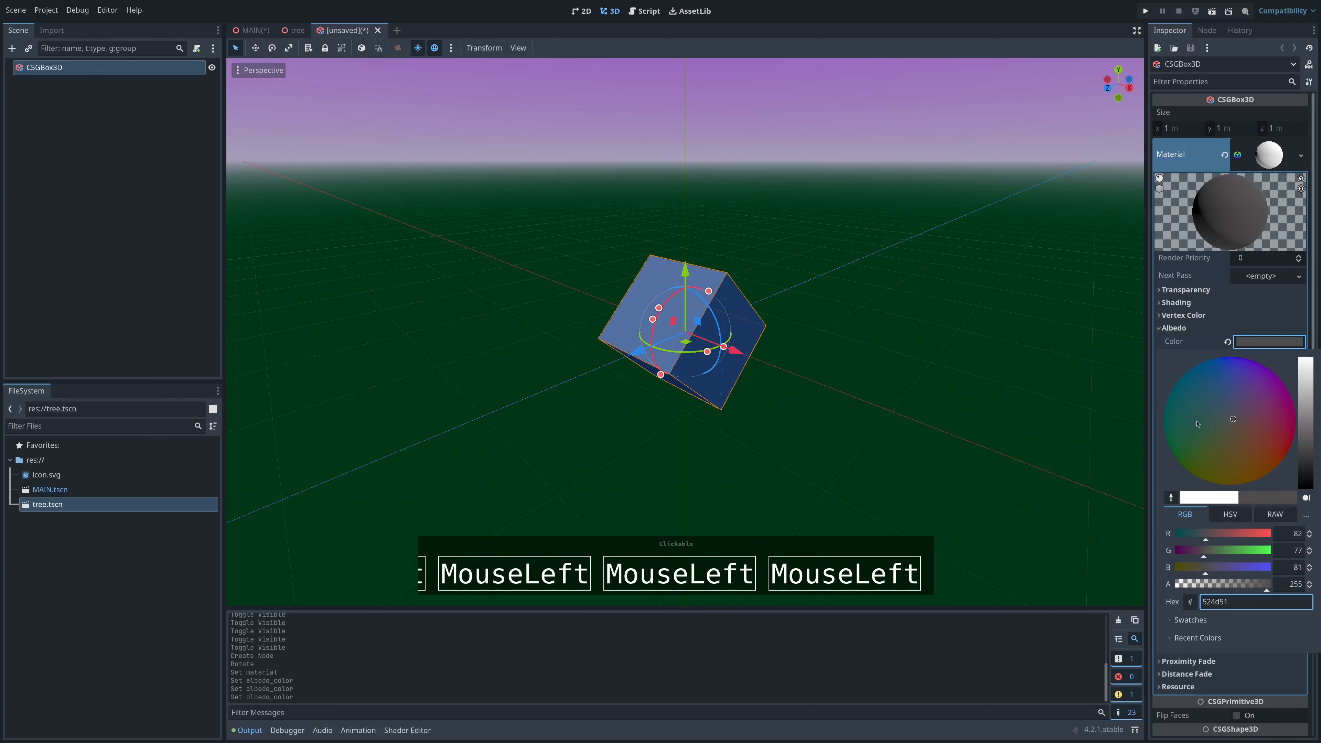
left_click(1224, 409)
left_click(910, 375)
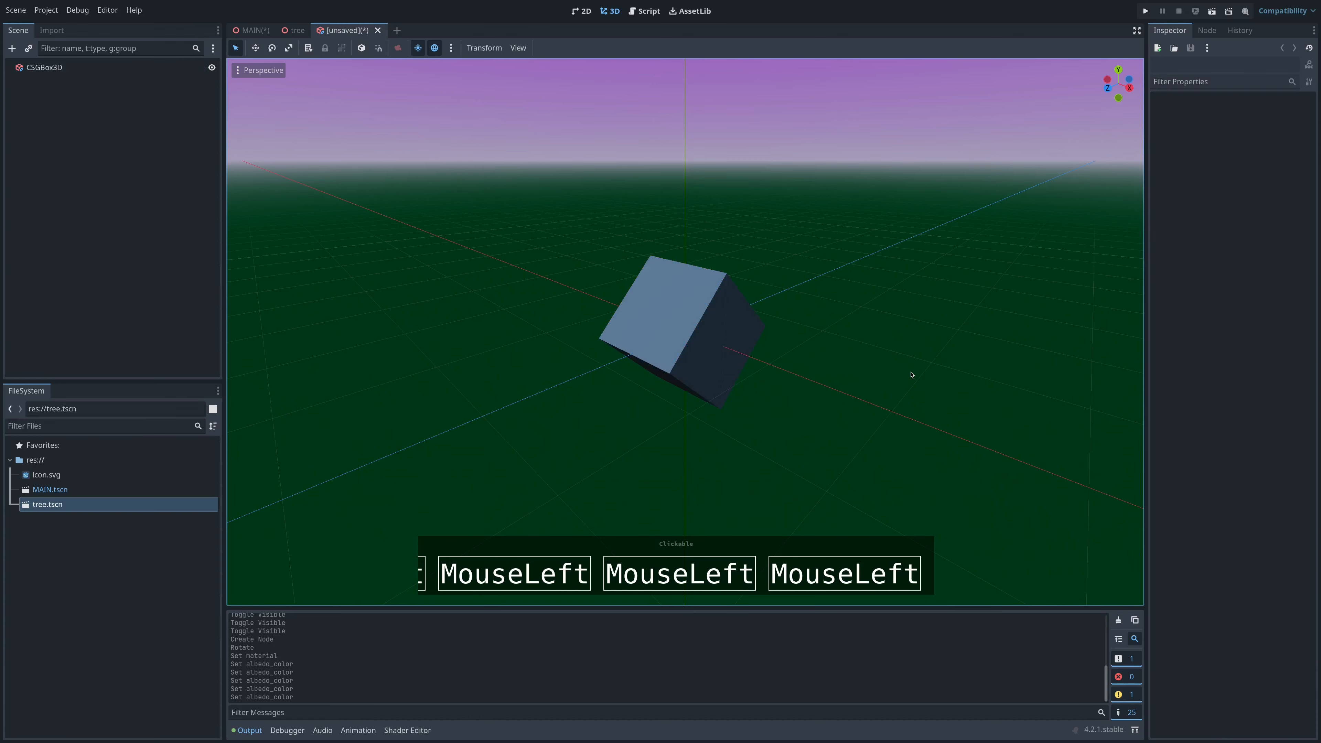
middle_click_drag(908, 374, 692, 382)
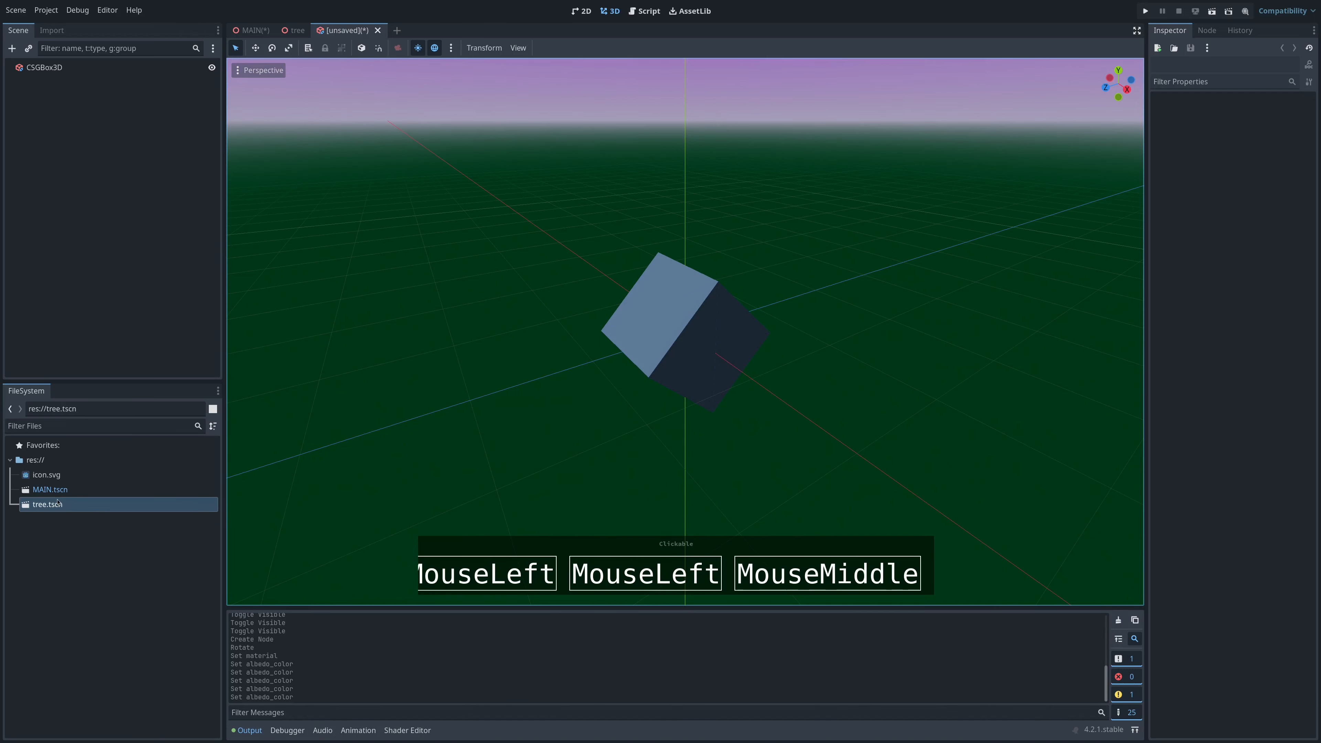
left_click(72, 68)
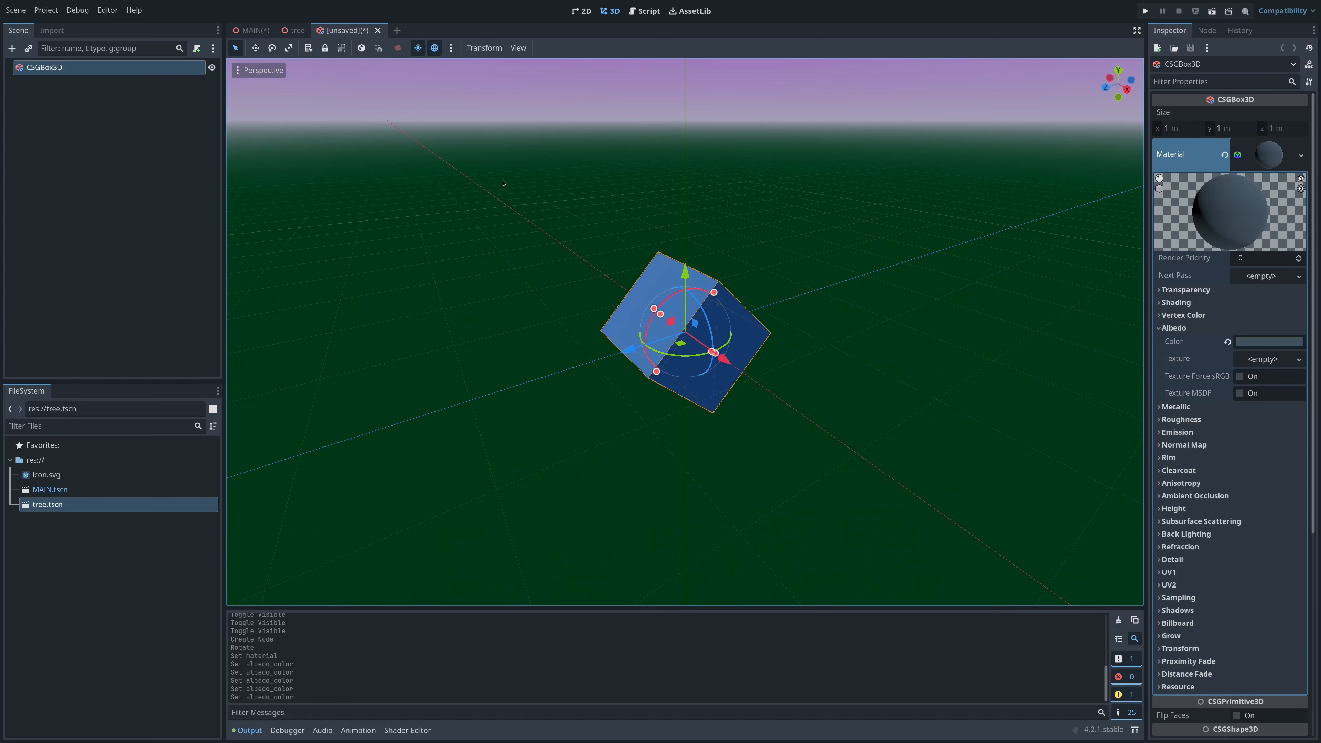
In Firefox, search Google for 'rock png texture'.
key("super")
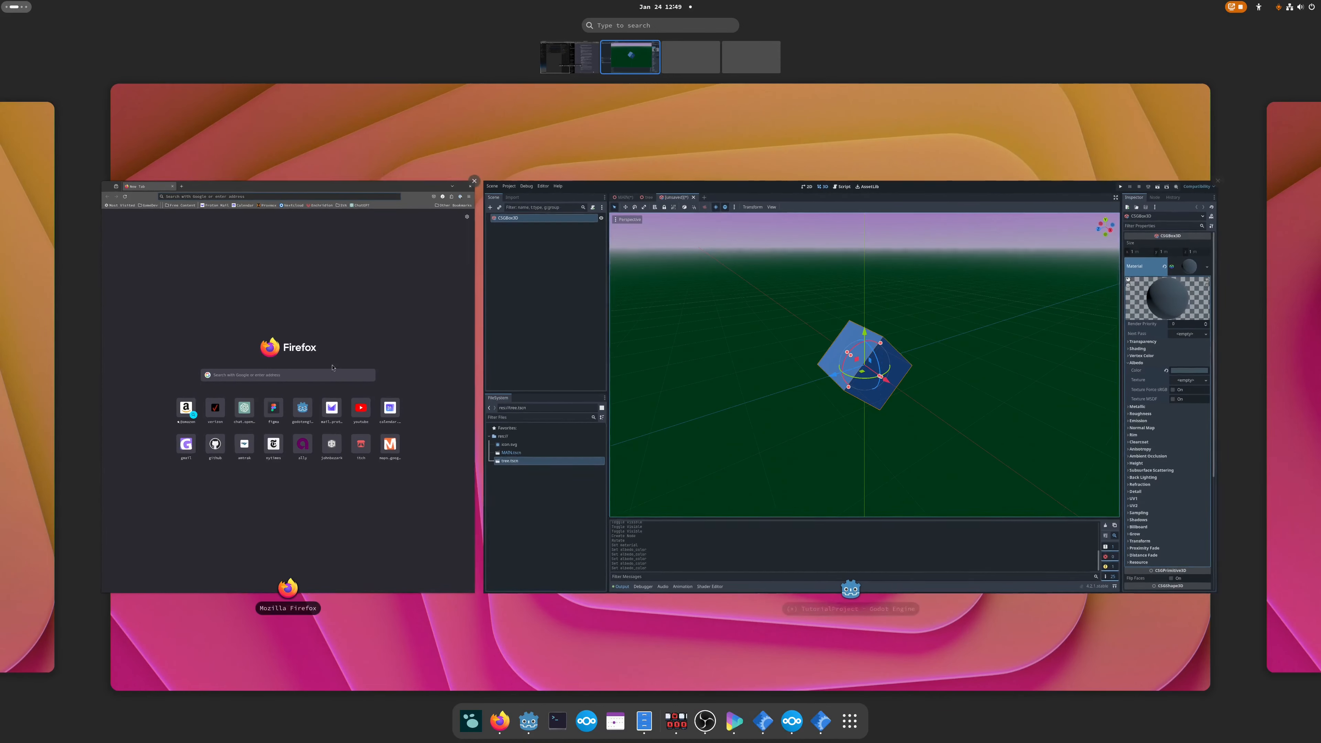
left_click(315, 260)
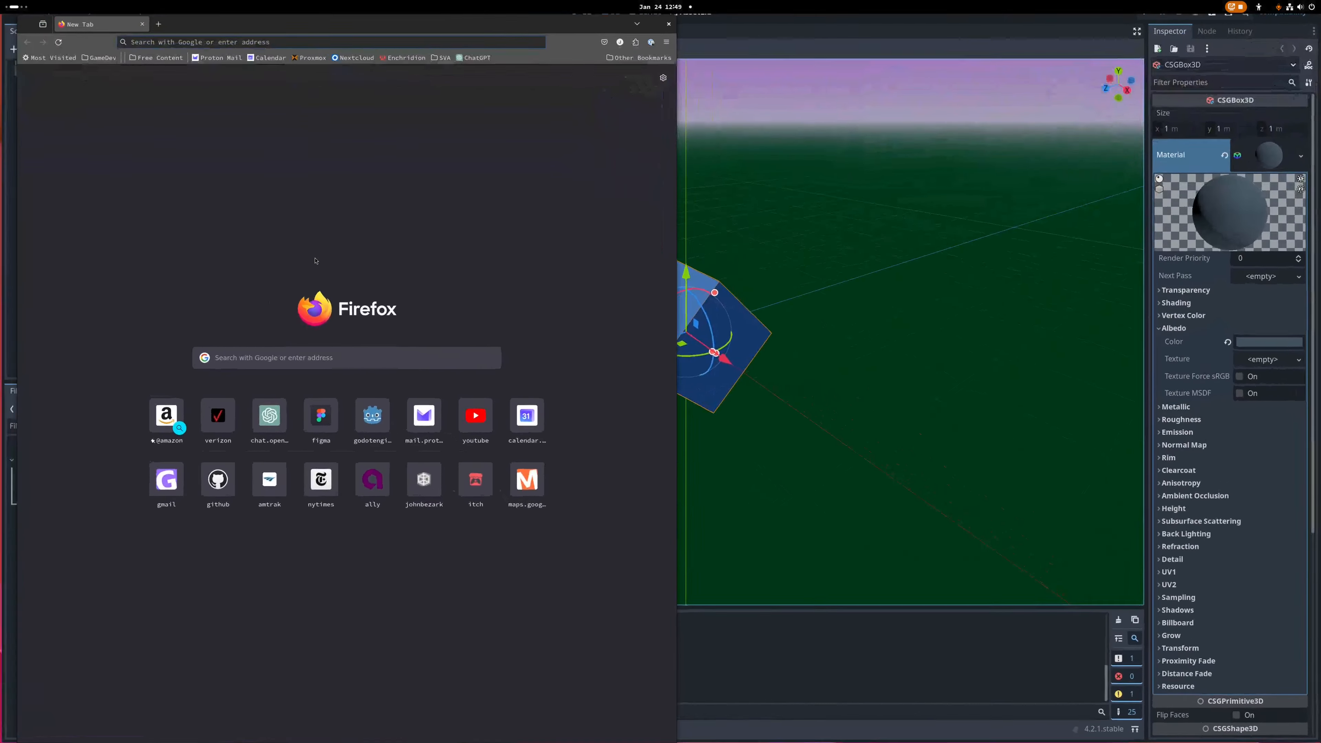
left_click(189, 41)
type("rock ")
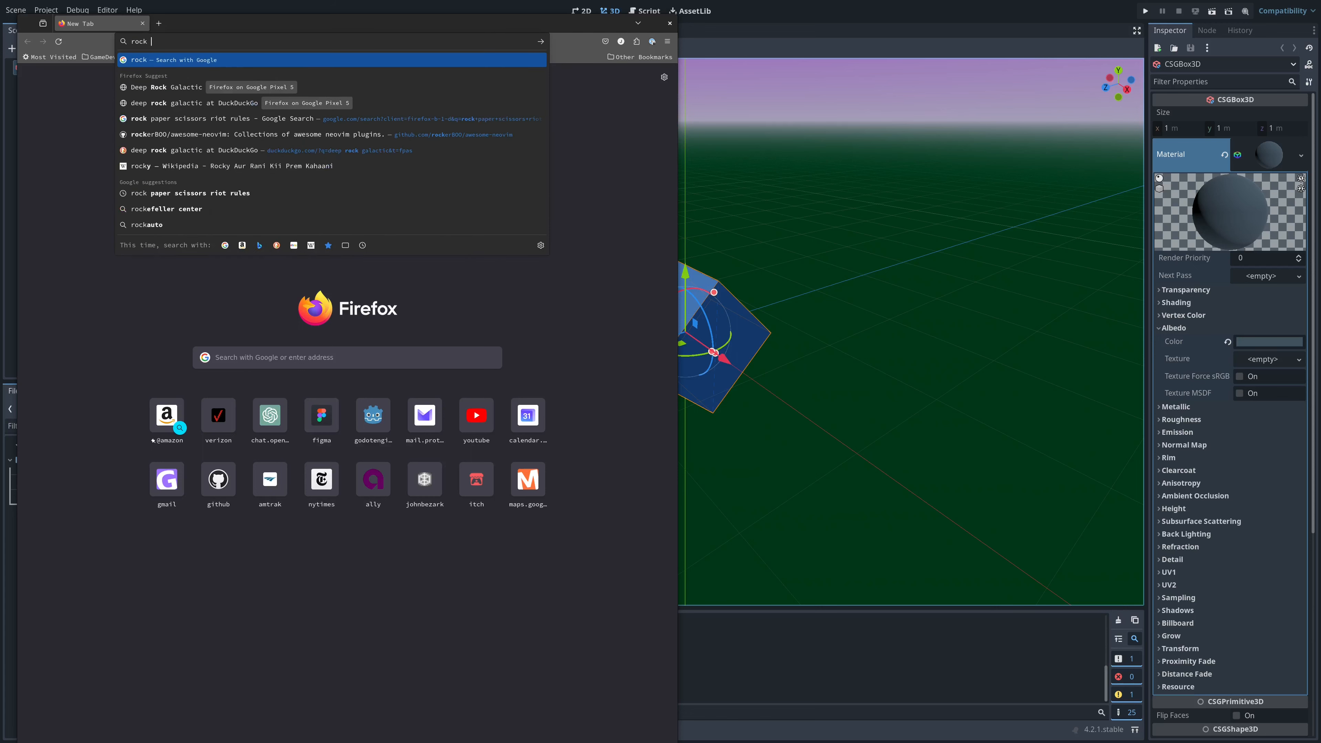
type("png t")
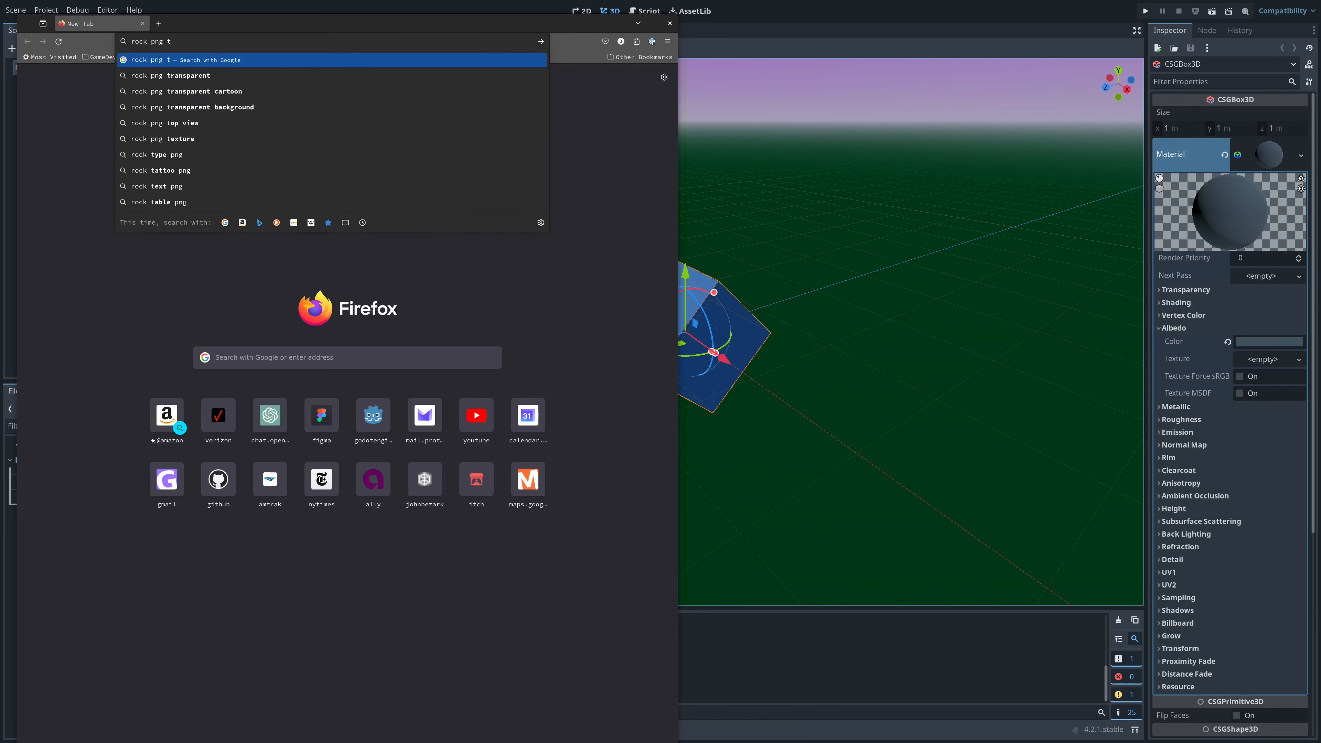
type("exture")
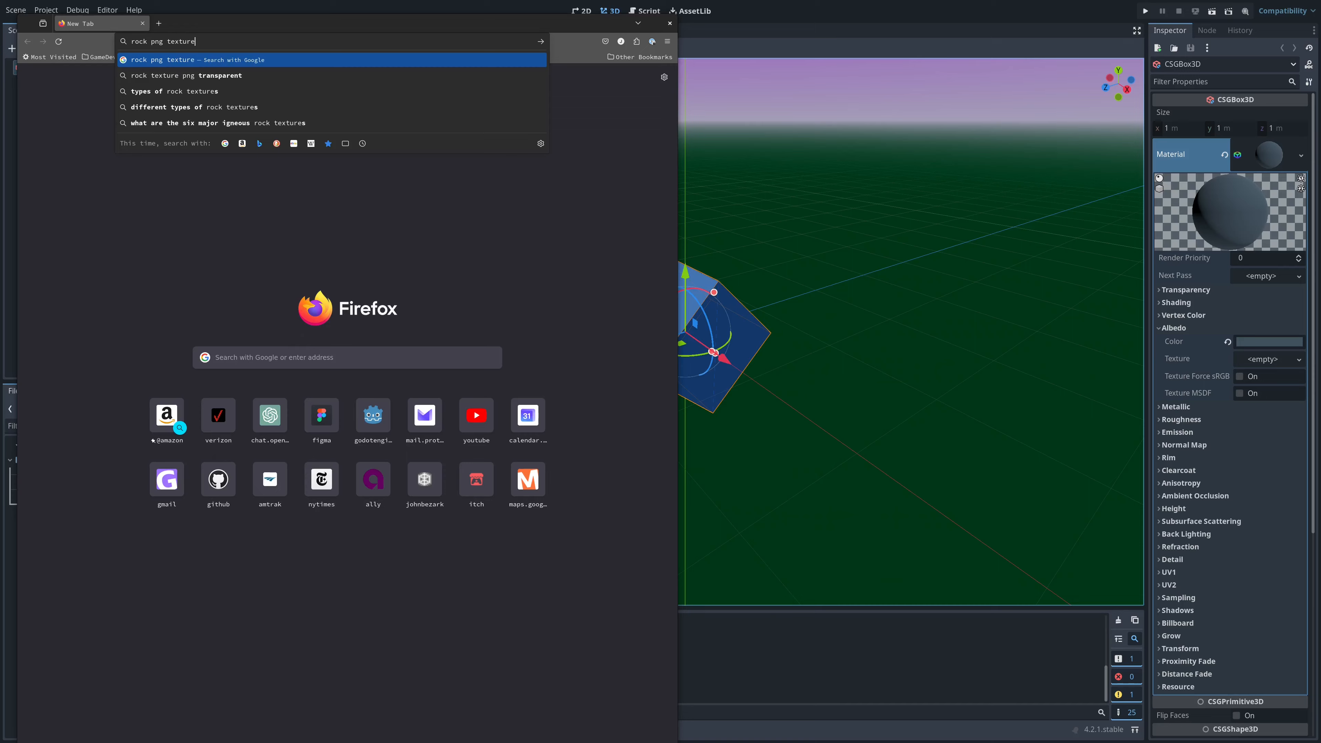
key("Return")
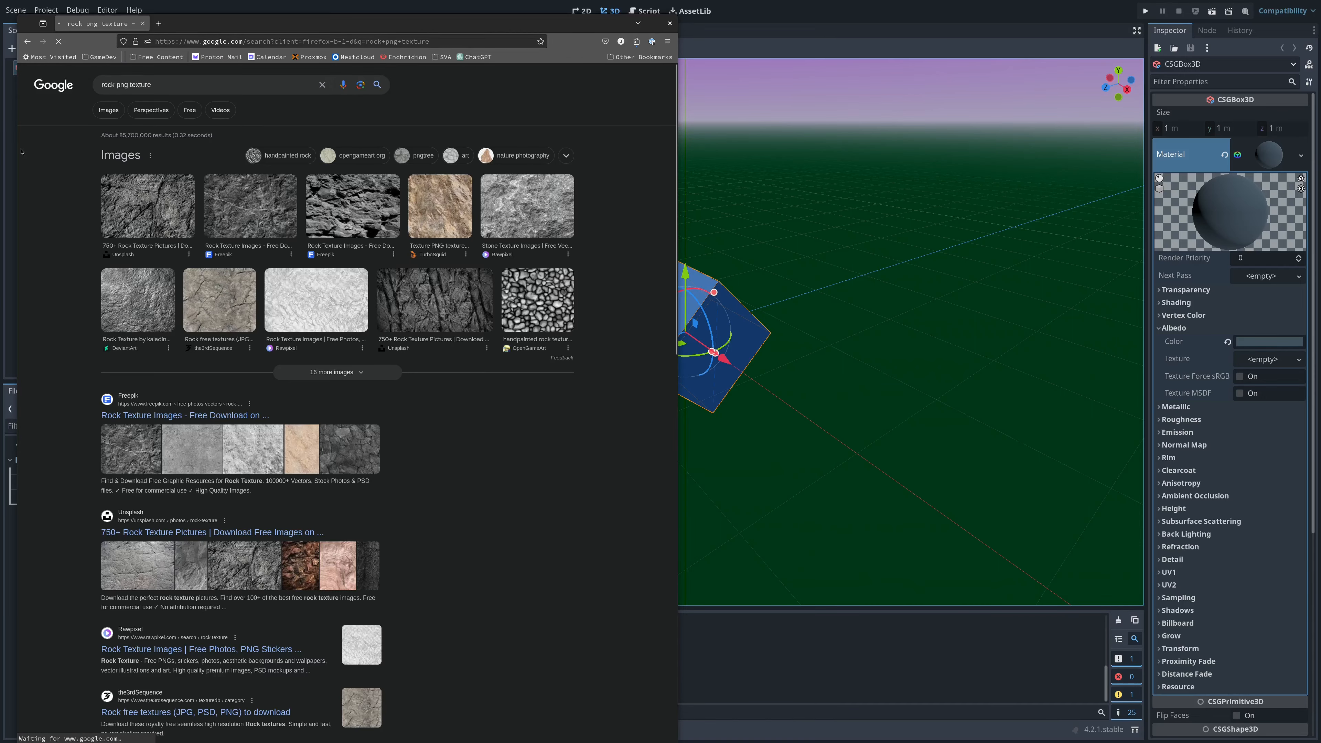
Copy the first rock texture from the image results, then return to Godot.
left_click(108, 114)
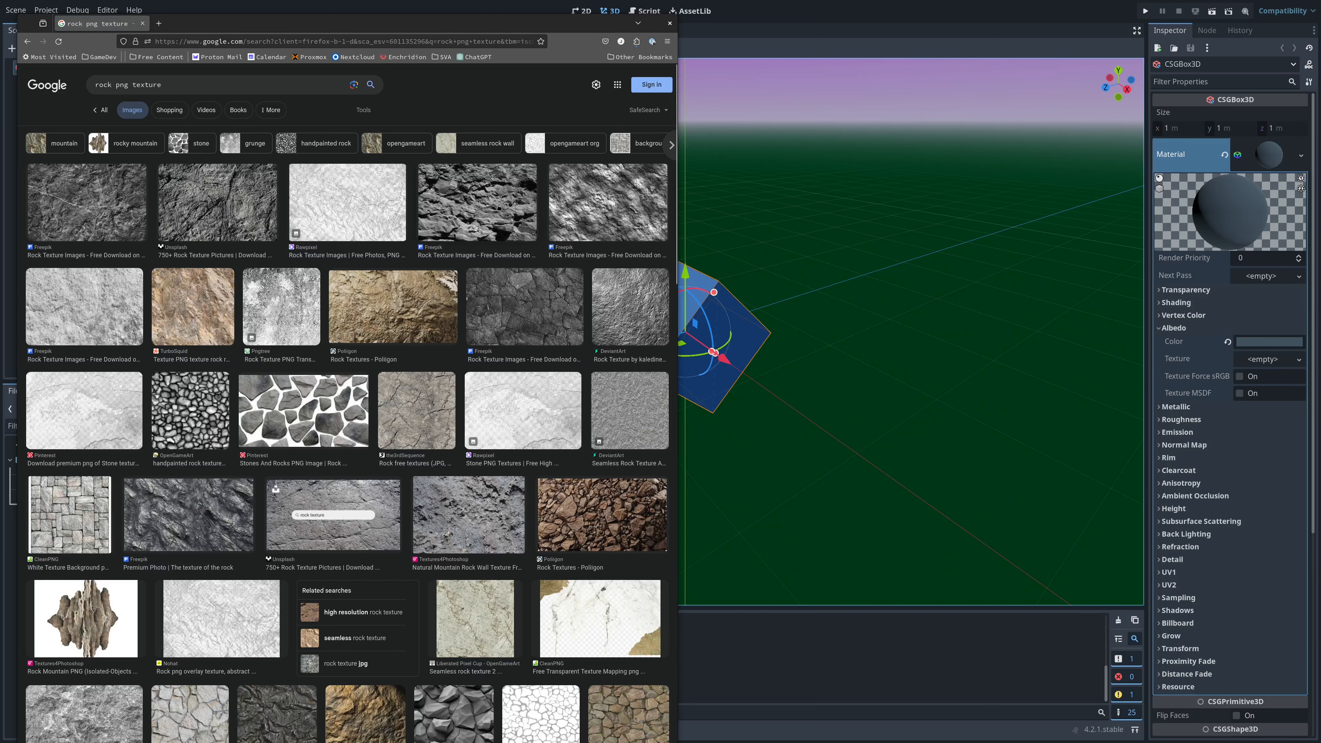
left_click(106, 203)
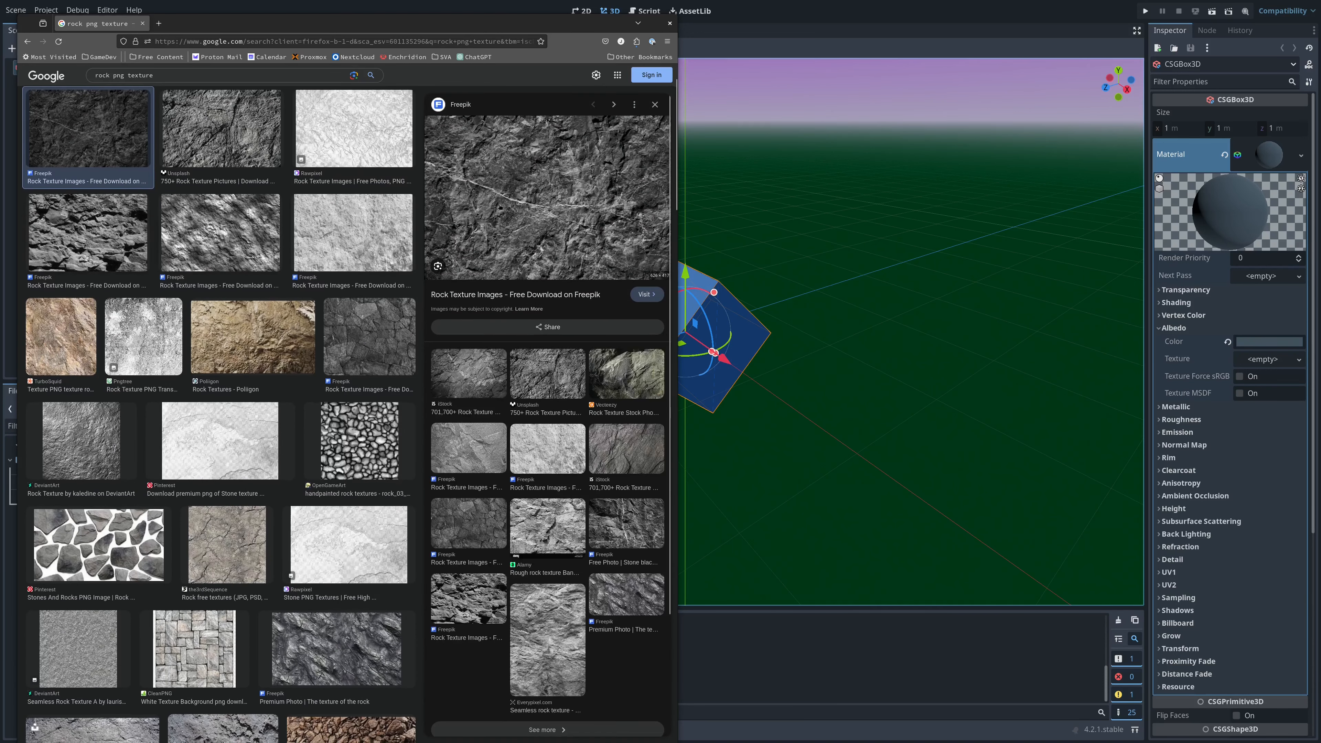
right_click(545, 201)
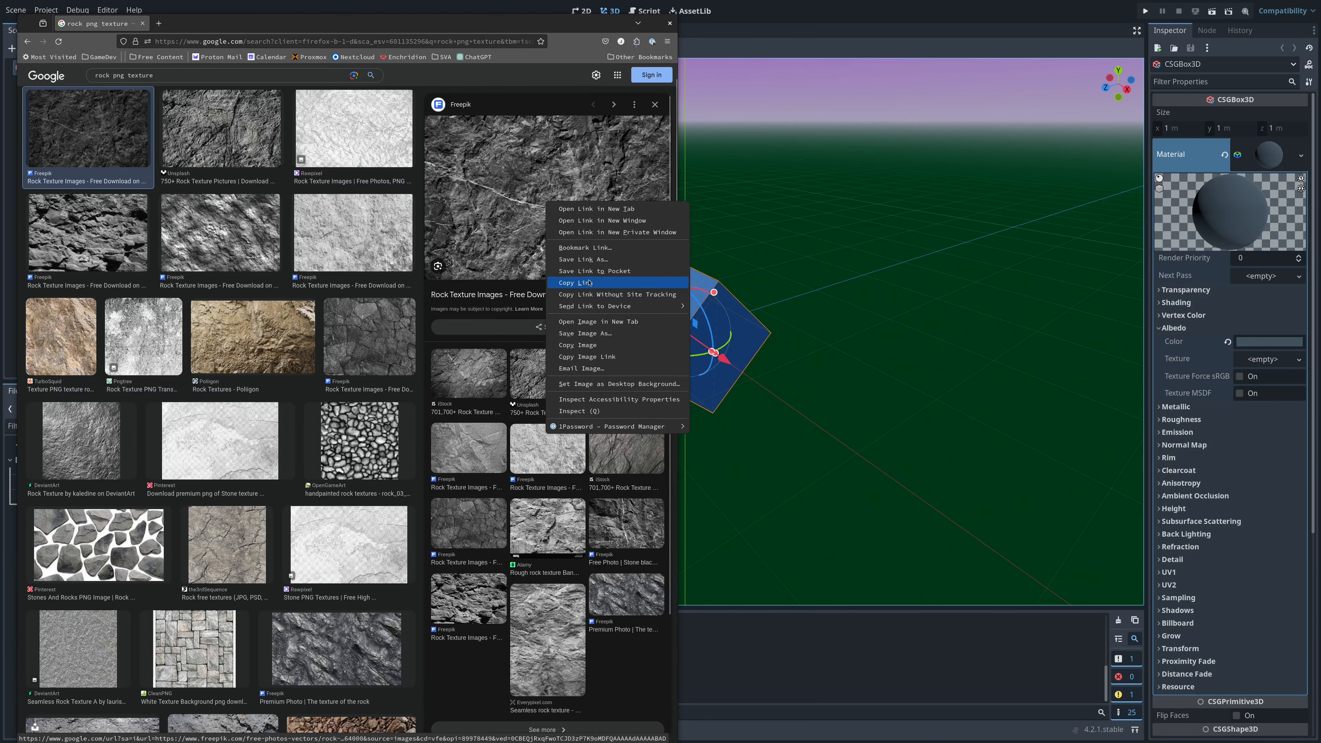
left_click(578, 346)
left_click(856, 238)
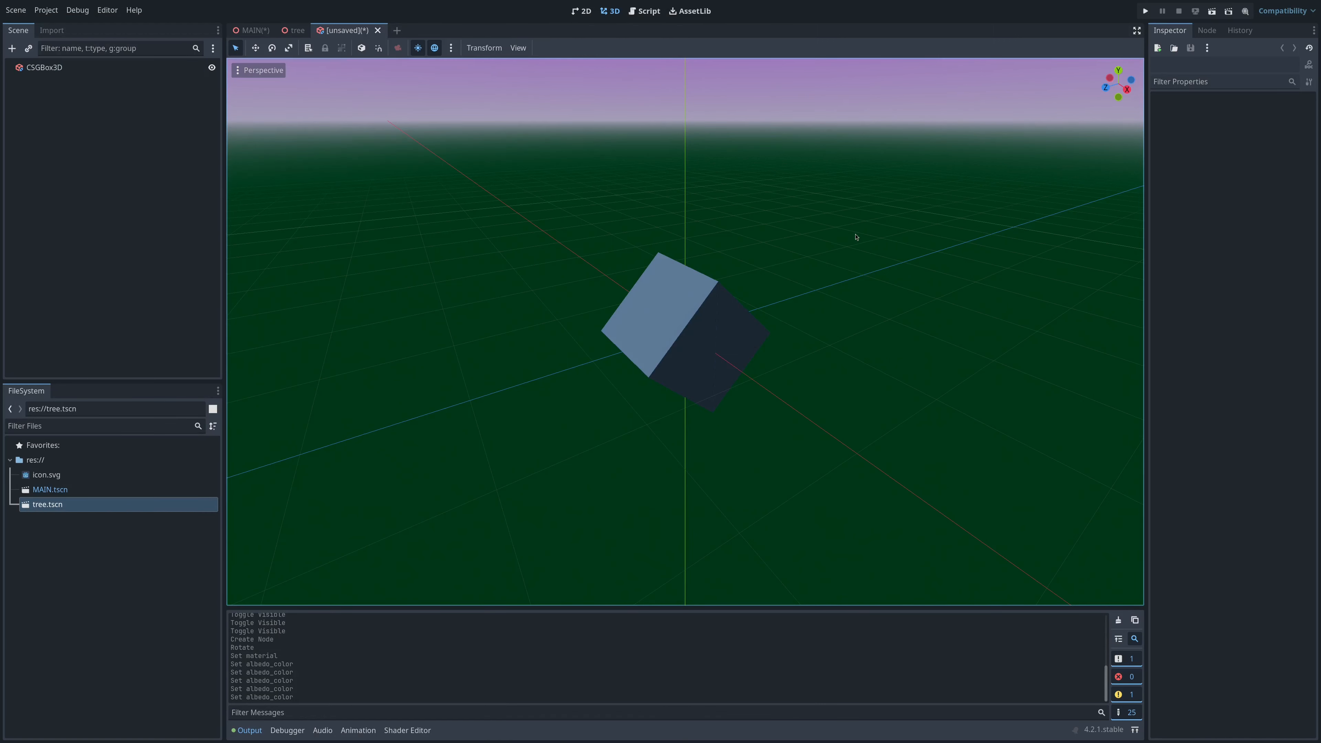
Paste the rock image into the GodotTutorial project folder in Files and rename it rock.png.
right_click(63, 567)
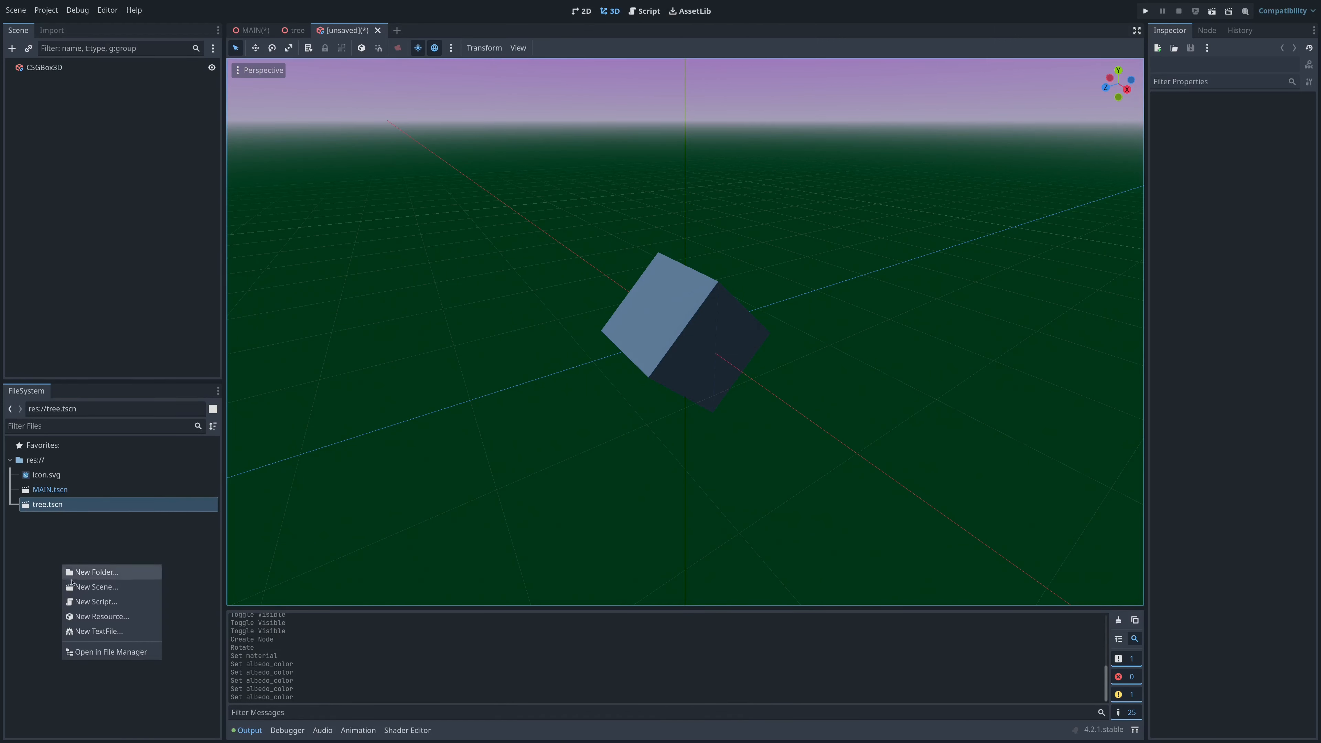
left_click(109, 652)
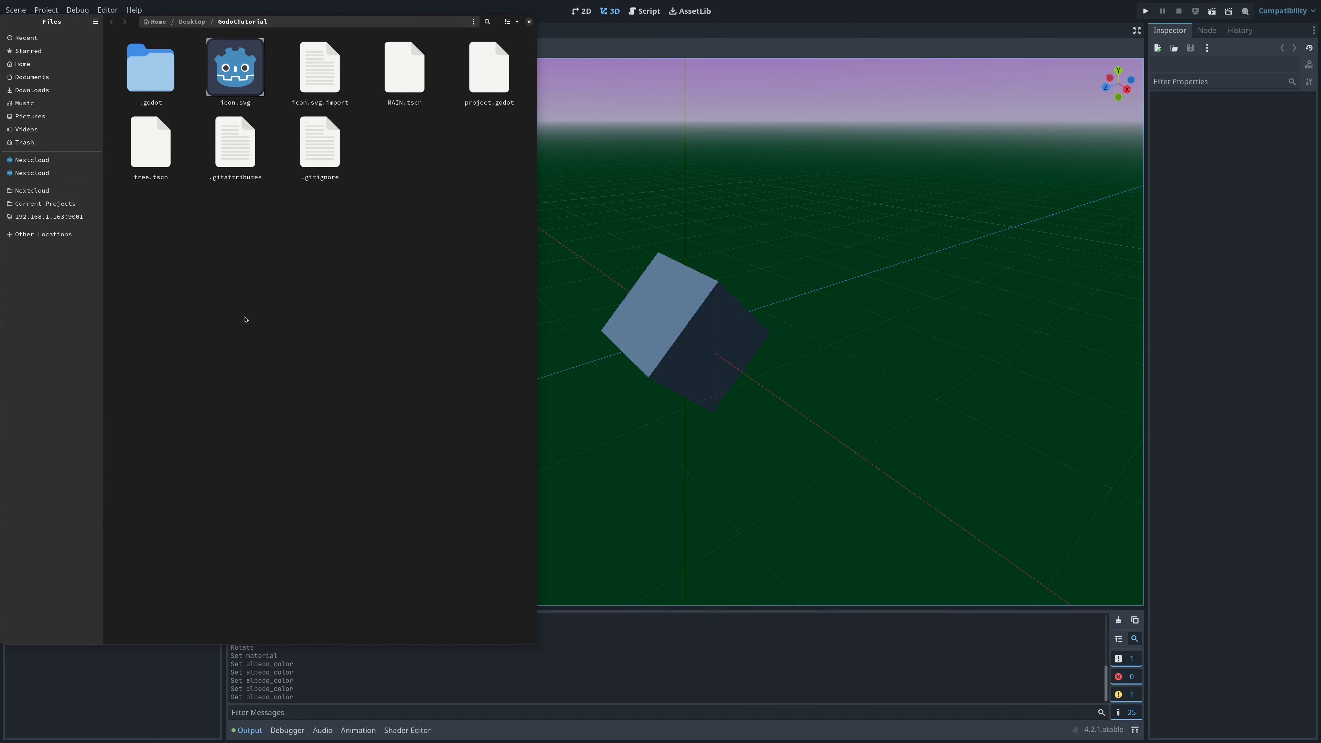
key("ctrl+v")
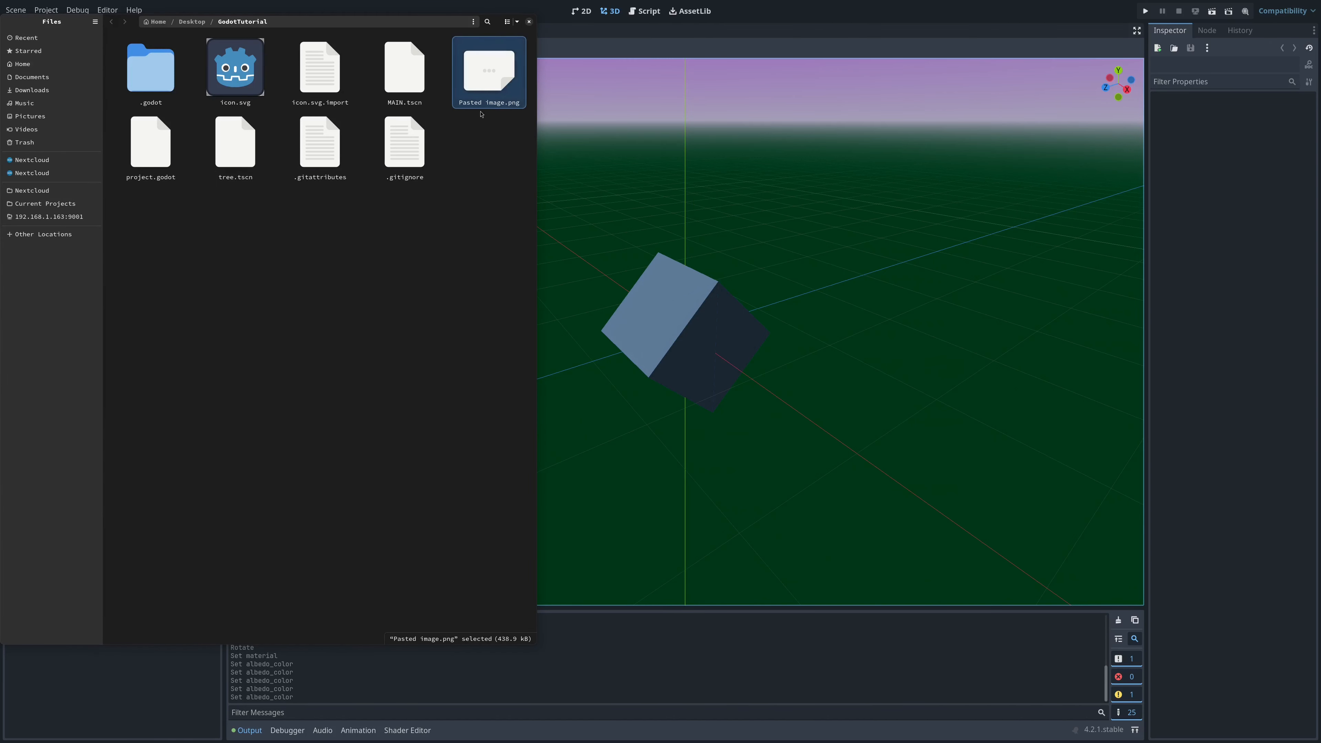
key("F2")
type("roc")
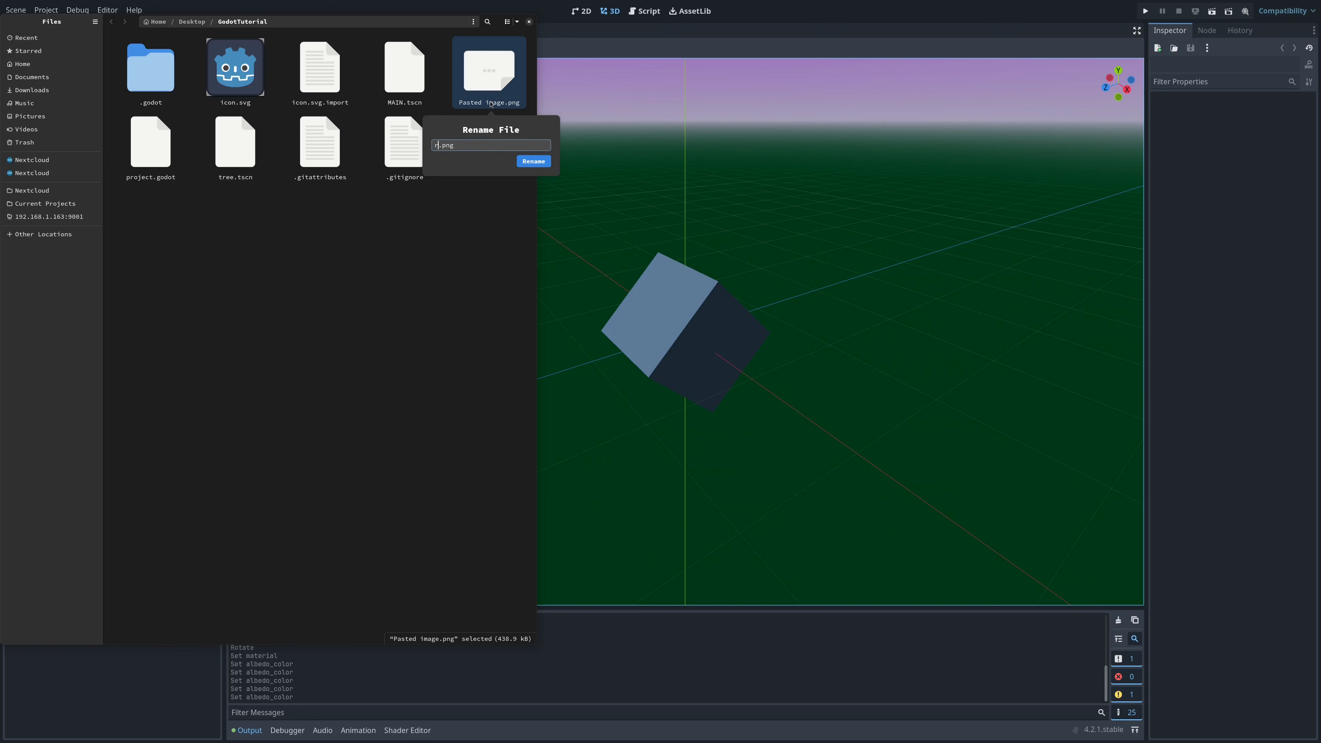
type("k")
key("Return")
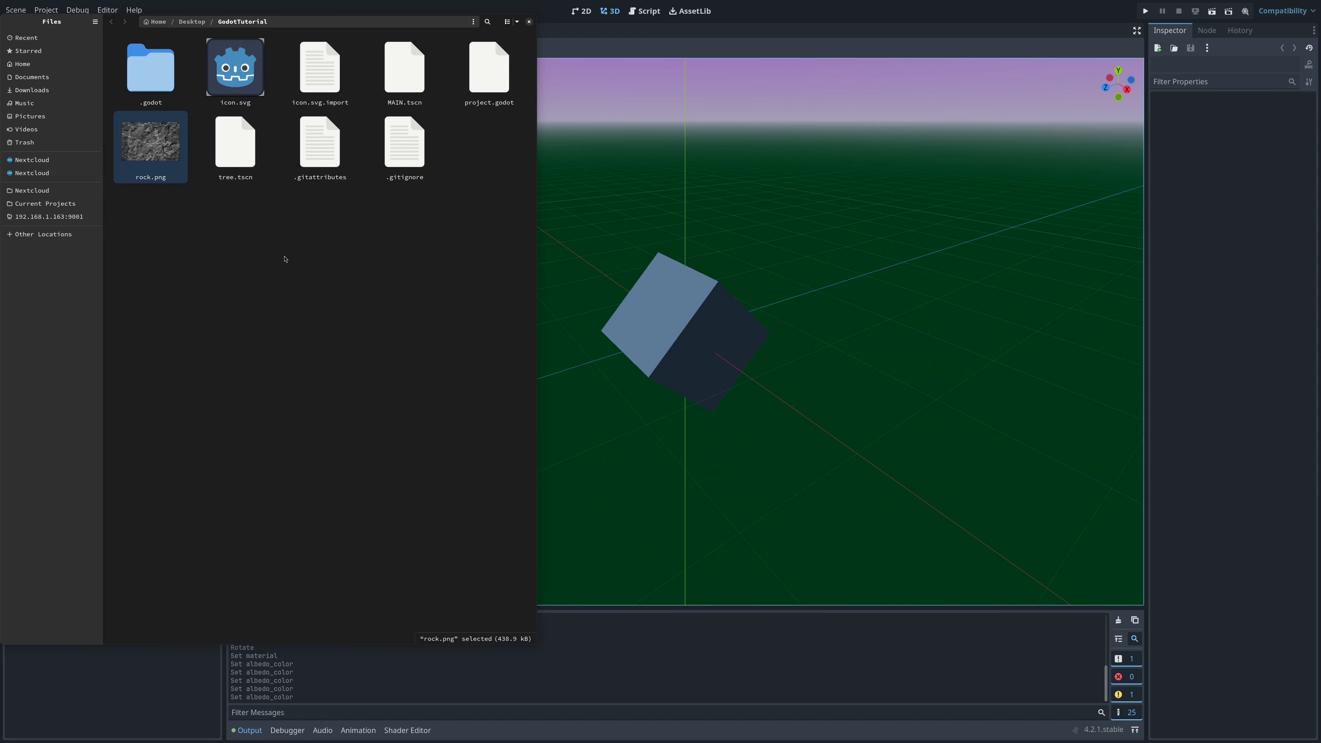
left_click(128, 709)
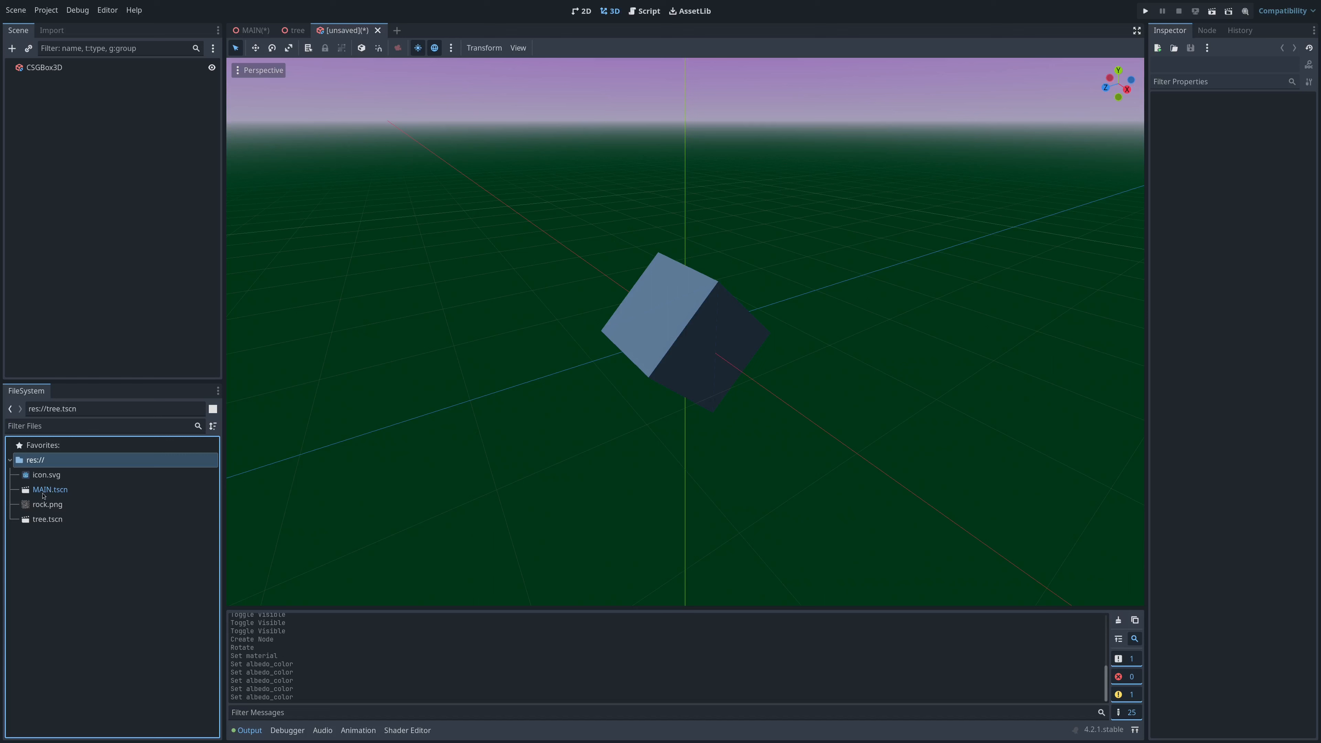
Inspect rock.png and the box's albedo texture options without changing anything.
mouse_move(57, 502)
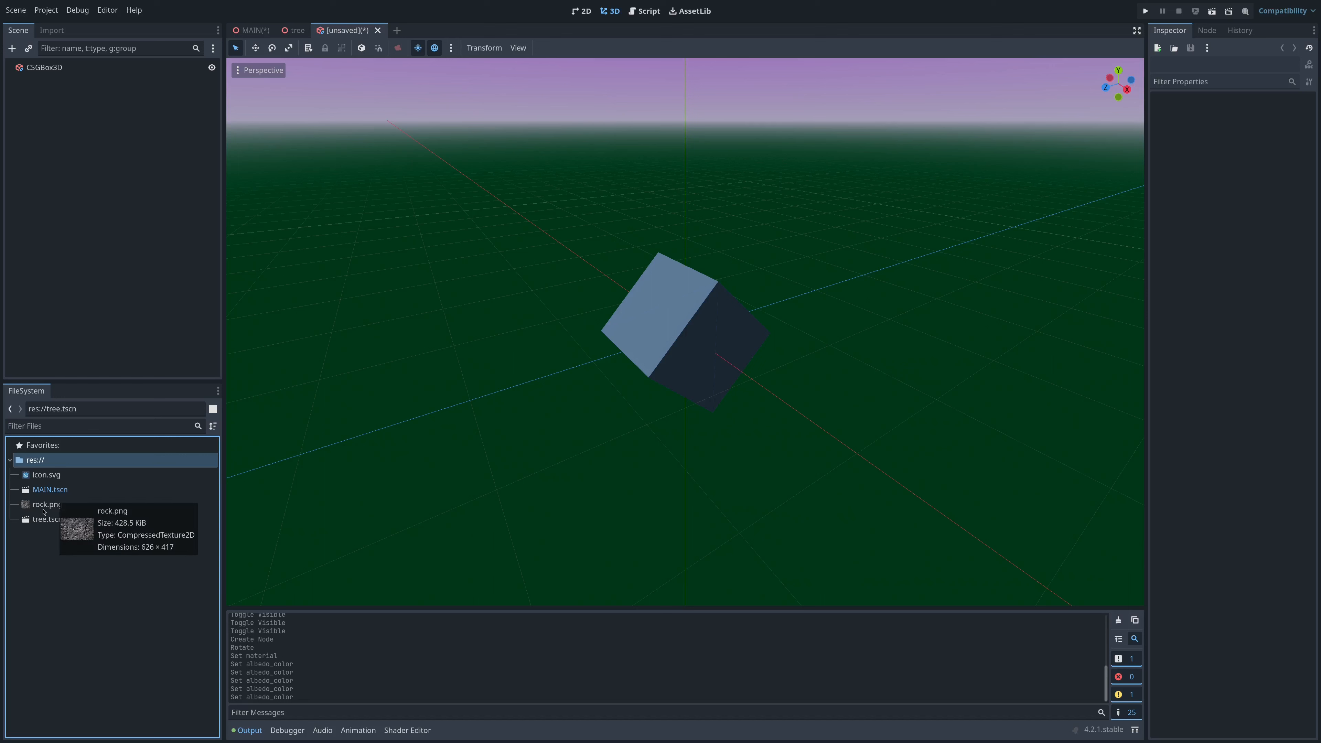
left_click(42, 507)
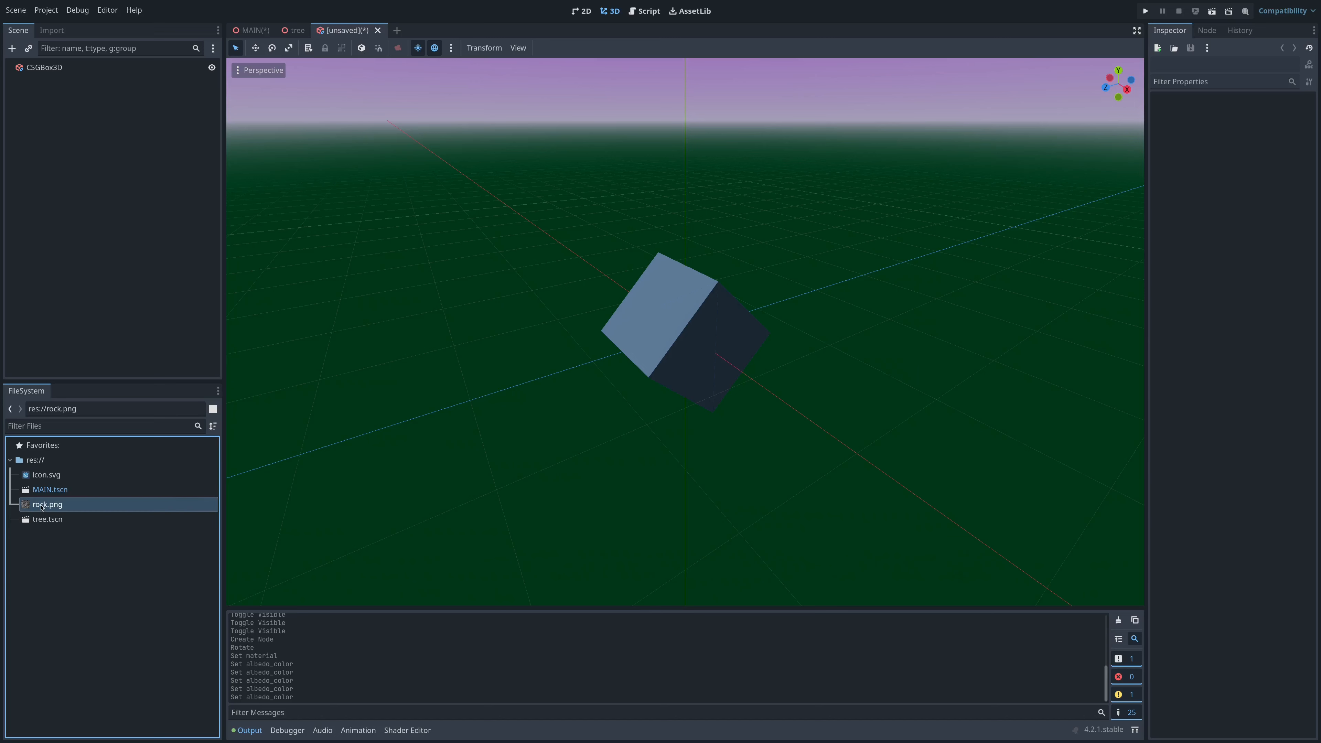
left_click(41, 506)
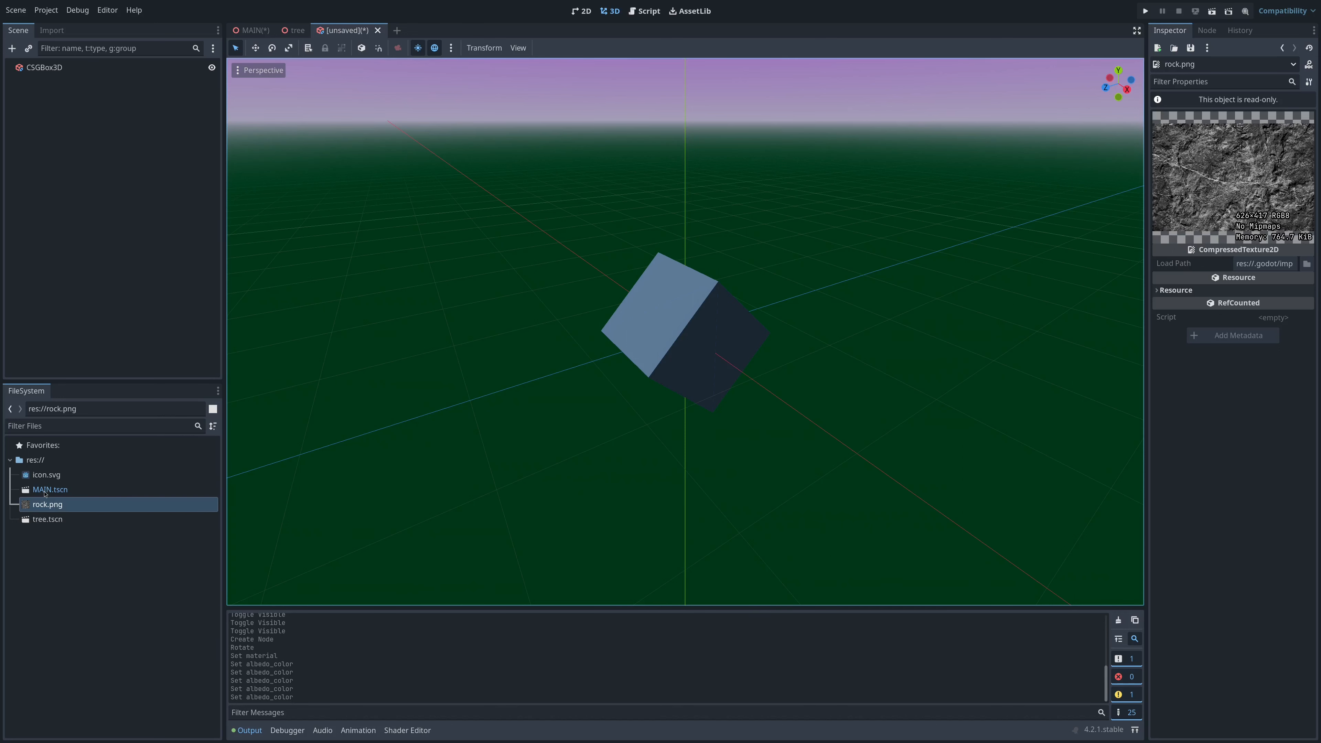
left_click(49, 70)
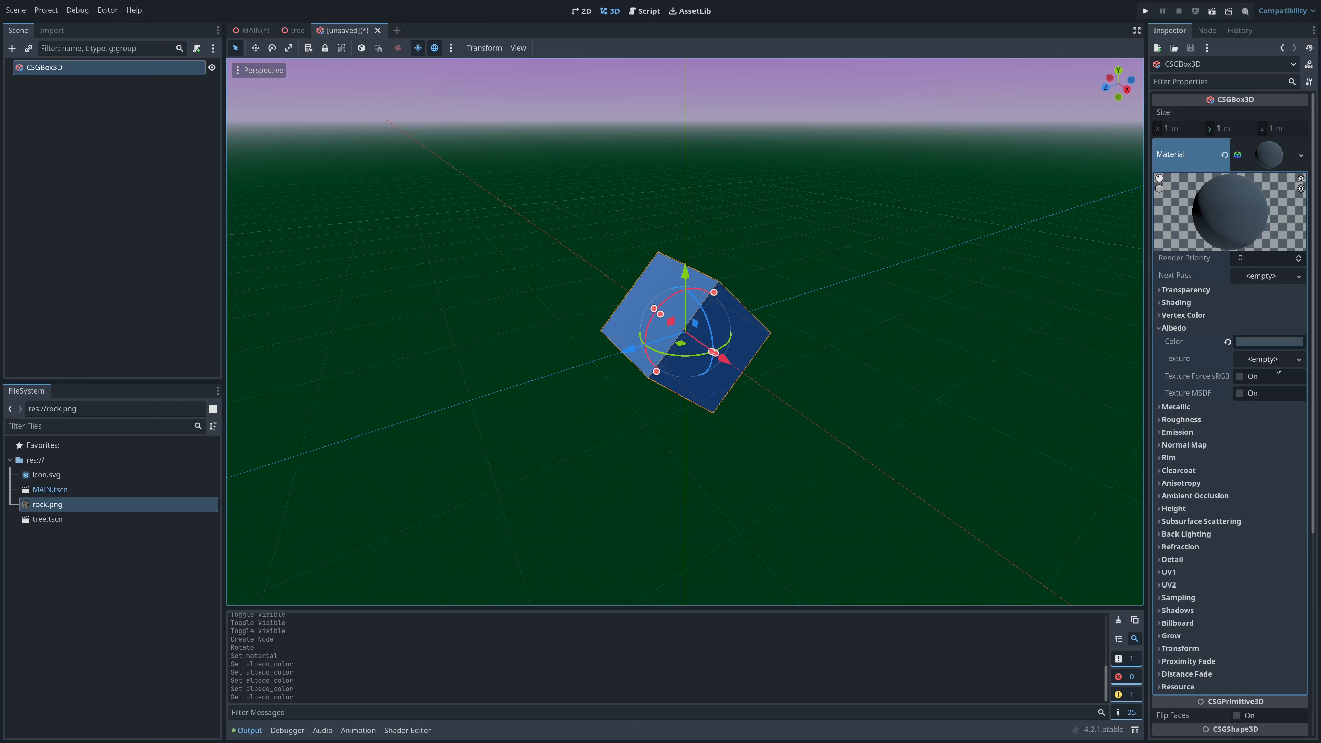
left_click(1297, 361)
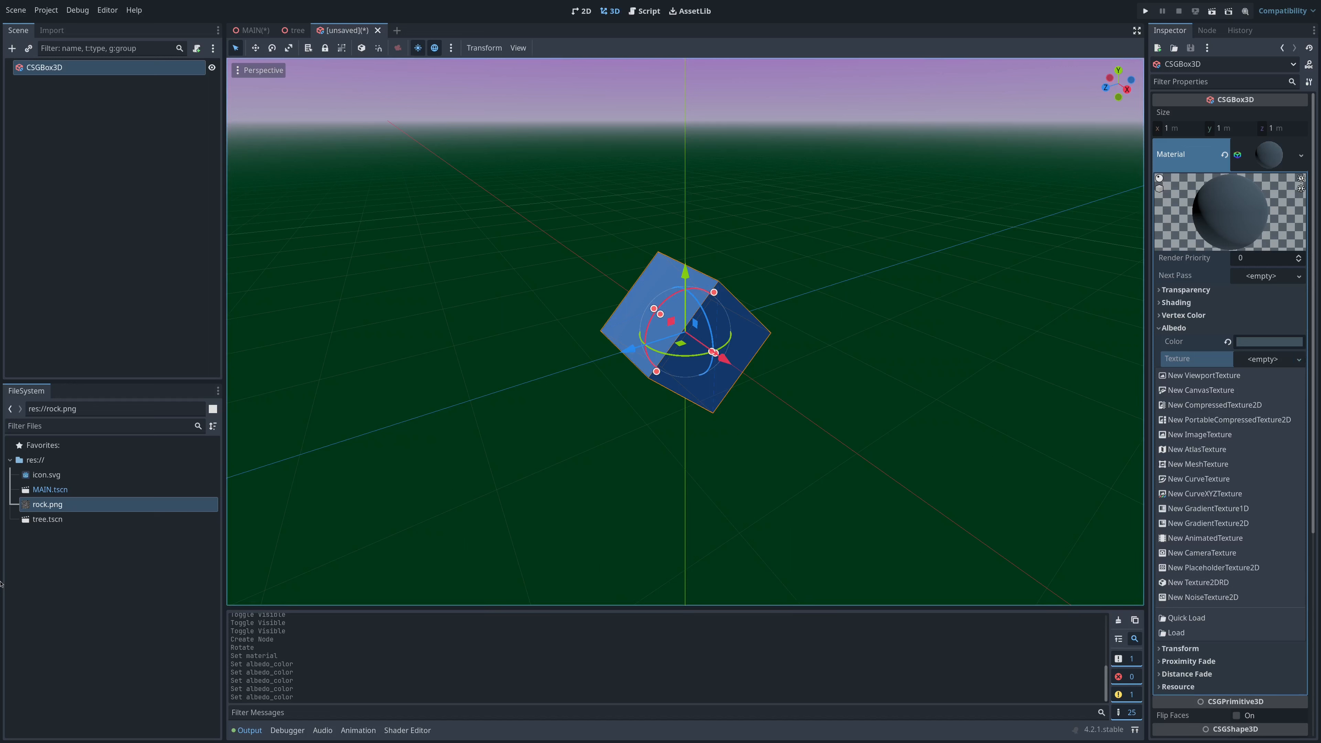
left_click(21, 602)
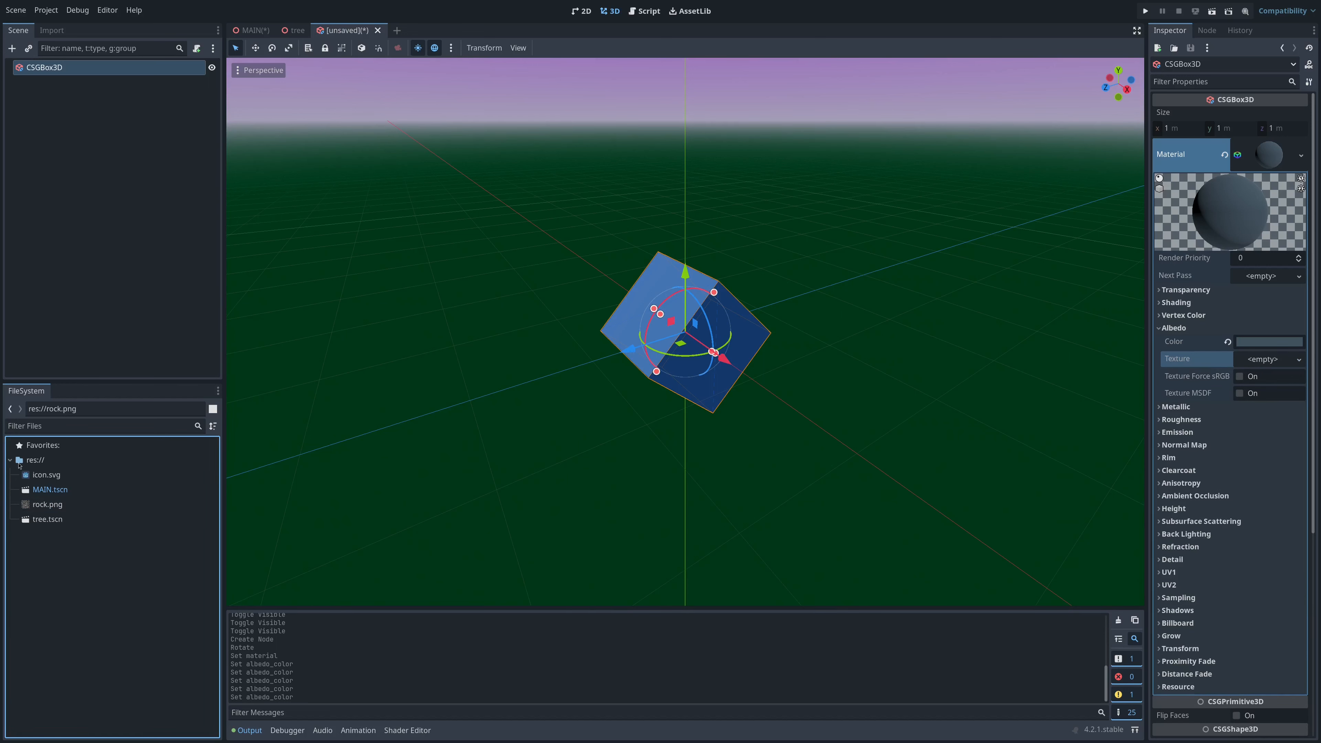
Drop rock.png onto the box so it shows the rock texture.
left_click(43, 508)
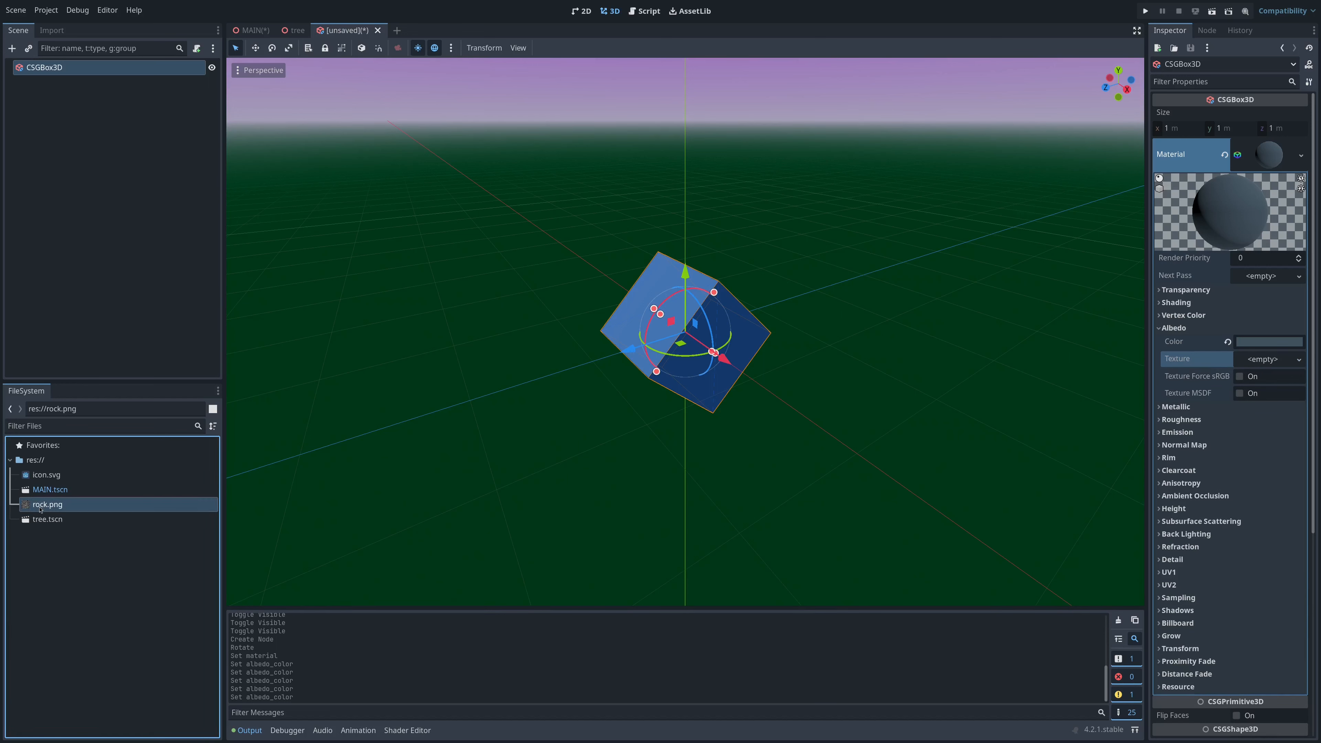
left_click_drag(41, 509, 694, 303)
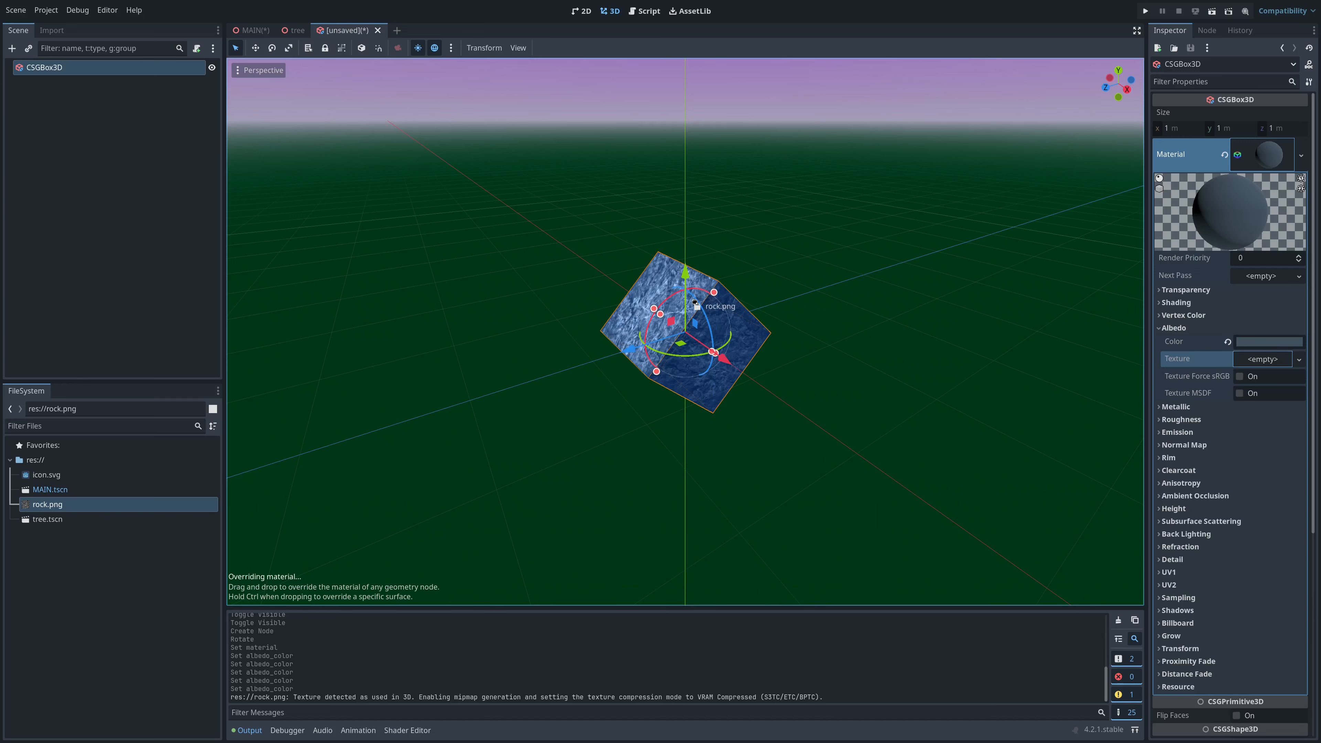
left_click_drag(694, 302, 695, 304)
left_click(569, 461)
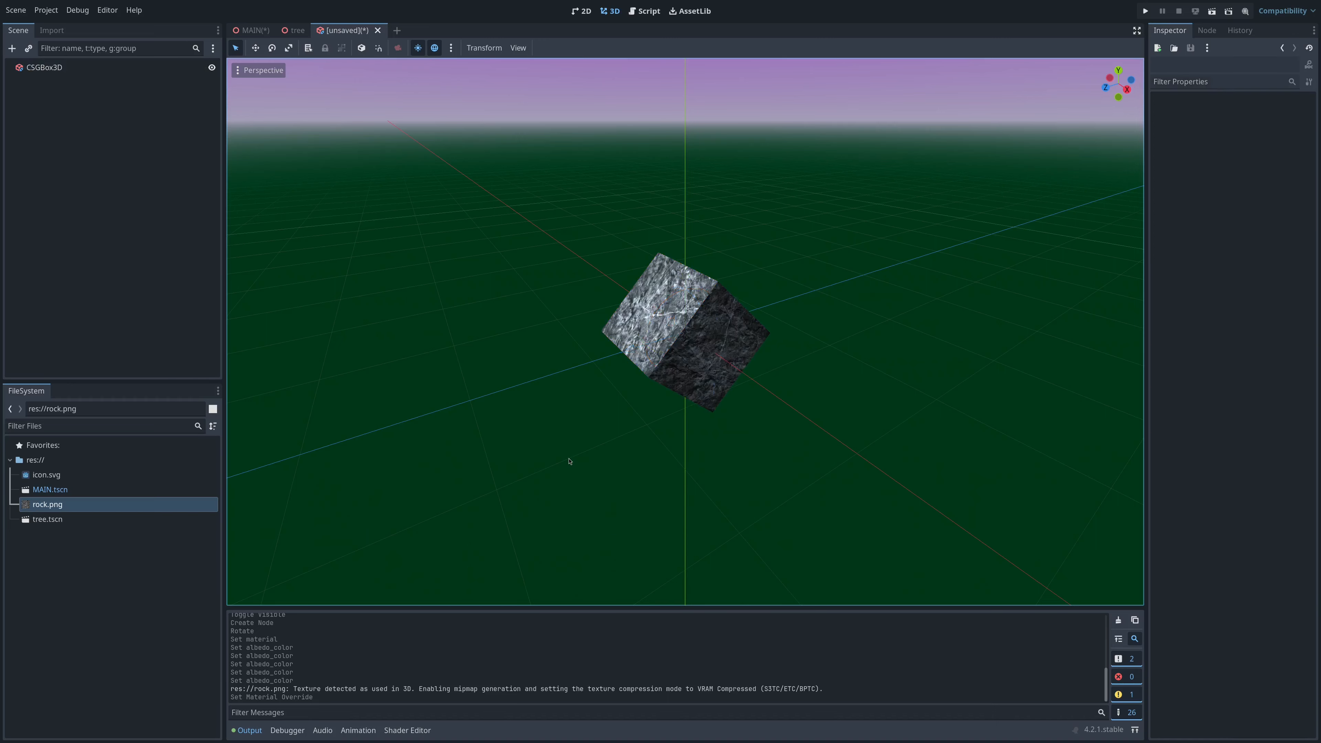
Save the textured box scene as rock.tscn.
middle_click_drag(690, 337, 733, 358)
middle_click_drag(865, 350, 590, 336)
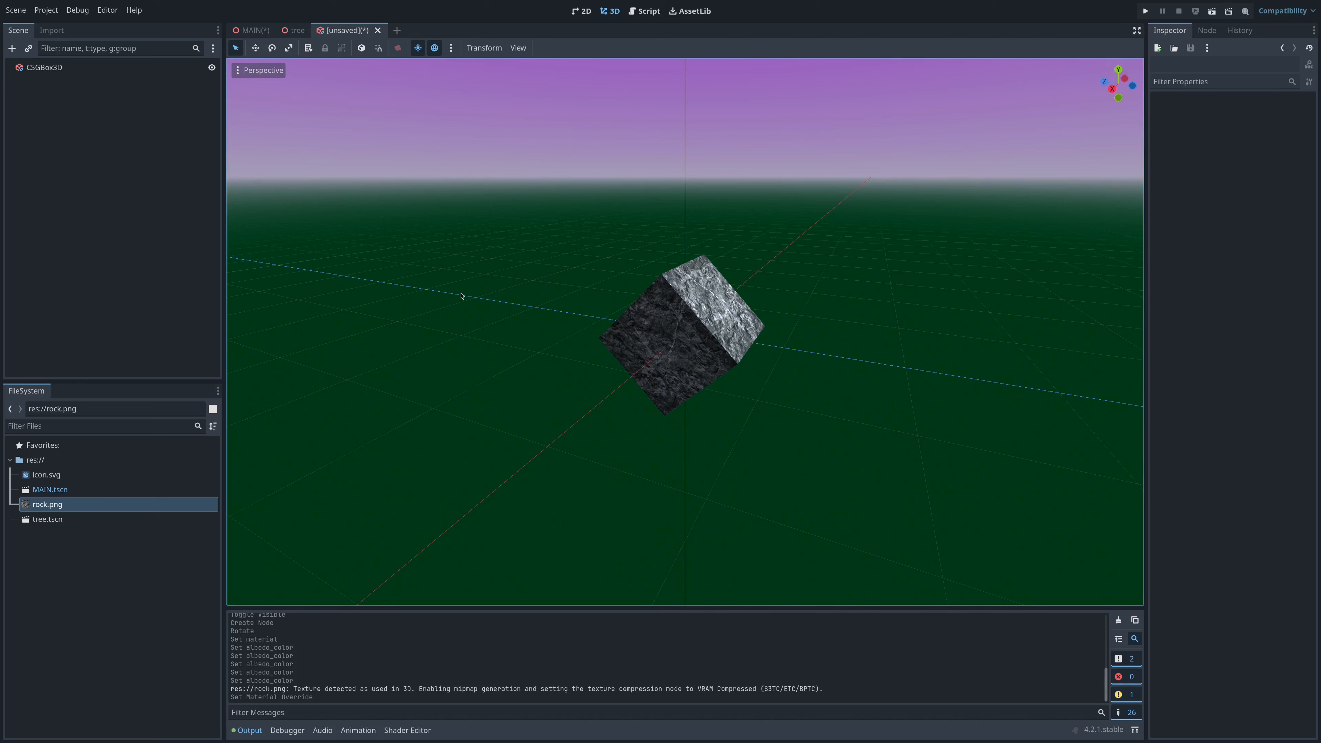
key("ctrl+s")
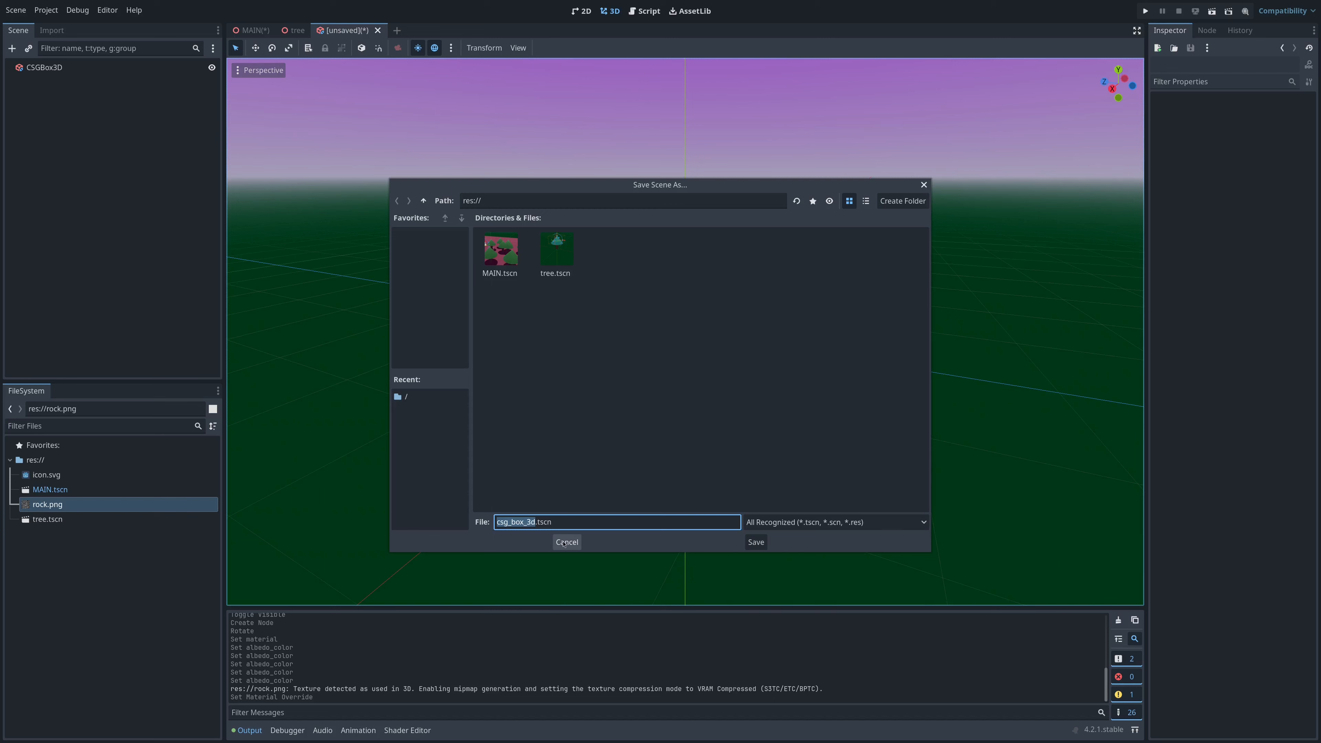
type("rock")
key("Return")
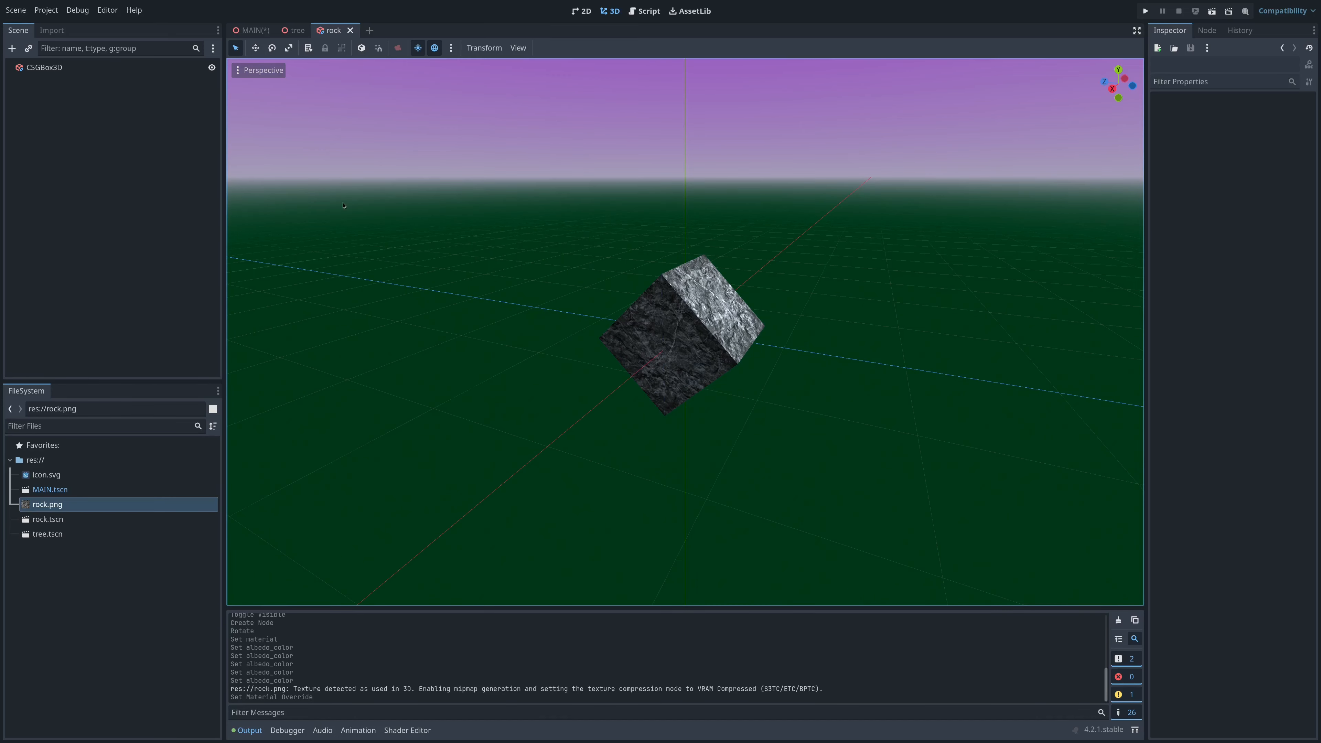
Rename the CSGBox3D root node to rock and save the scene again.
left_click(61, 72)
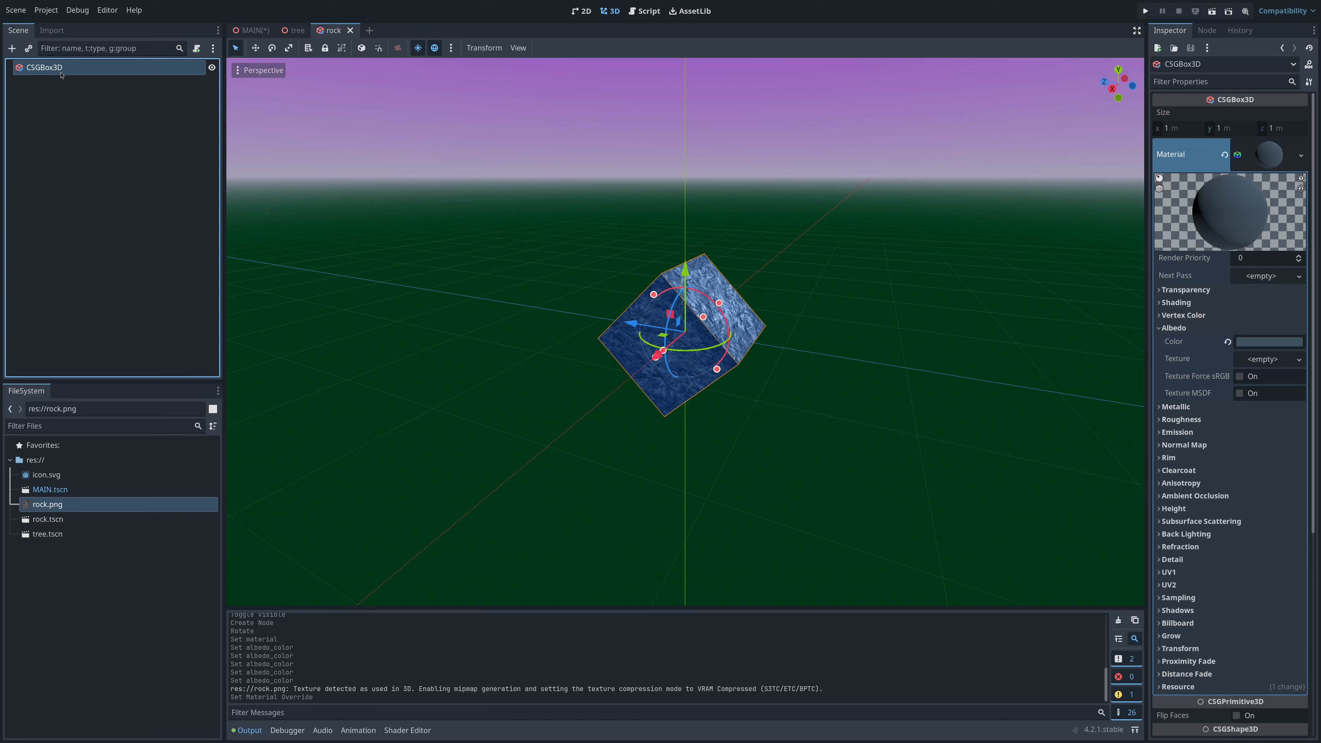
left_click(61, 73)
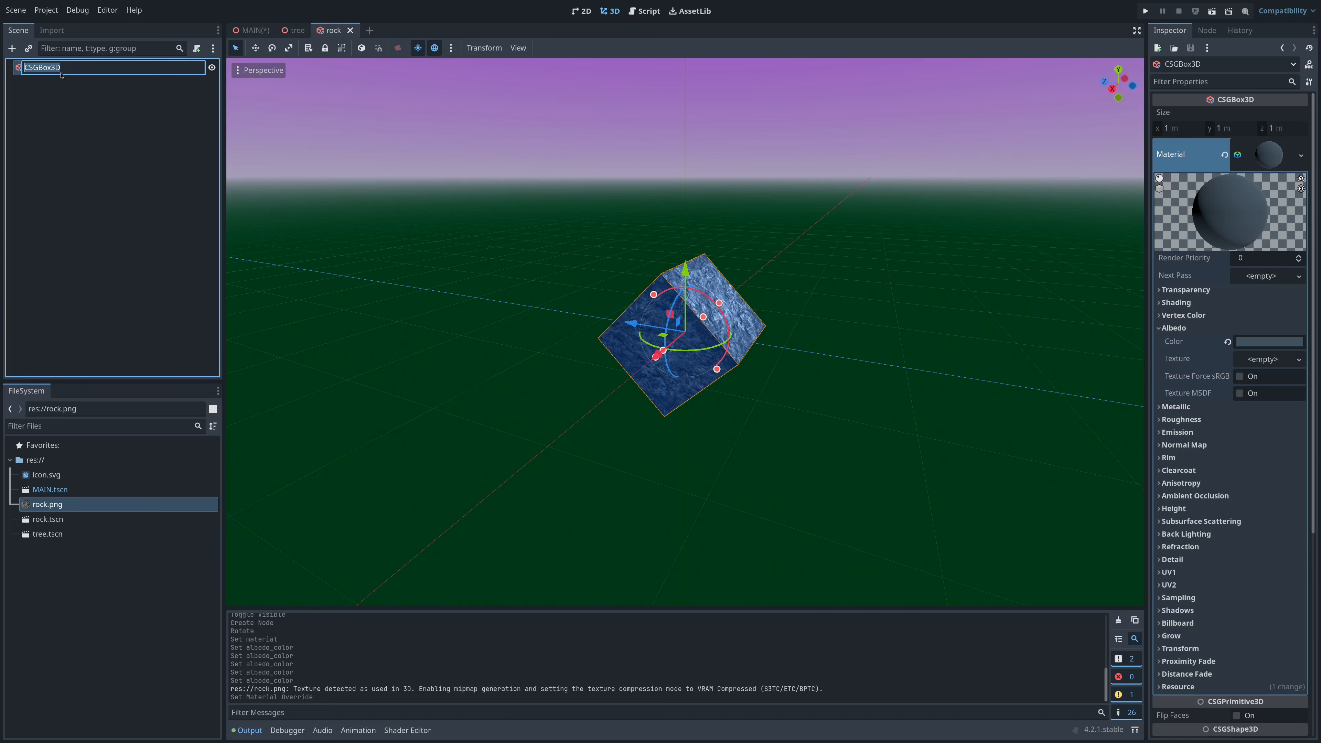
type("rock")
key("Return")
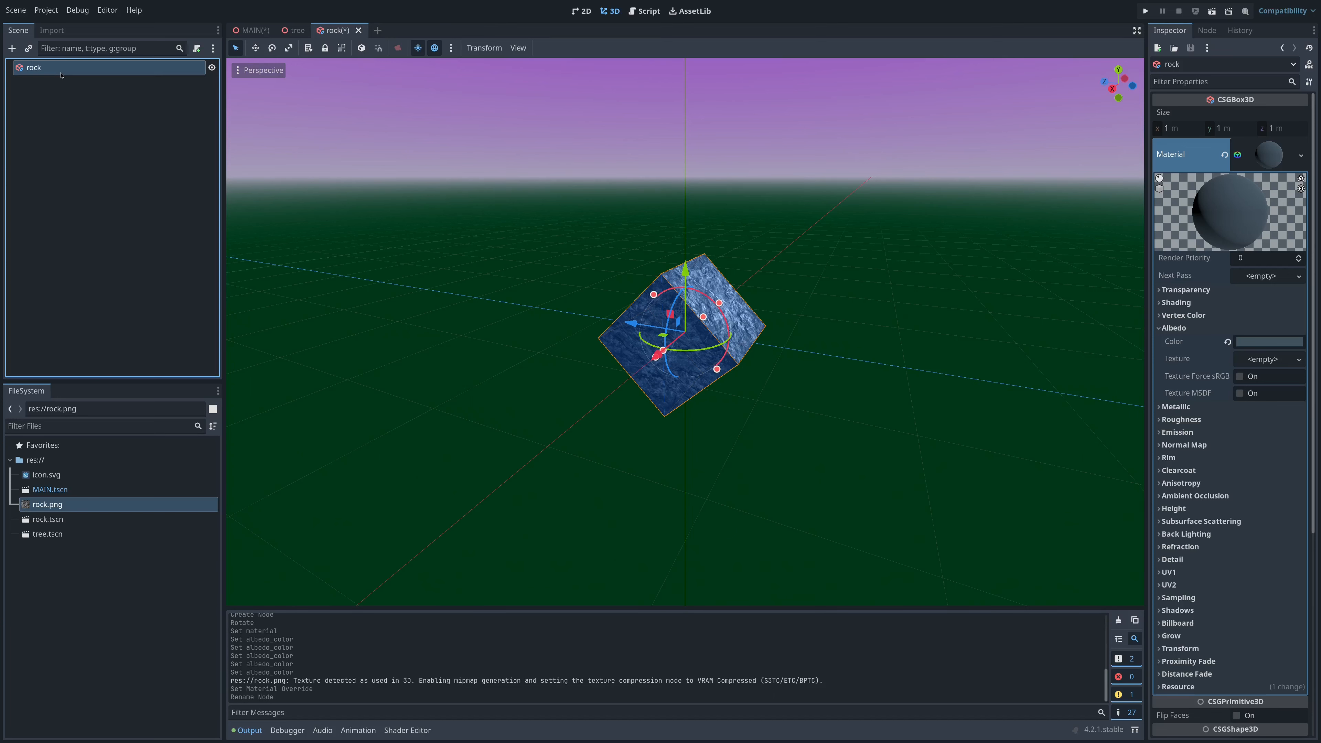
key("ctrl+s")
In the MAIN forest scene, add a Node3D child under Forest and name it Rocks.
left_click(262, 29)
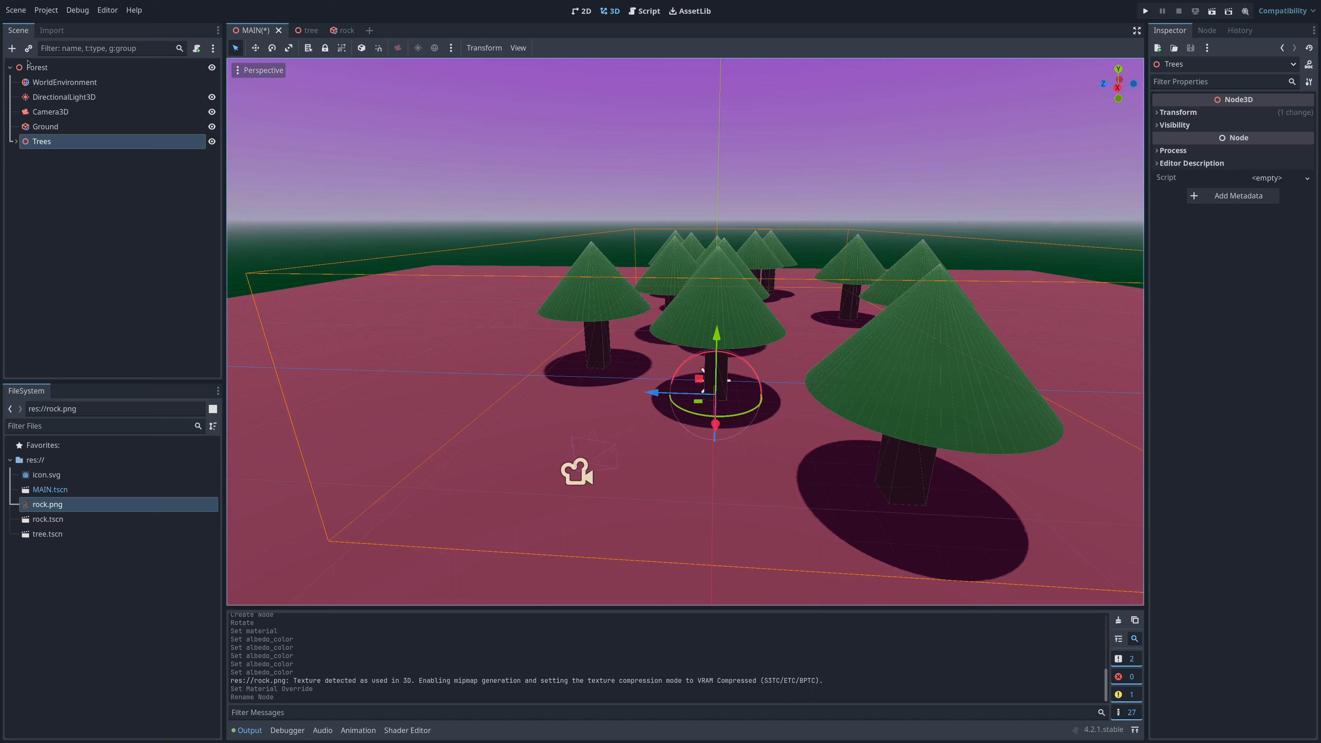
left_click(11, 63)
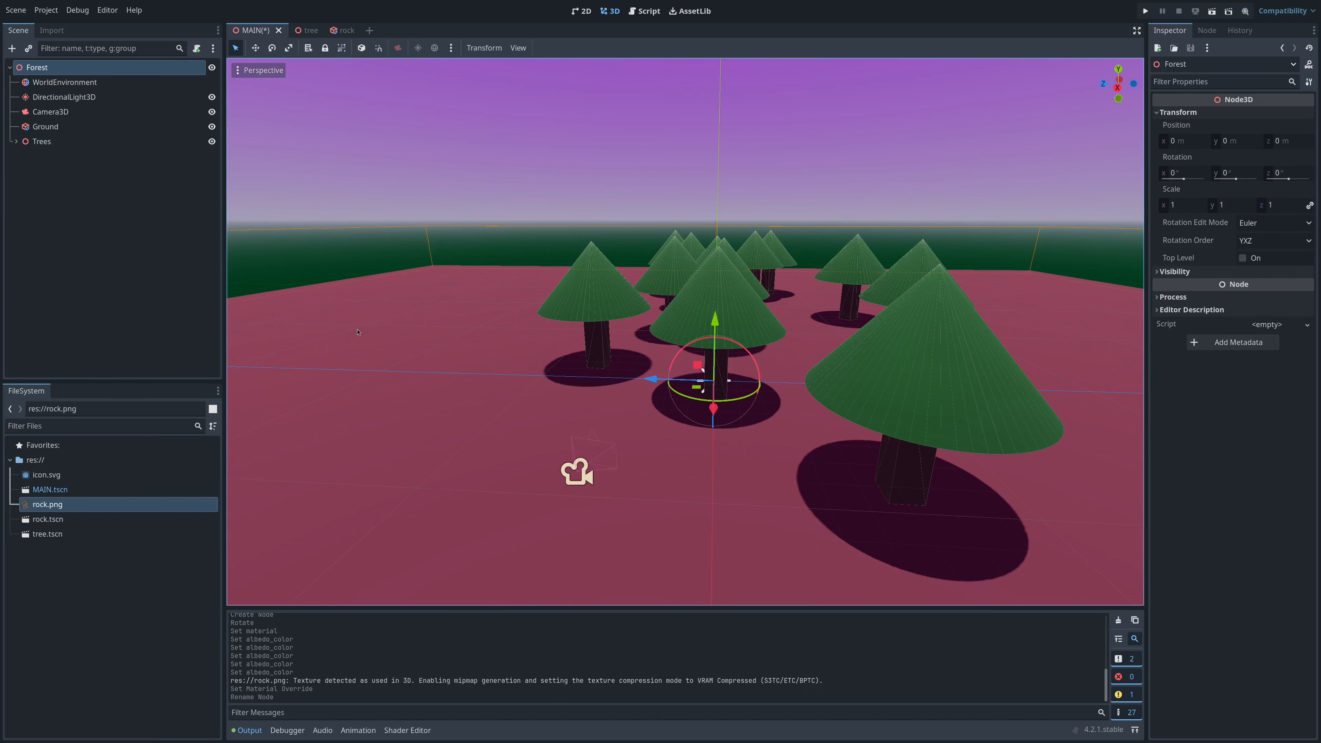
key("ctrl+a")
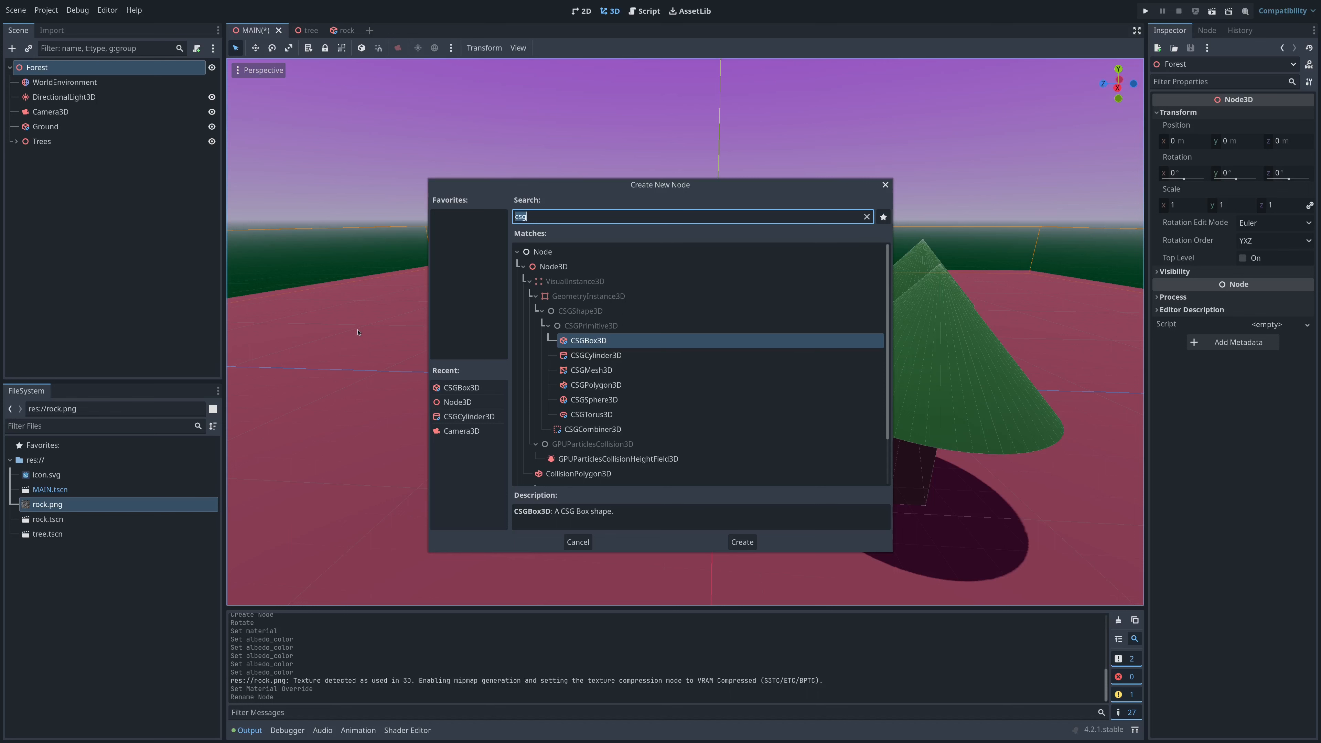
type("node")
key("Down")
key("Down")
key("Down")
key("Down")
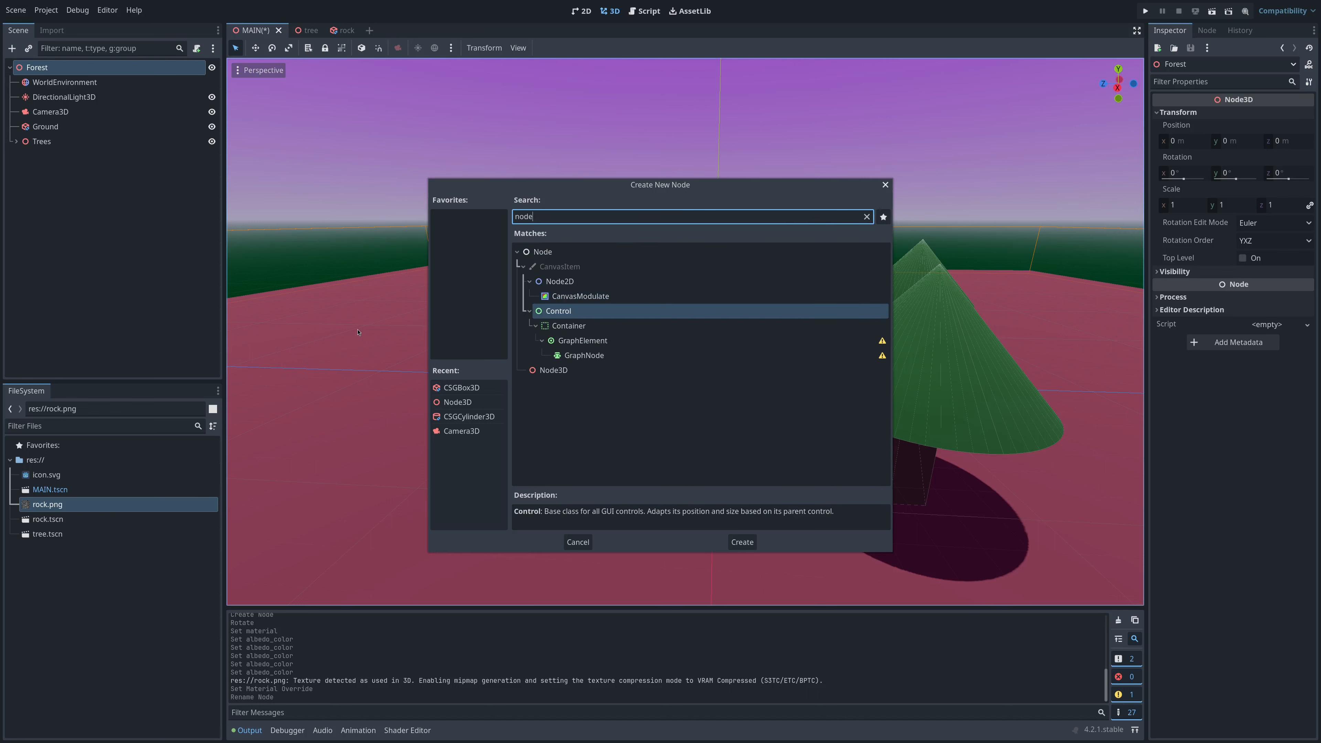
key("Down")
key("Down")
key("Down")
key("Down")
key("Return")
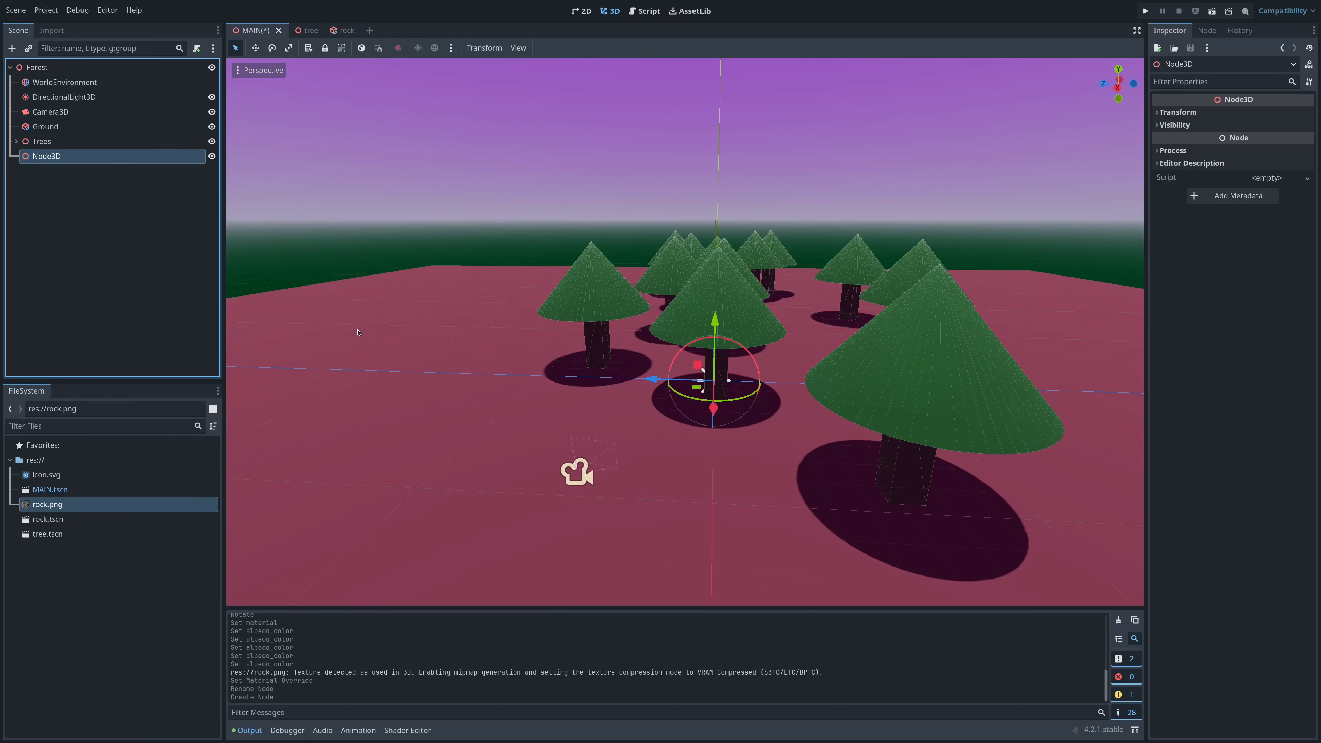
key("F2")
type("Rocks")
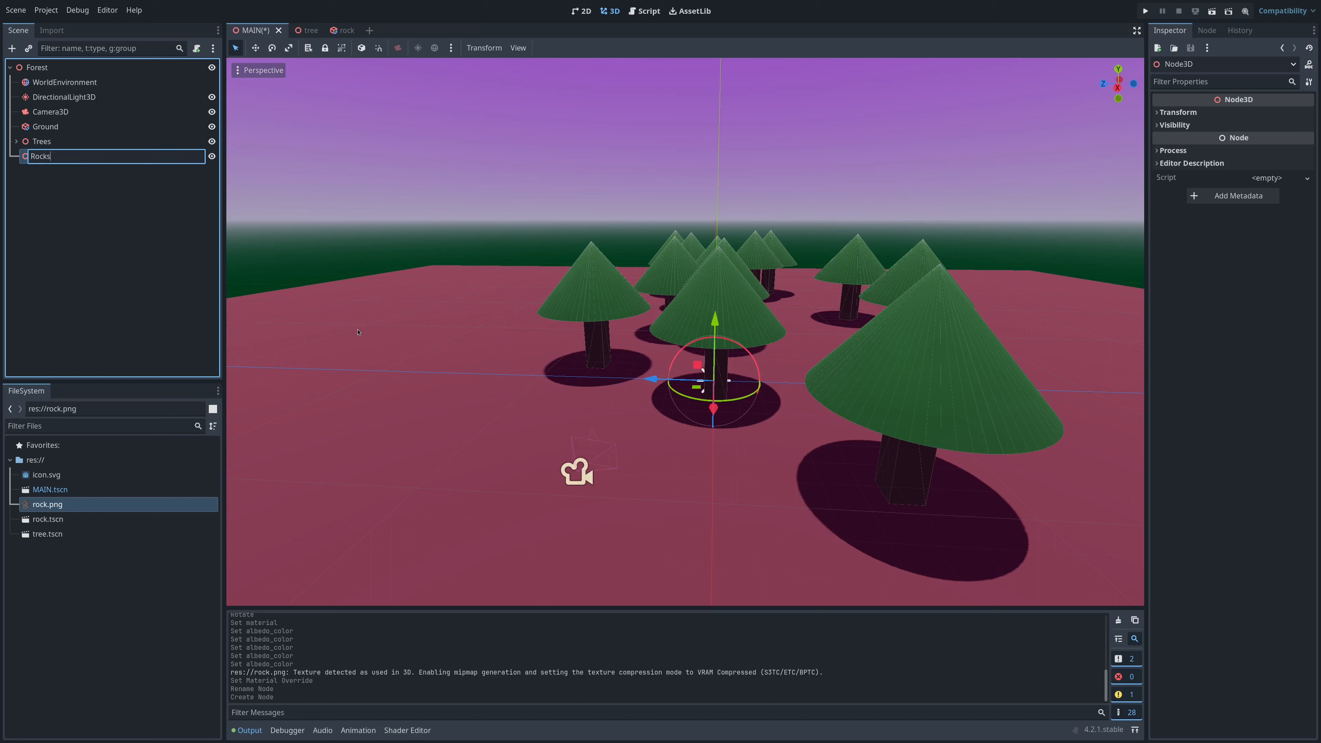
key("Return")
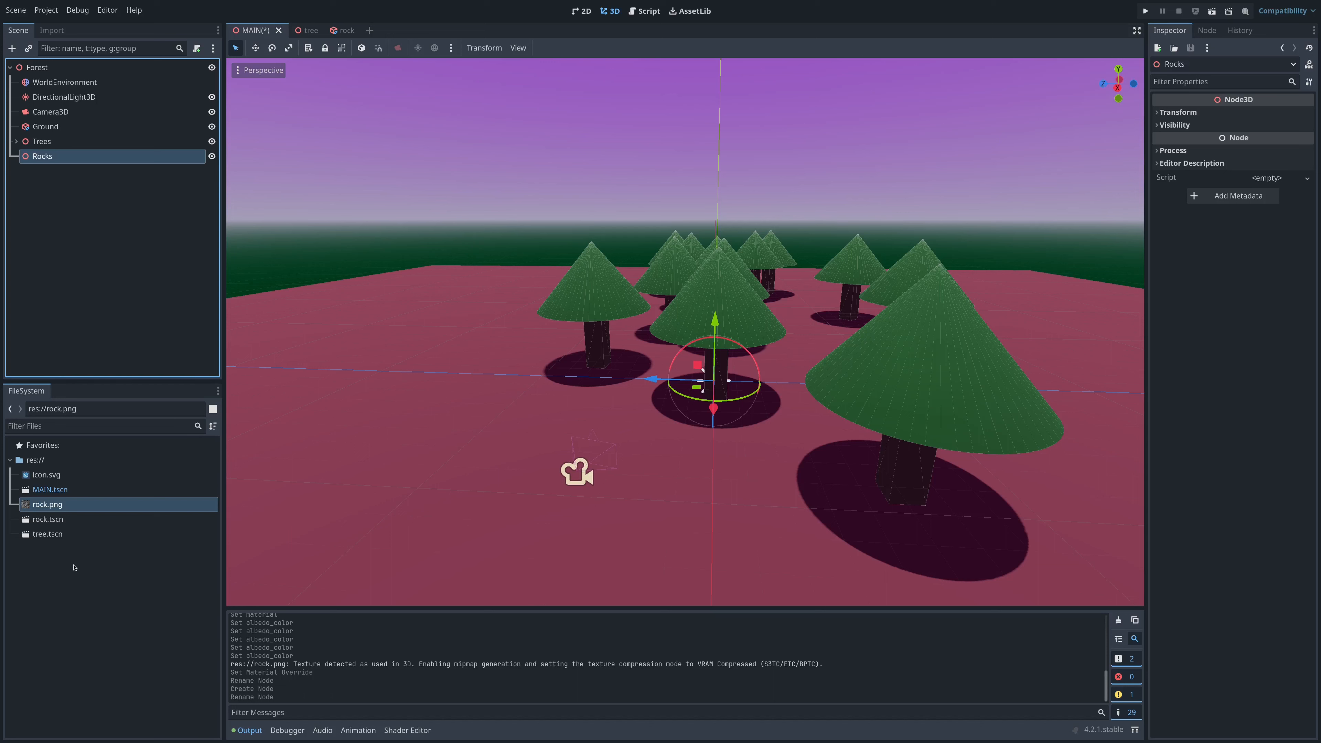
left_click(46, 519)
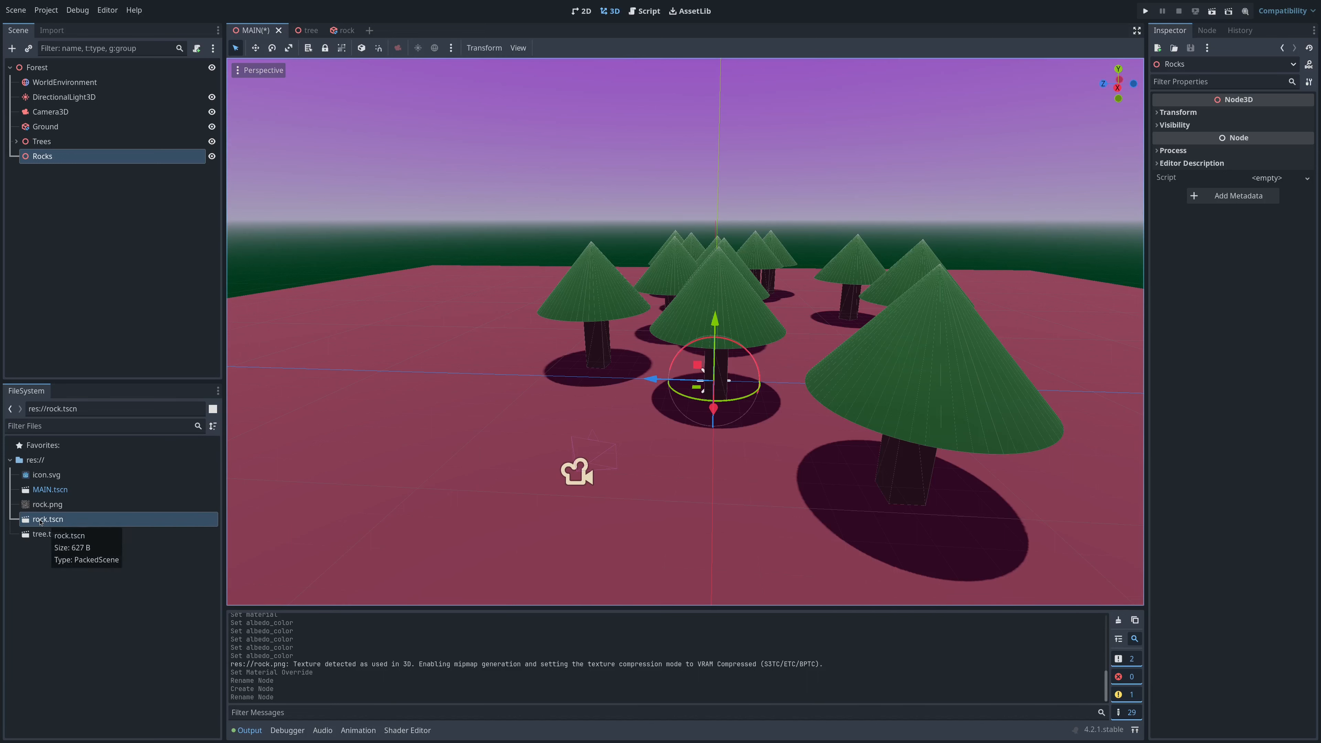
Drop a rock instance into the forest and one under Rocks, sliding the new rock toward the camera.
left_click_drag(40, 521, 559, 408)
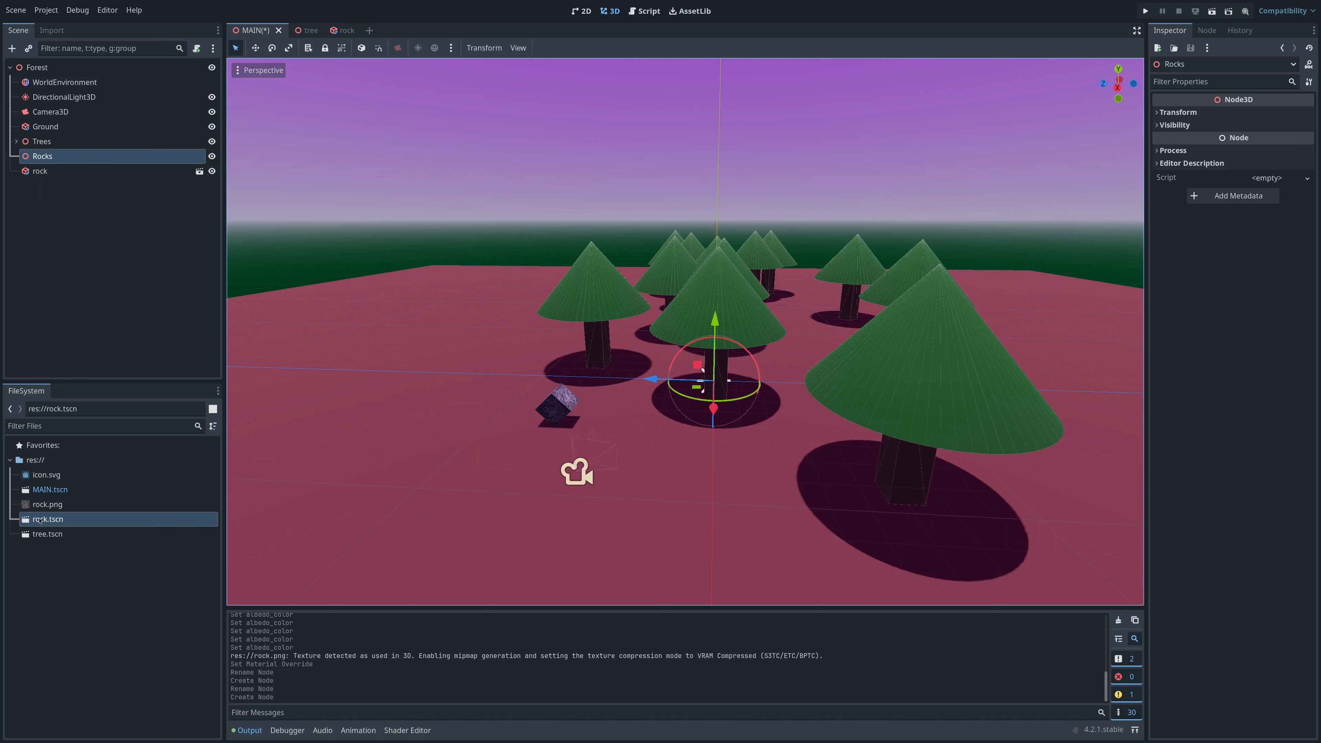
left_click_drag(40, 520, 66, 160)
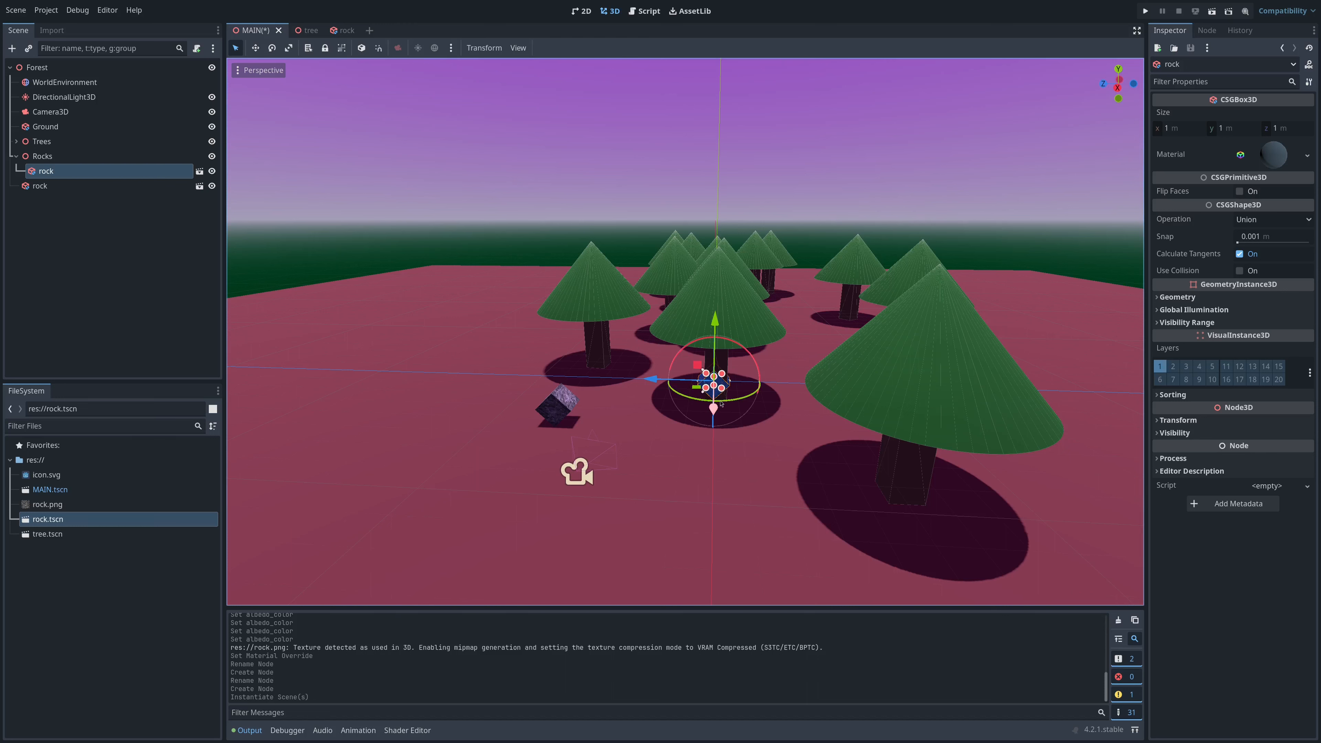
left_click_drag(714, 408, 733, 453)
middle_click_drag(702, 435, 753, 467)
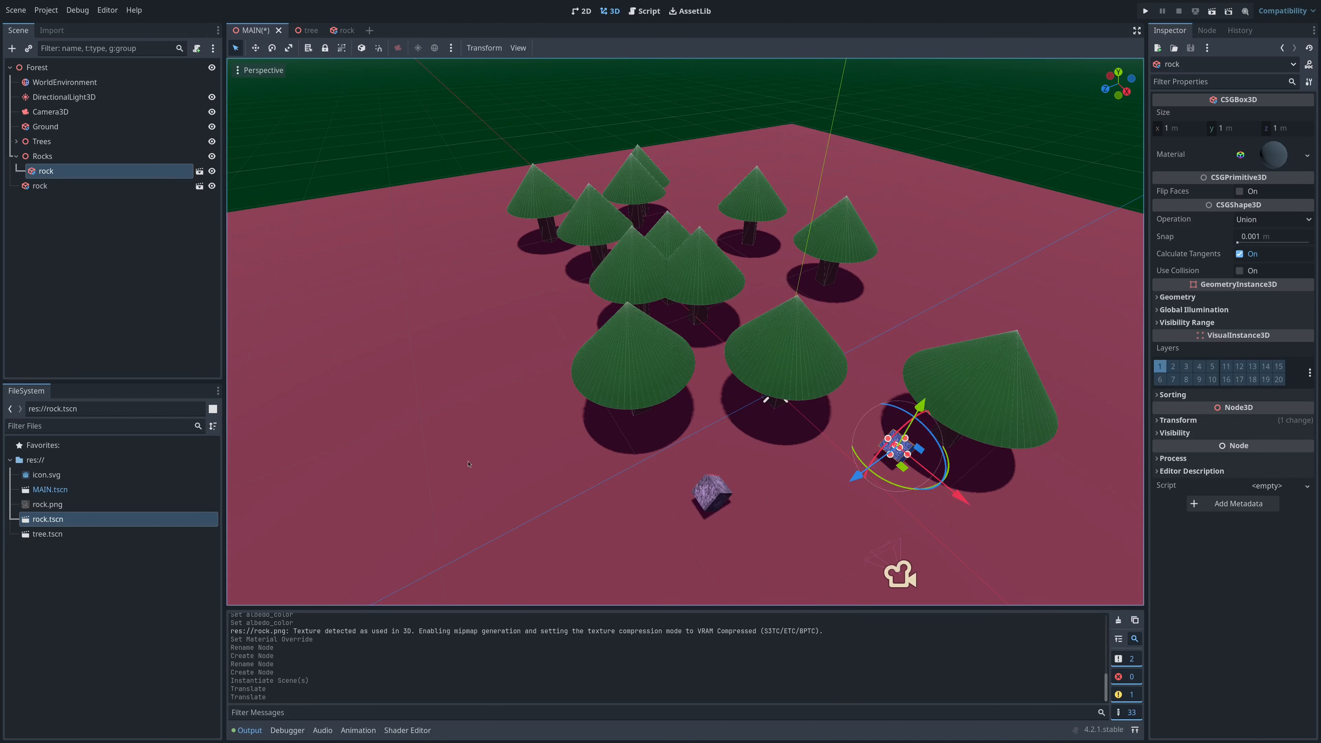
Place two more rocks on the ground, then duplicate rock3 and move the copy along X.
left_click_drag(40, 523, 448, 368)
left_click_drag(41, 519, 481, 282)
left_click(44, 213)
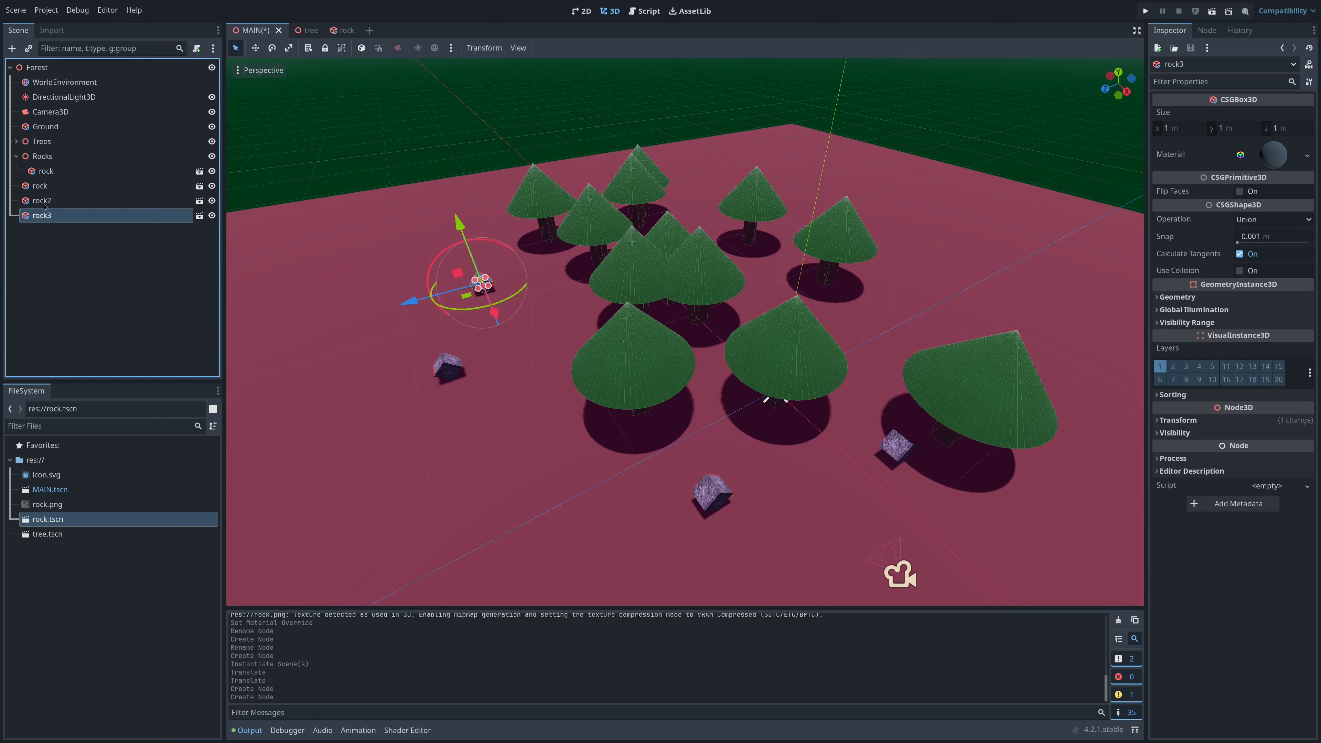
key("ctrl+d")
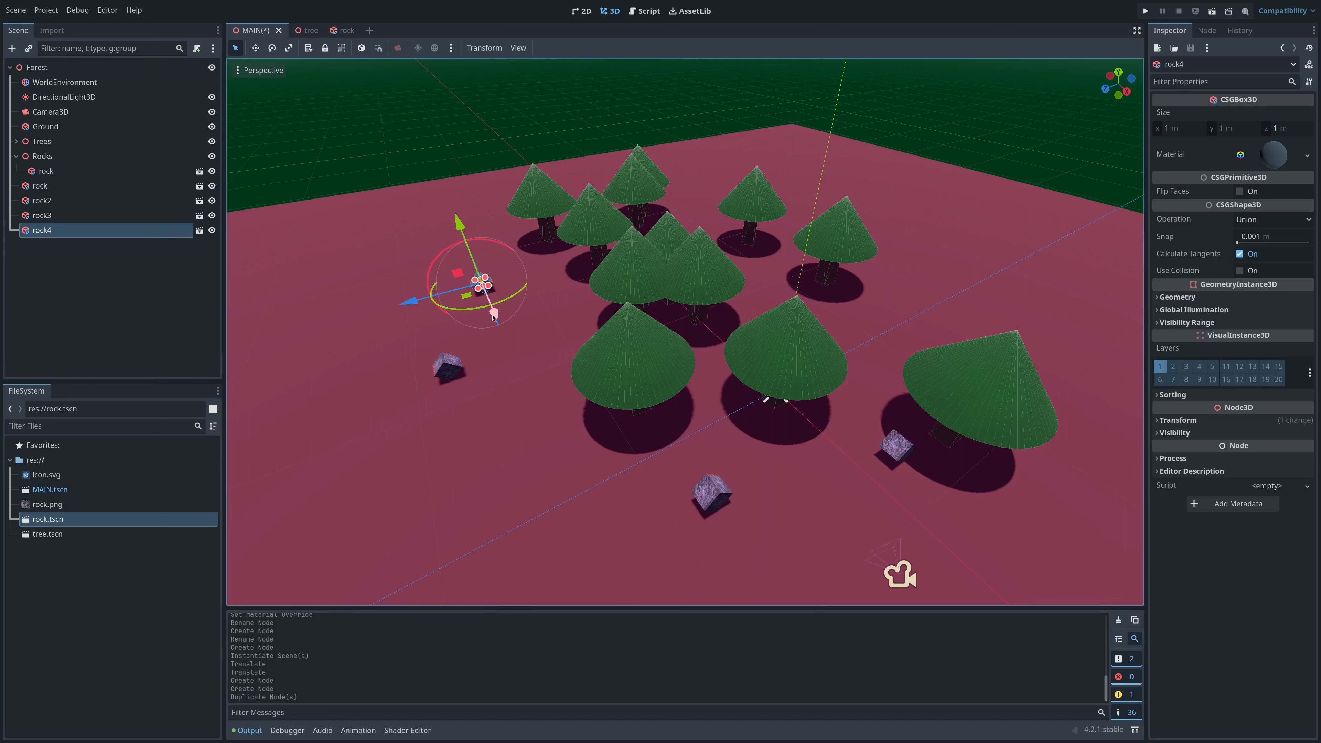
left_click_drag(493, 312, 546, 438)
Turn the front and right-hand rocks around their vertical axes.
left_click(712, 498)
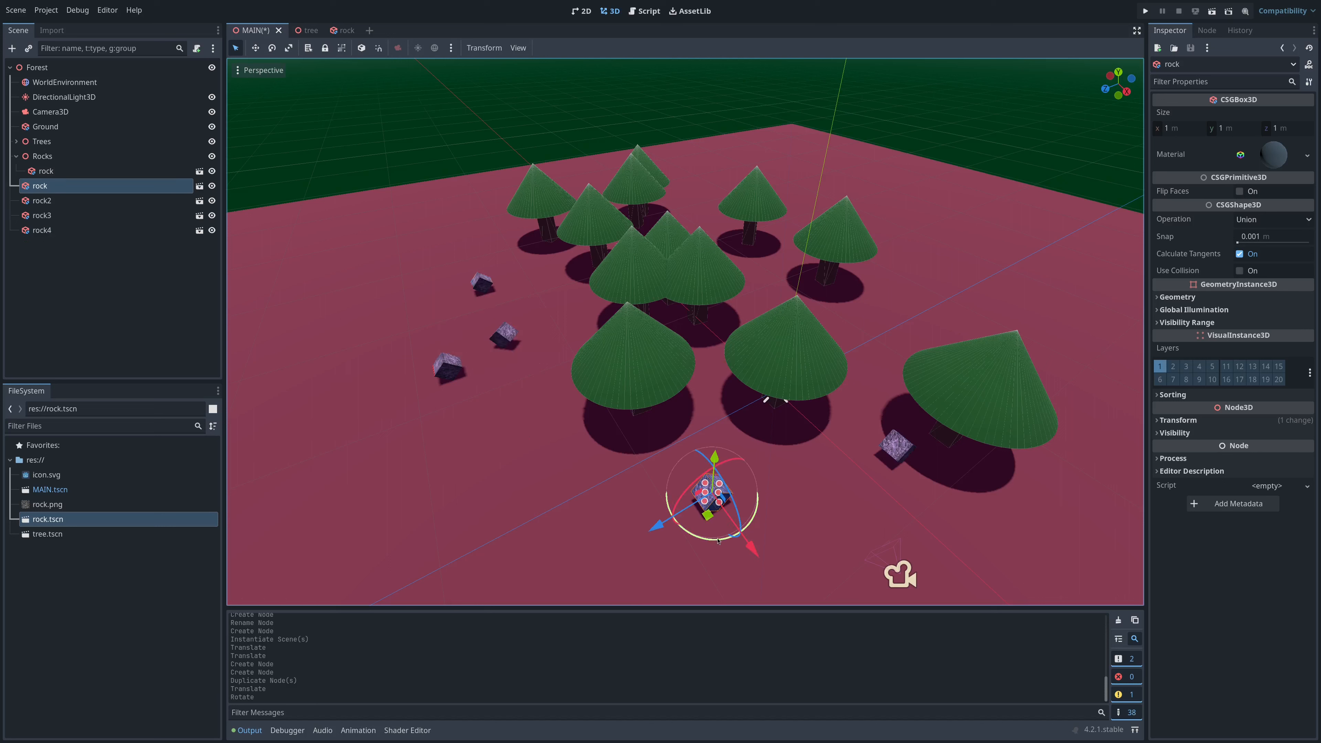
left_click_drag(720, 539, 685, 533)
left_click(901, 462)
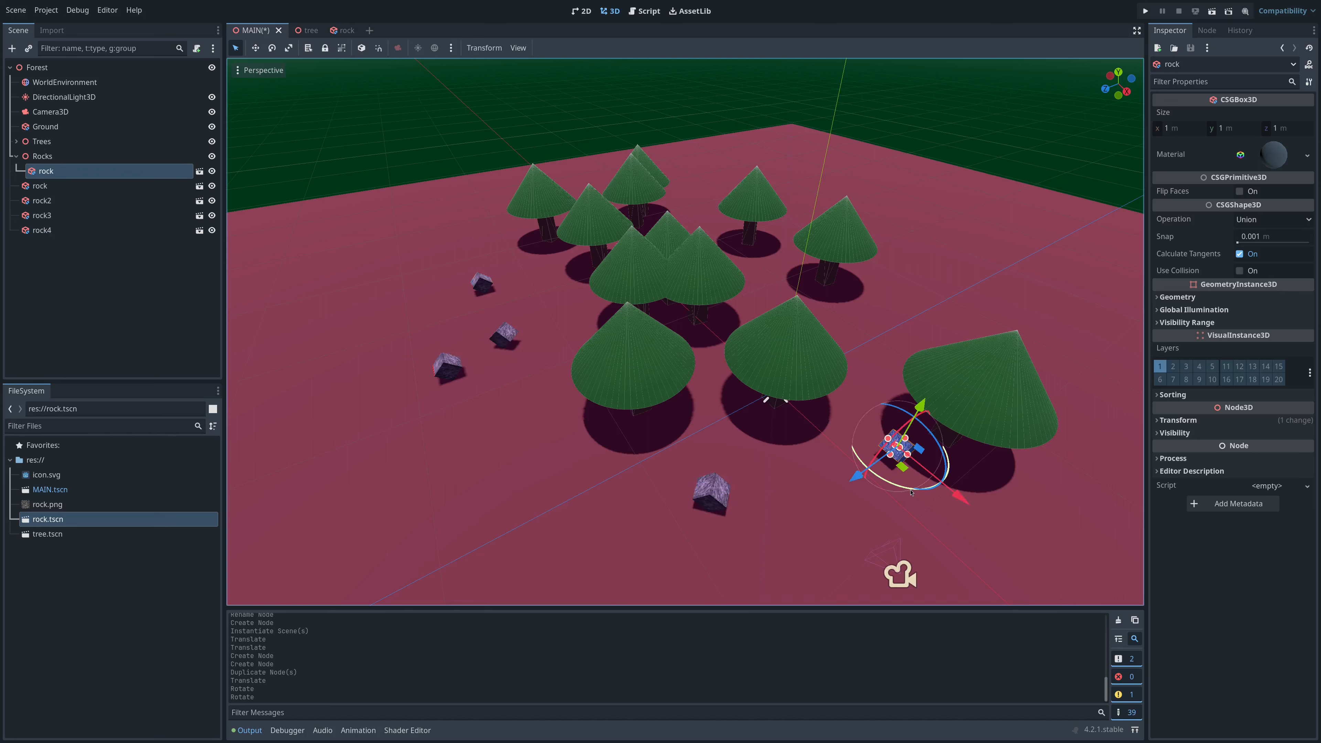
left_click_drag(905, 487, 878, 481)
Duplicate rock2 through rock4 and move the three copies to the far right.
left_click(57, 200)
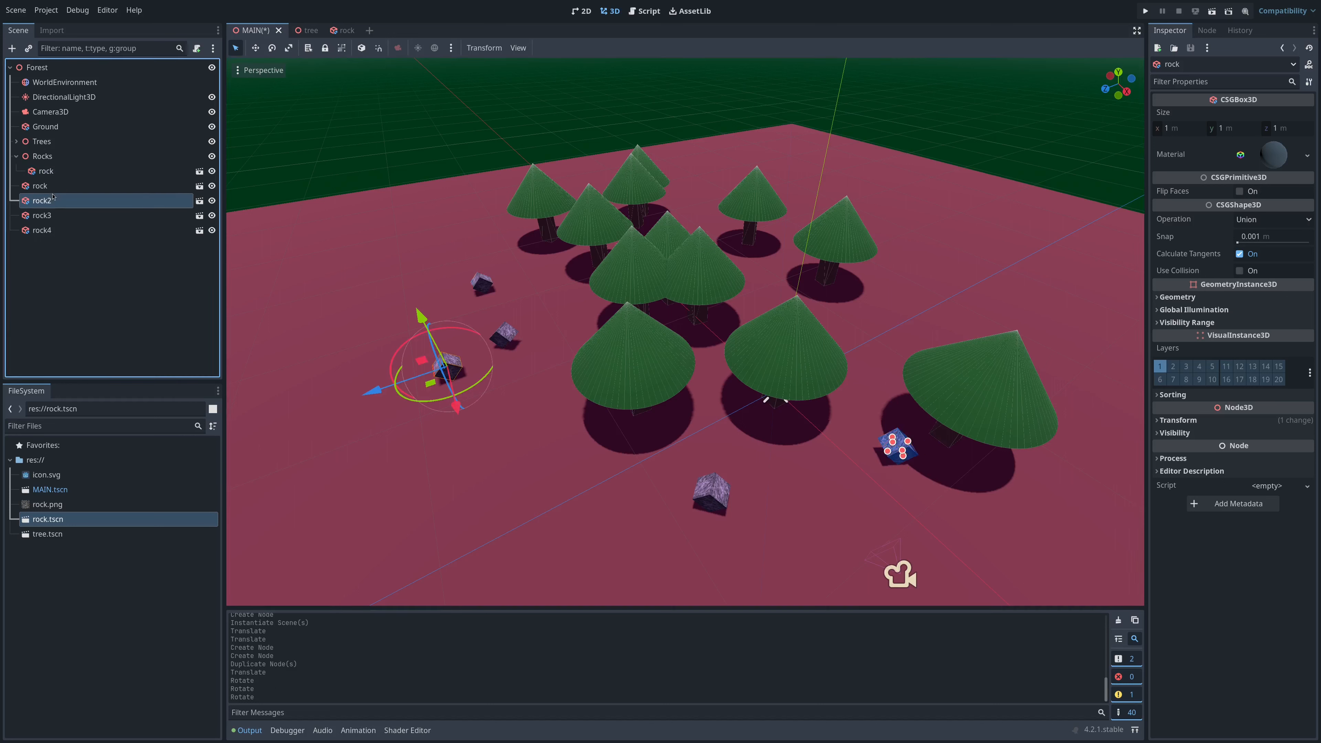
left_click(46, 233, "shift")
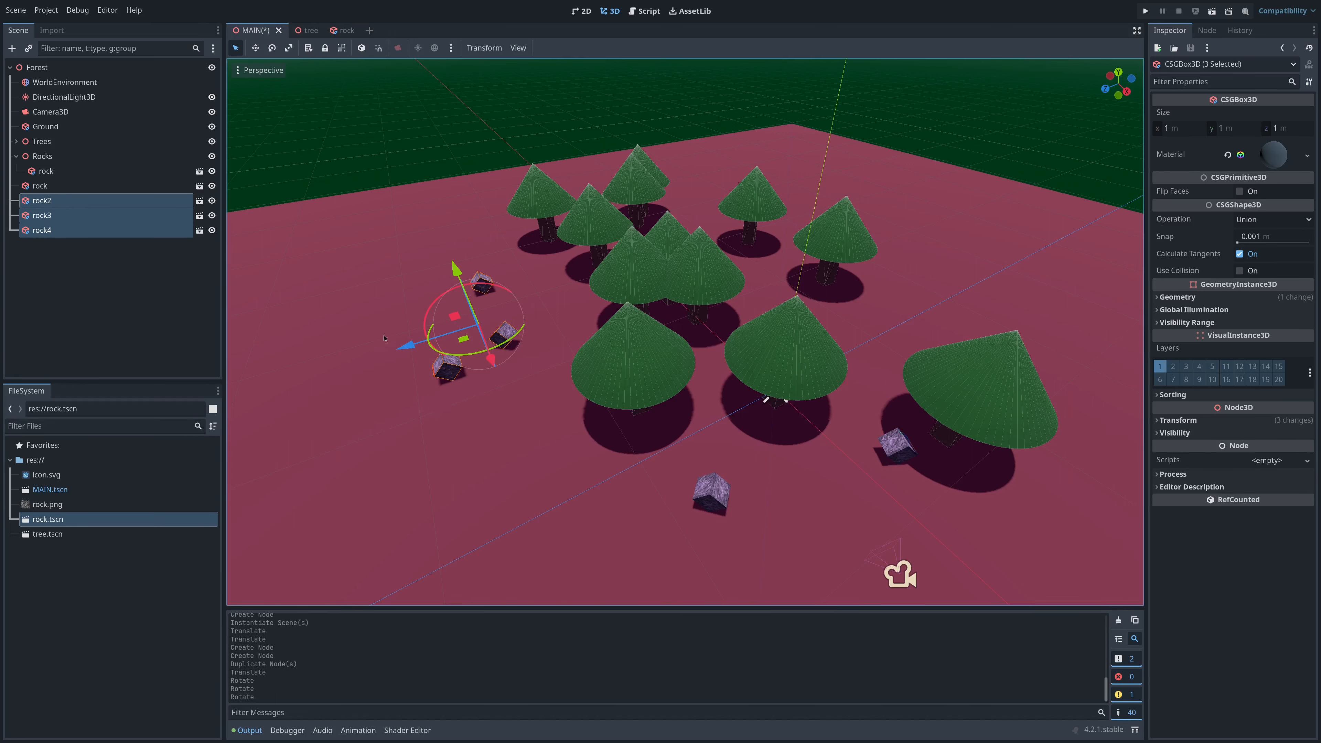
key("ctrl+d")
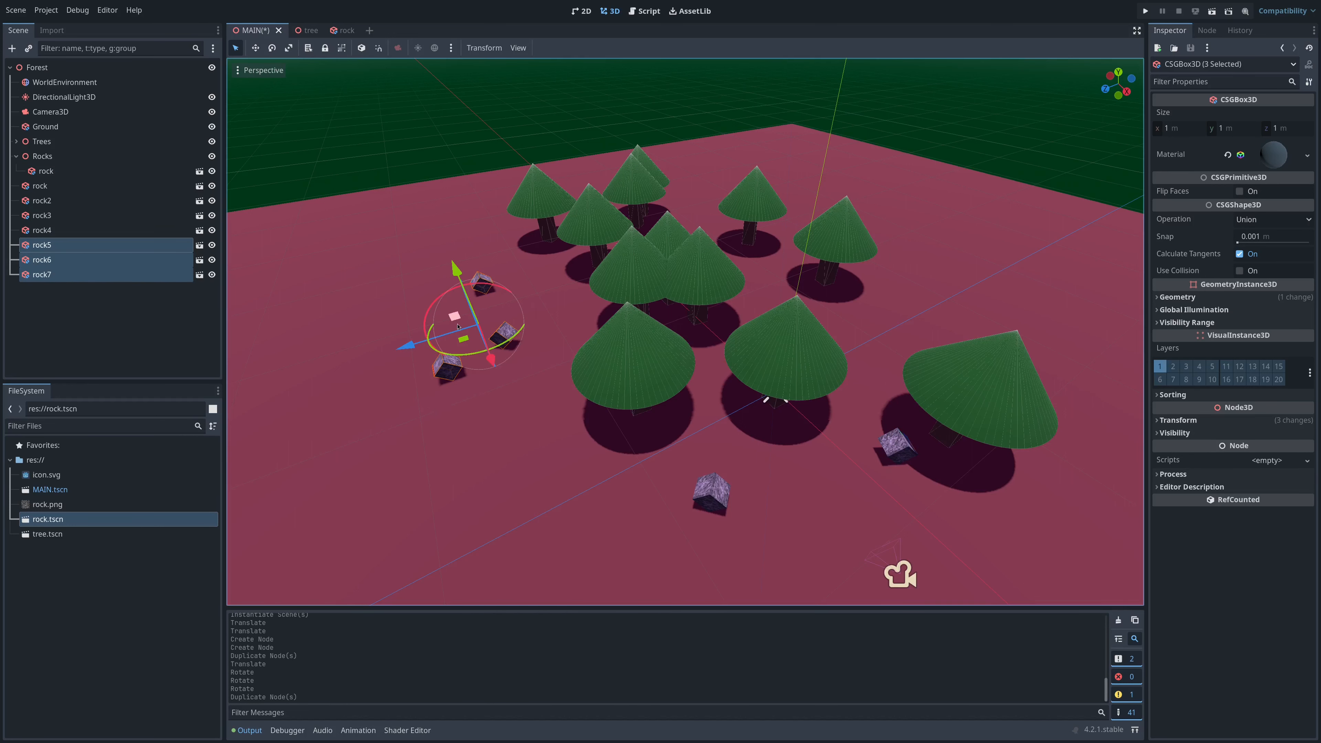
left_click_drag(464, 344, 938, 290)
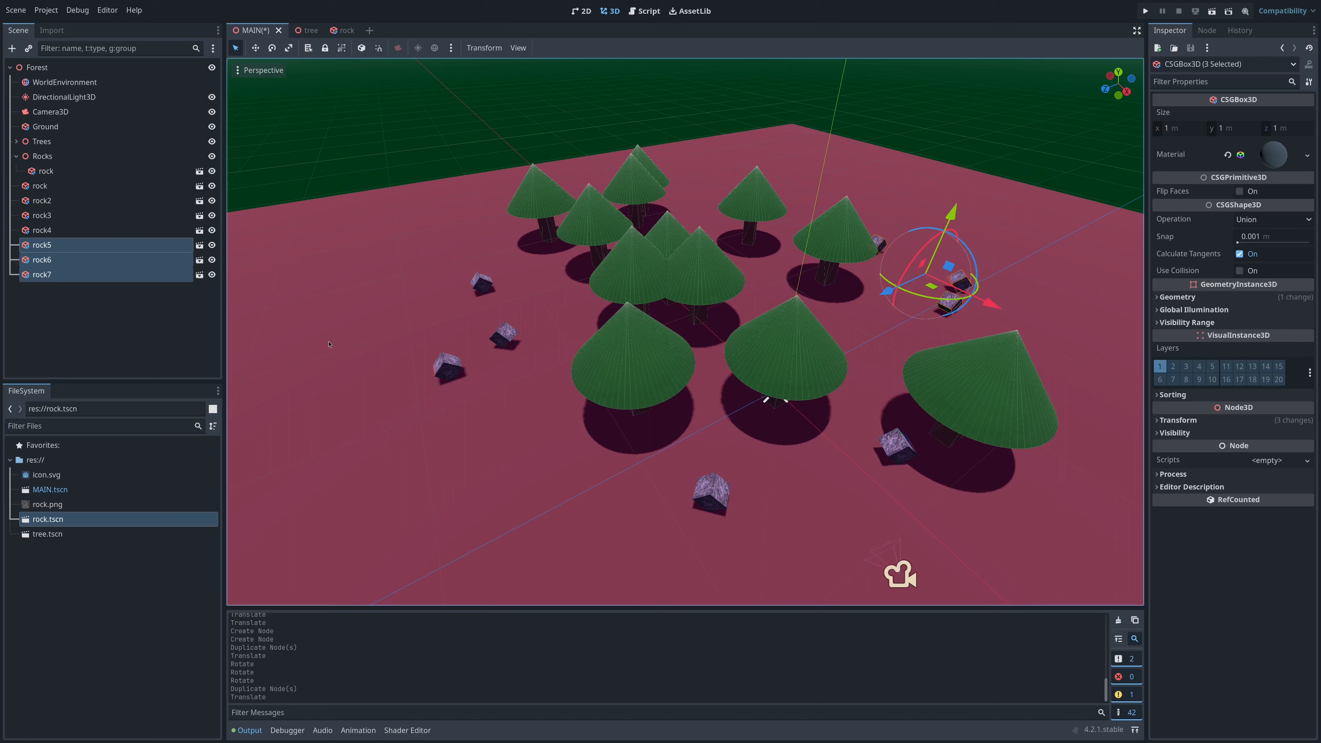
left_click(40, 192)
Parent the seven loose rocks under Rocks and lower the group about 0.74 into the ground.
left_click(63, 279, "shift")
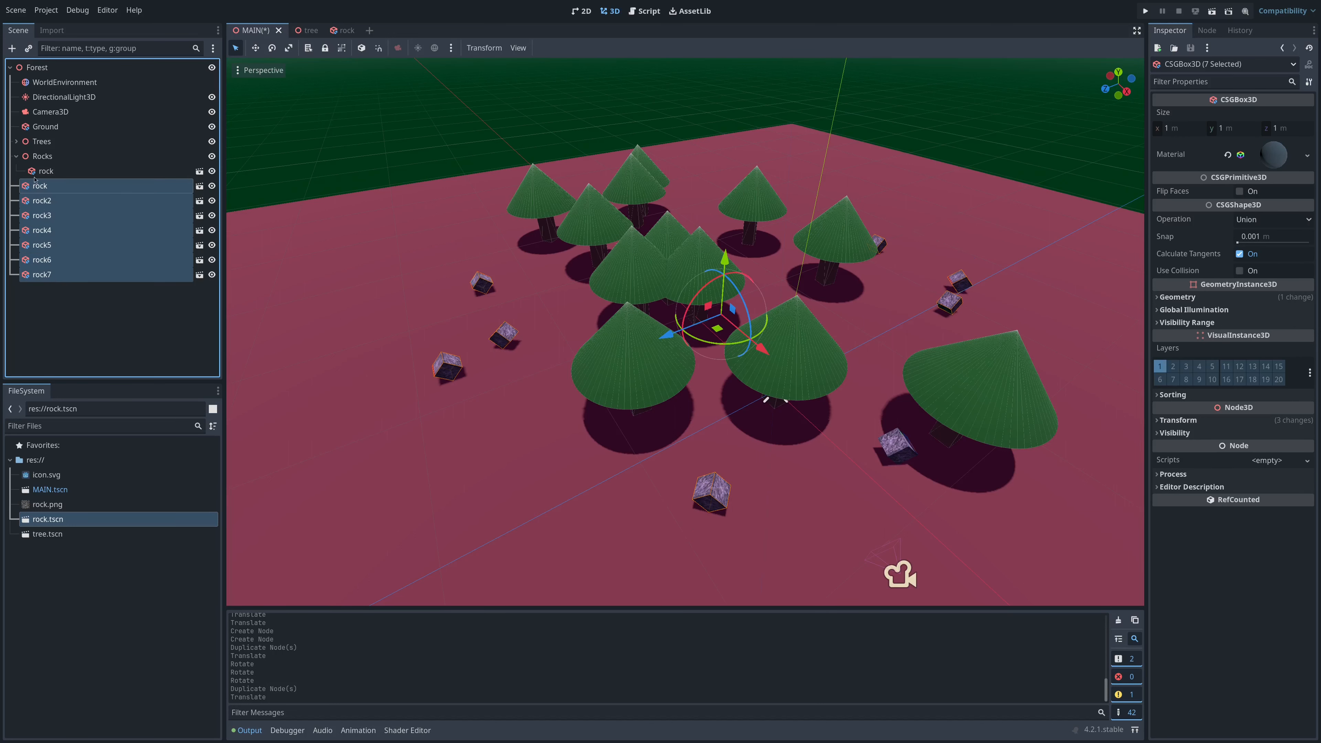
left_click_drag(37, 186, 54, 162)
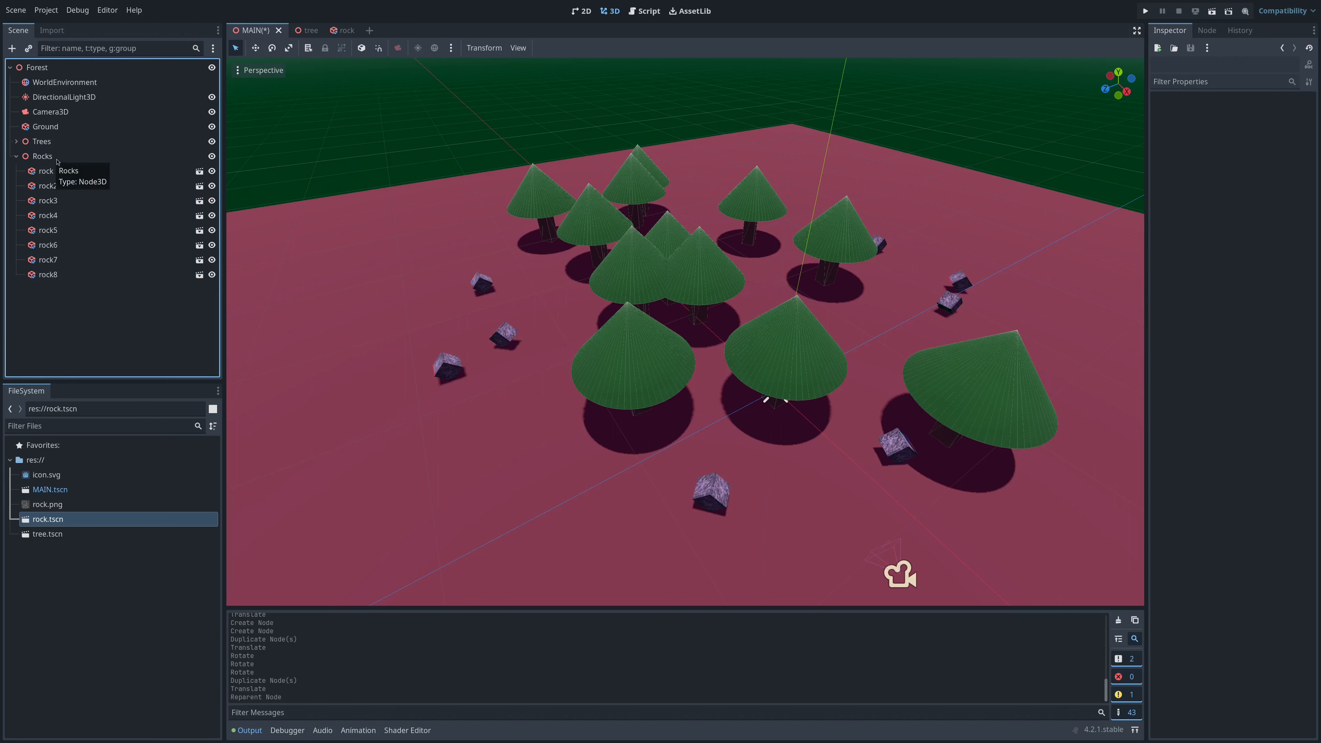
left_click(47, 156)
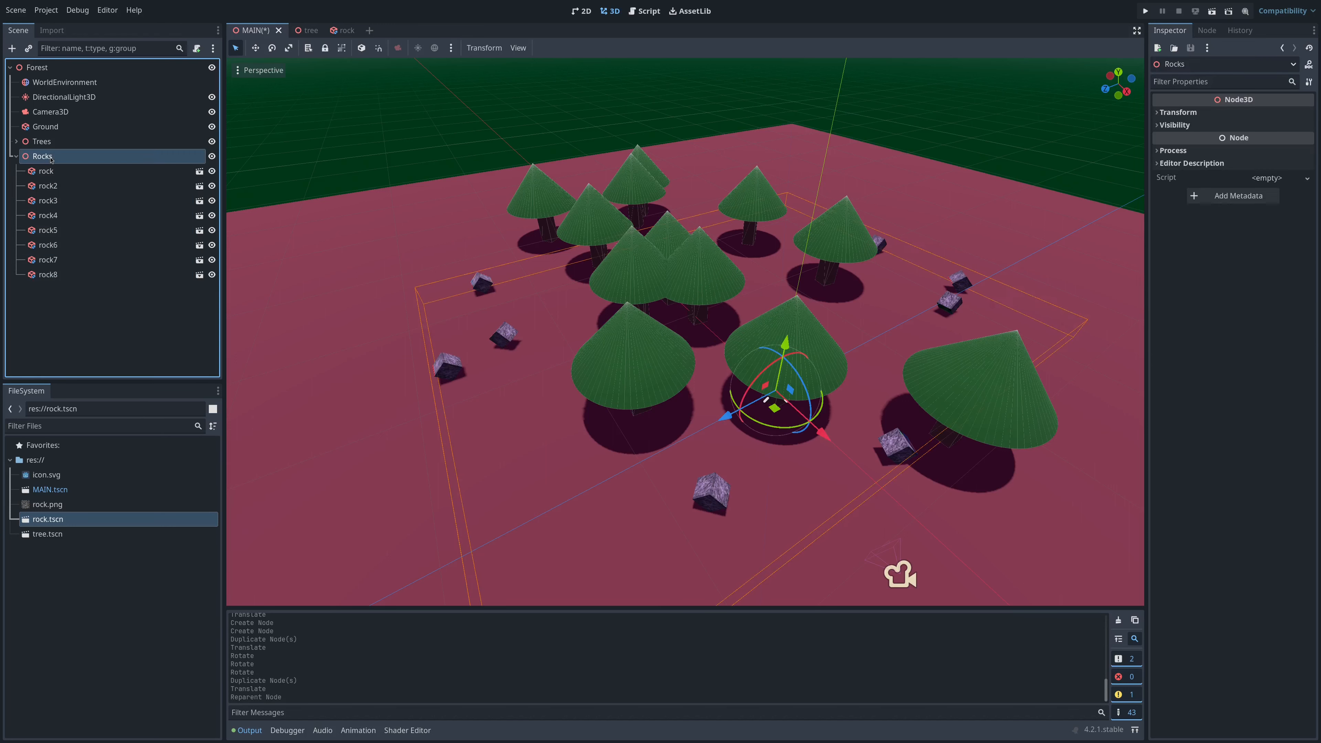
middle_click_drag(665, 392, 764, 308)
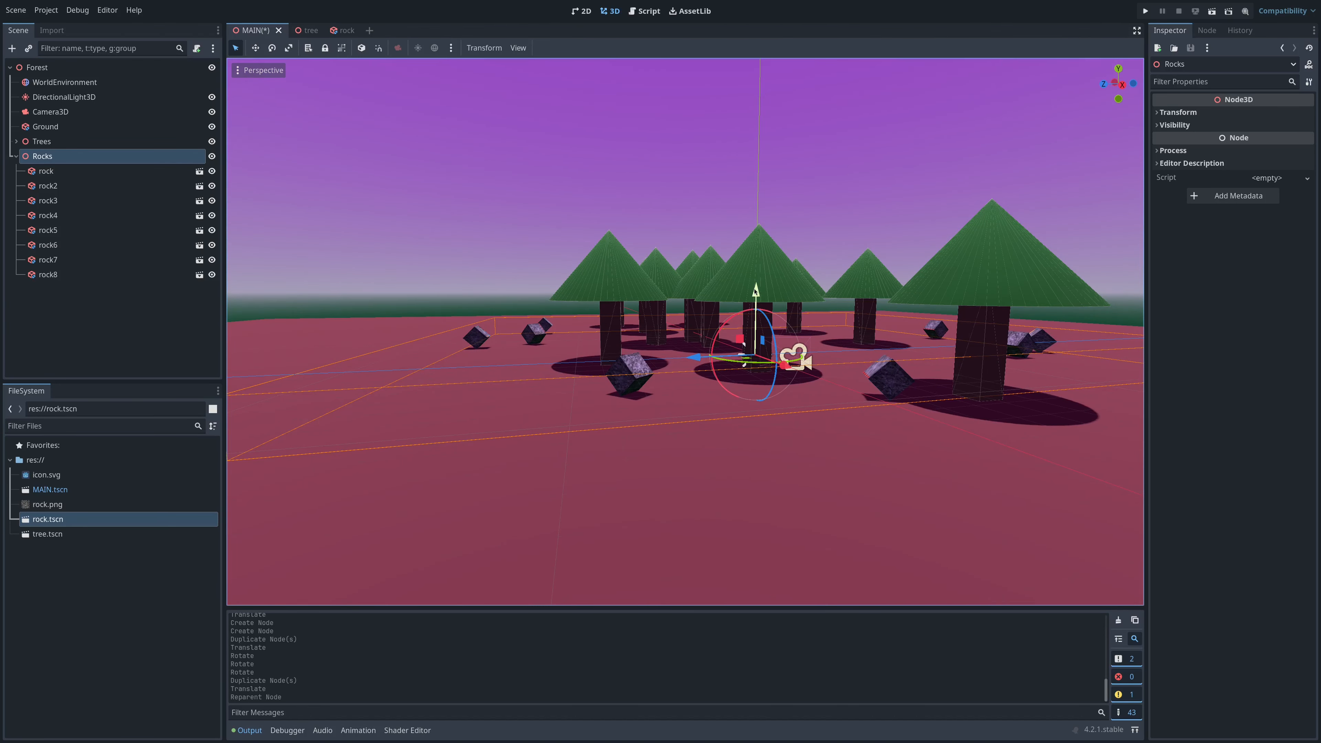
left_click_drag(756, 291, 755, 308)
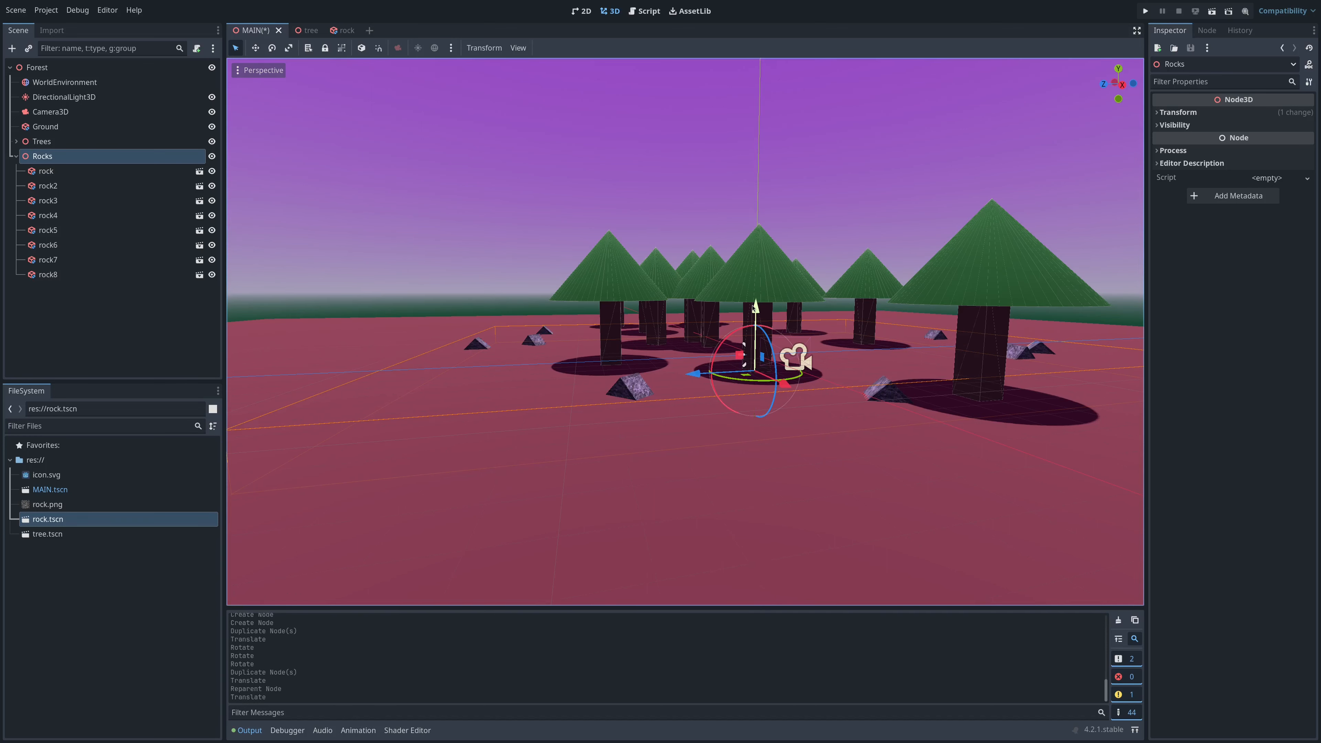
Orbit around the forest to check the sunken rocks, then select the first rock instance.
left_click(558, 385)
left_click(475, 197)
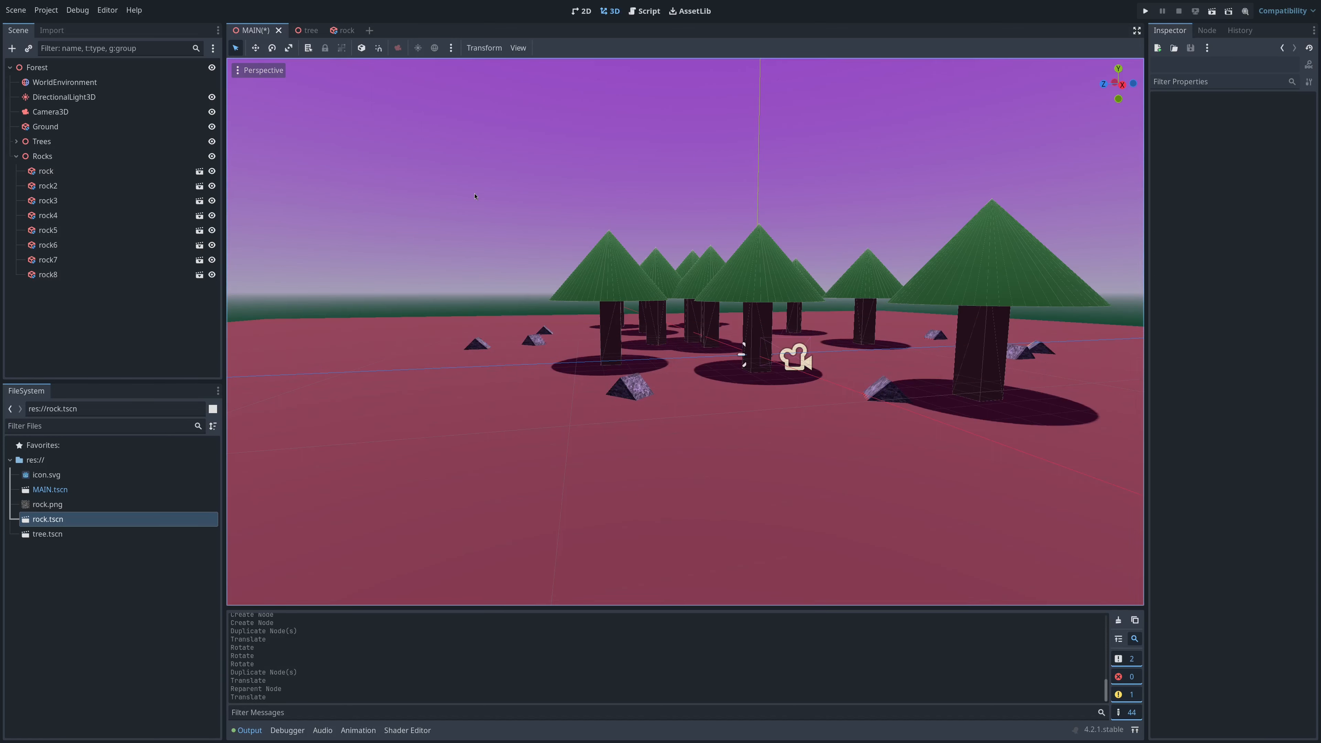
middle_click_drag(474, 197, 429, 196)
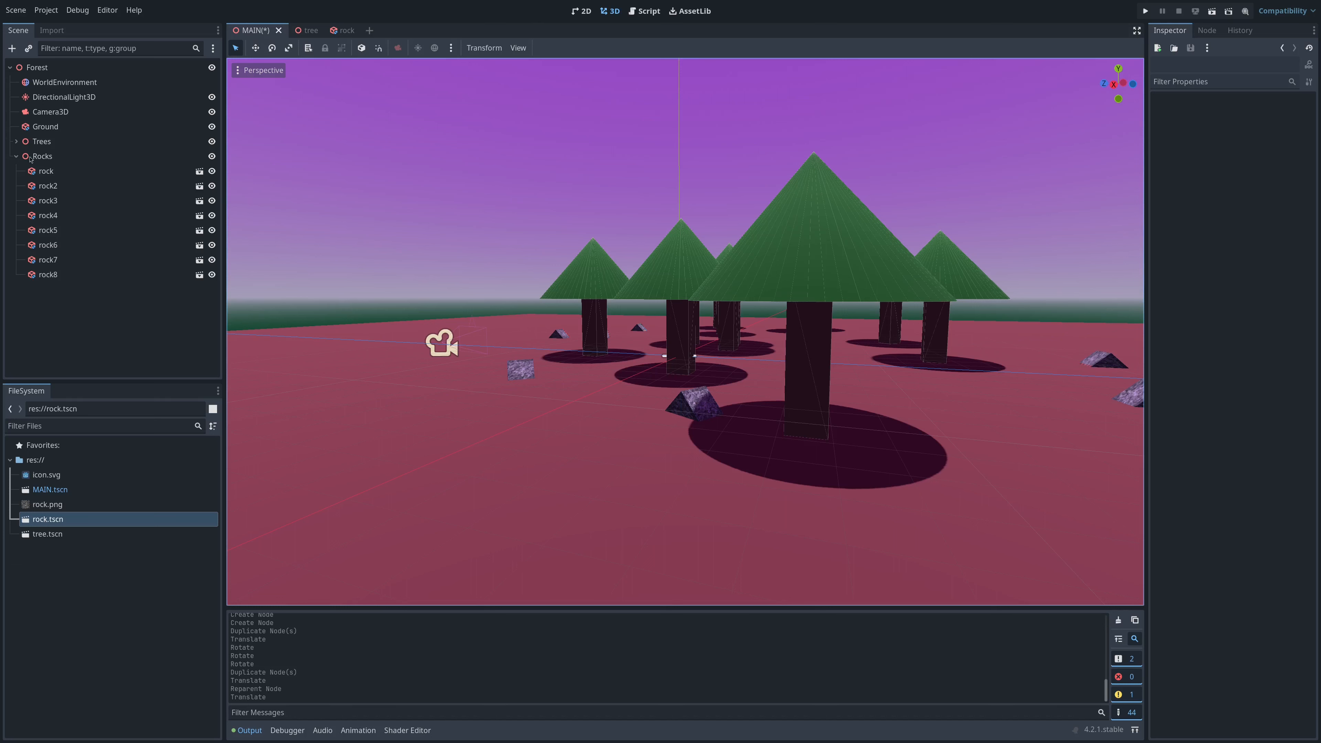
left_click(60, 177)
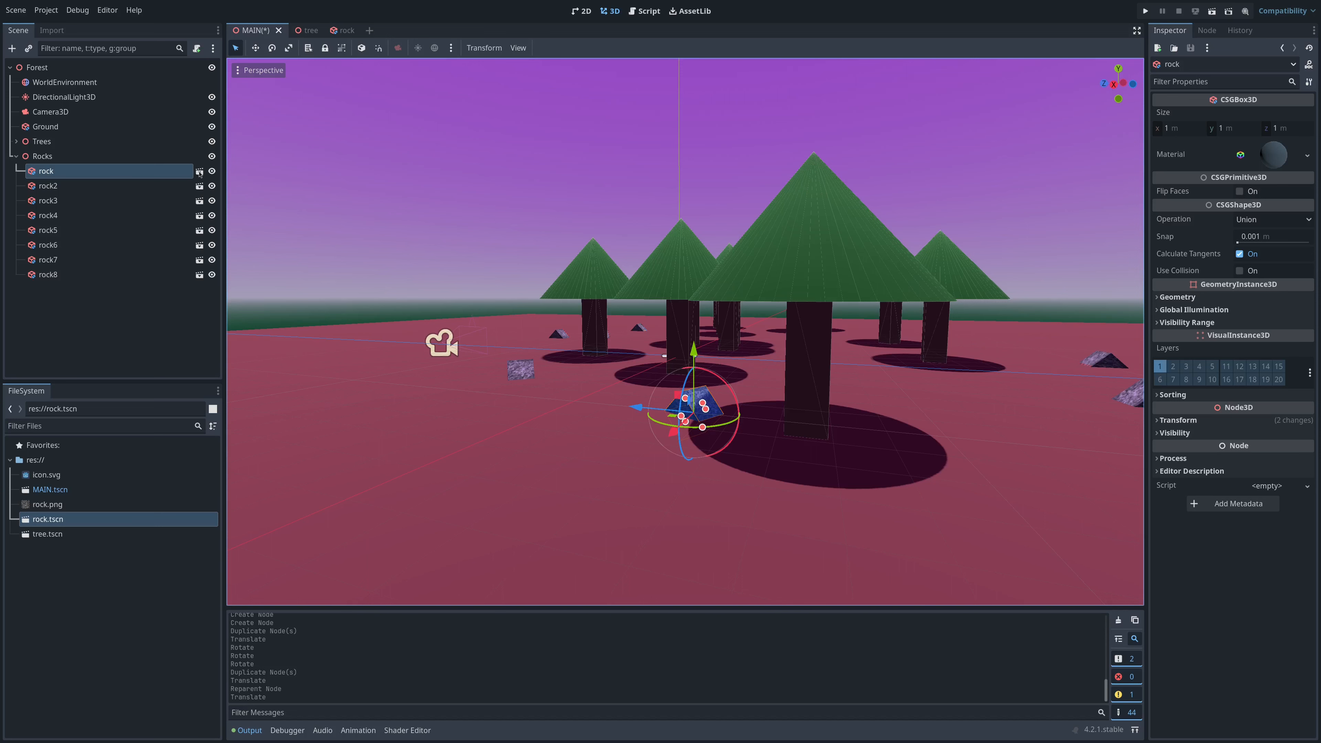
In the rock scene, stretch the box to 2.521 m tall and save it.
left_click(200, 172)
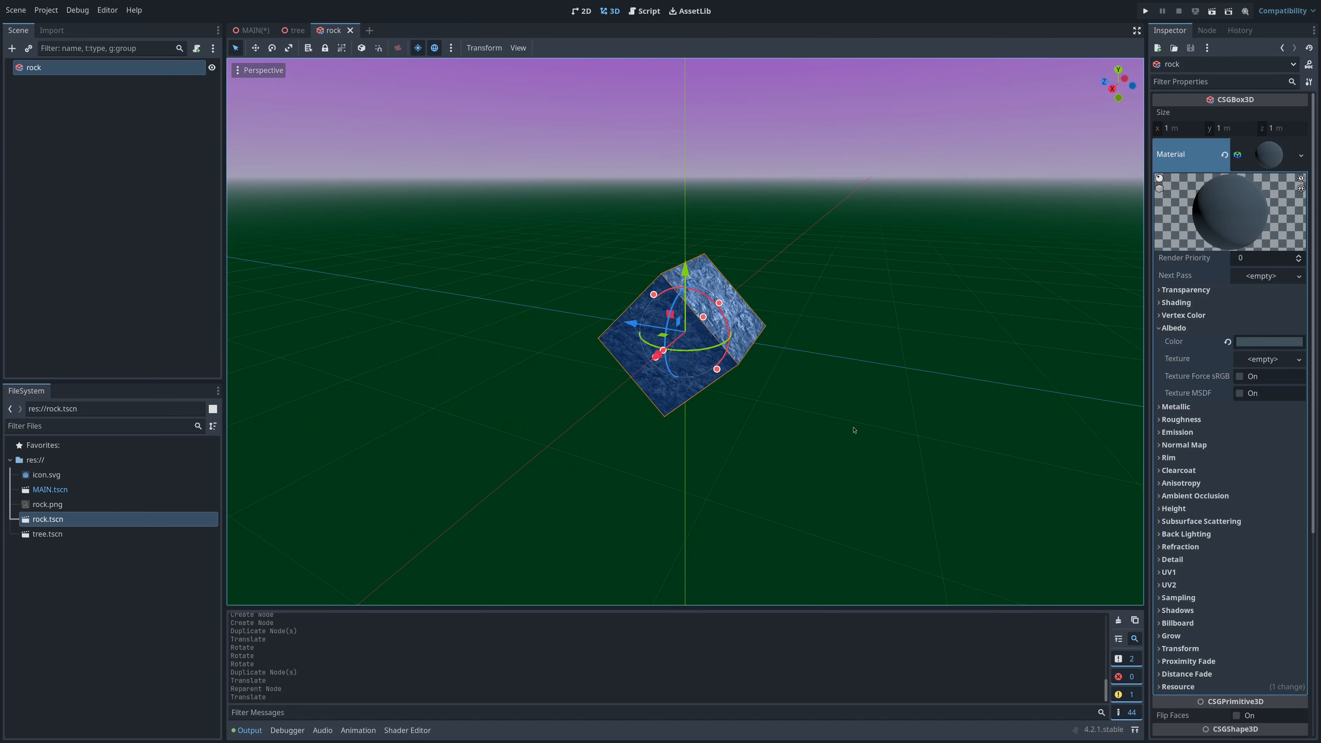
middle_click_drag(853, 430, 880, 431)
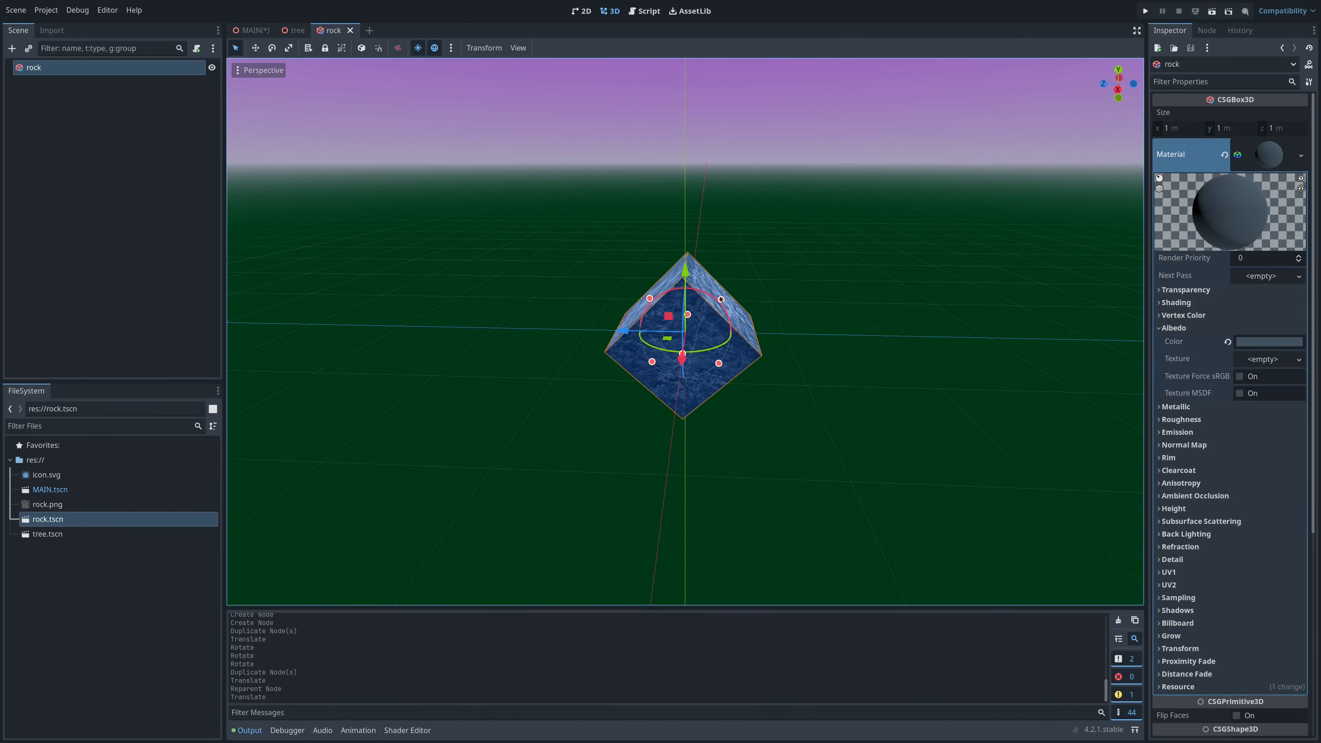
left_click_drag(724, 298, 847, 215)
key("ctrl+z")
key("ctrl+z")
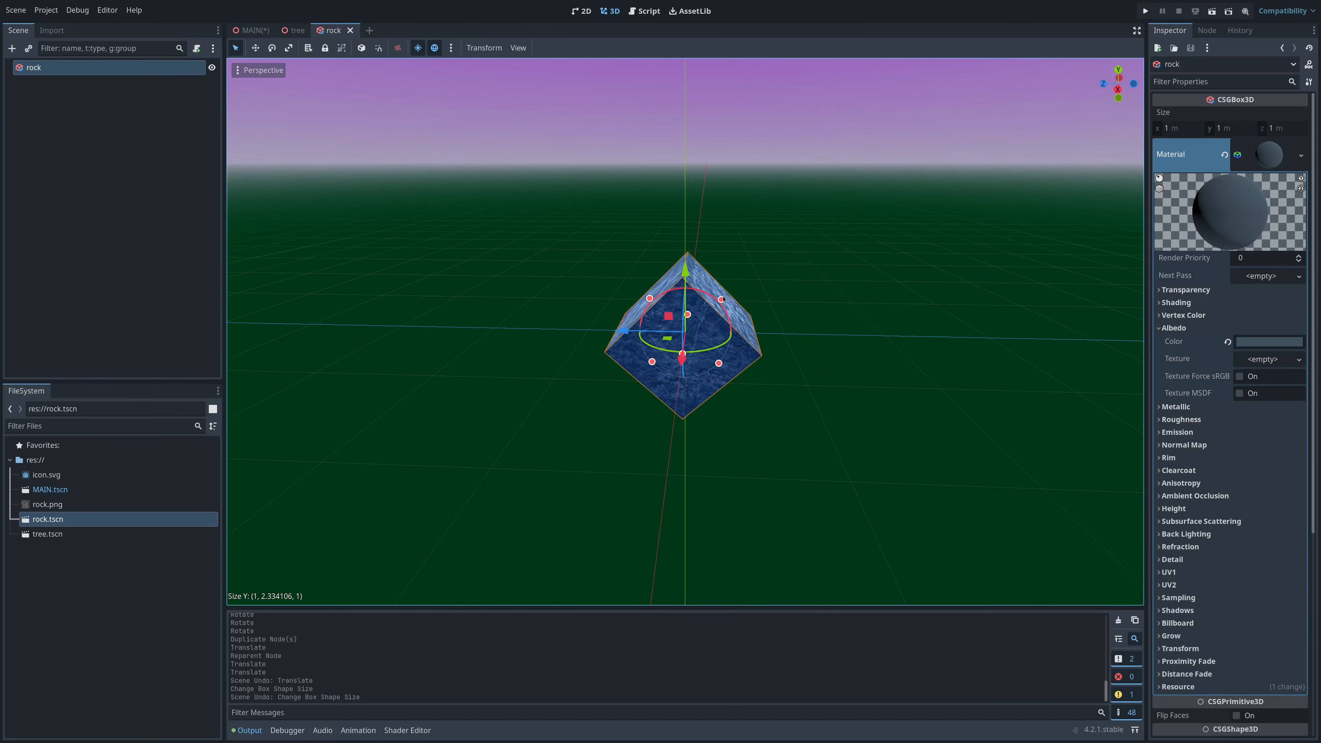
left_click_drag(723, 301, 849, 184)
key("ctrl+s")
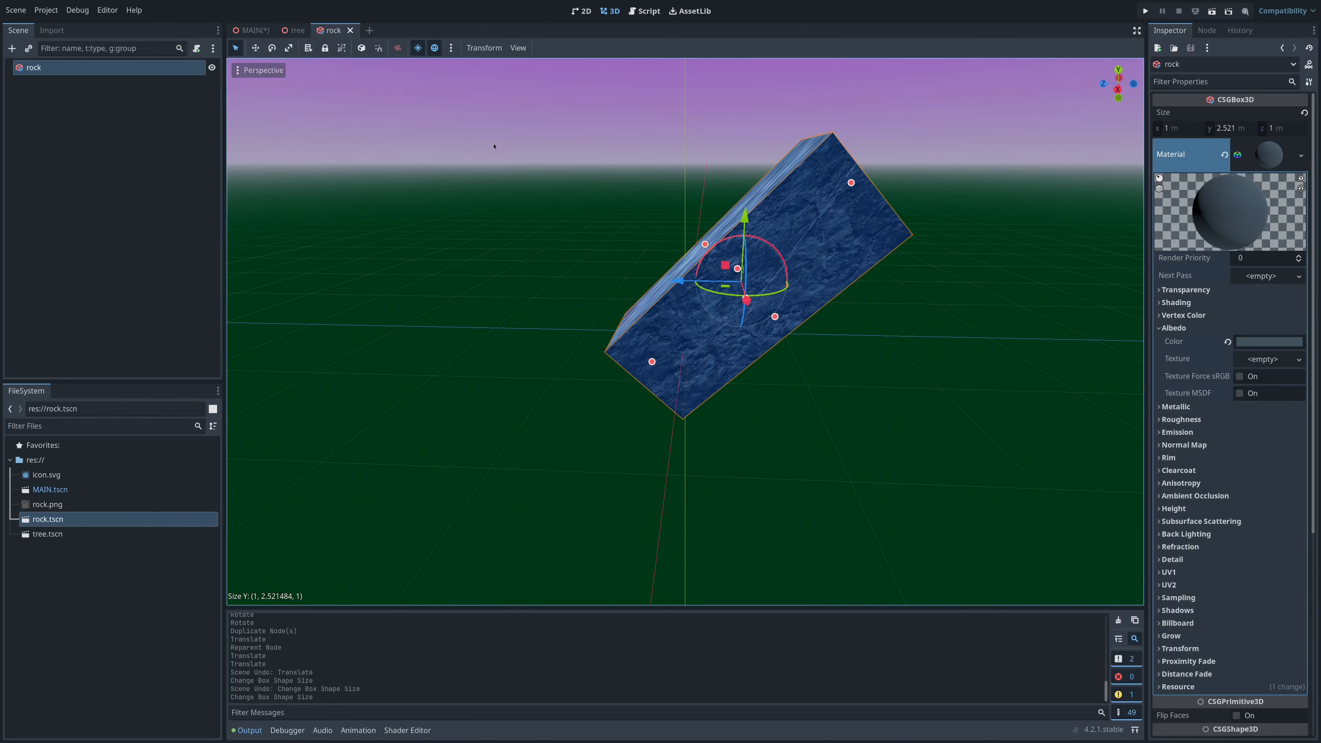
Back in the main forest scene, inspect the stretched rock instances from several angles.
left_click(251, 30)
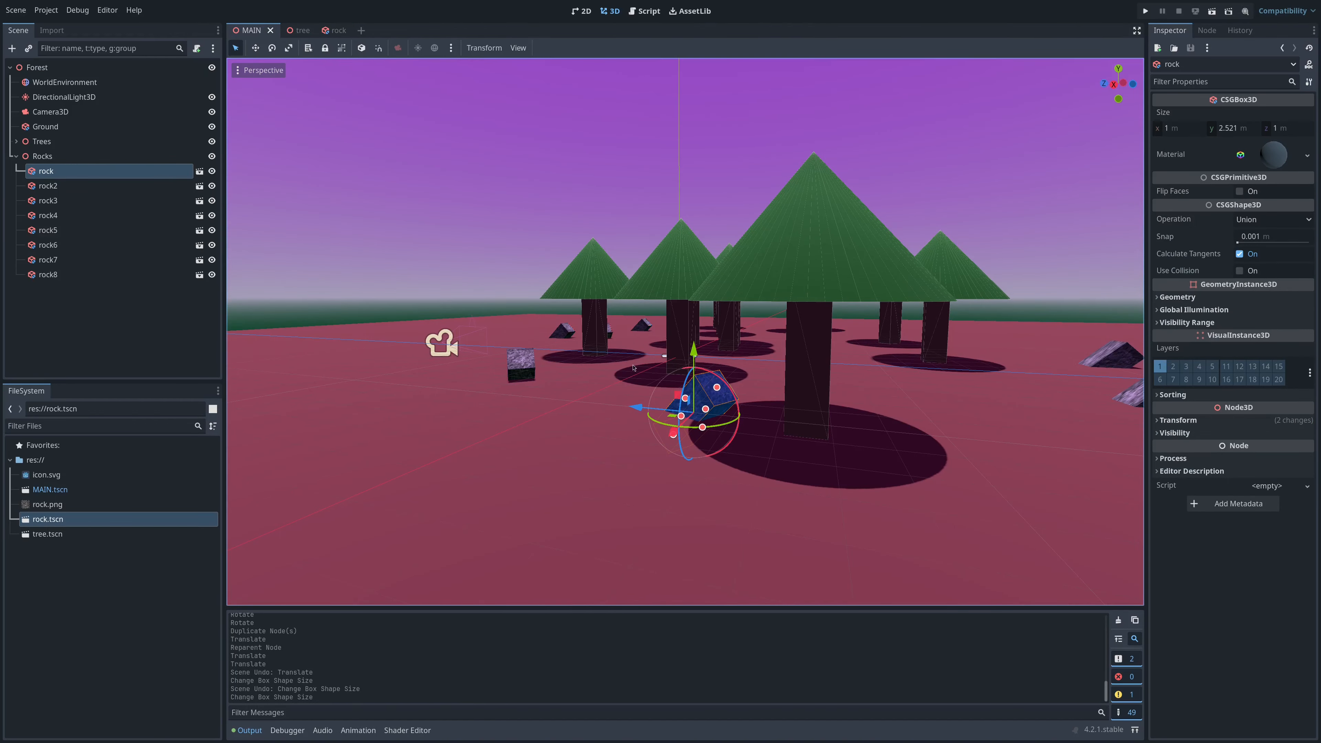
middle_click_drag(634, 368, 462, 306)
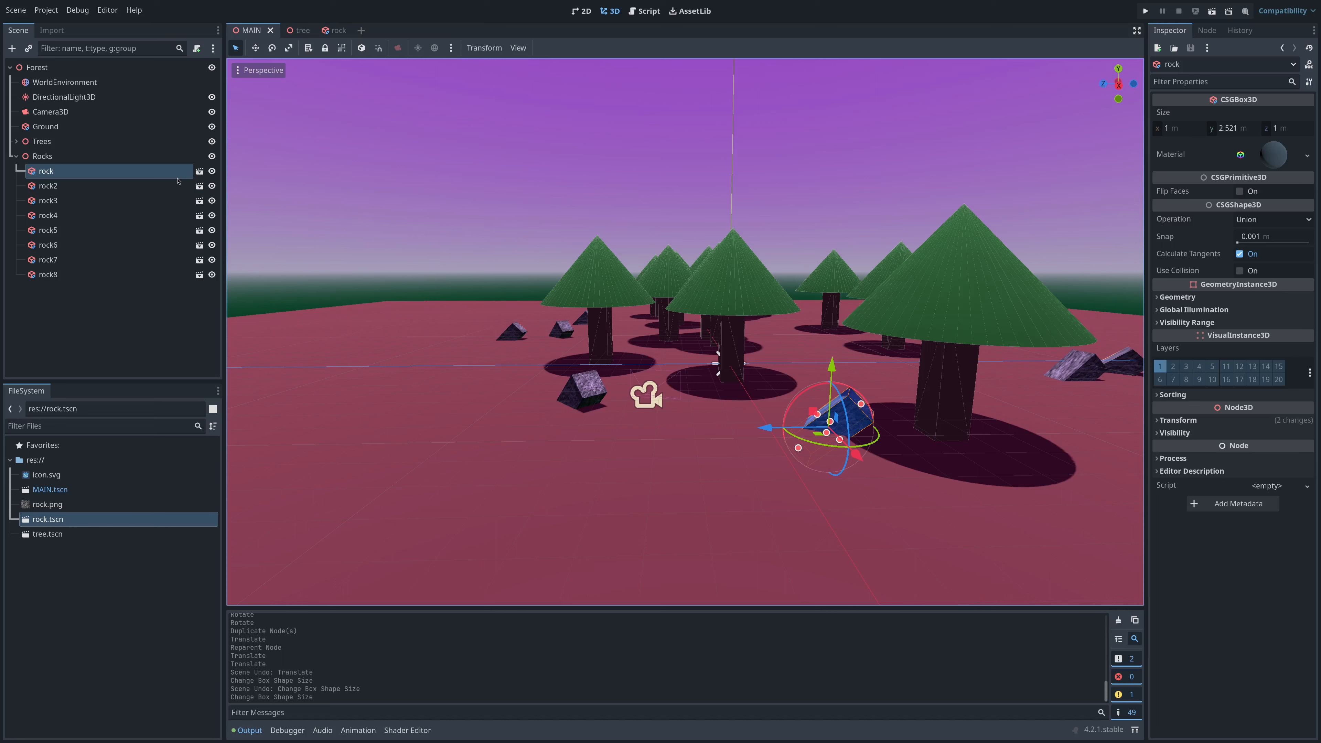
key("Down")
key("Down")
key("Up")
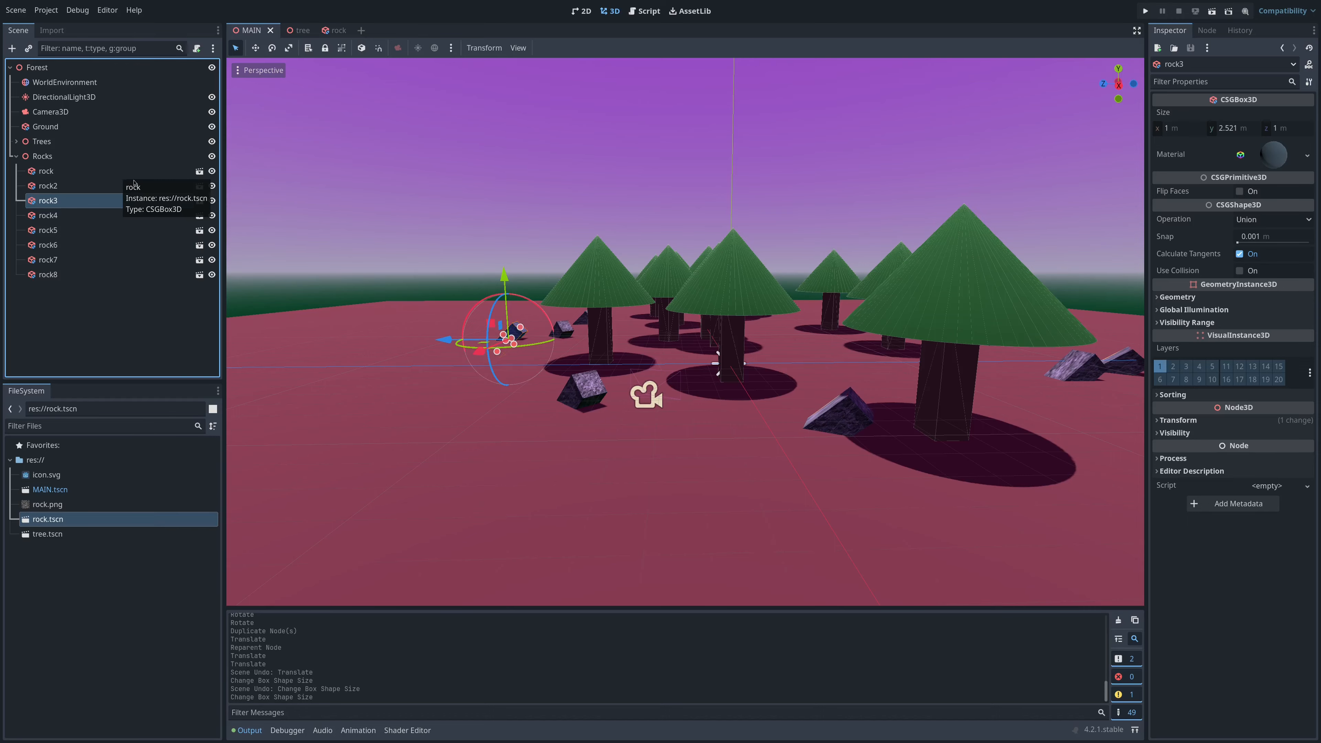
mouse_move(782, 438)
middle_mouse_down()
mouse_move(719, 493)
mouse_move(635, 453)
mouse_move(787, 452)
mouse_move(772, 450)
middle_mouse_up()
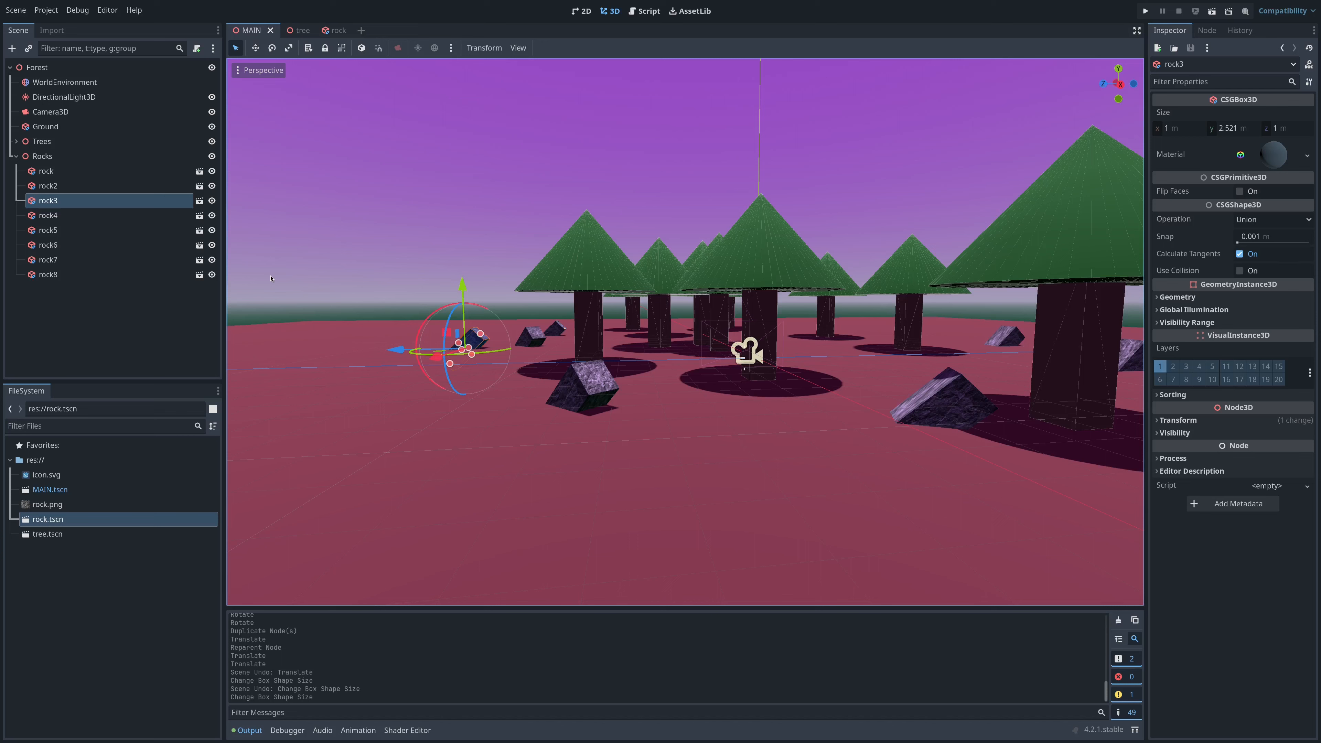
key("alt+Tab")
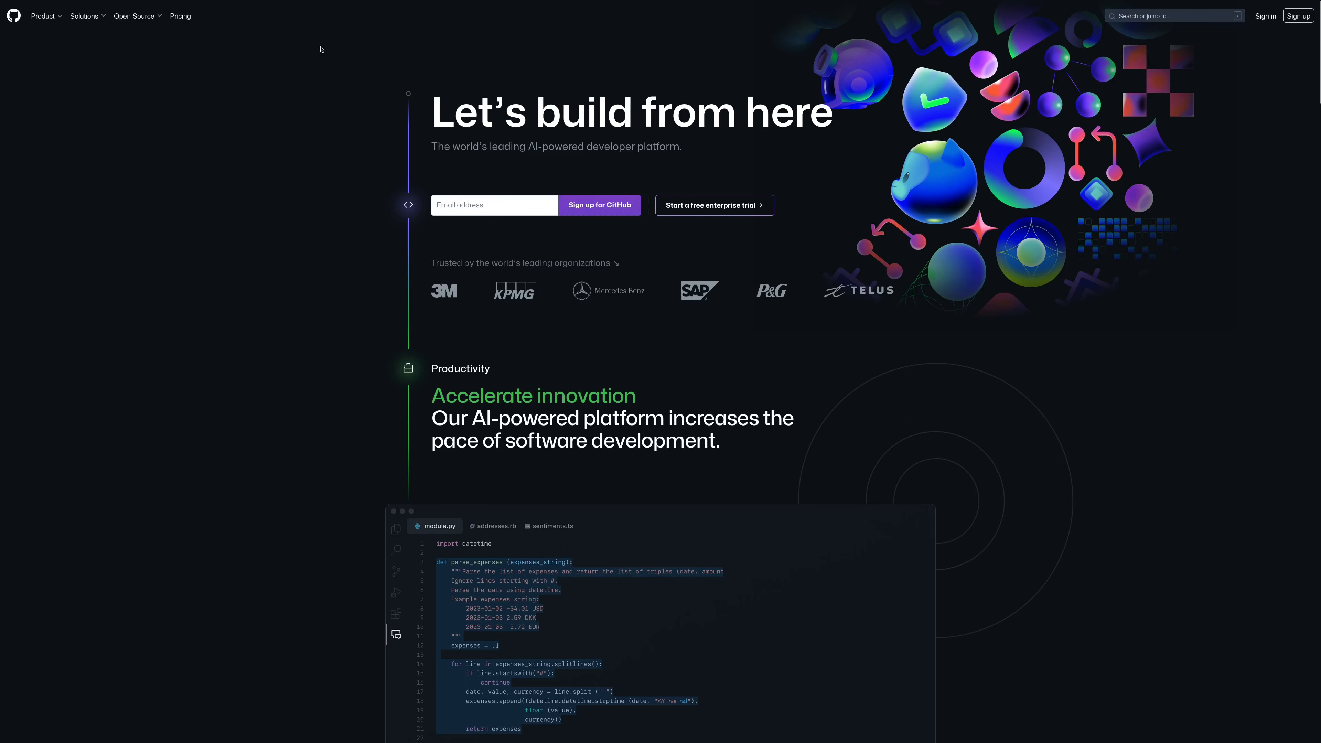
Begin GitHub sign-up with an email address, a 1Password-generated password and the suggested username.
left_click(1298, 16)
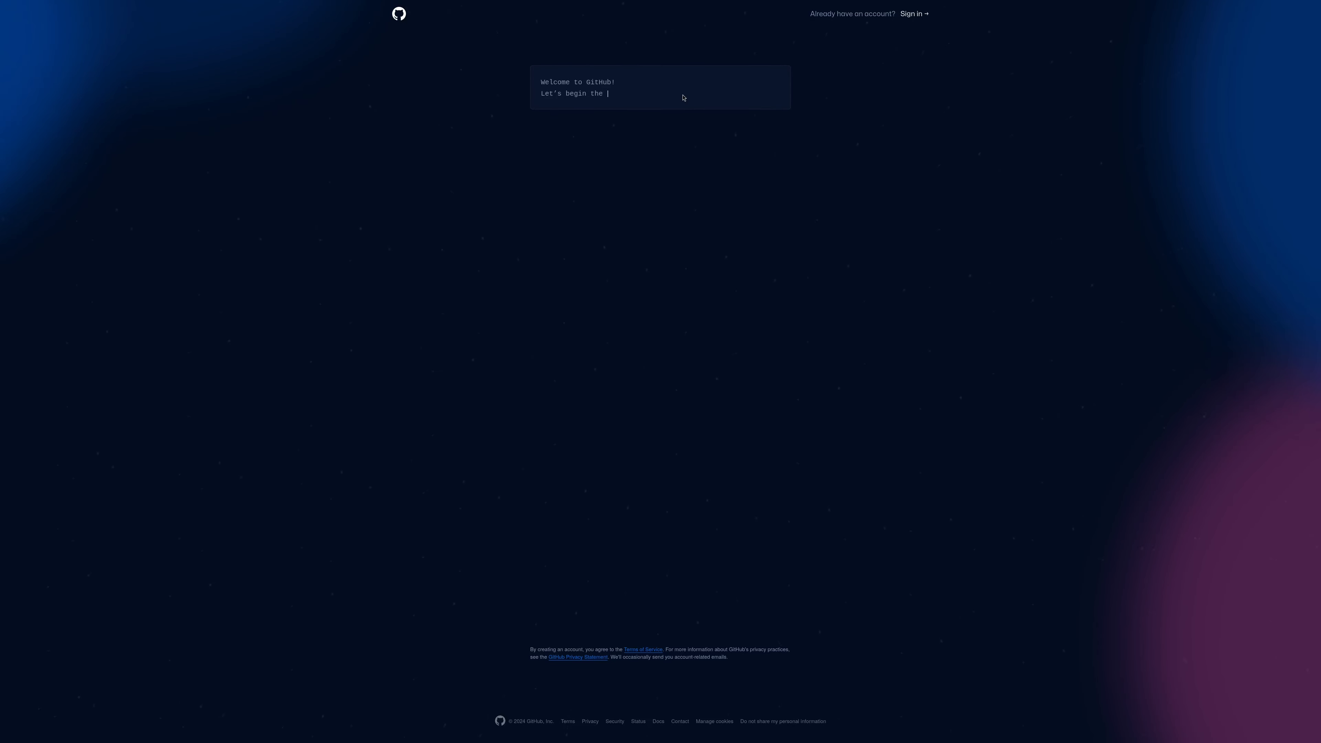
key("Return")
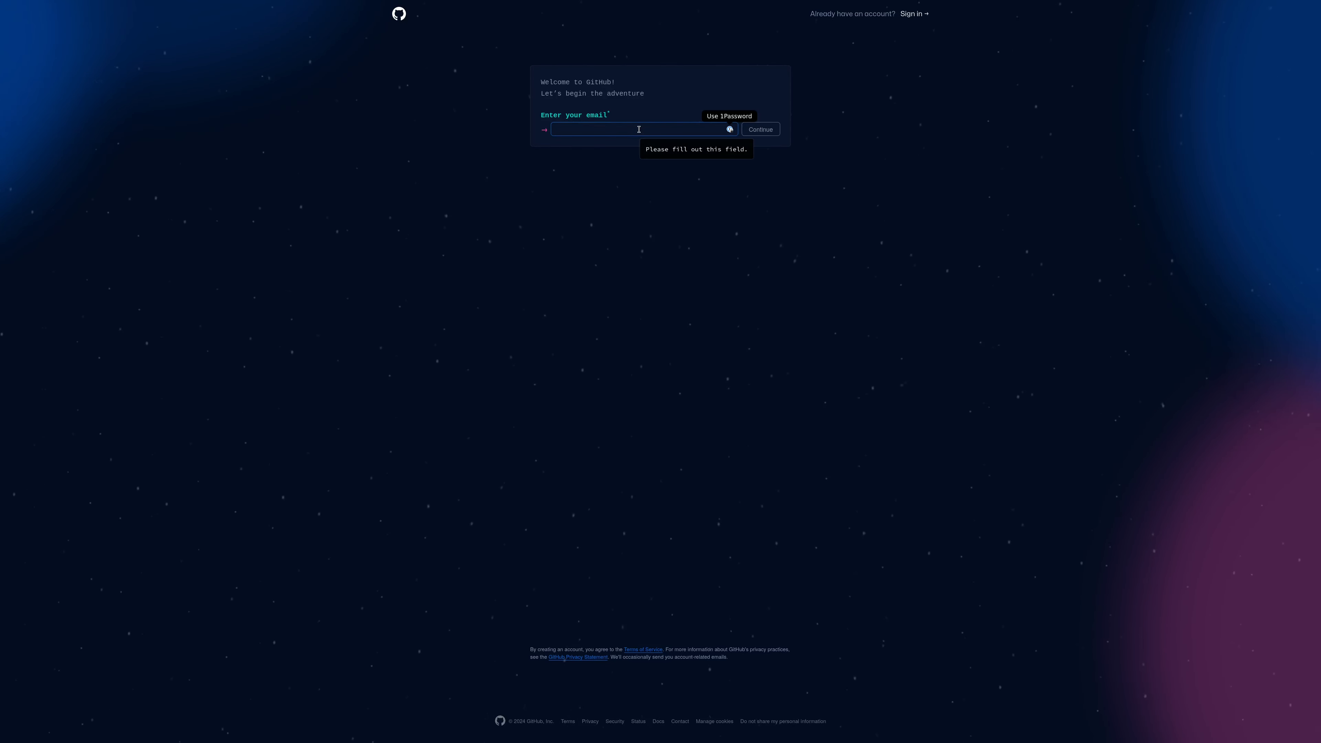
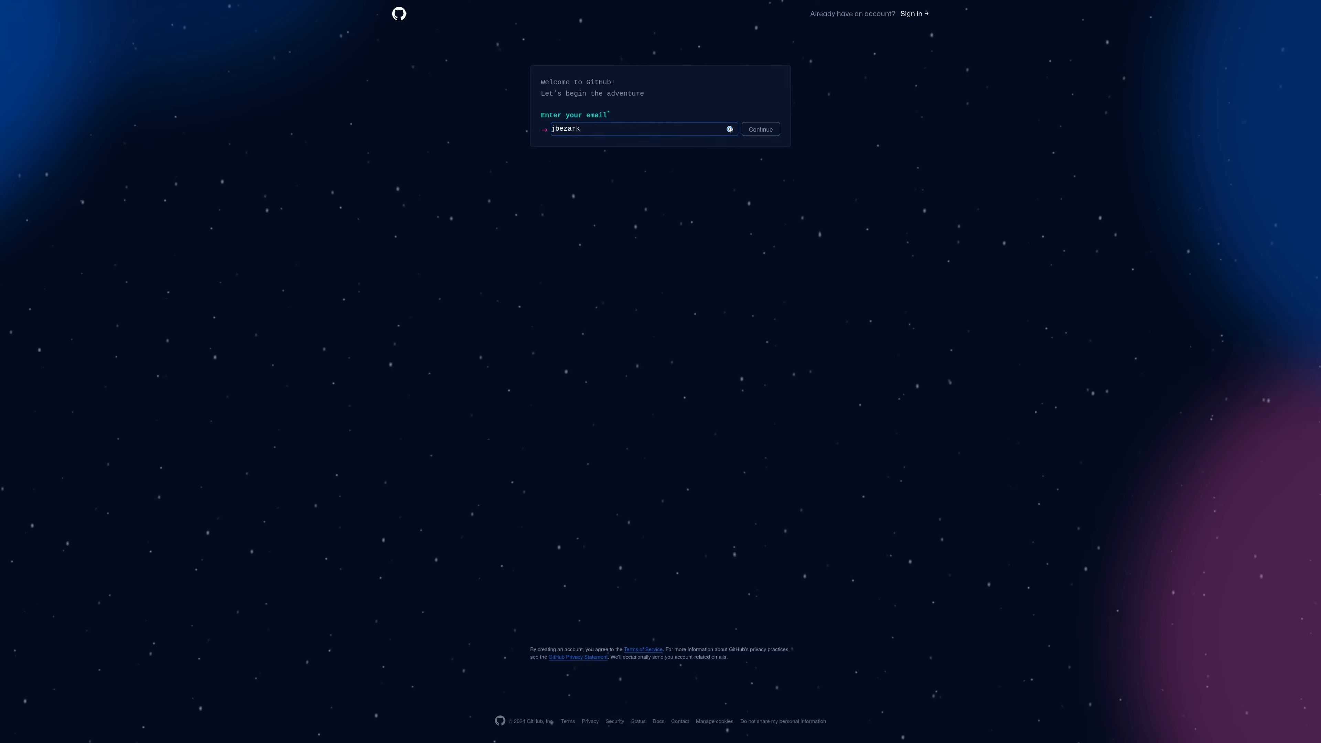
key("Return")
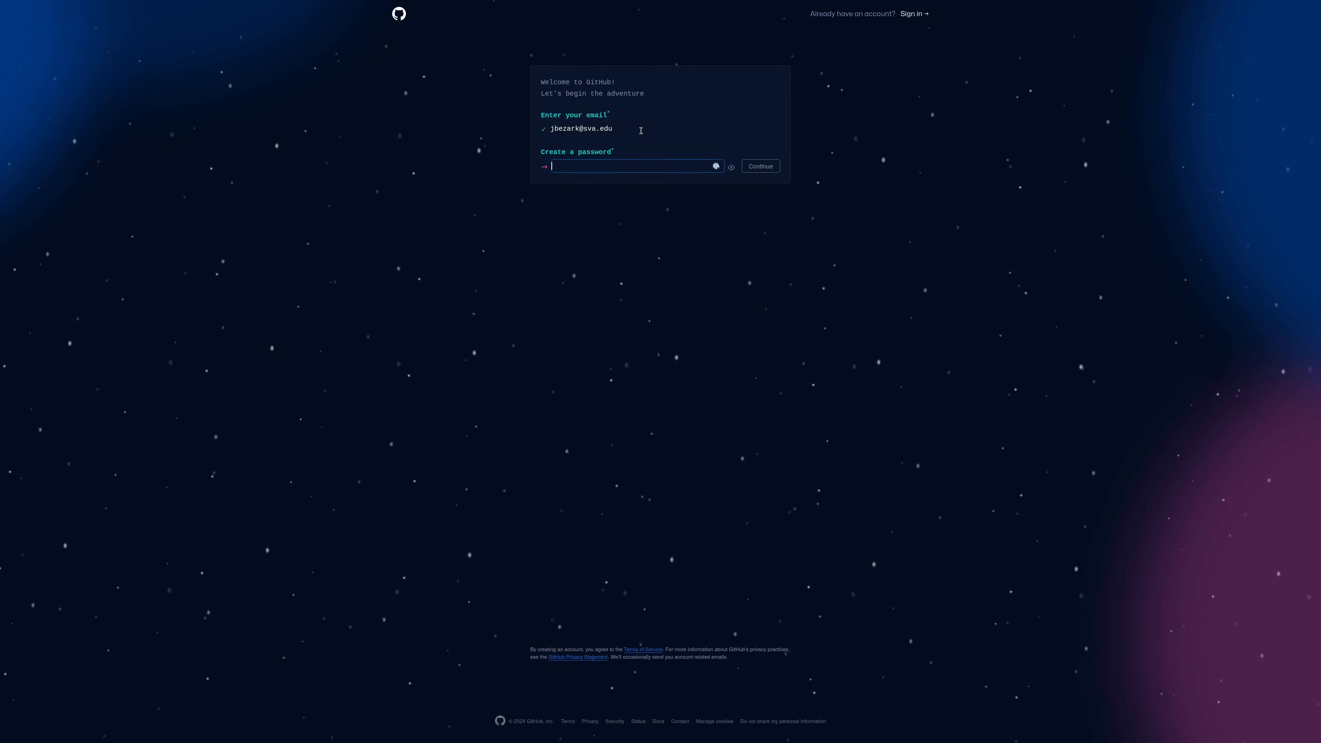
left_click(716, 167)
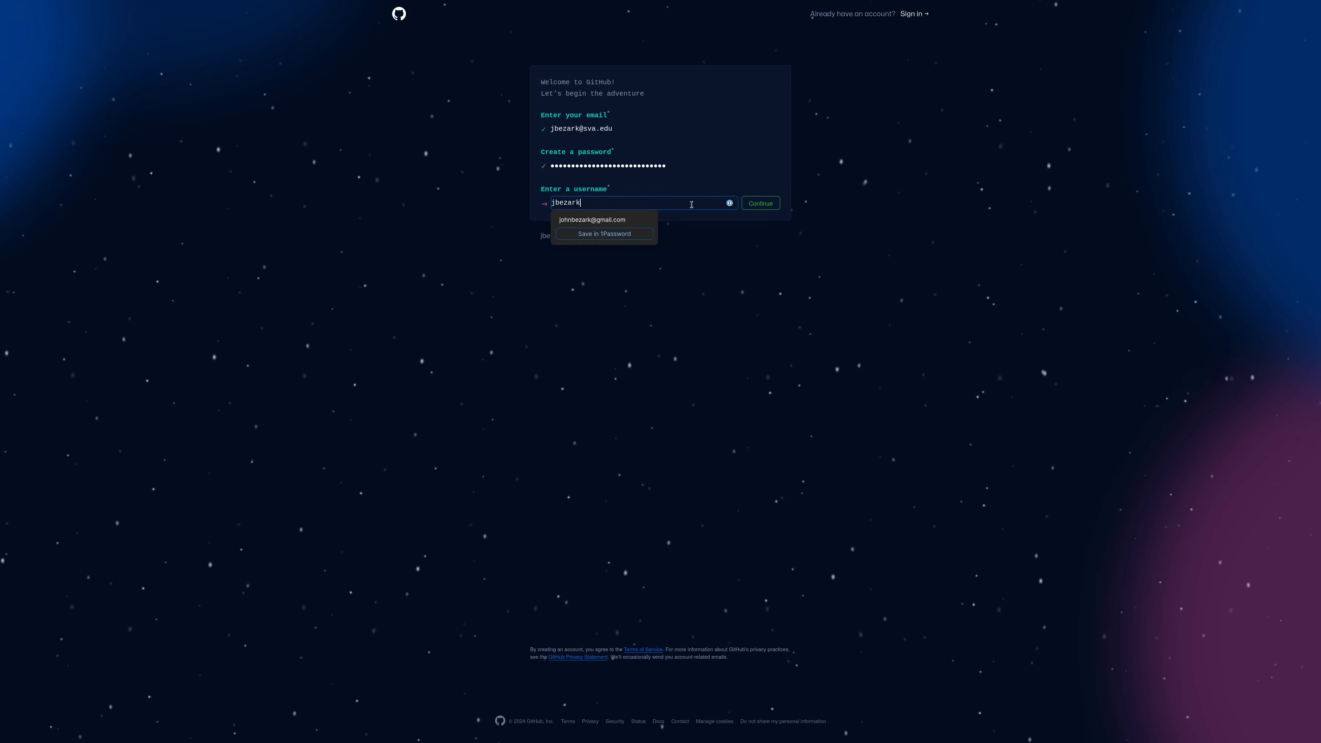
left_click(761, 203)
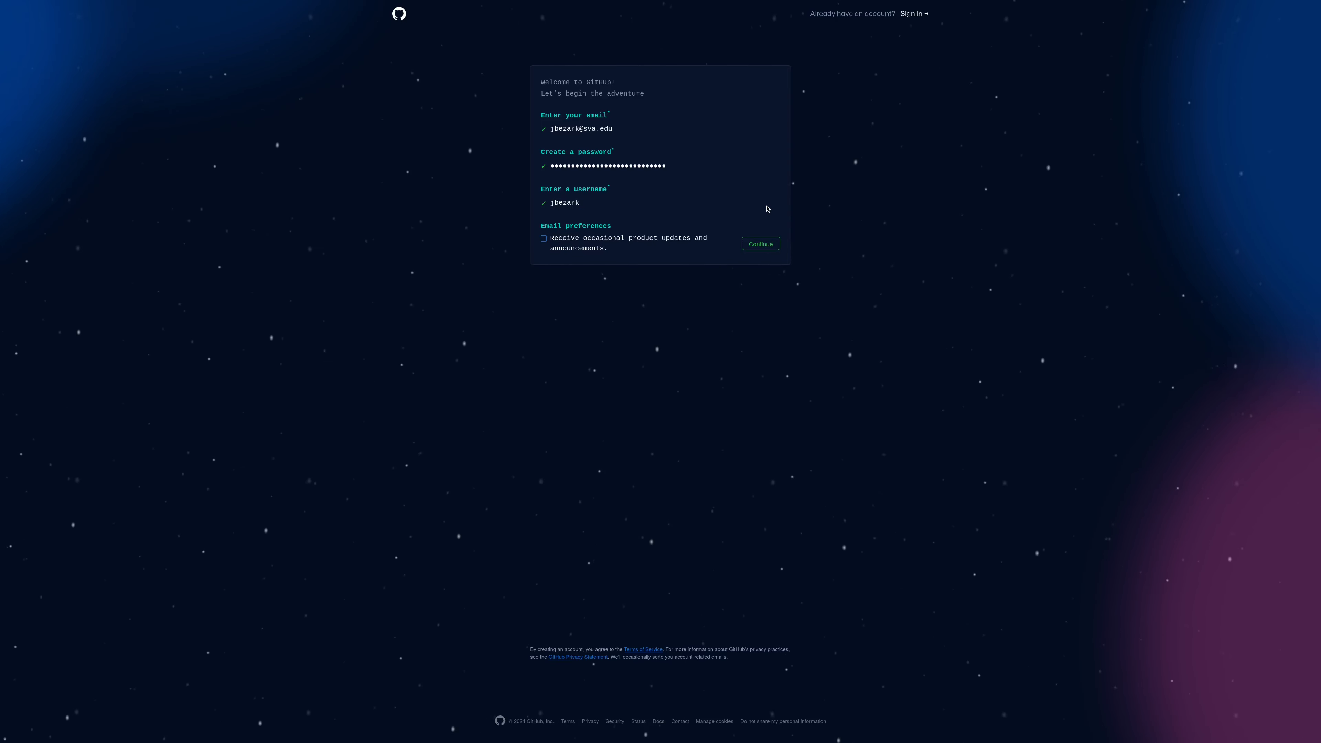
left_click(754, 247)
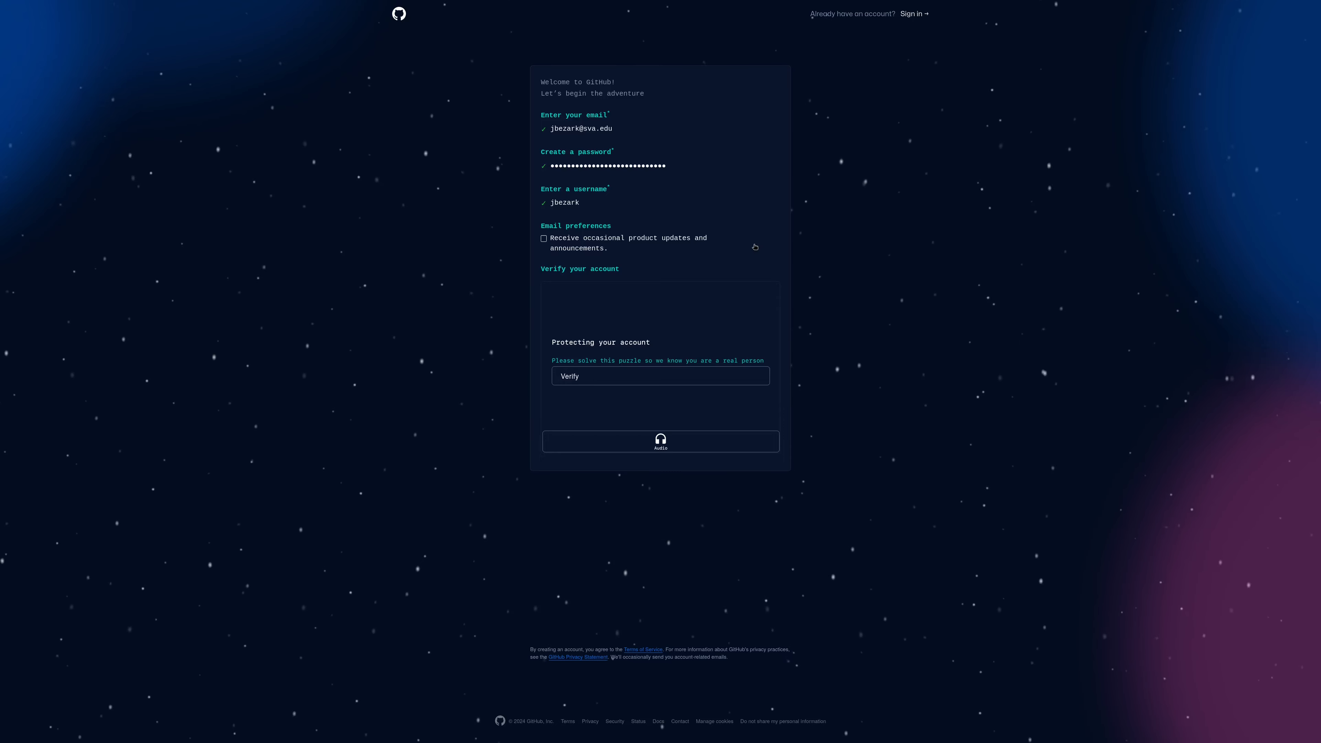
Solve the rotate-the-object verification puzzle and create the account.
left_click(613, 382)
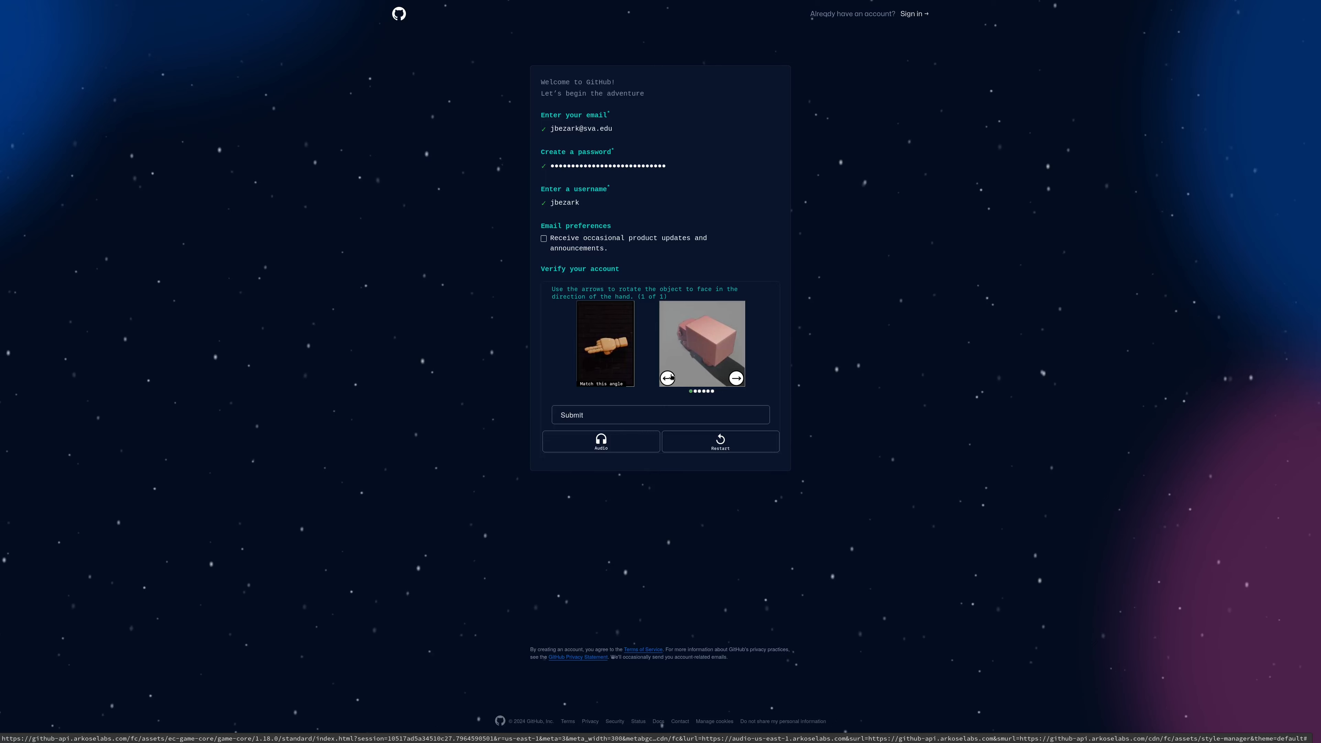
left_click(668, 378)
left_click(667, 378)
left_click(668, 379)
left_click(671, 378)
left_click(671, 378)
left_click(672, 377)
left_click(735, 379)
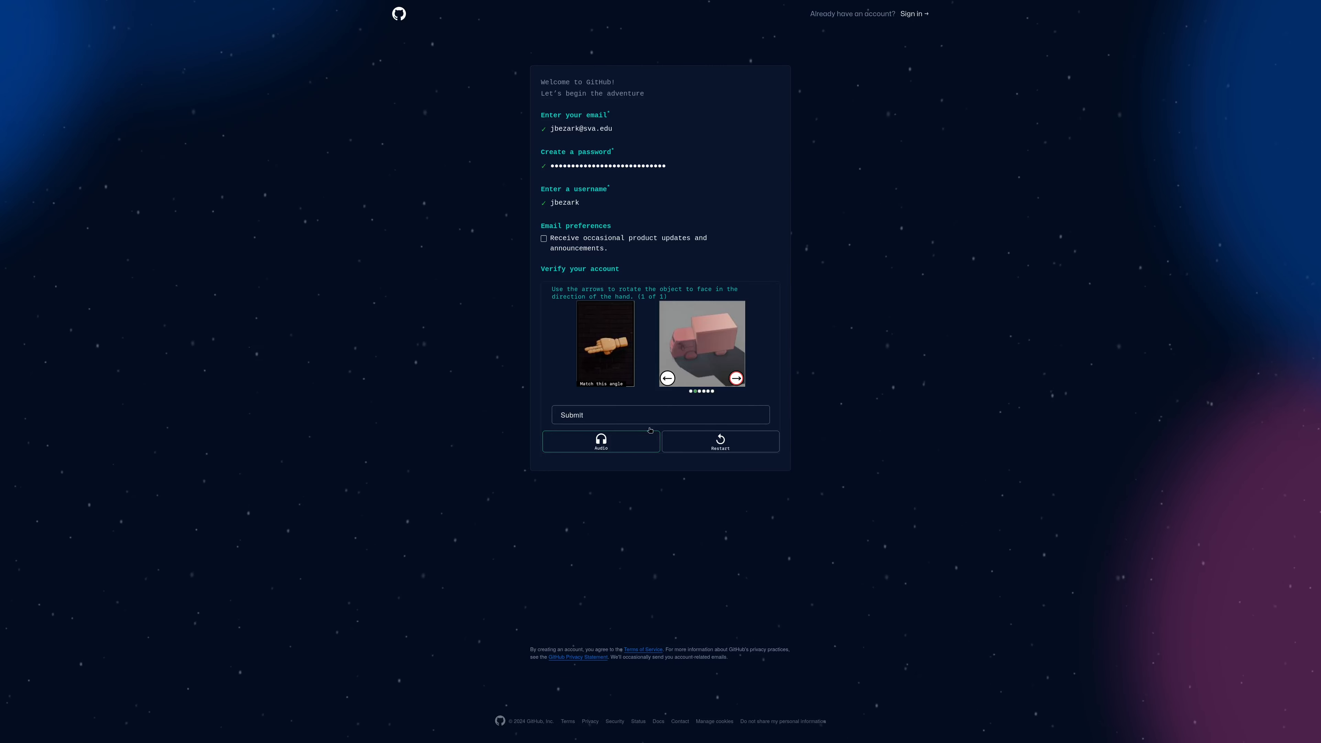
left_click(705, 420)
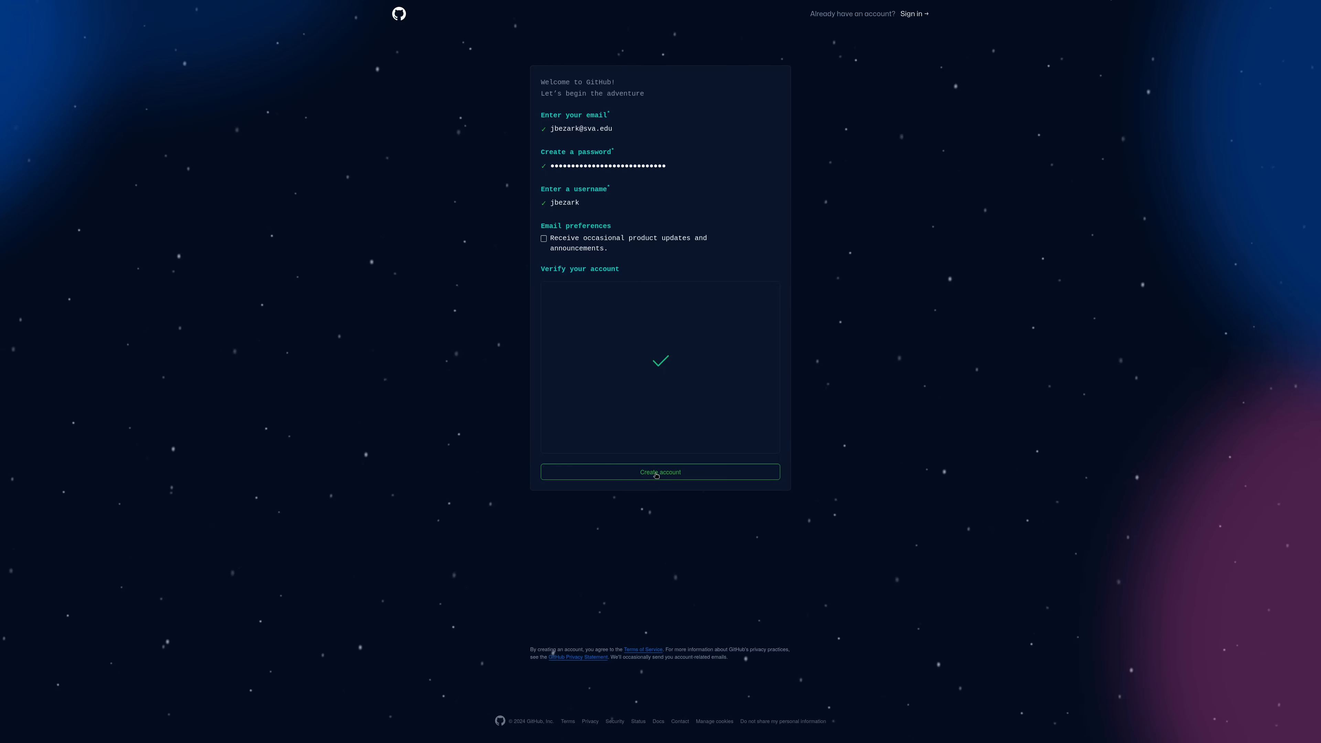
left_click(656, 474)
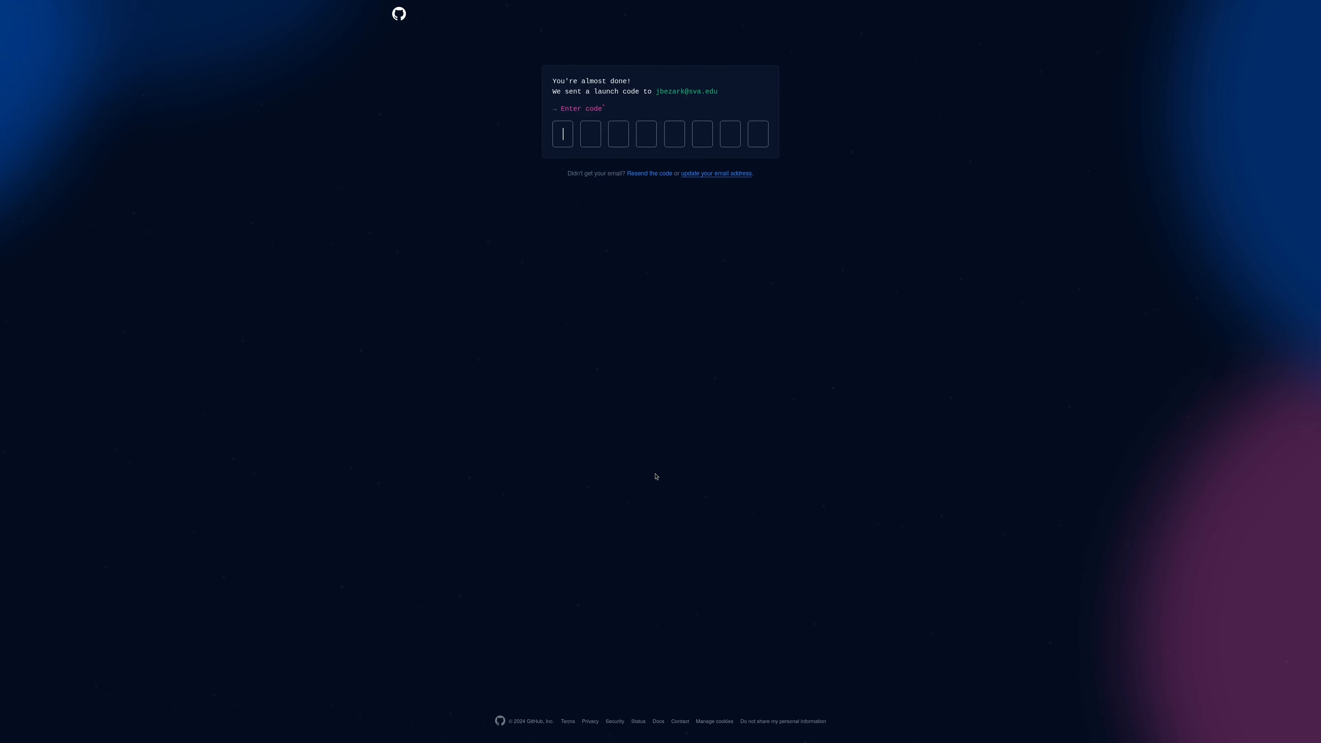
Read the launch code in the Gmail e-mail and enter it on GitHub's verification page.
mouse_move(511, 3)
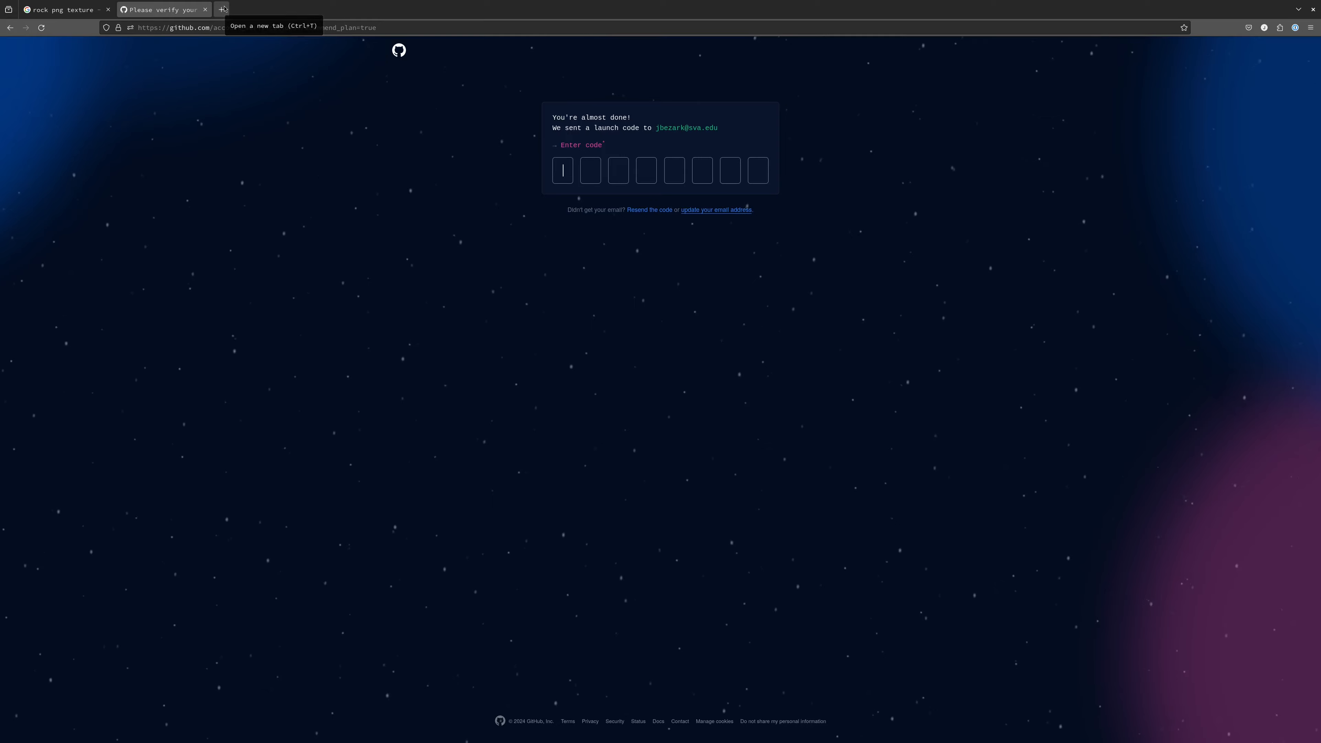
left_click(333, 9)
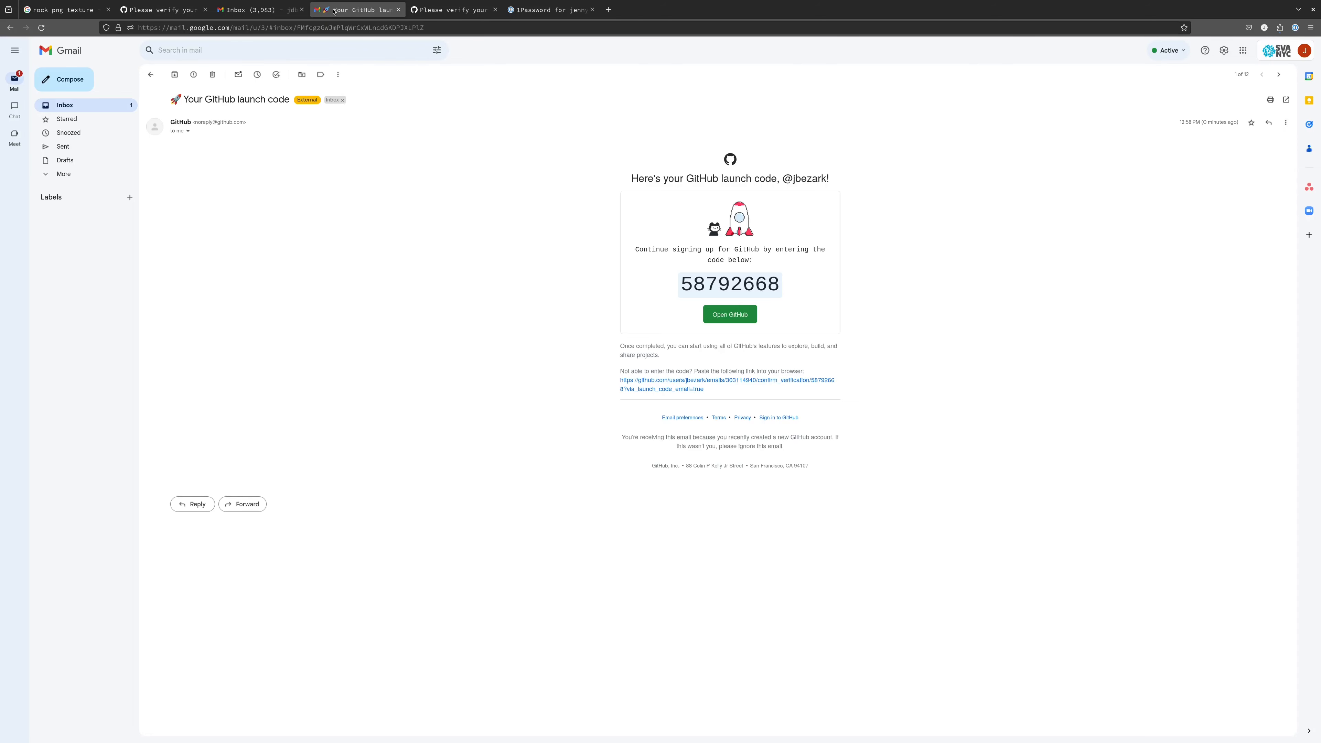
left_click(449, 9)
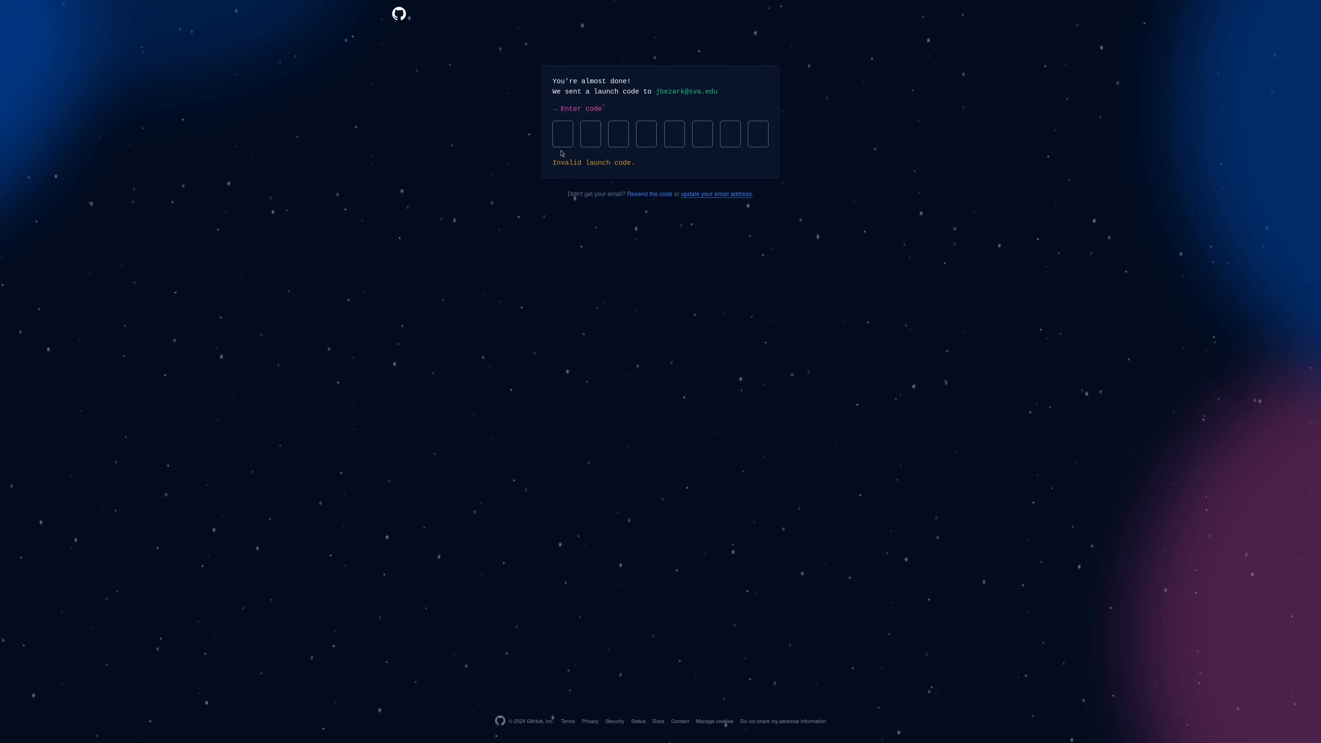
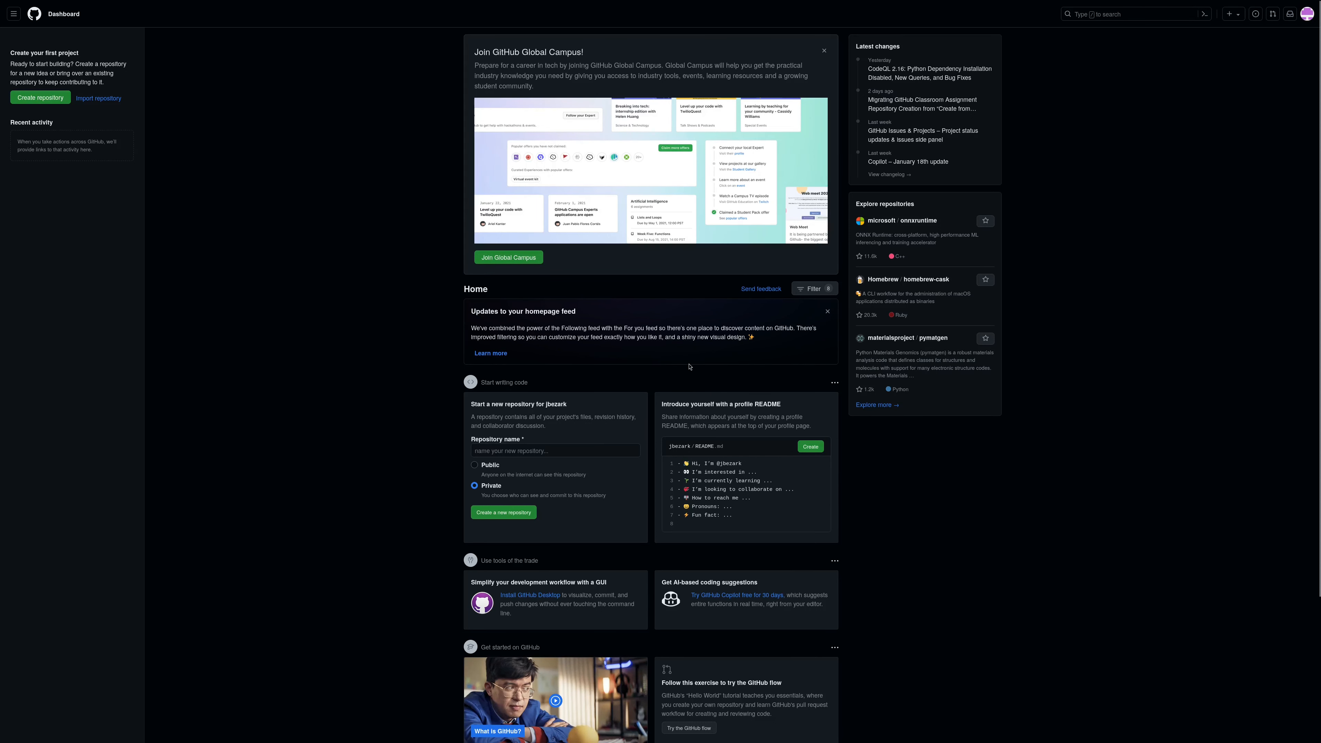
Dismiss the Global Campus and feed-update notices, then view the profile's Repositories tab.
left_click(824, 51)
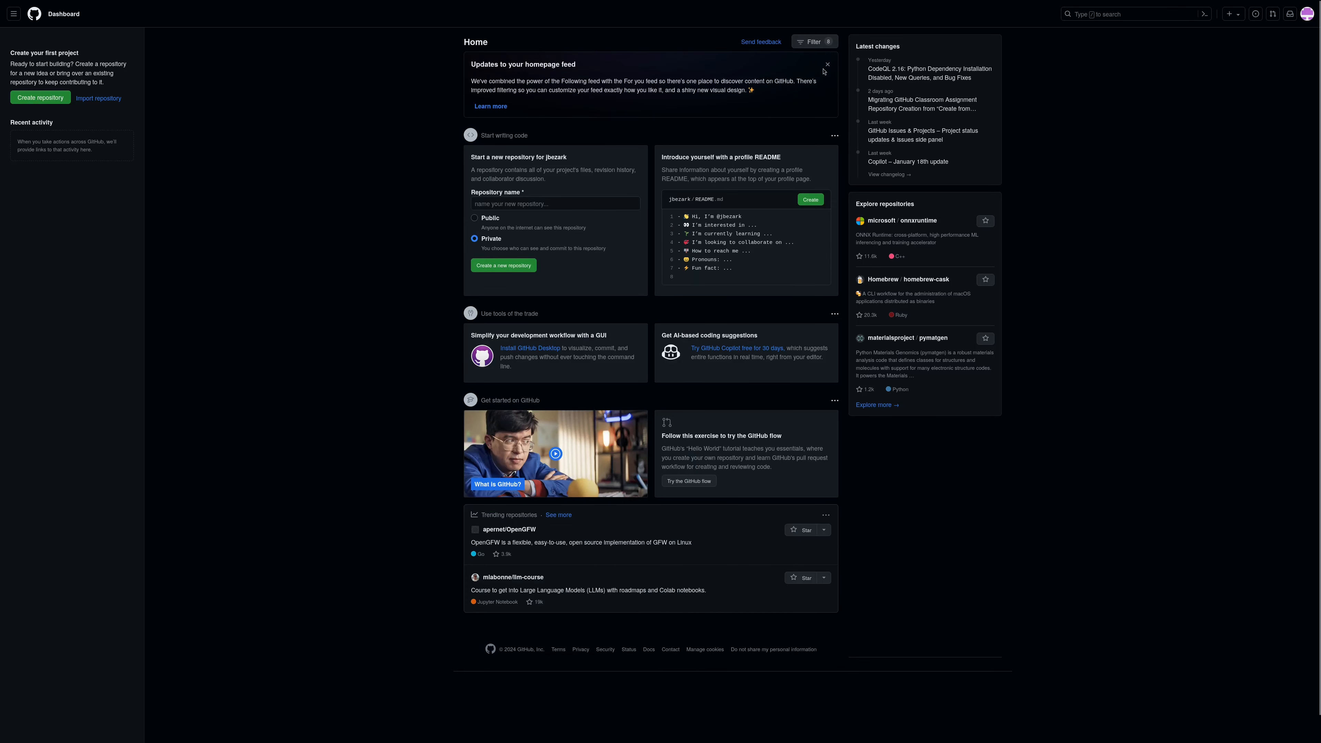
left_click(829, 65)
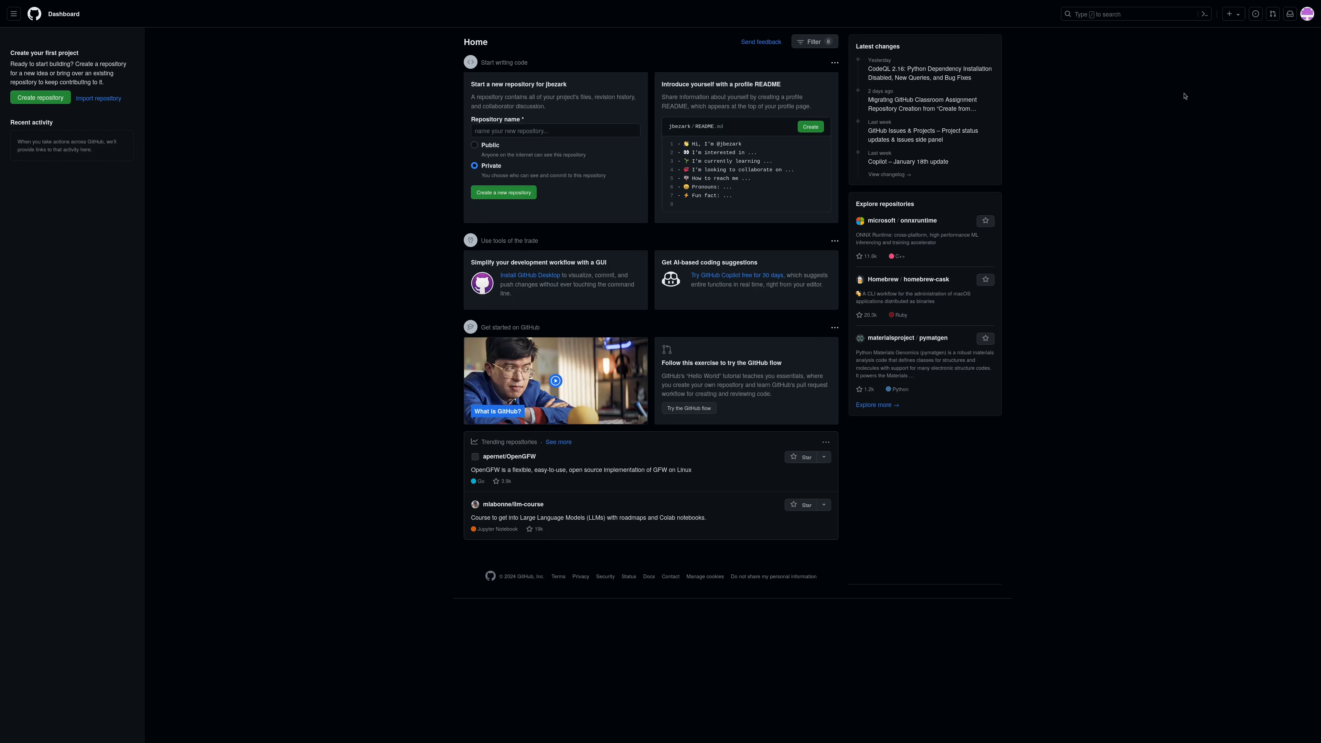
left_click(1307, 14)
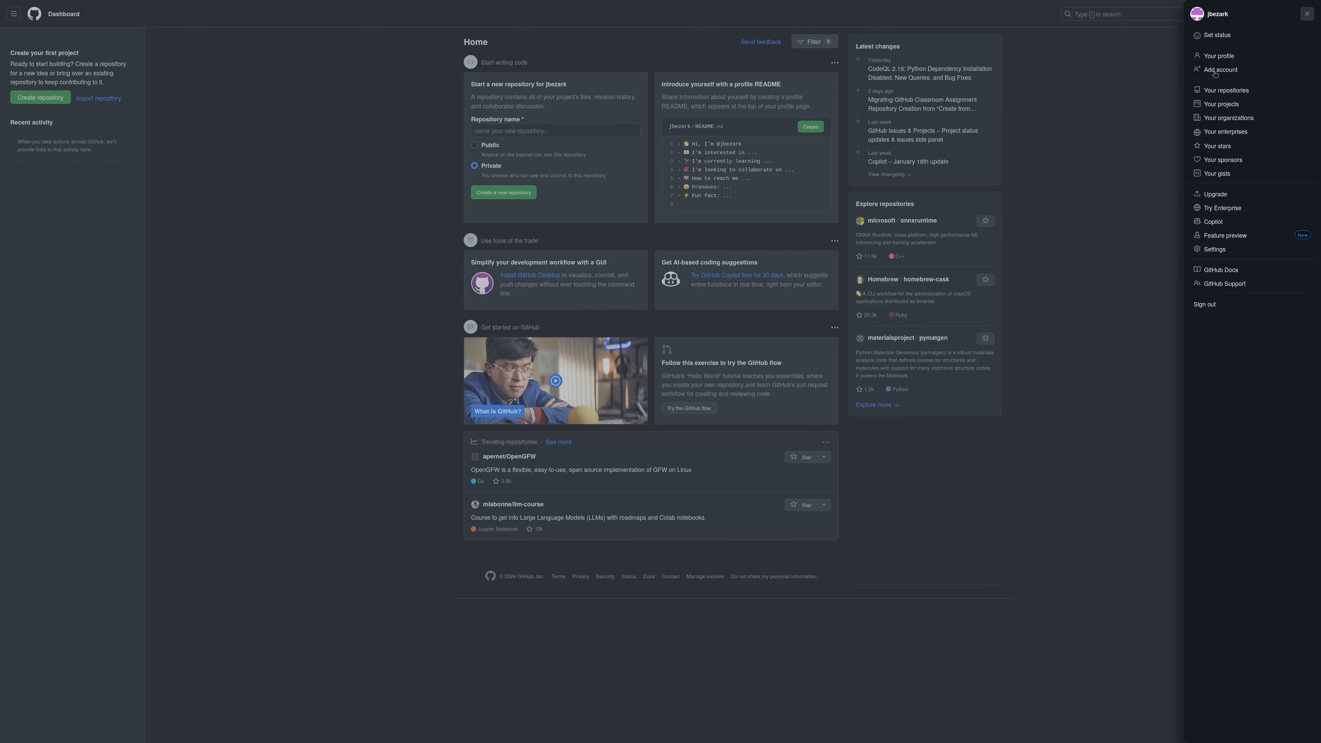
left_click(1218, 56)
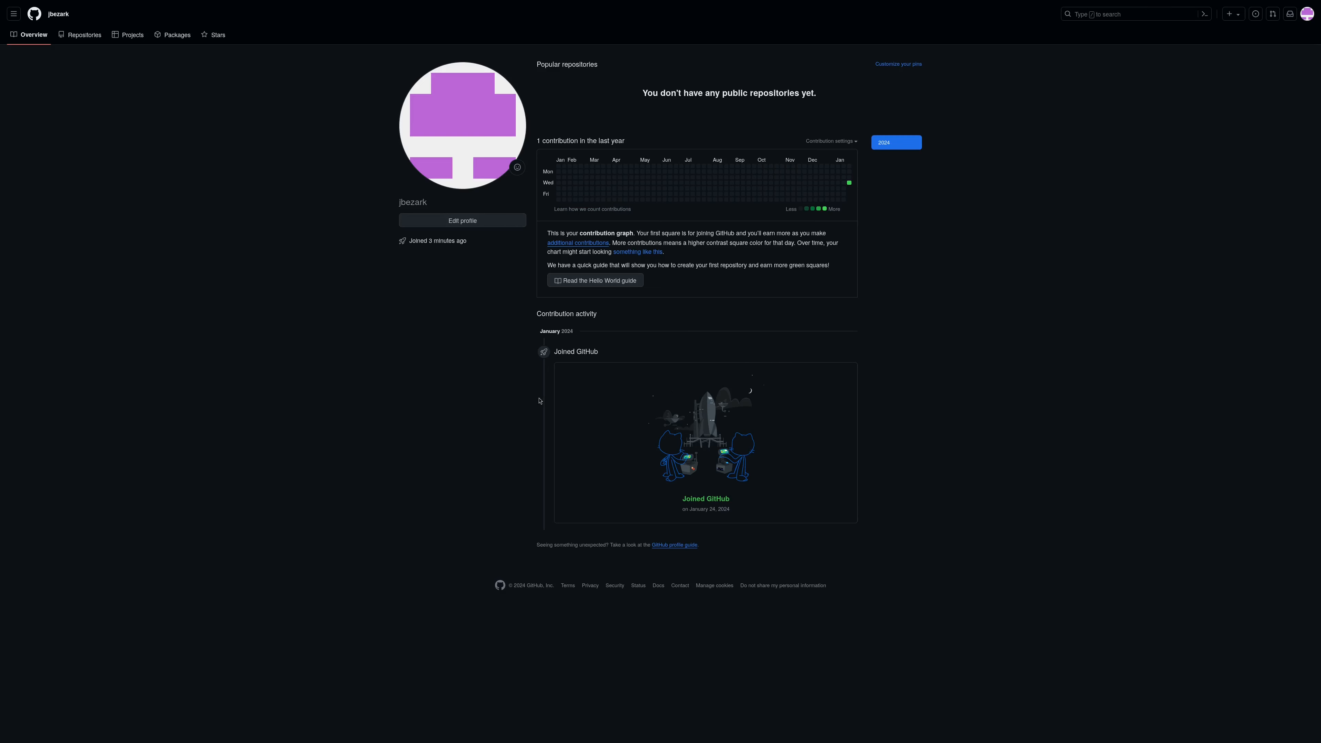
left_click(84, 35)
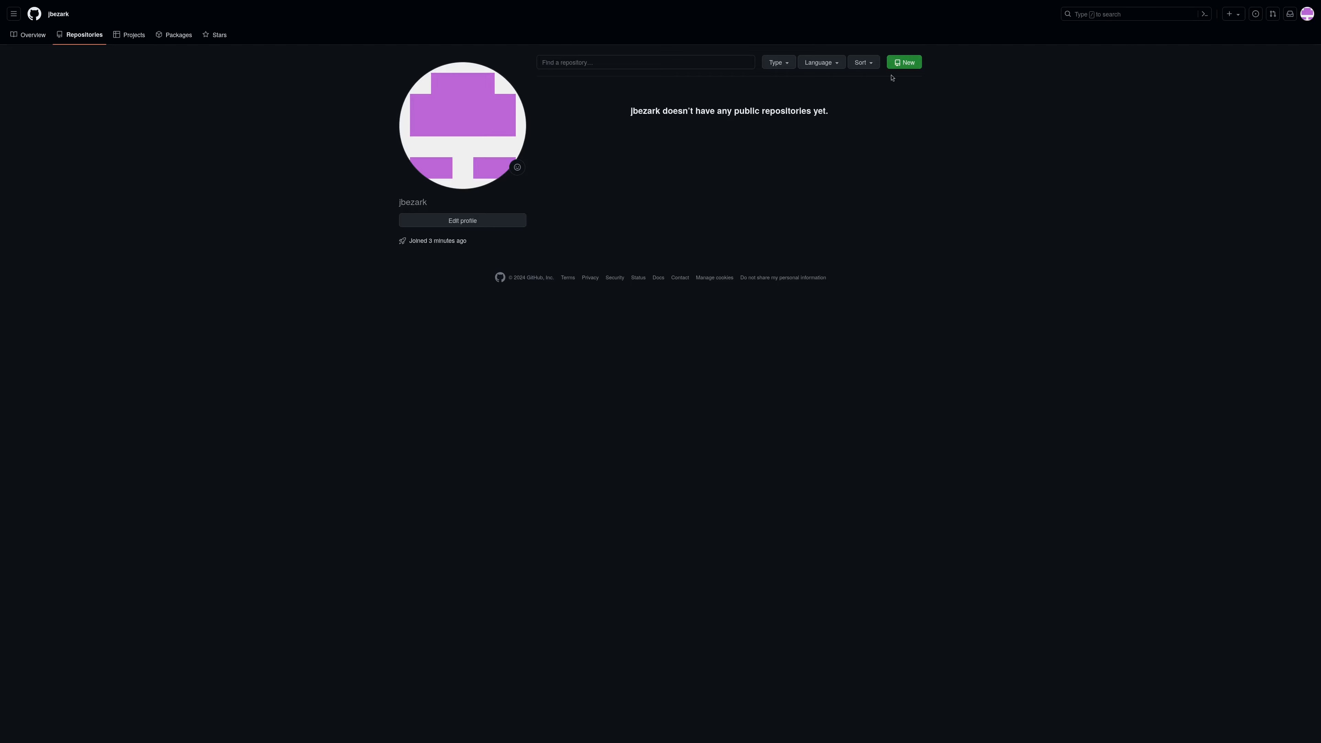
Open the new-repository form and name the repository IntroGodotGithubRepo.
left_click(911, 64)
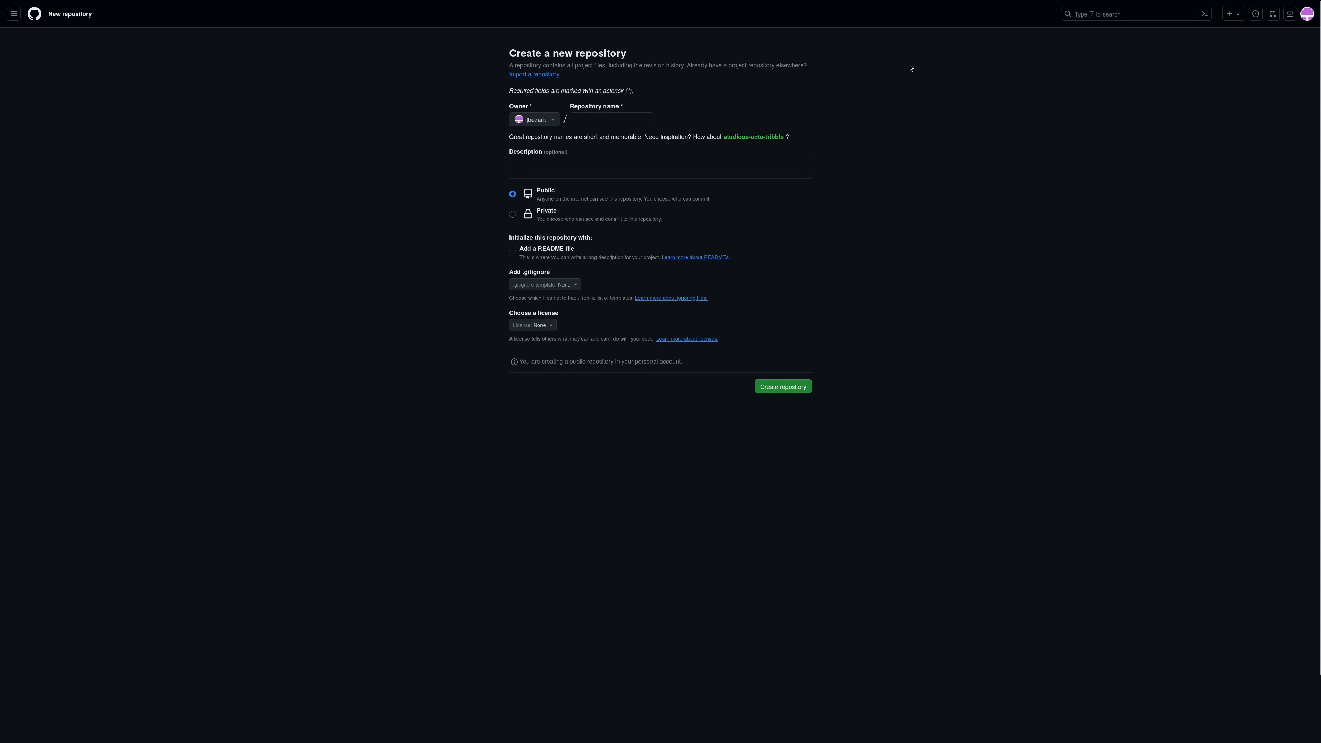
left_click(582, 116)
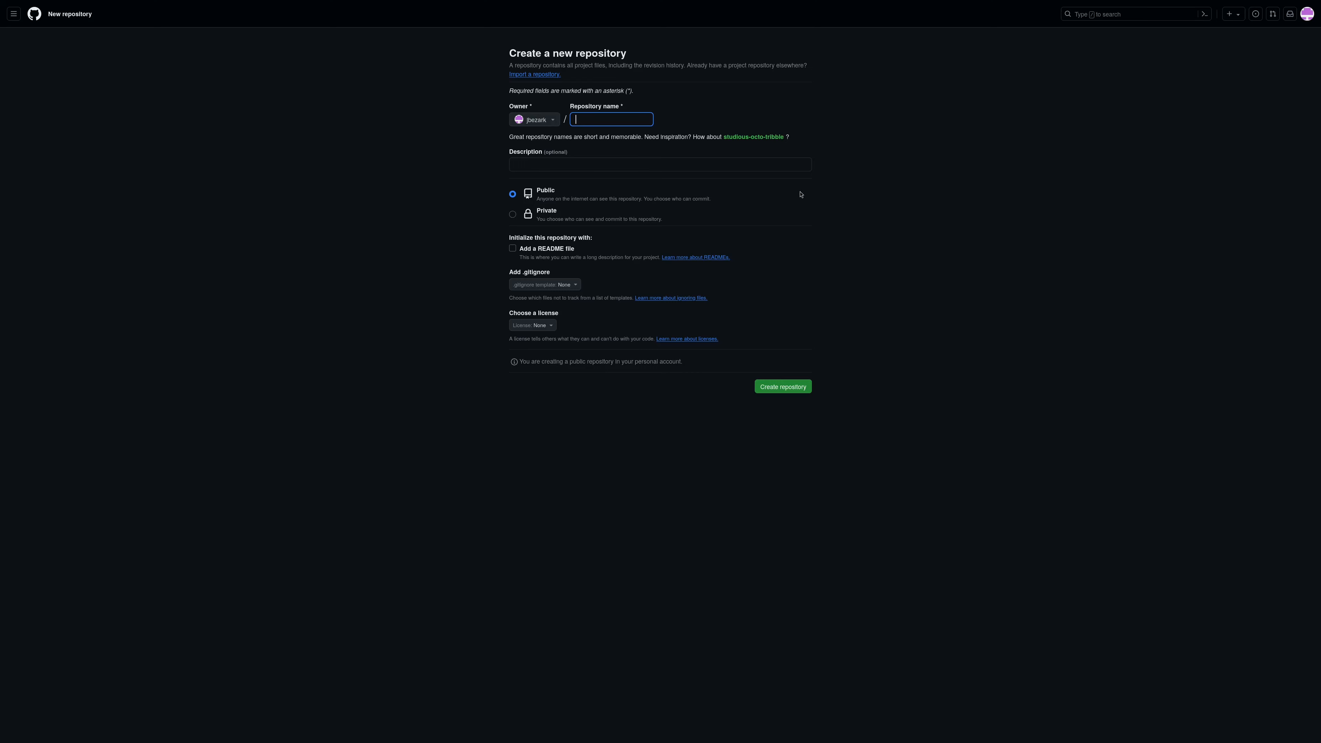
type("Int")
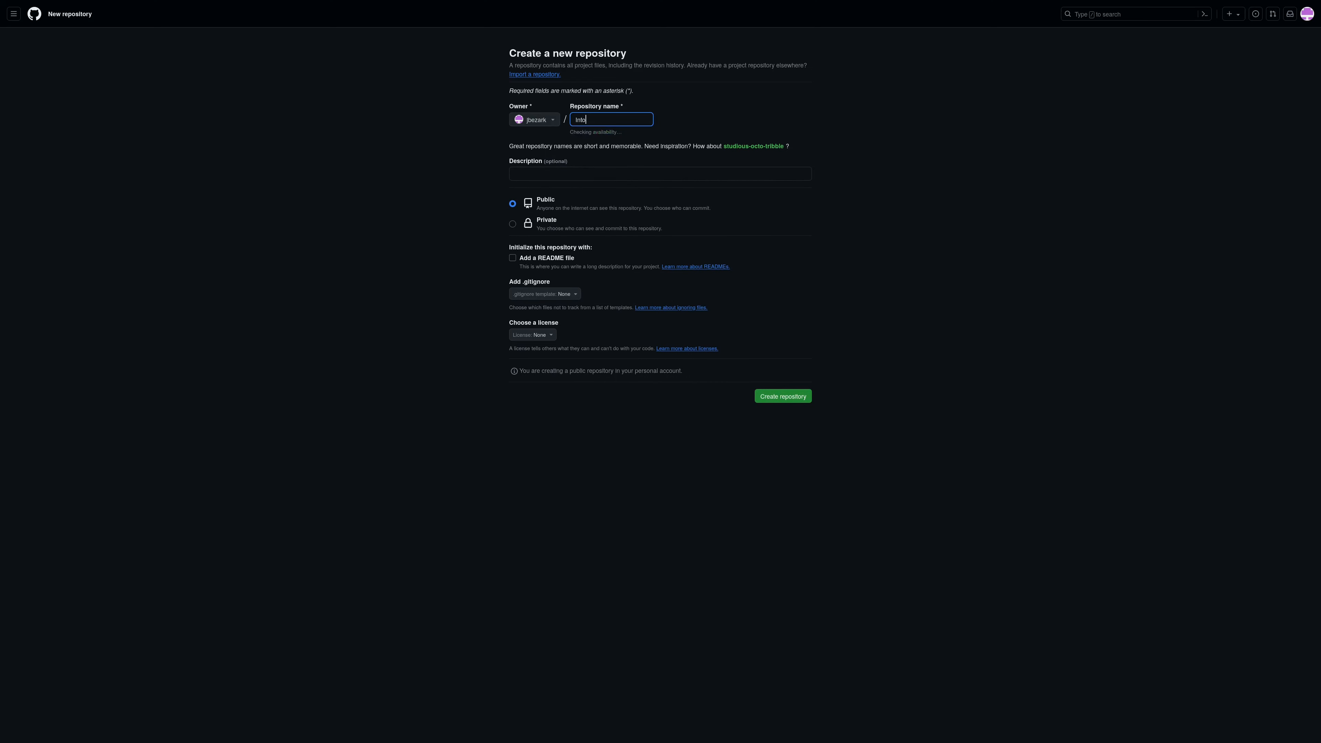
type("ro")
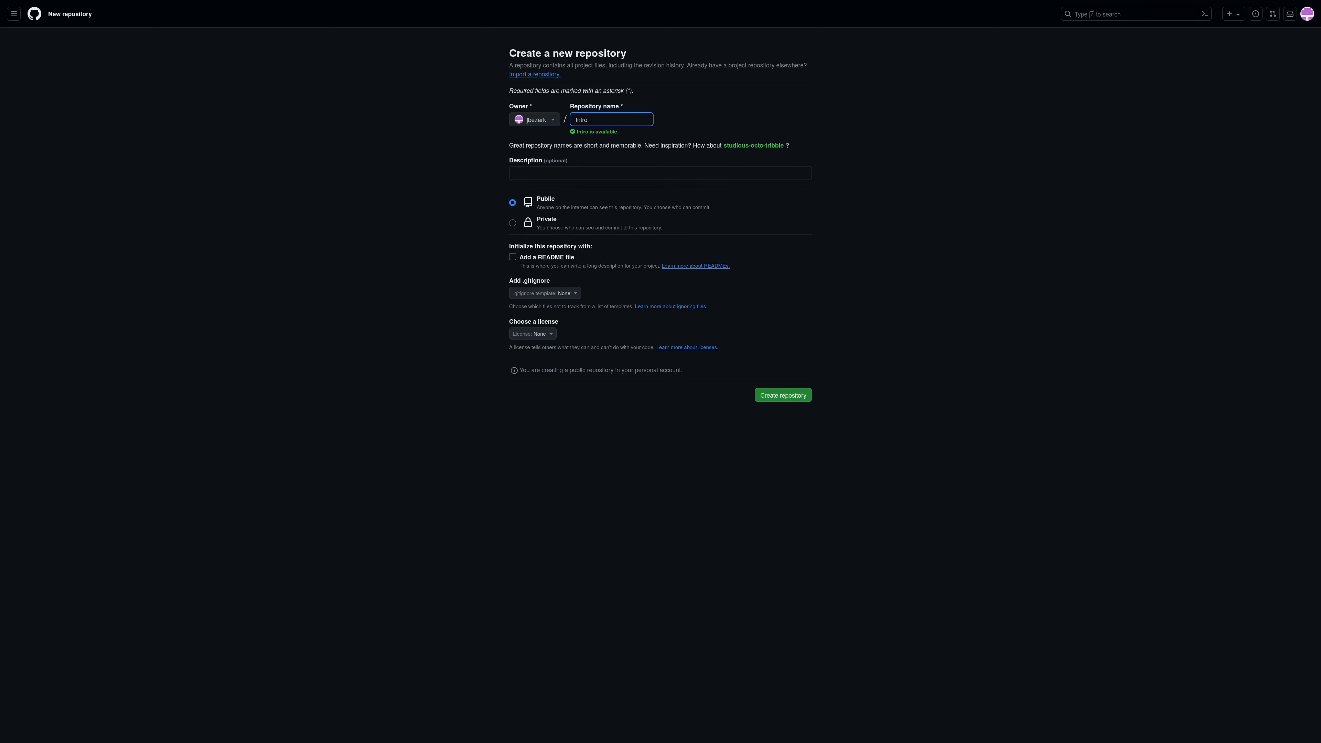
type("GodotGith")
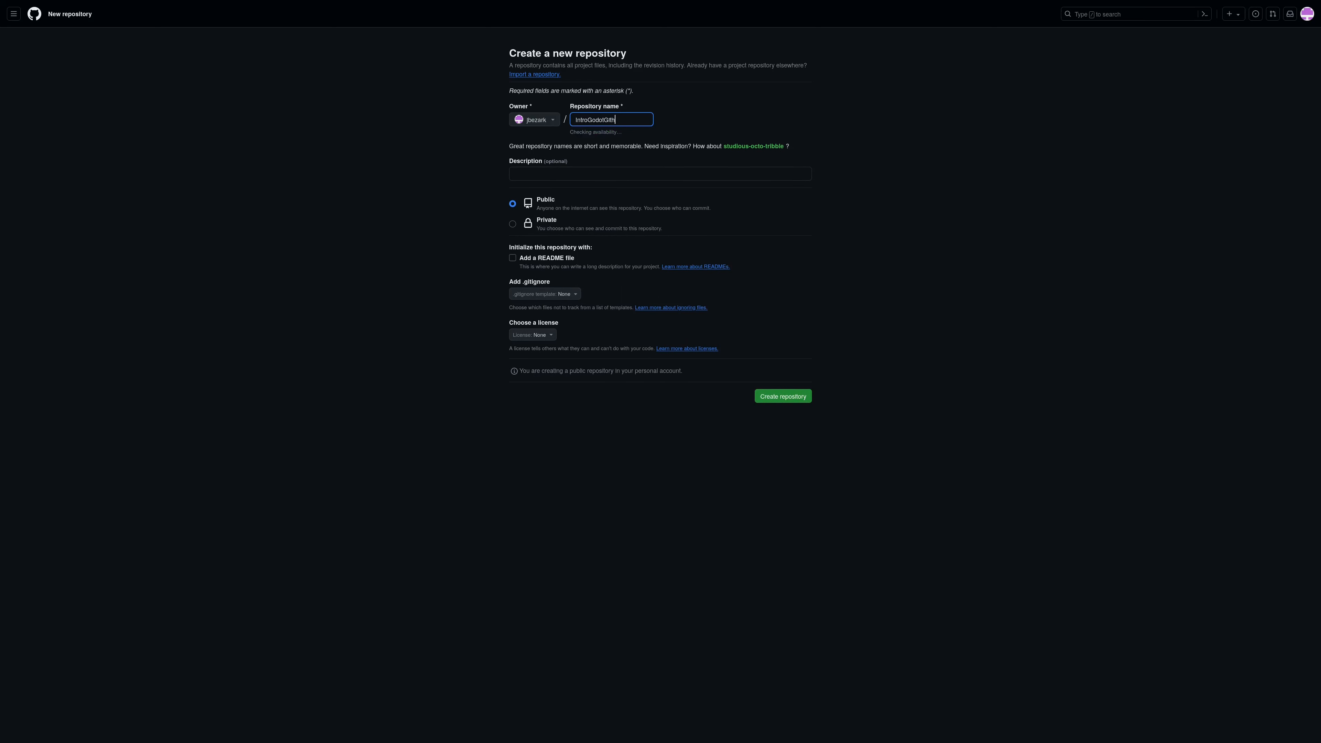
type("ubRepo")
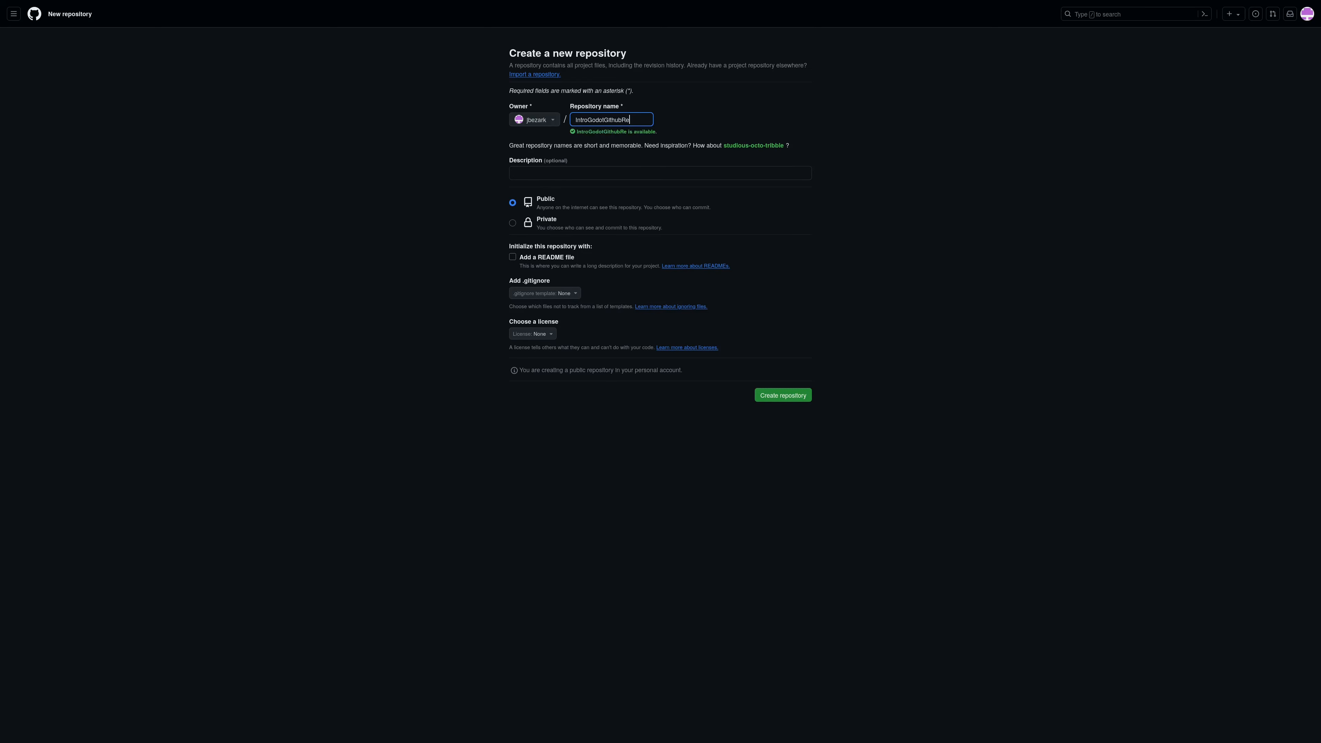
left_click(654, 172)
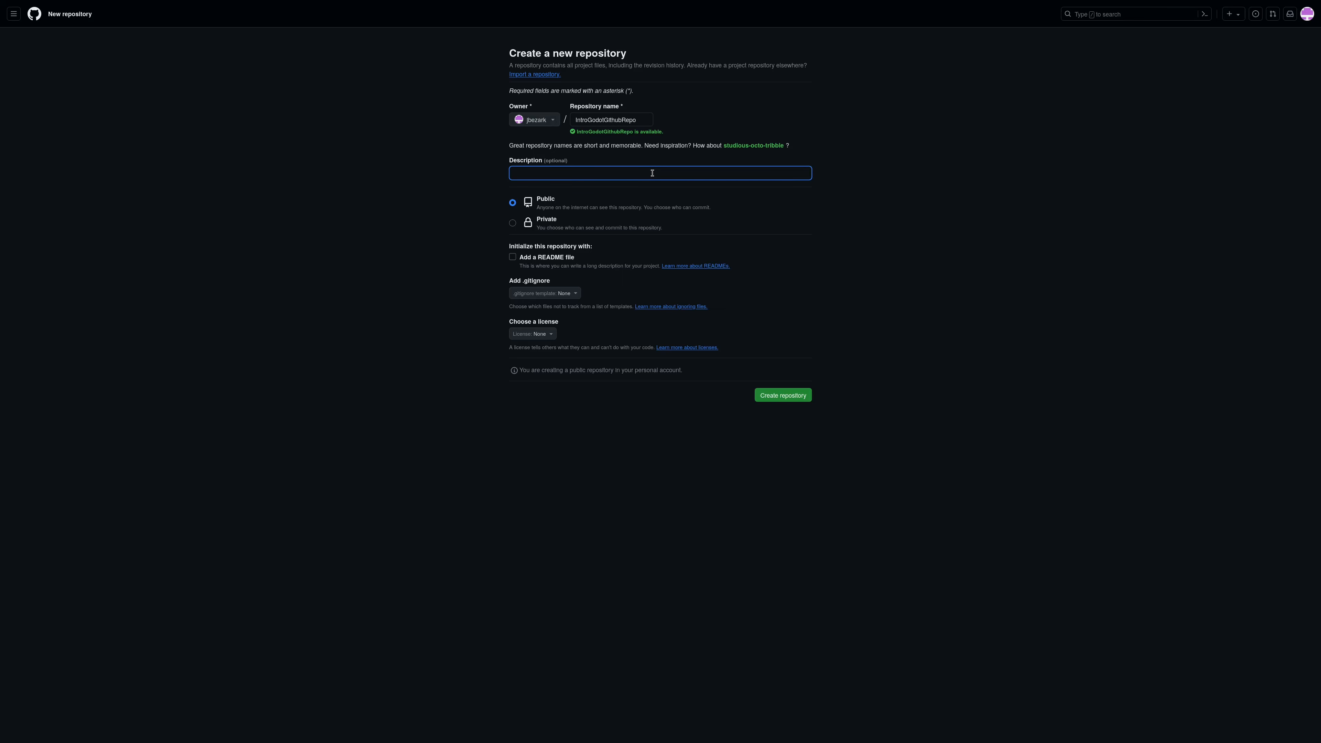